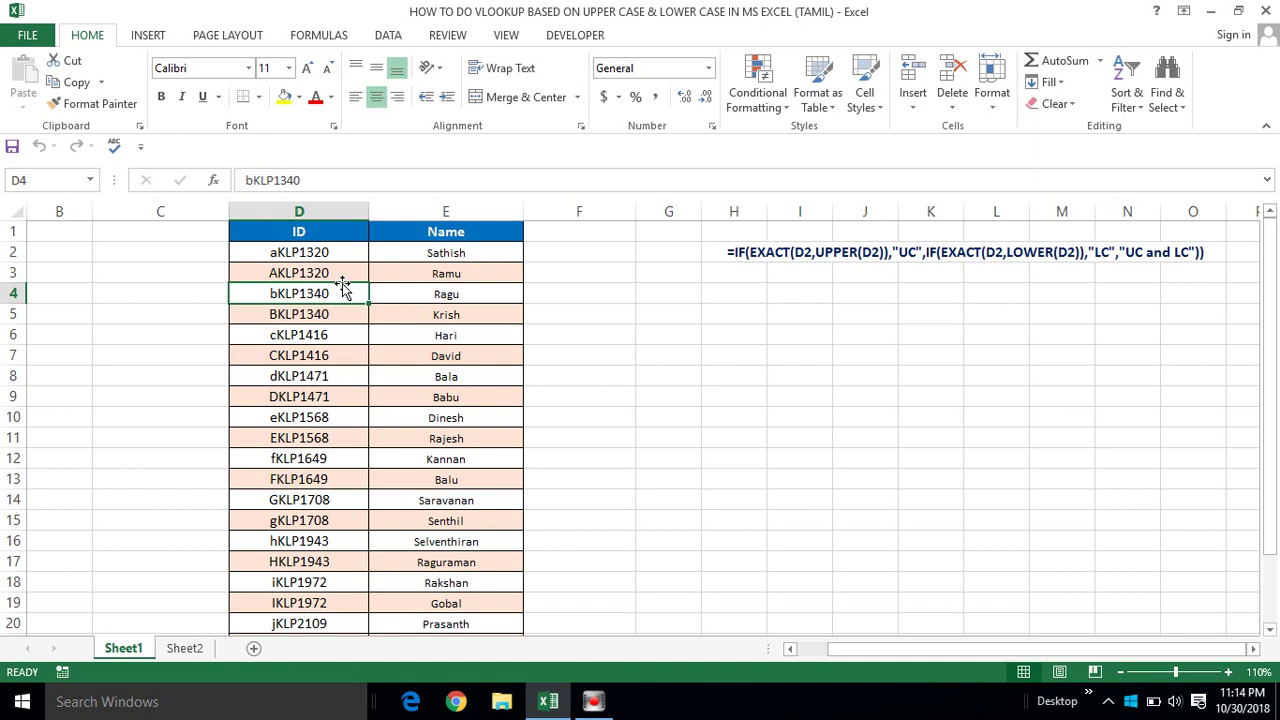
Point out the IDs aKLP1320 and bKLP1340, the name Sathish, and the ID and Name headers
left_click(299, 250)
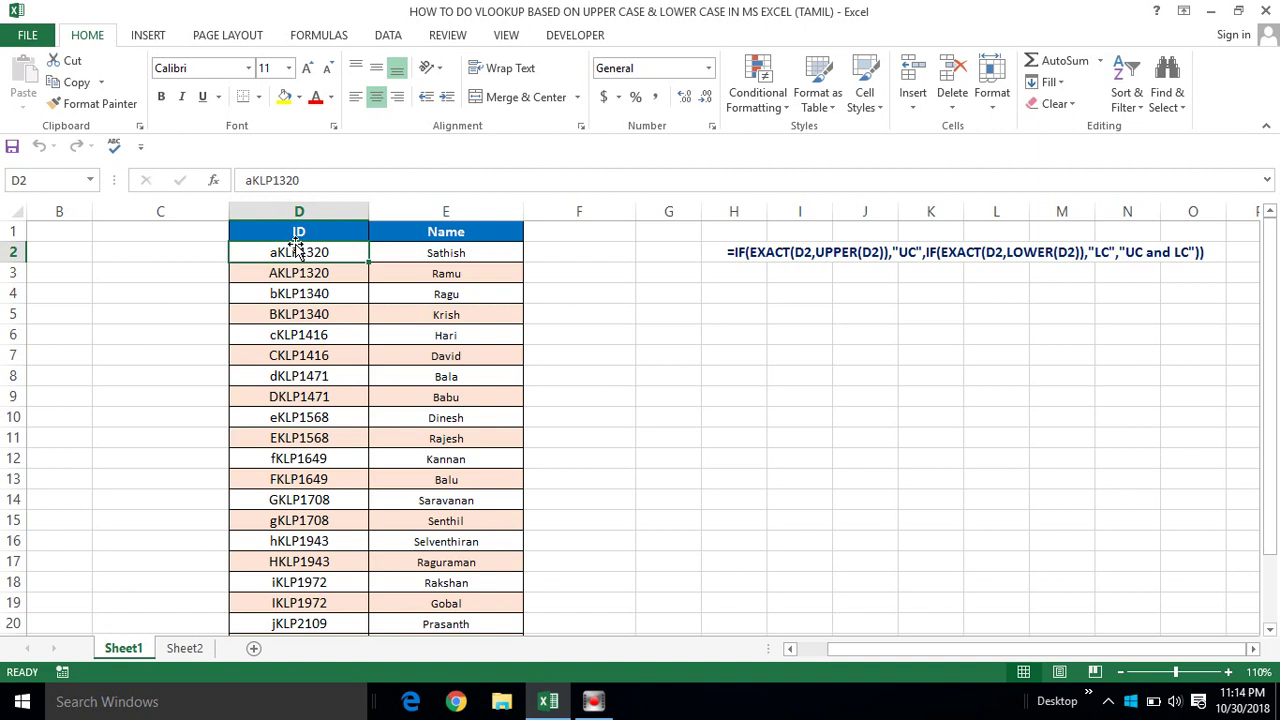
left_click(315, 231)
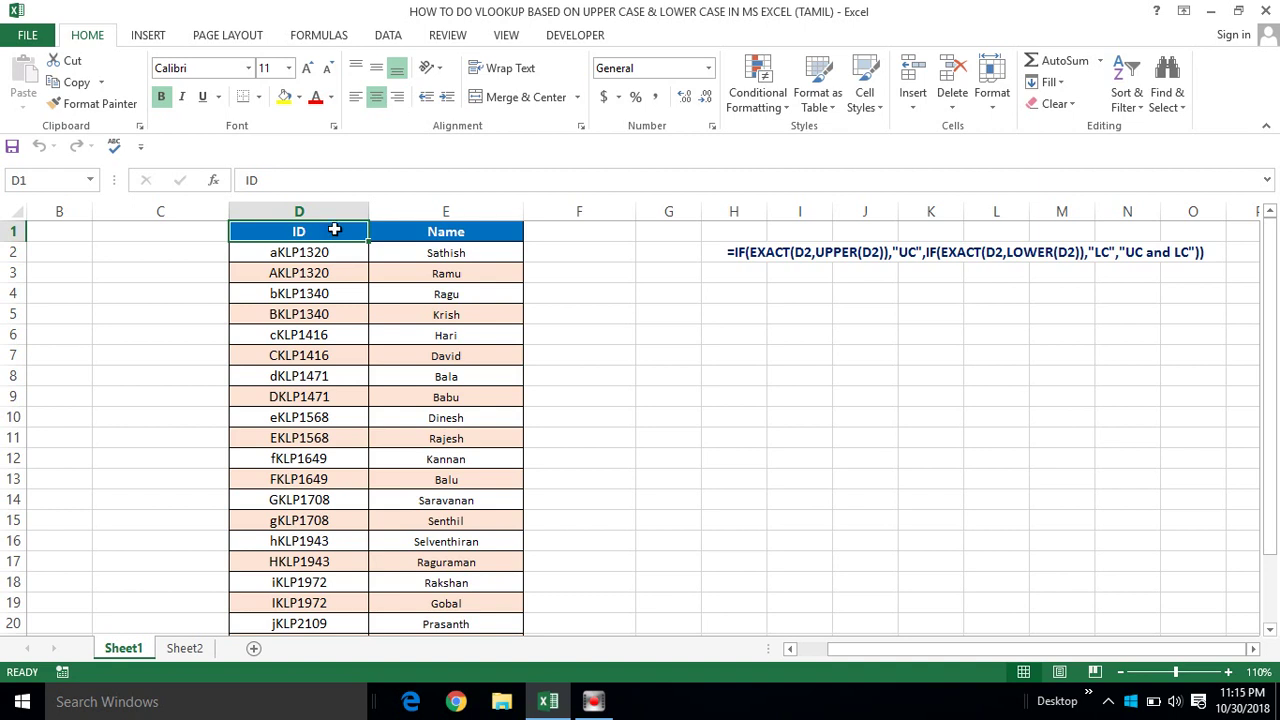
left_click(404, 248)
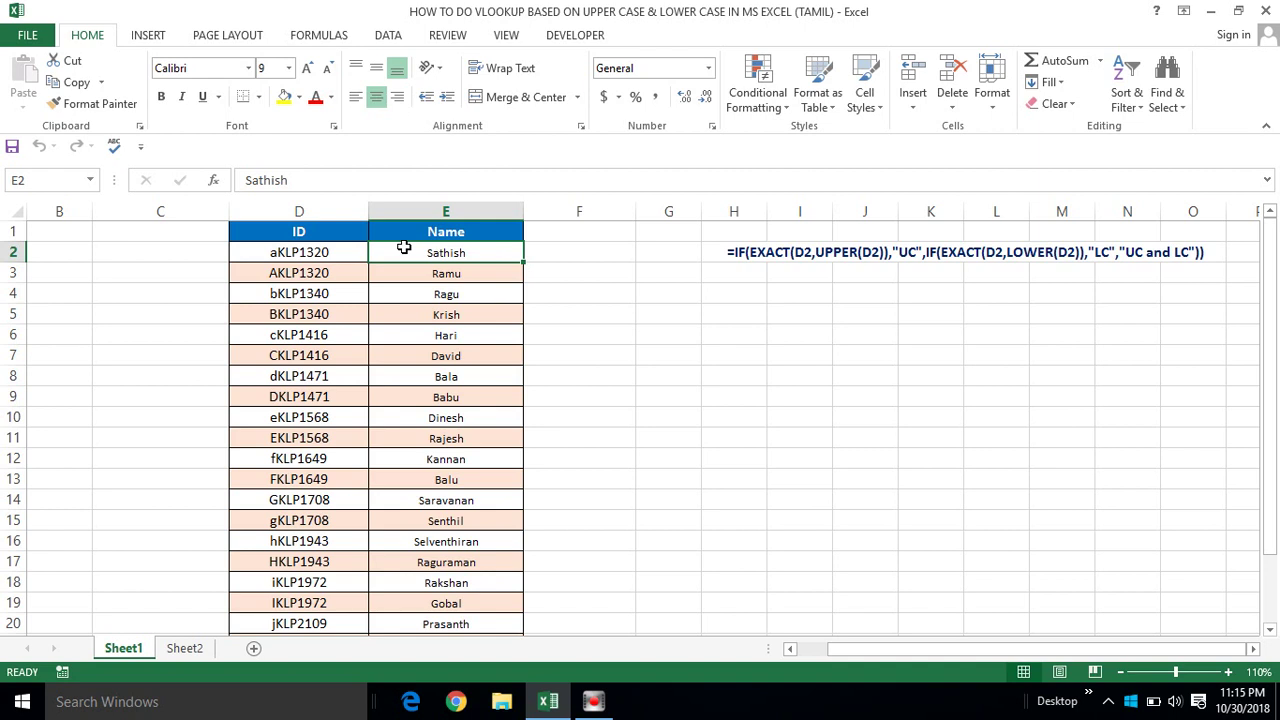
left_click(312, 252)
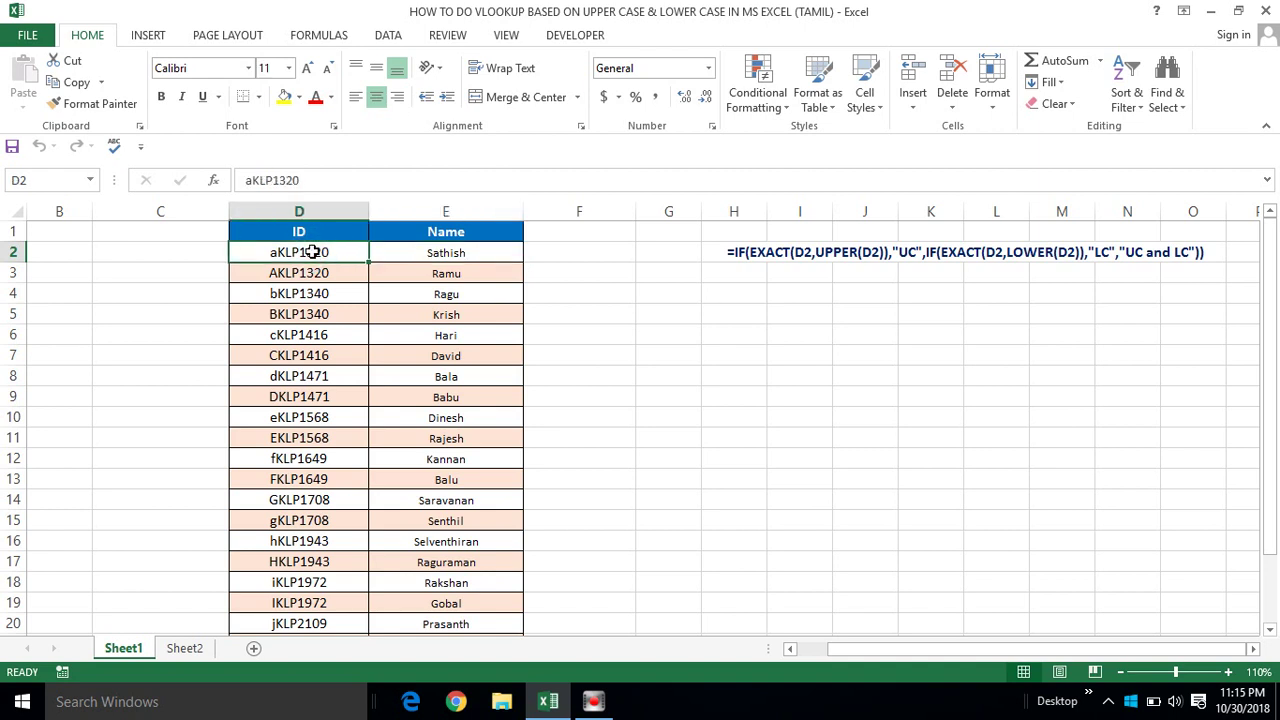
left_click(405, 237)
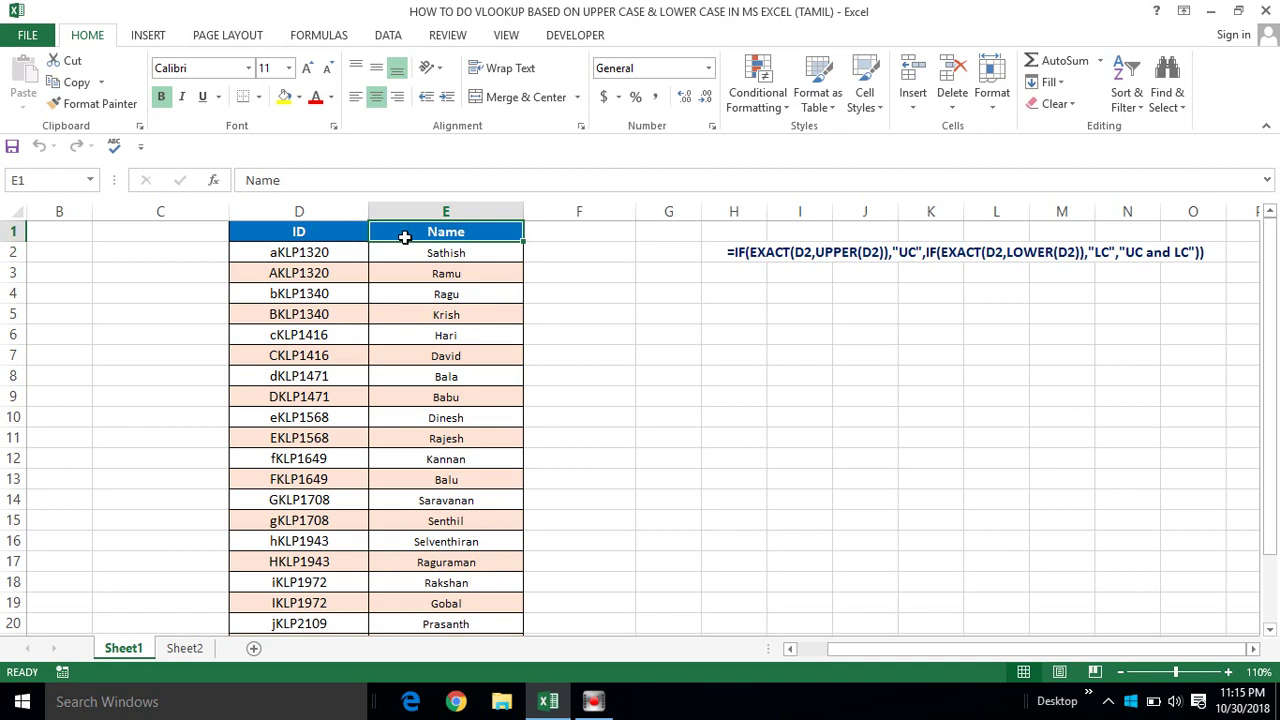
left_click(340, 250)
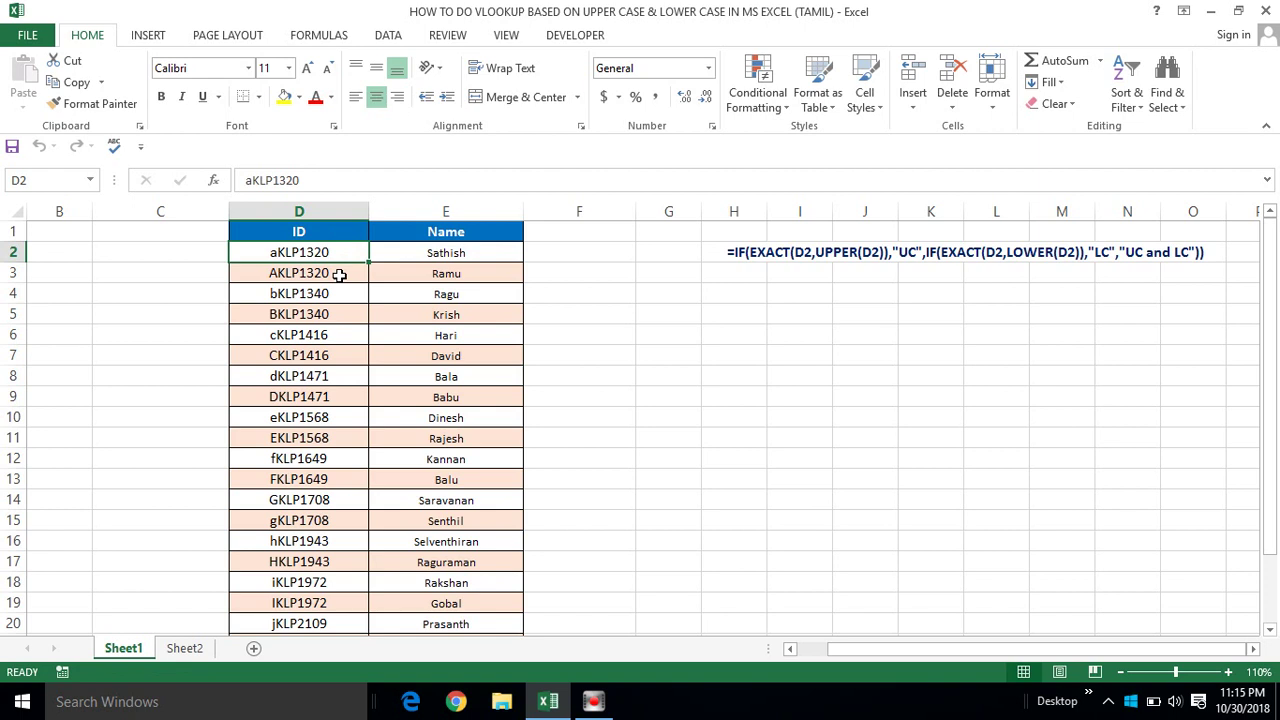
left_click(348, 288)
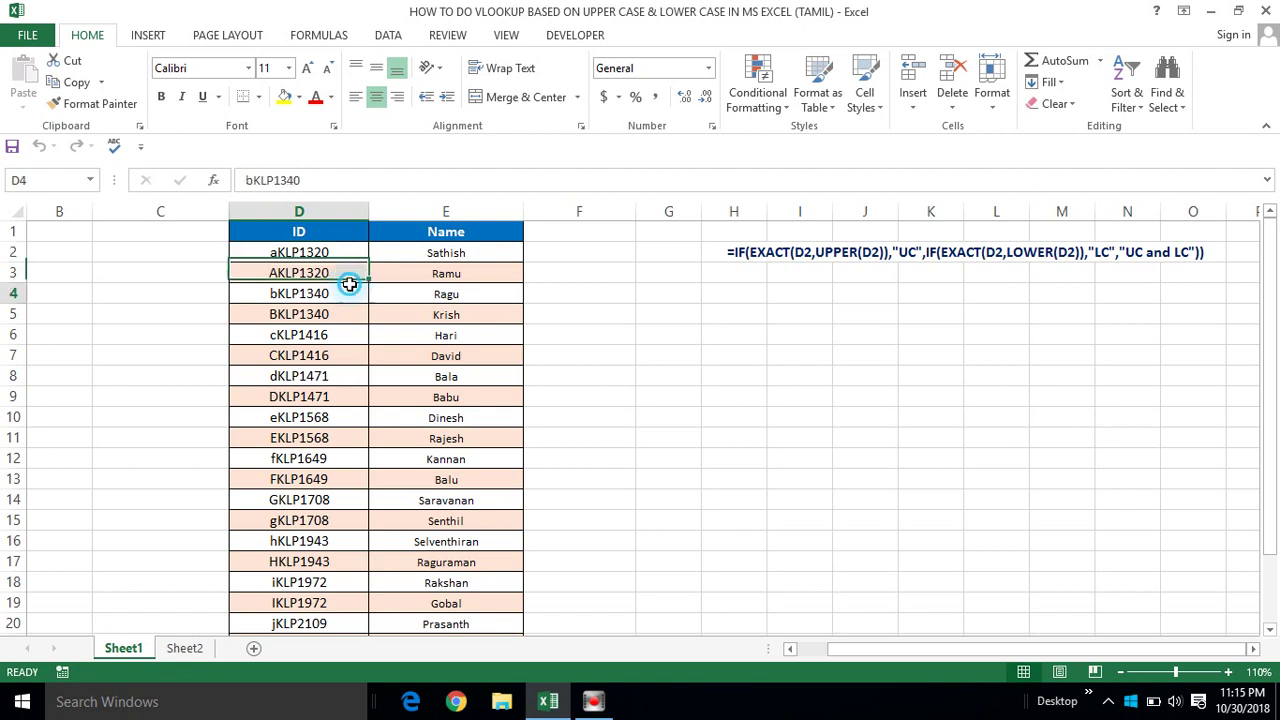
left_click(331, 227)
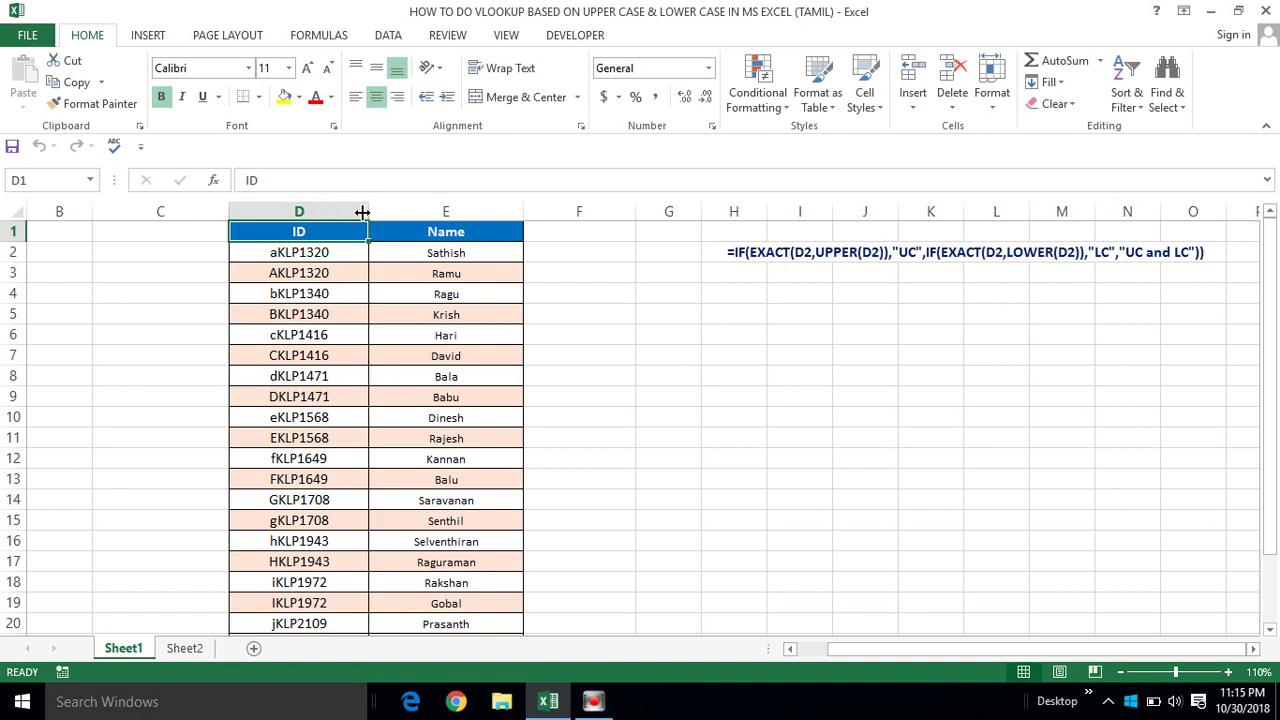
left_click(324, 251)
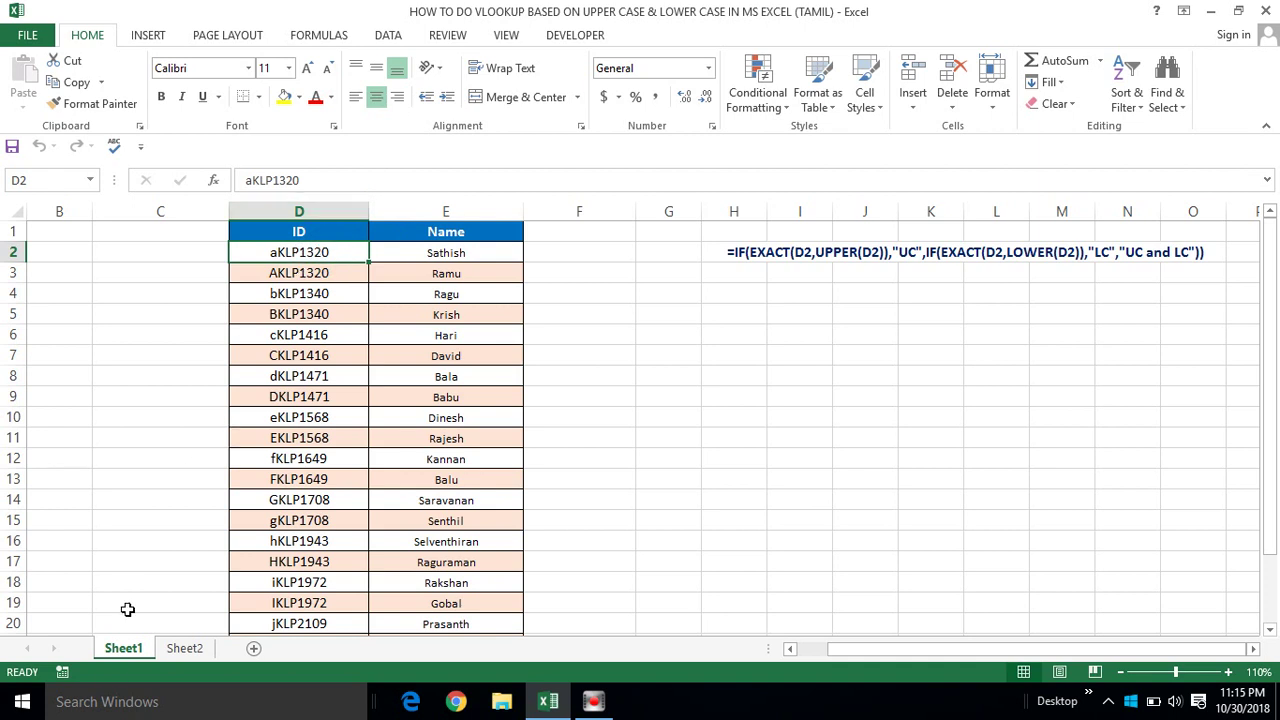
Highlight the ID and Name columns and compare lowercase aKLP1320 with uppercase AKLP1320
left_click(318, 222)
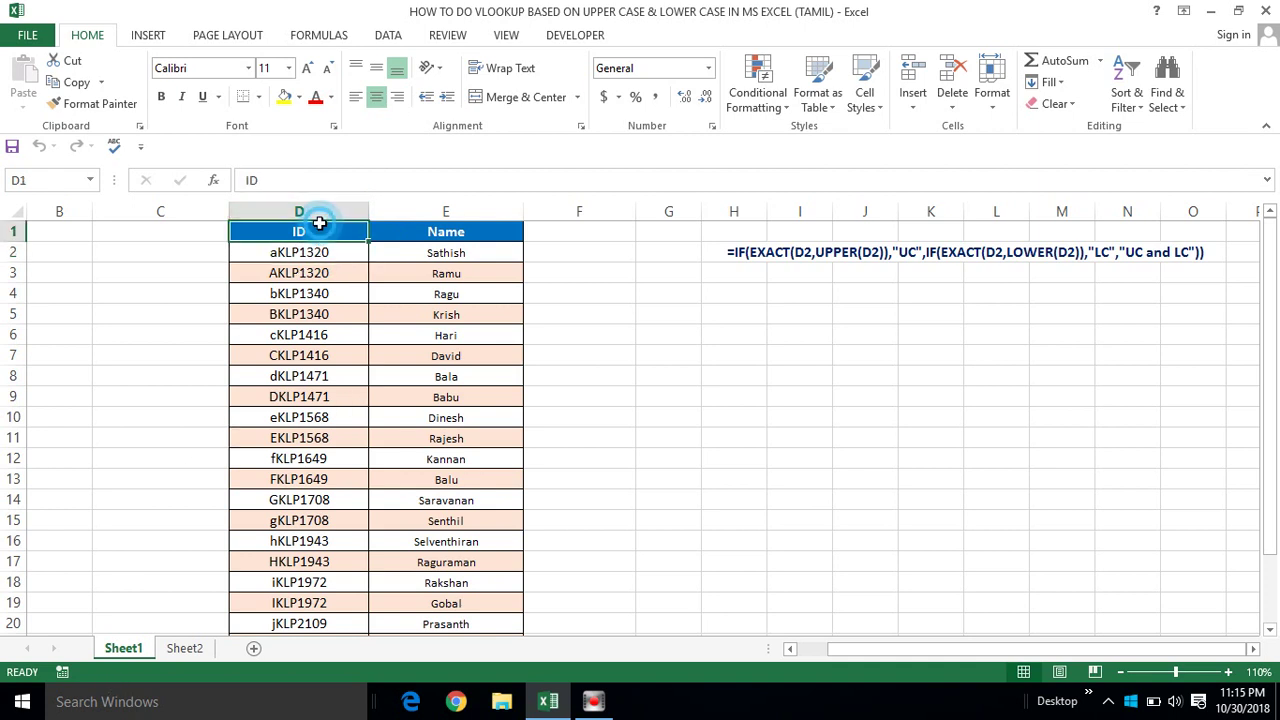
left_click(462, 236)
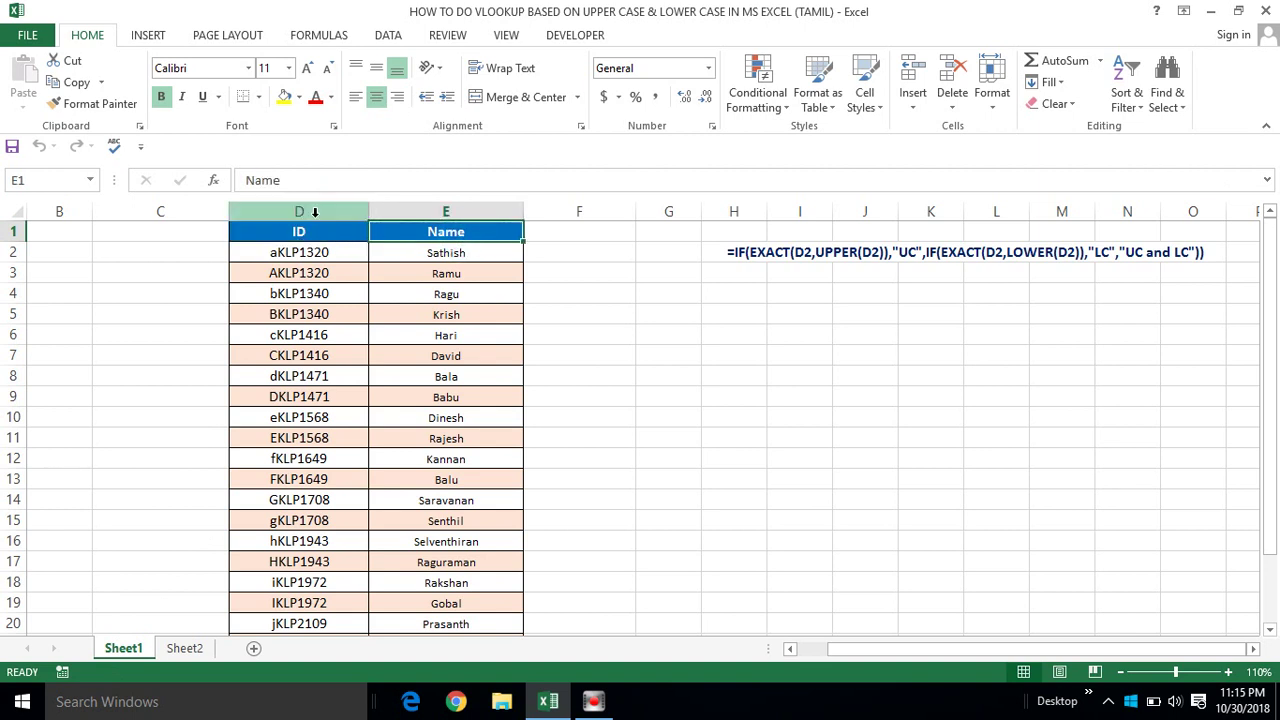
left_click(315, 212)
left_click(434, 212)
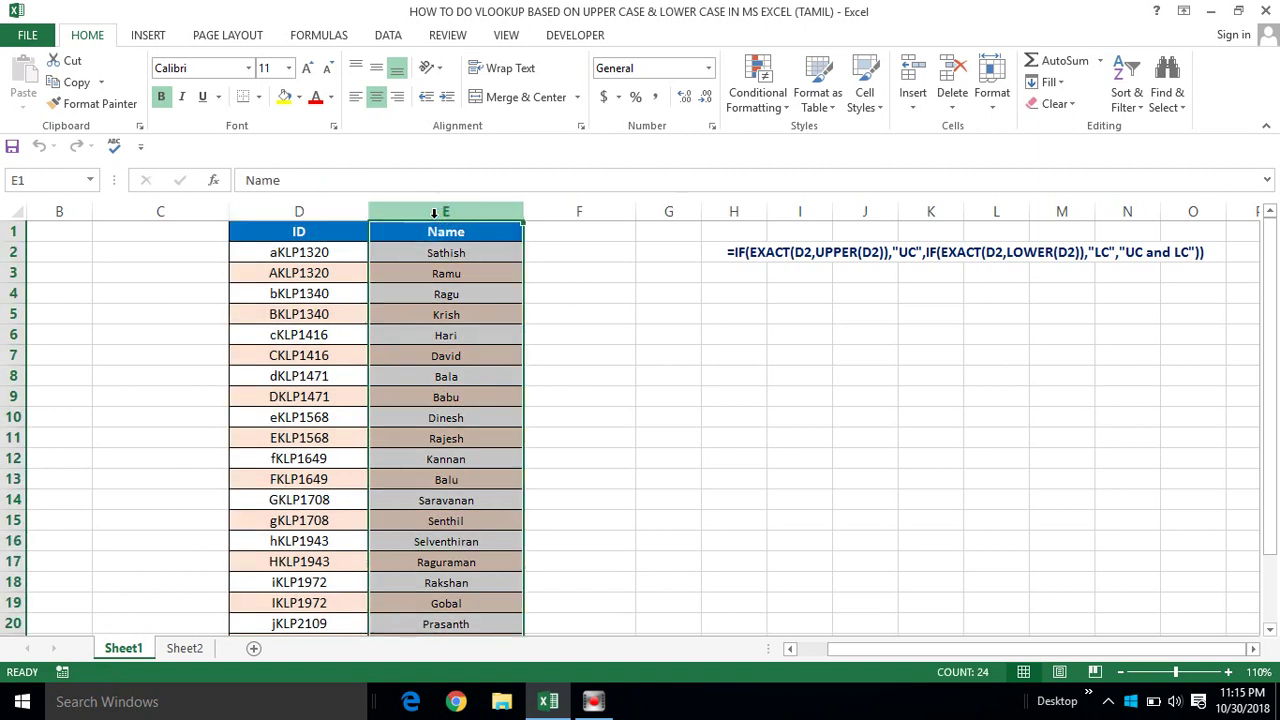
left_click(420, 252)
left_click(276, 252)
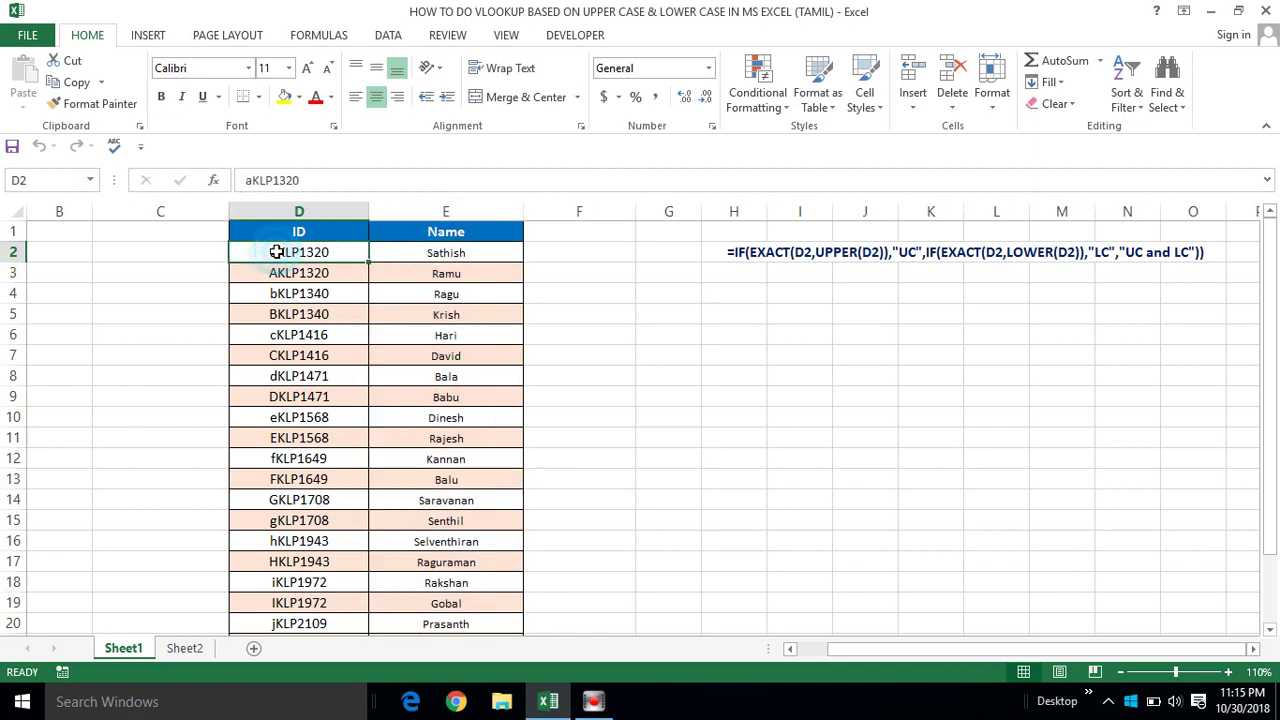
left_click(278, 272)
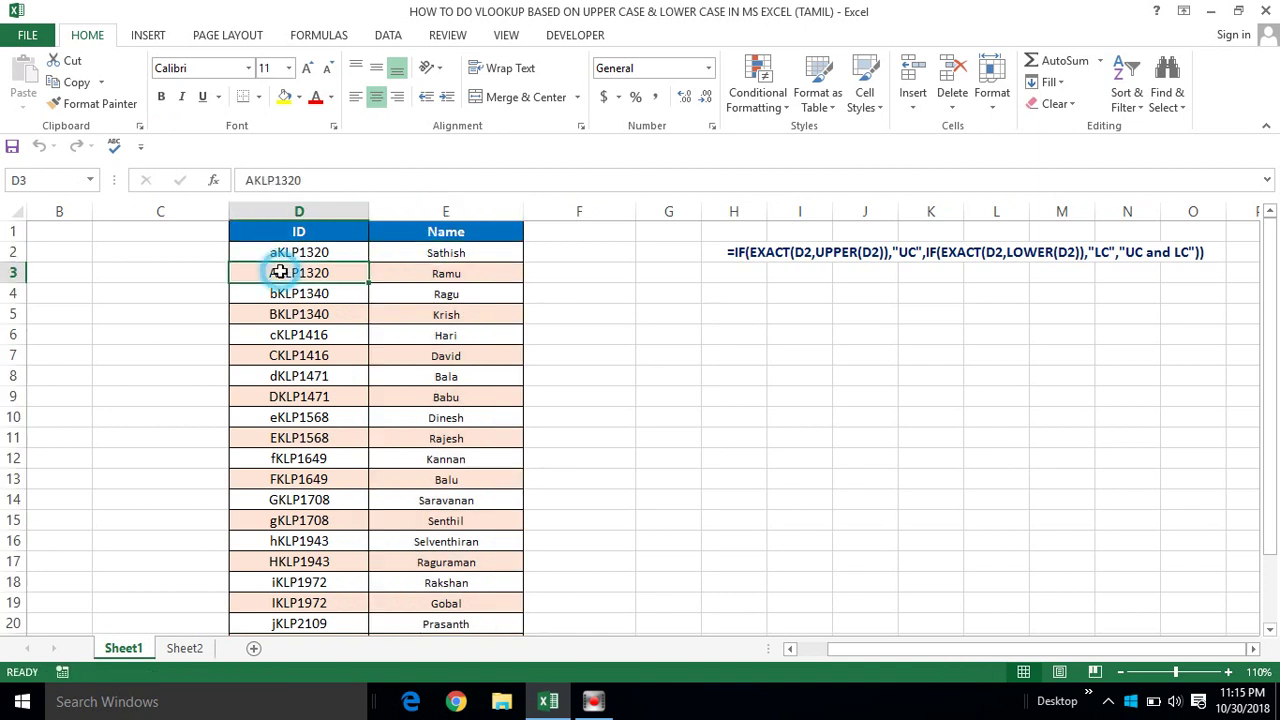
left_click(298, 252)
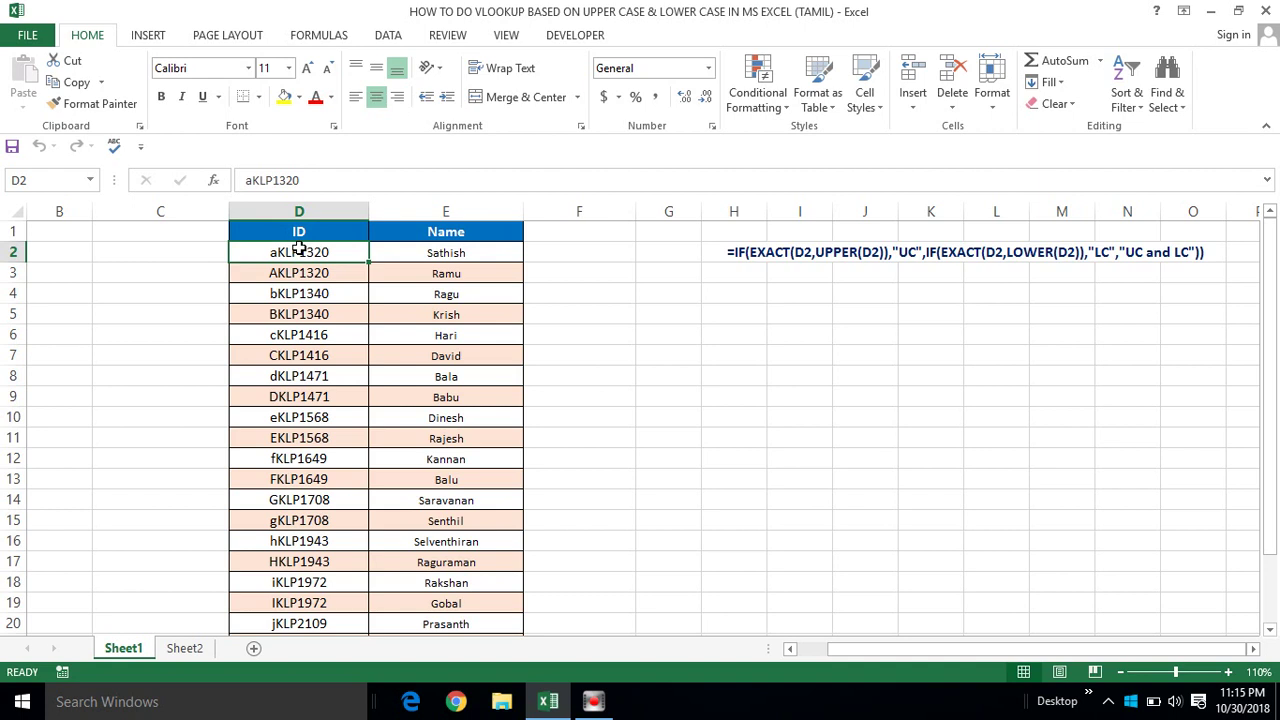
Copy the IDs from D2 downward and paste them into G1 of a new workbook
key("ctrl+shift+Down")
key("ctrl+c")
key("Up")
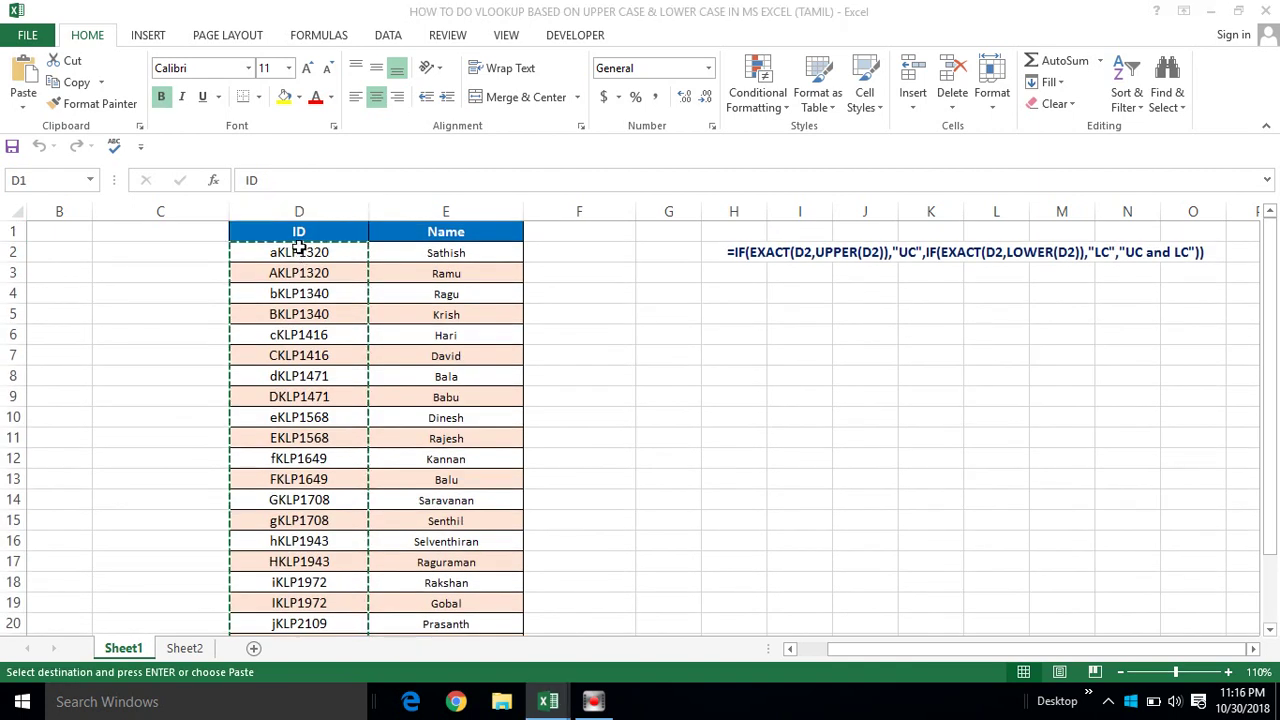
left_click(393, 228)
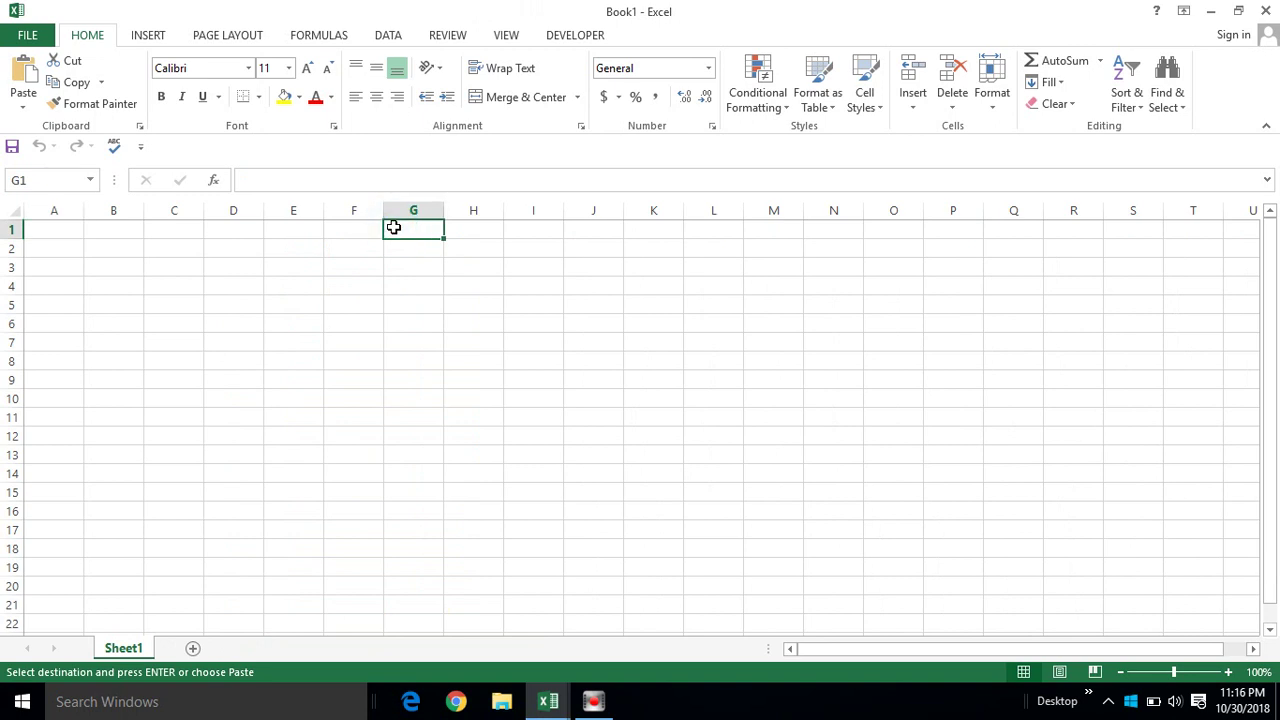
key("ctrl+v")
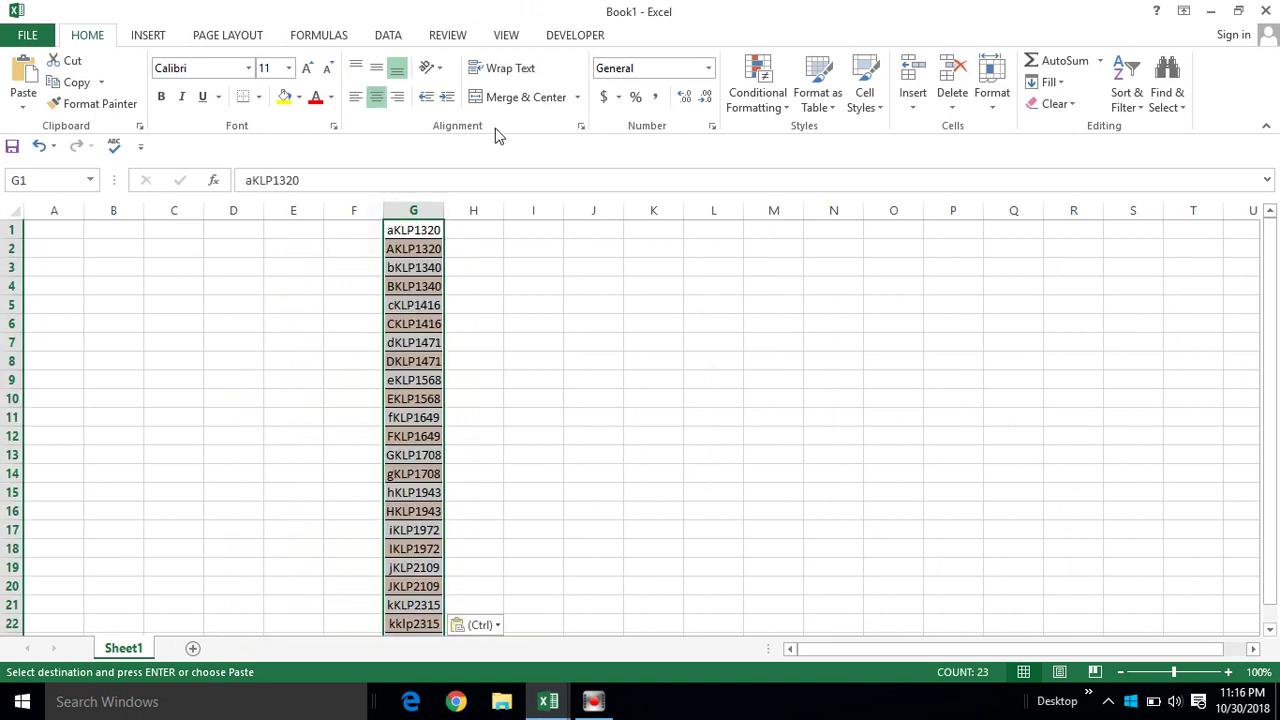
Remove duplicates from the pasted IDs, leaving 11 unique values, and close the scratch workbook
left_click(388, 35)
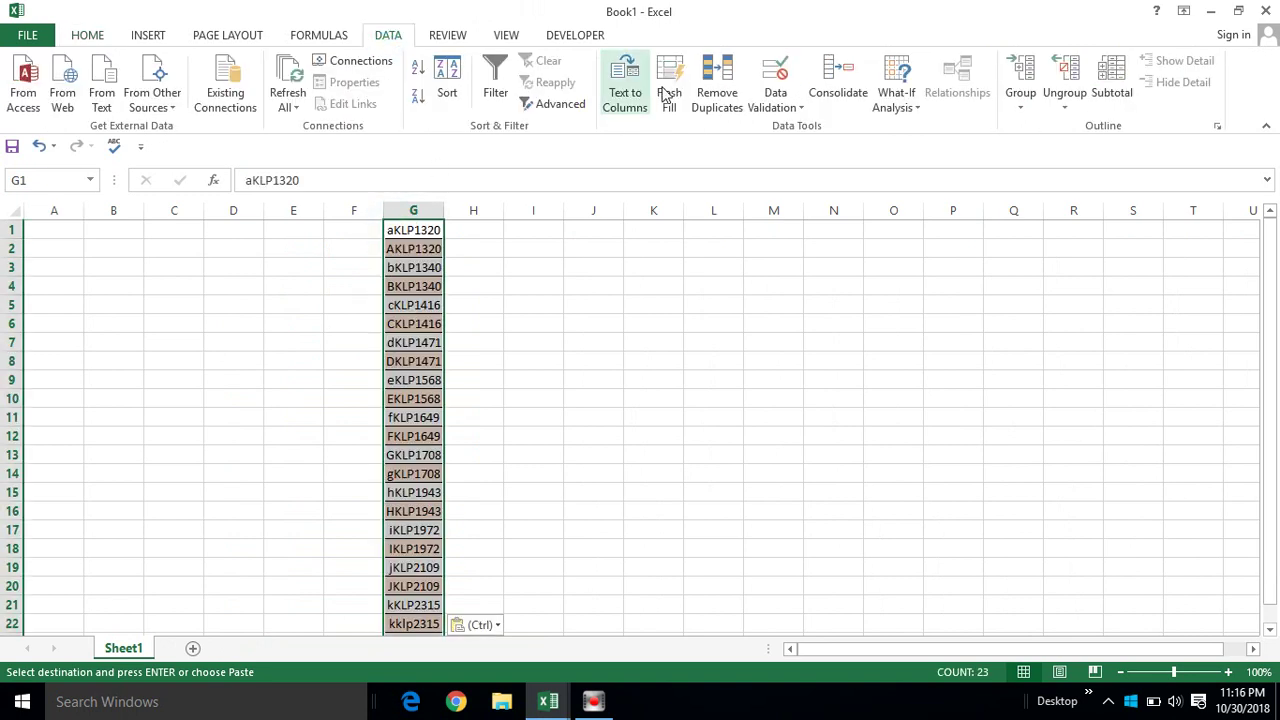
left_click(717, 88)
left_click(926, 488)
left_click(662, 400)
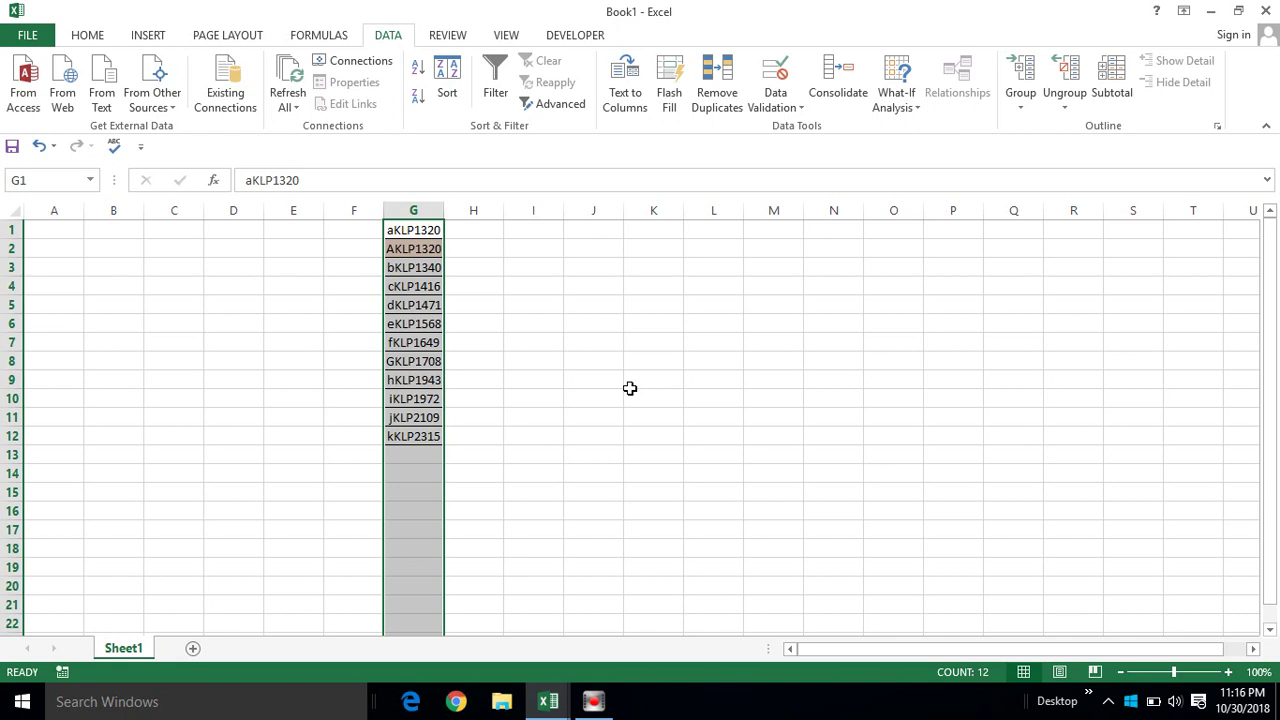
left_click(630, 383)
key("alt+F4")
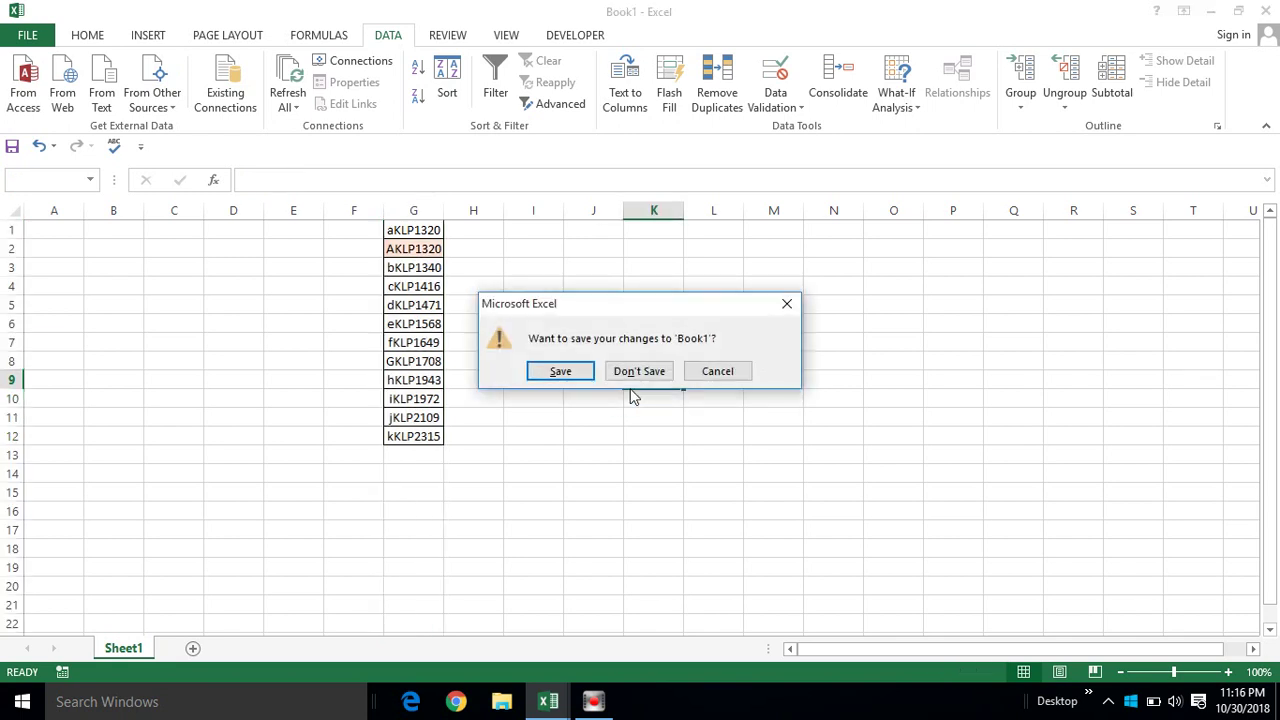
left_click(645, 371)
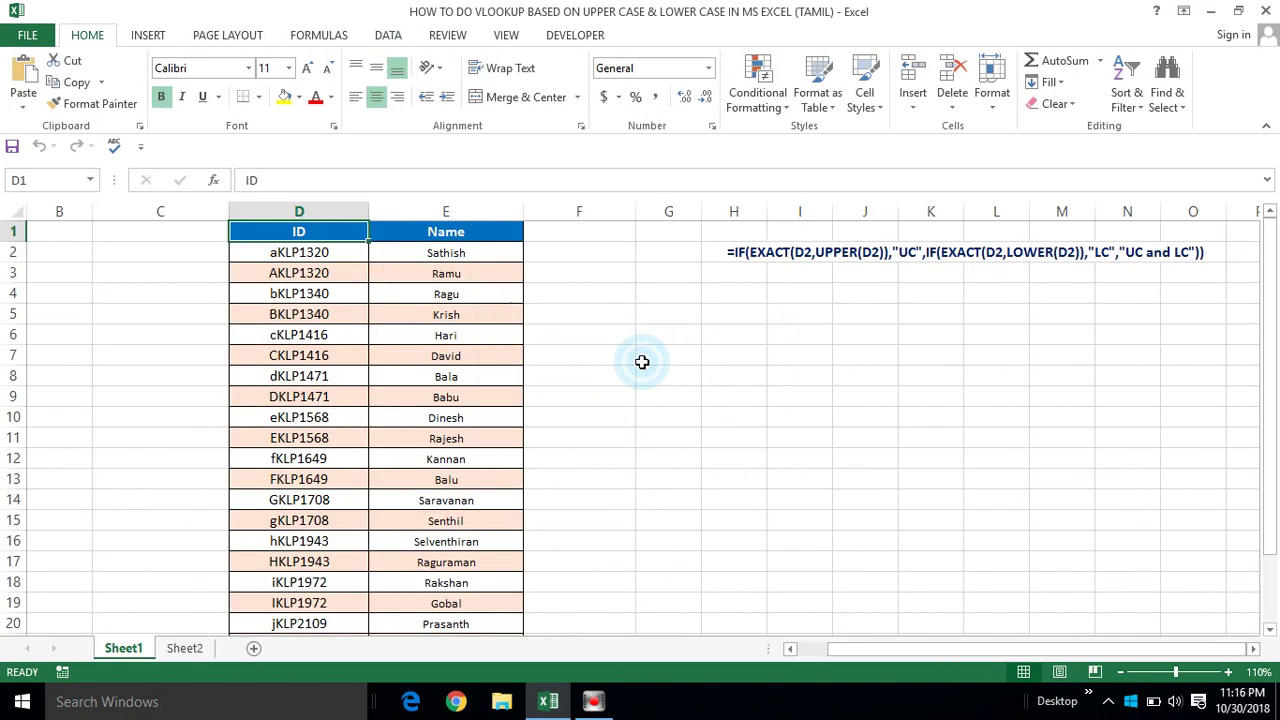
left_click(305, 256)
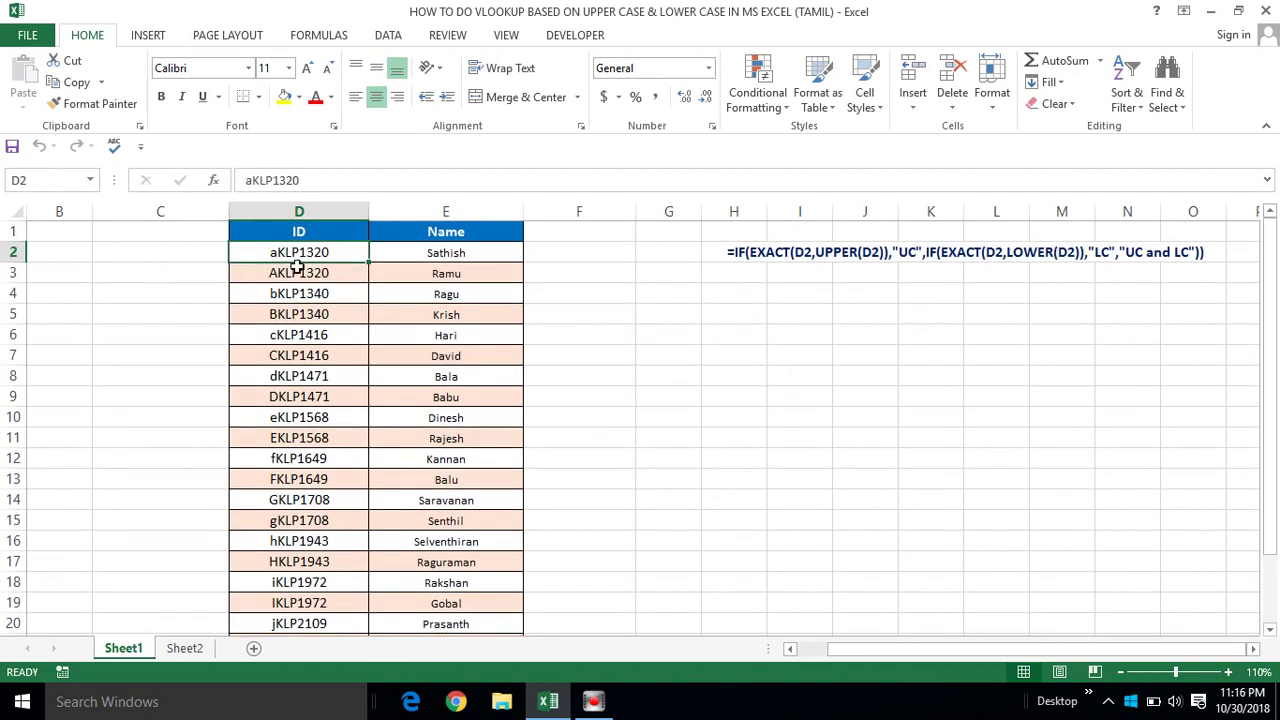
left_click(296, 270)
left_click(297, 254)
key("shift+Down")
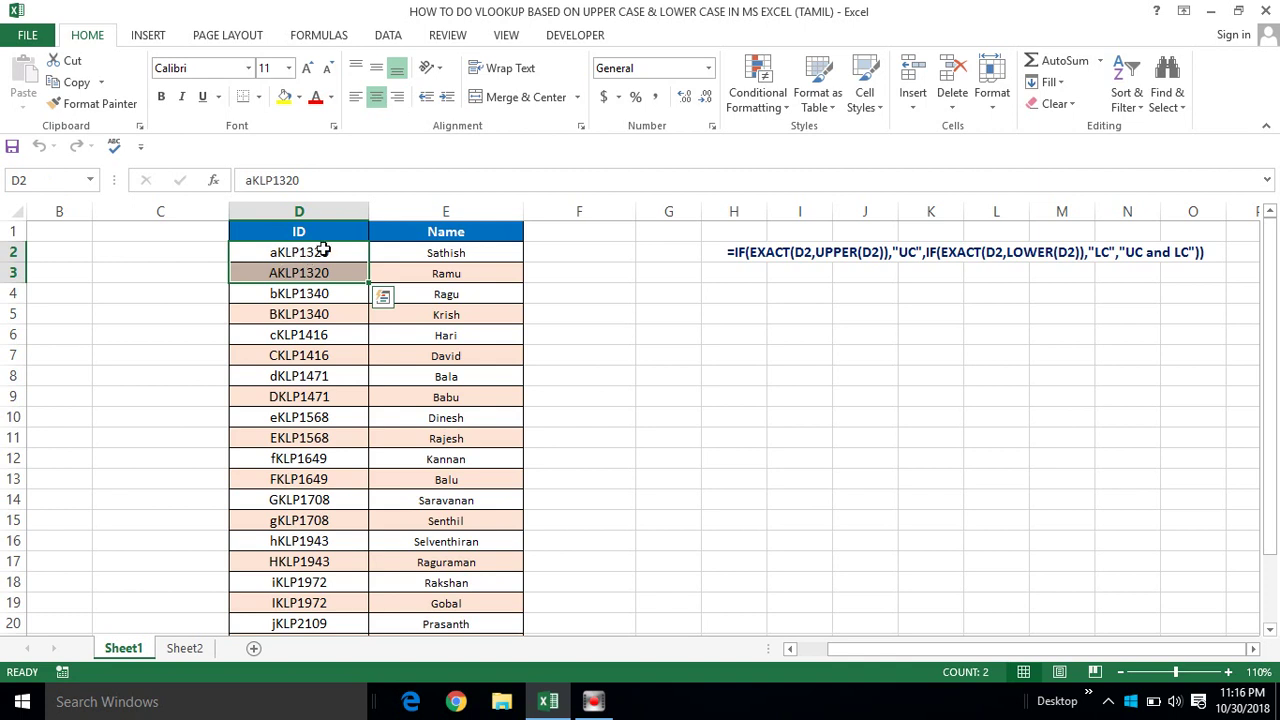
left_click(278, 252)
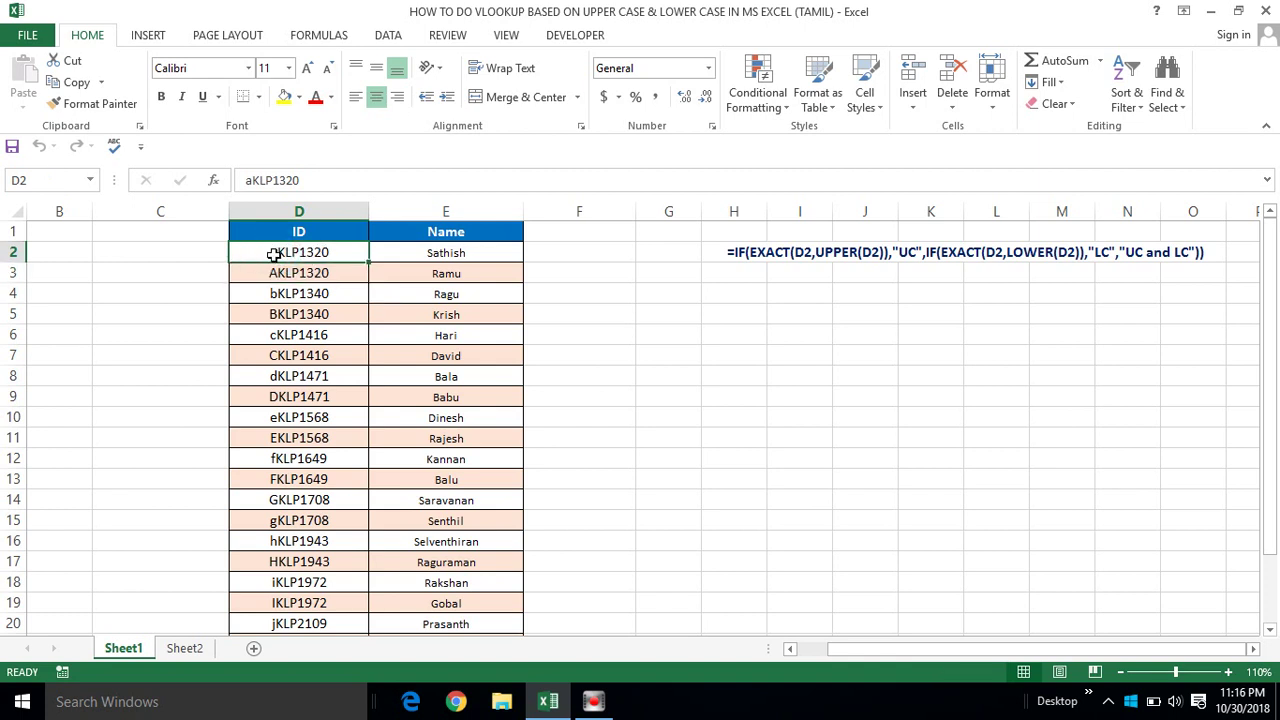
Inspect the IDs aKLP1320 and AKLP1320 in edit mode without changing them
double_click(275, 253)
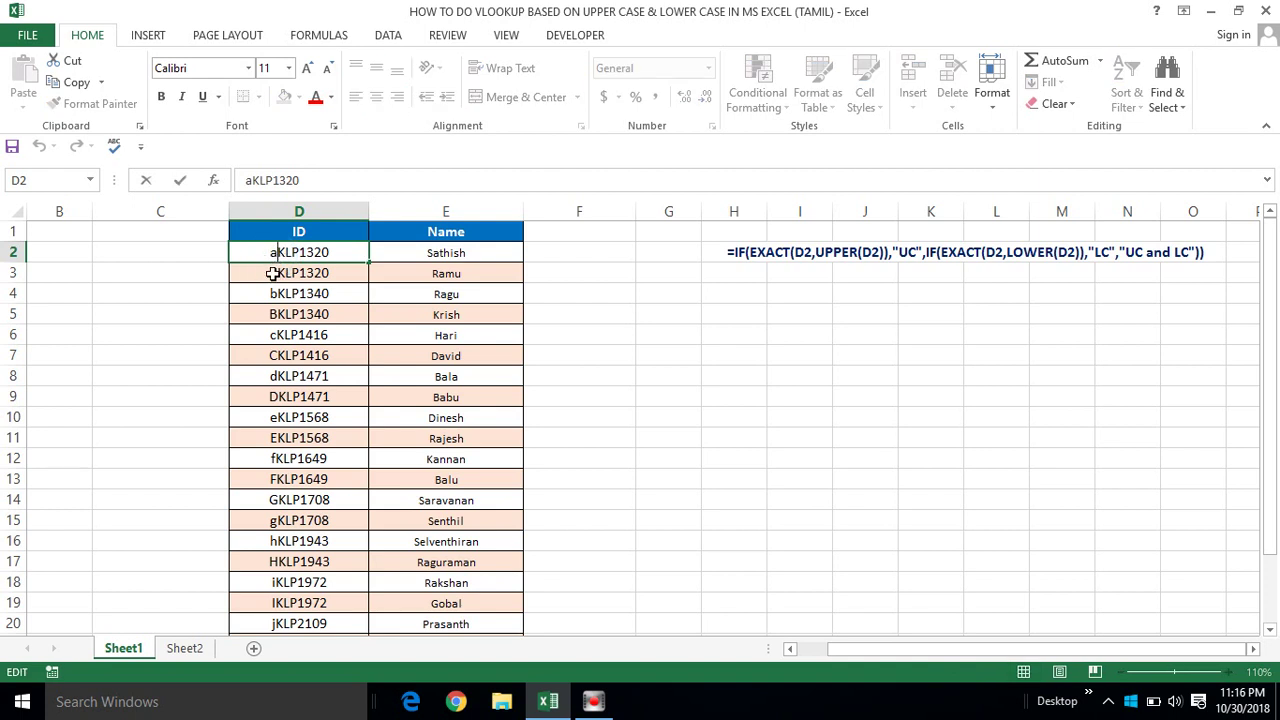
double_click(272, 274)
double_click(270, 274)
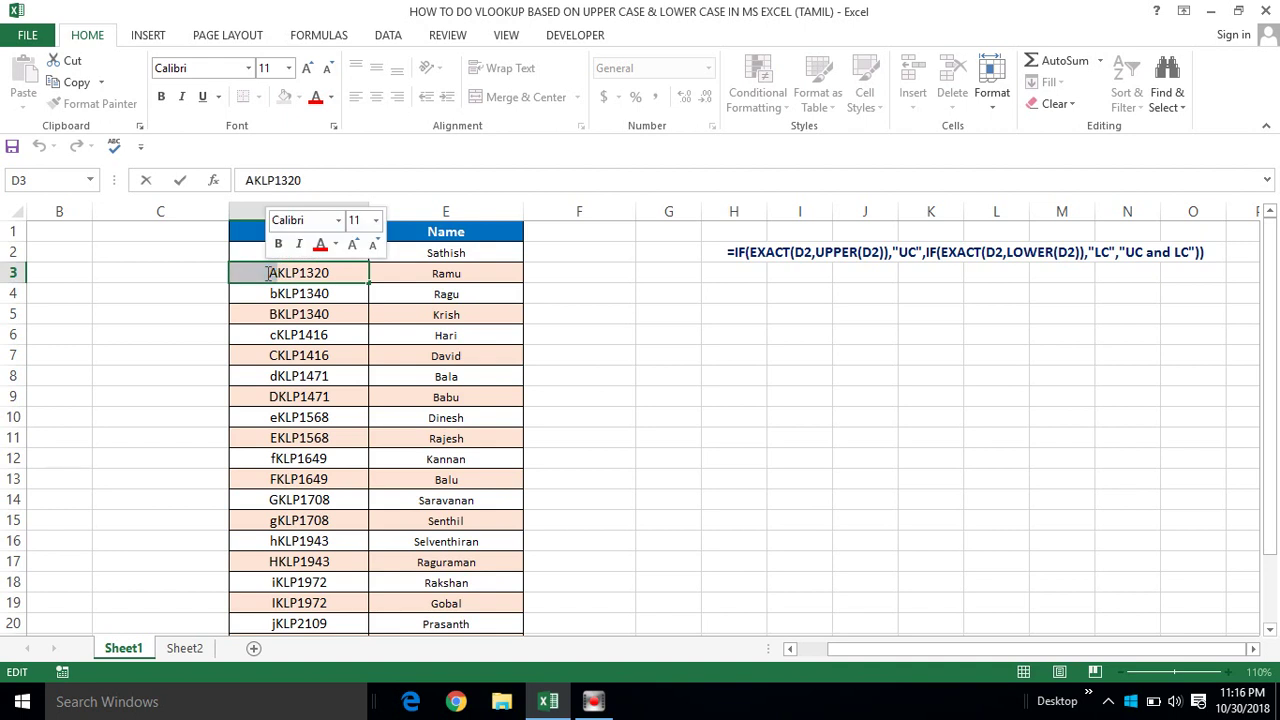
key("Escape")
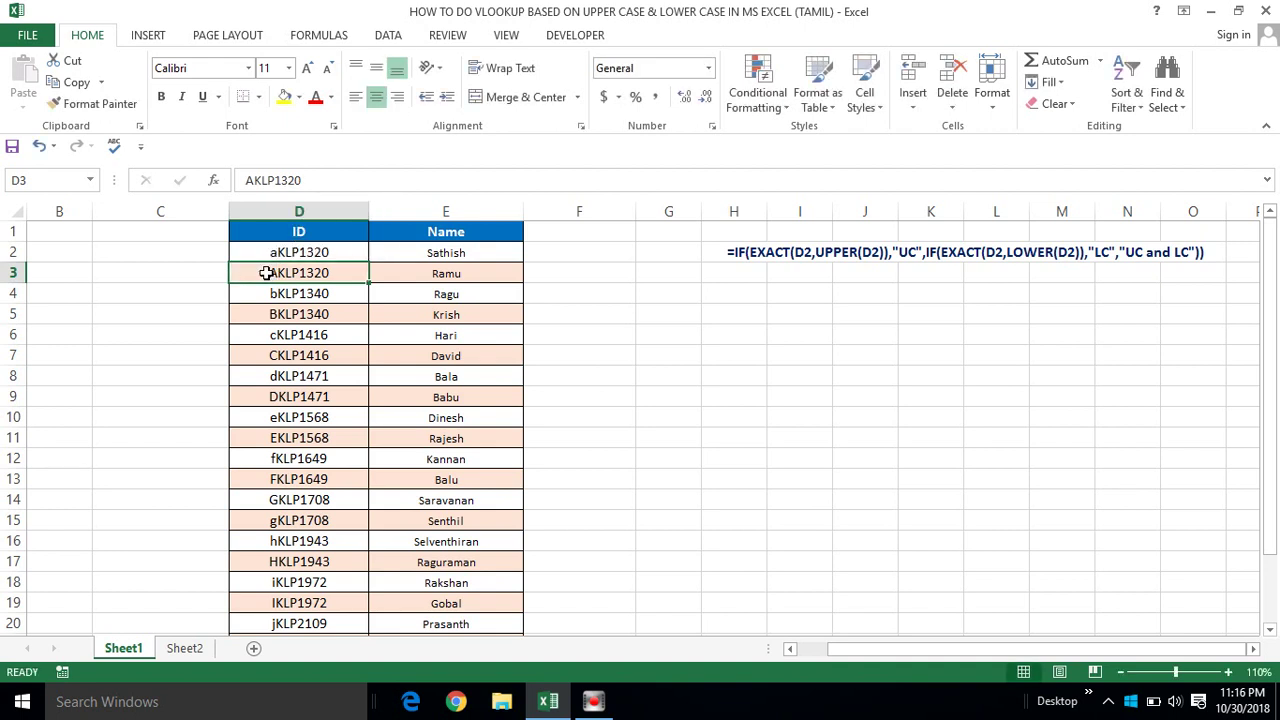
left_click(307, 250)
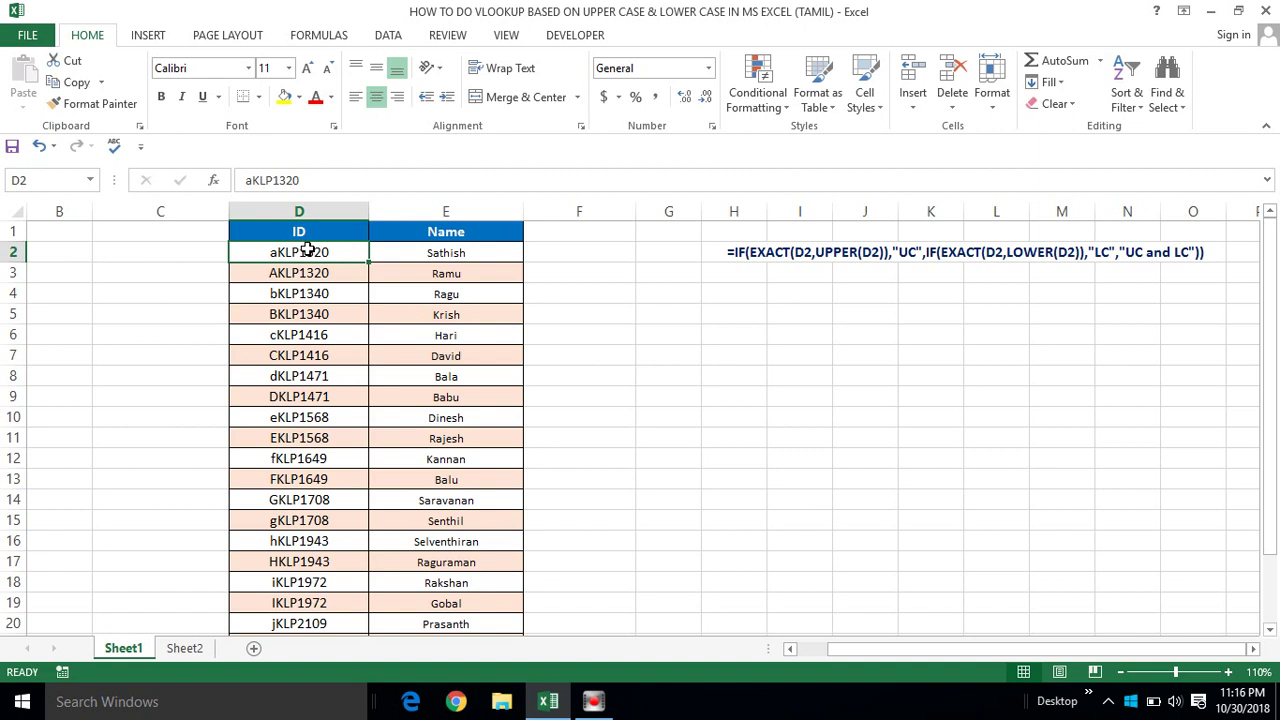
key("Up")
key("Down")
key("Up")
key("Down")
Select row 2 and the name Sathish, then both IDs in D2:D3
left_click(7, 252)
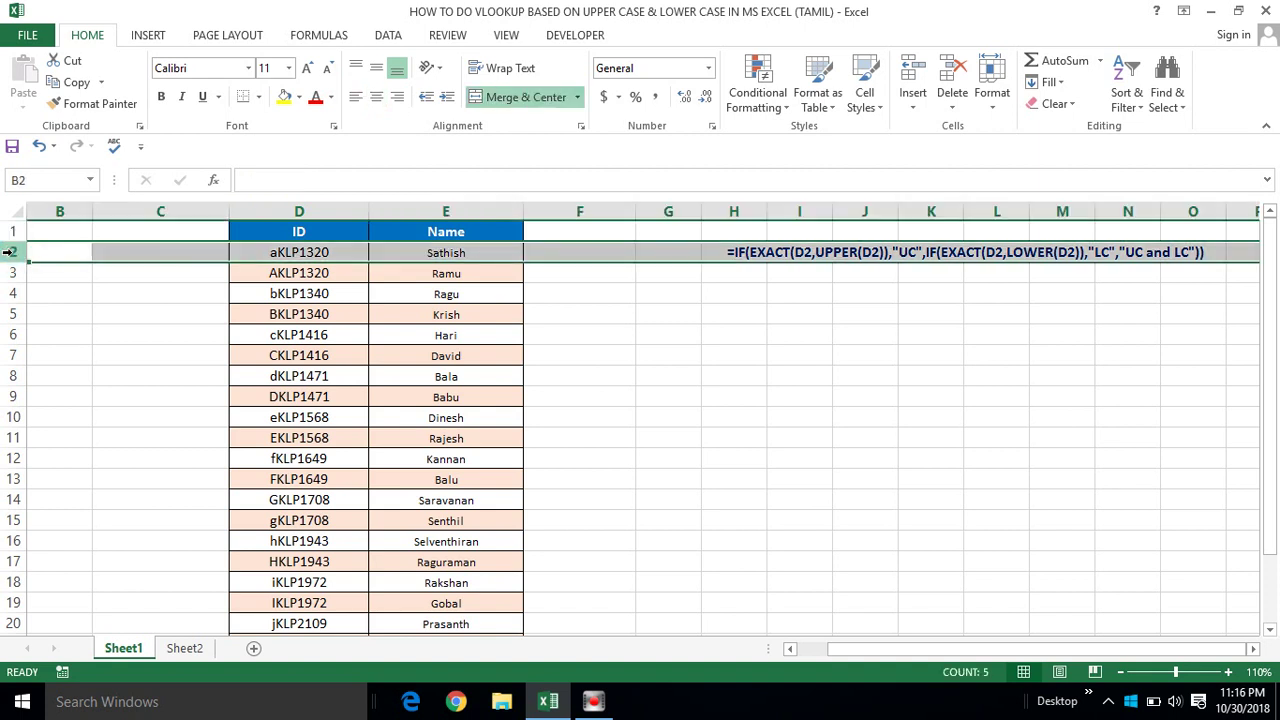
left_click(276, 268)
left_click(420, 254)
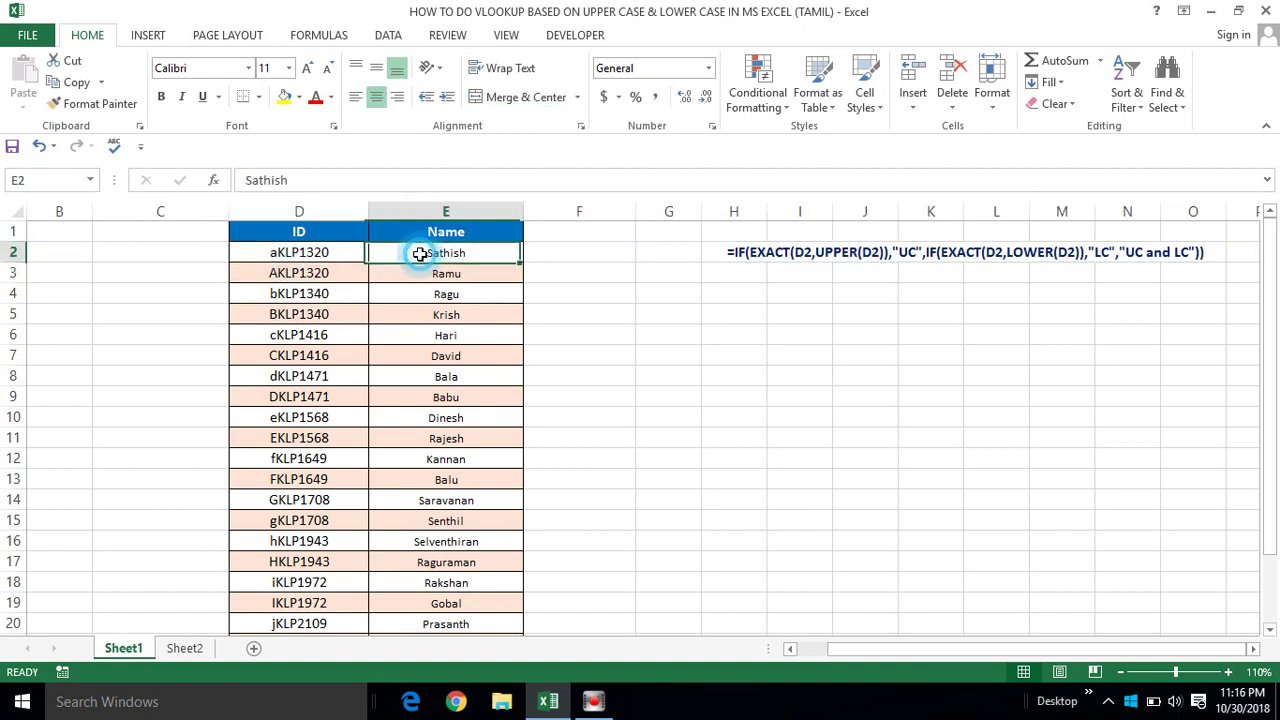
left_click(567, 252)
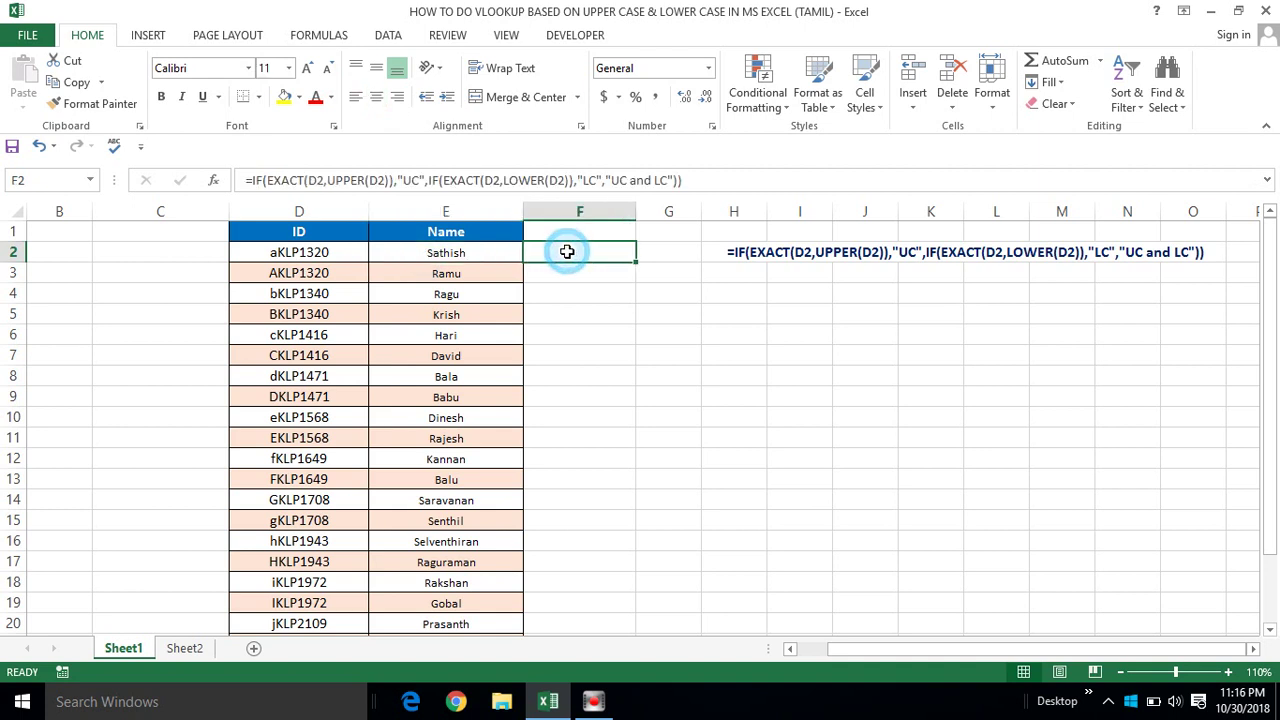
left_click(503, 252)
left_click(299, 251)
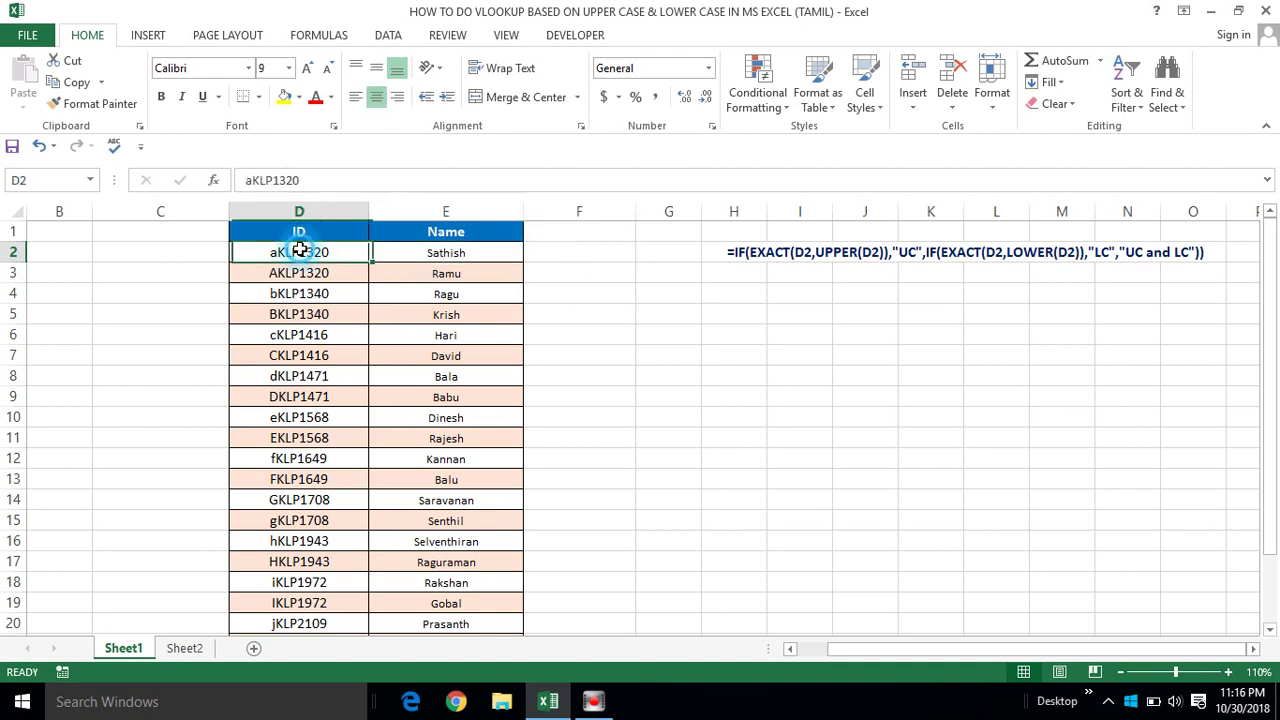
left_click_drag(299, 251, 299, 273)
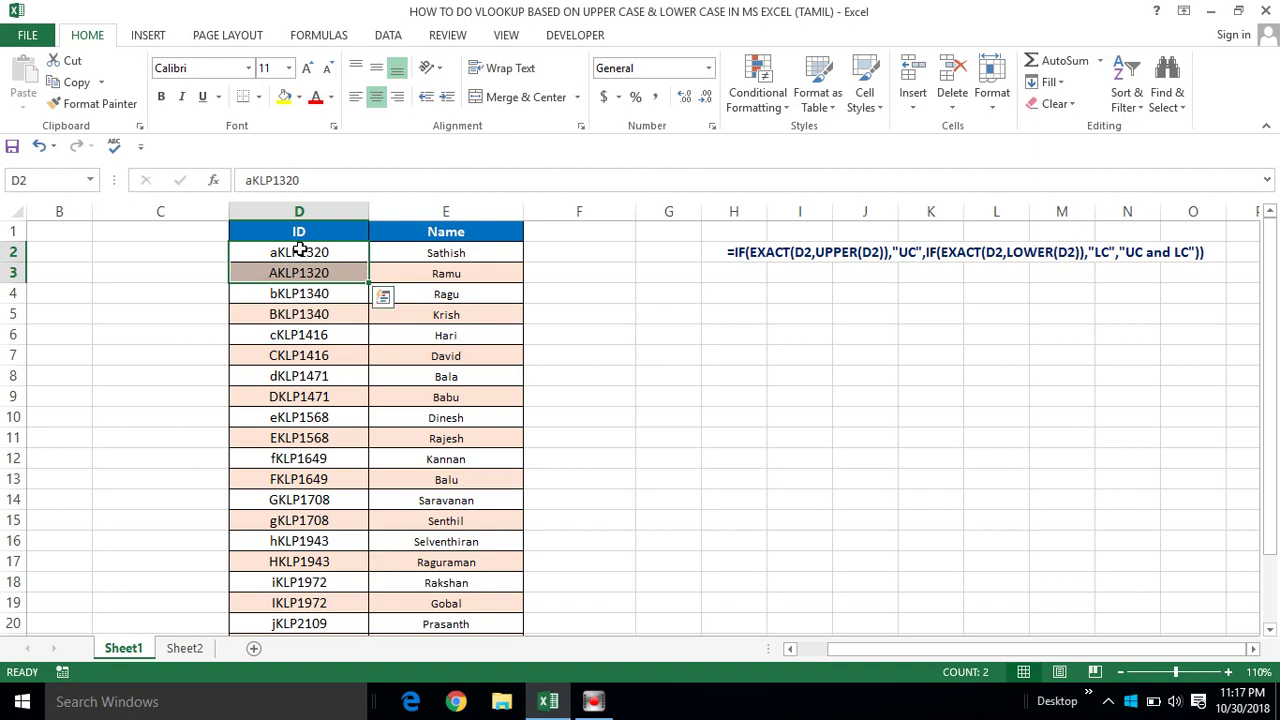
Enter =VLOOKUP(G2,Sheet1!D:E,2,0) in Sheet2 cell J2
left_click(184, 650)
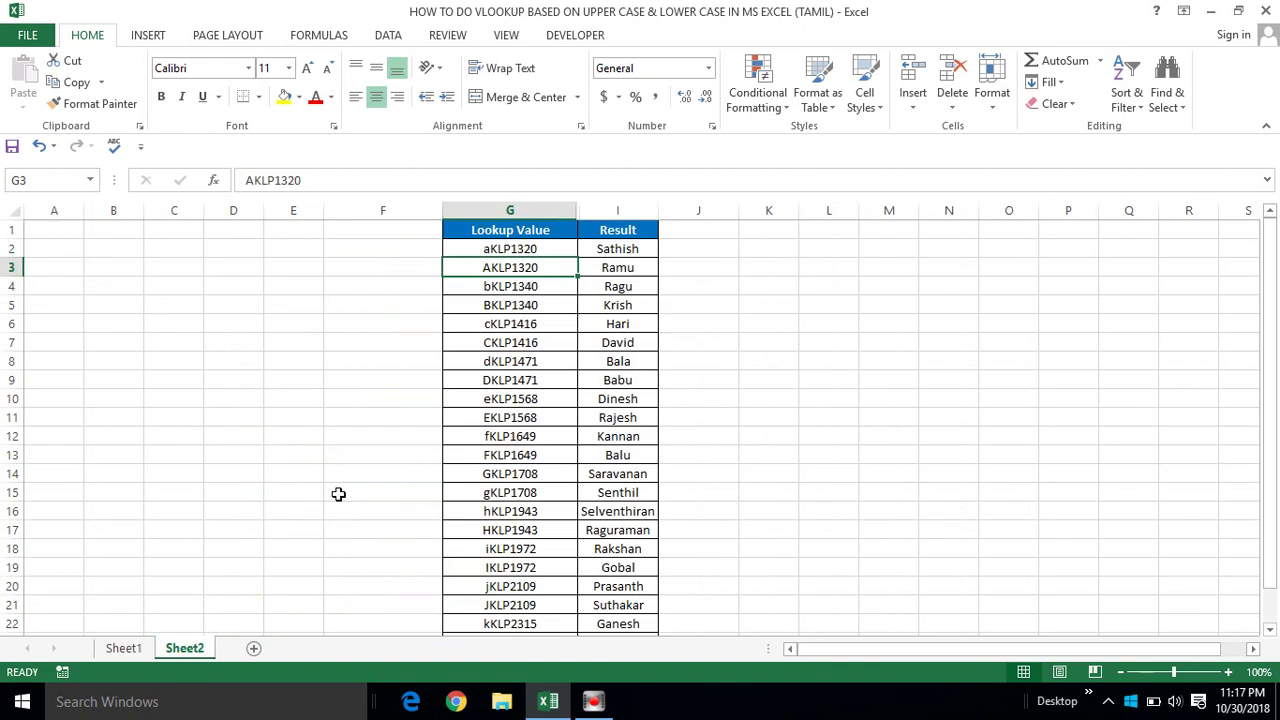
left_click(697, 244)
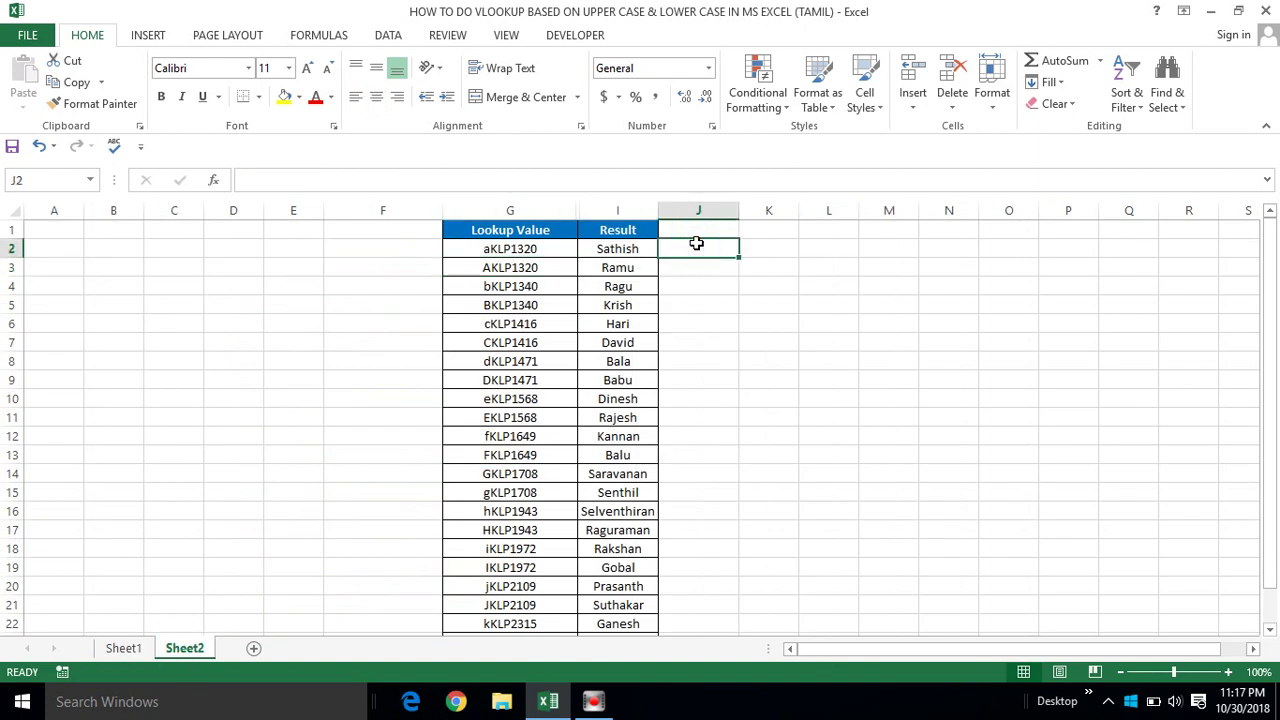
type("=vl")
key("Tab")
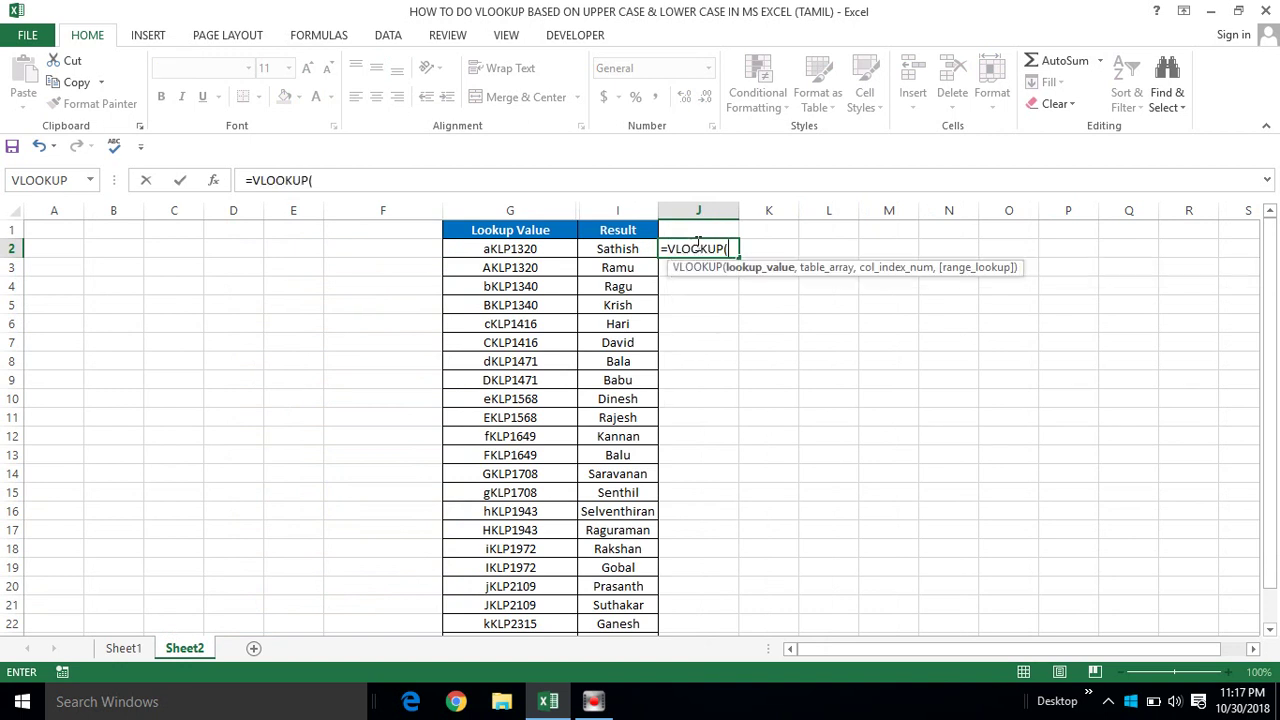
key("Left")
key("Left")
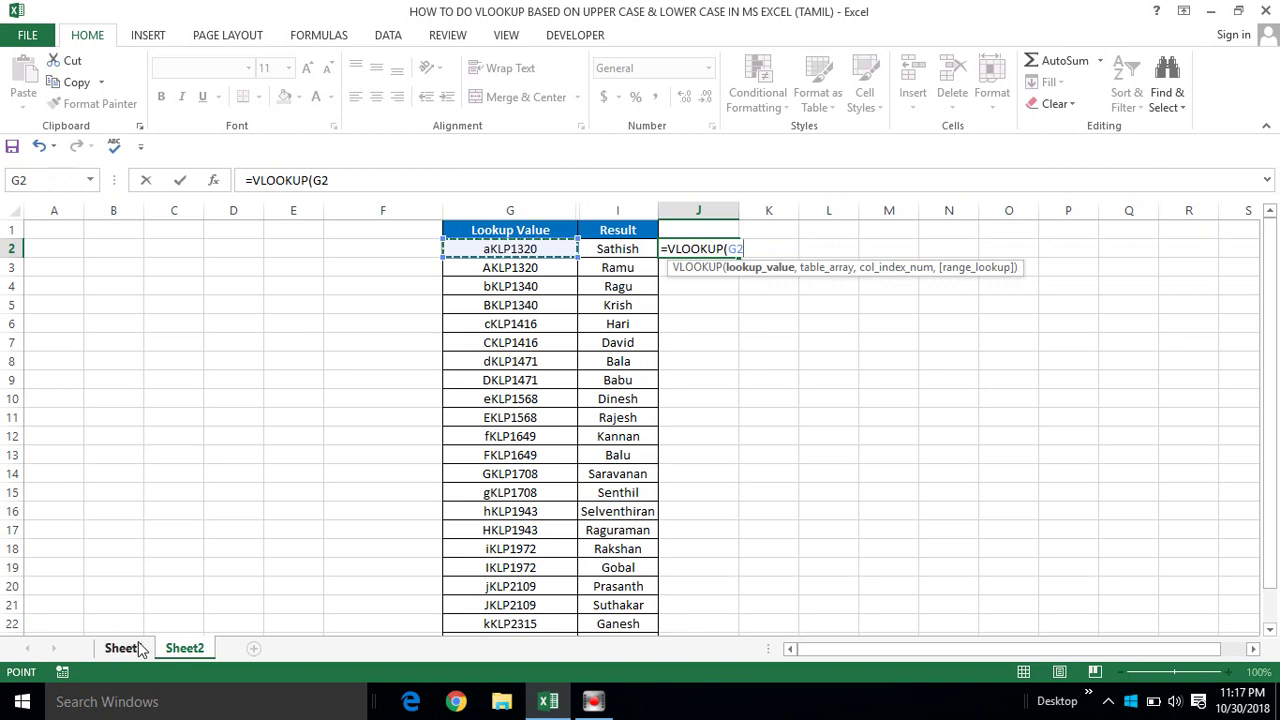
type(",")
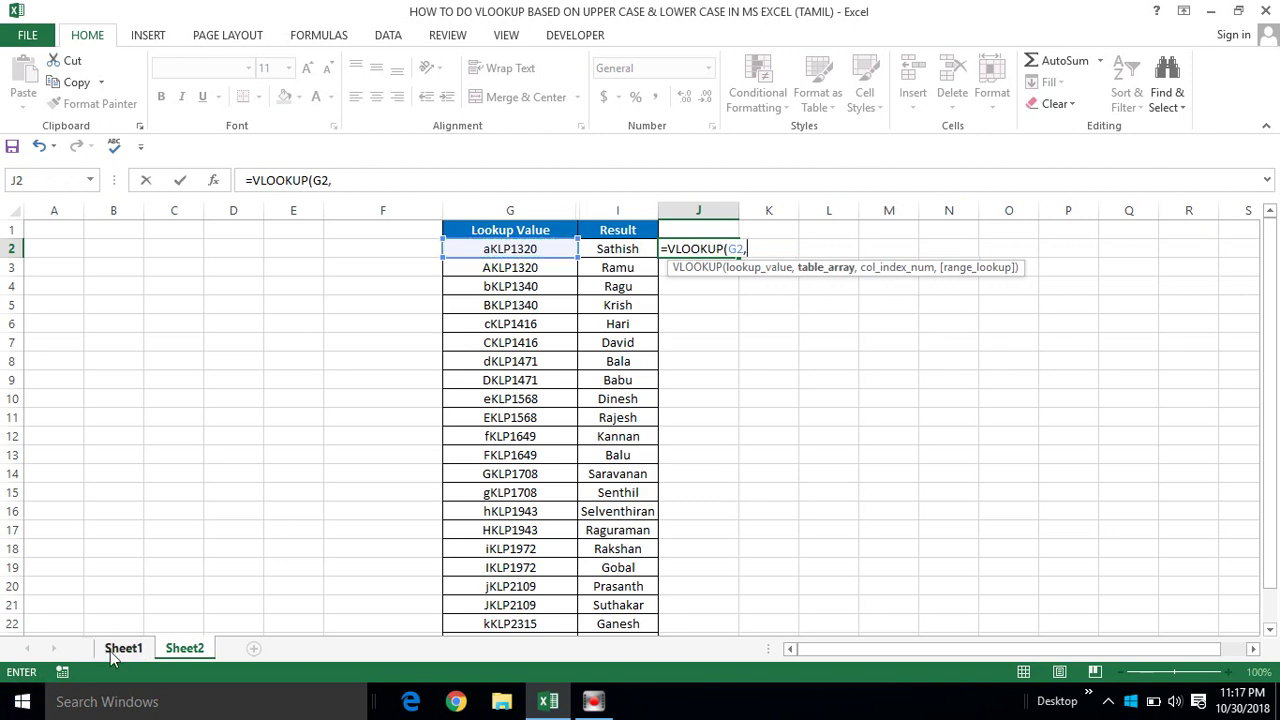
left_click(112, 649)
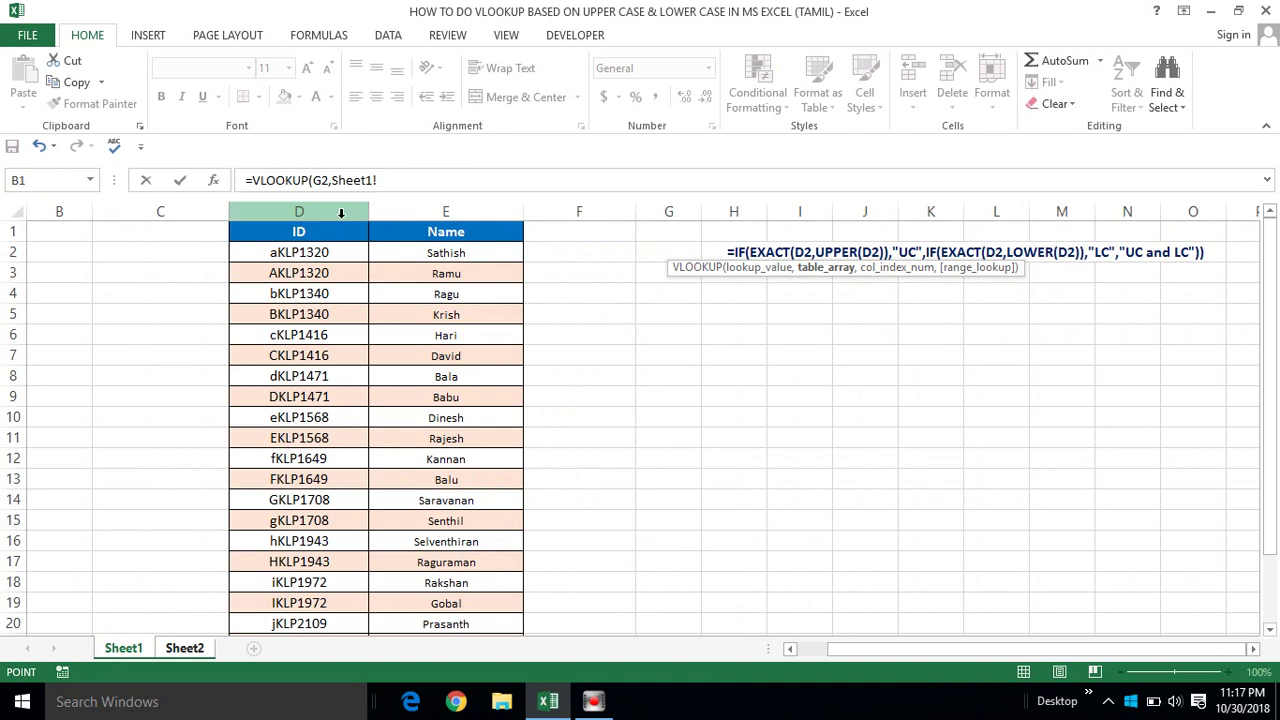
left_click(343, 211)
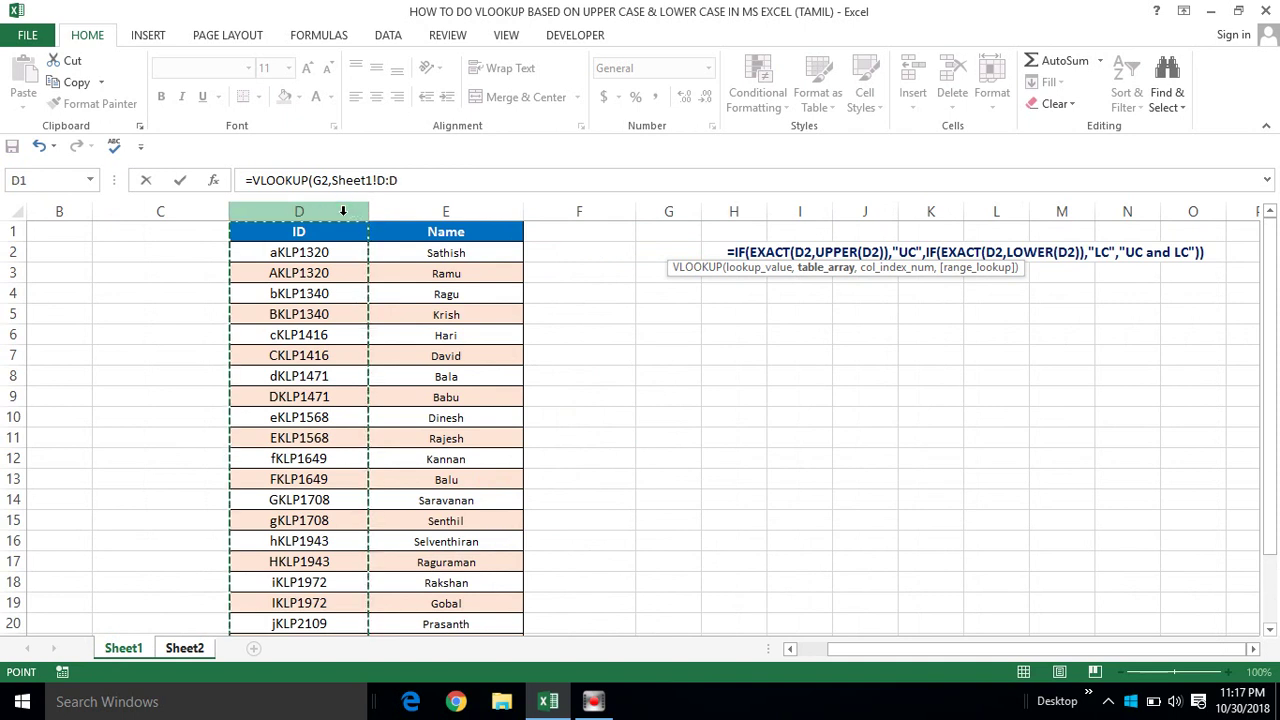
key("shift+Right")
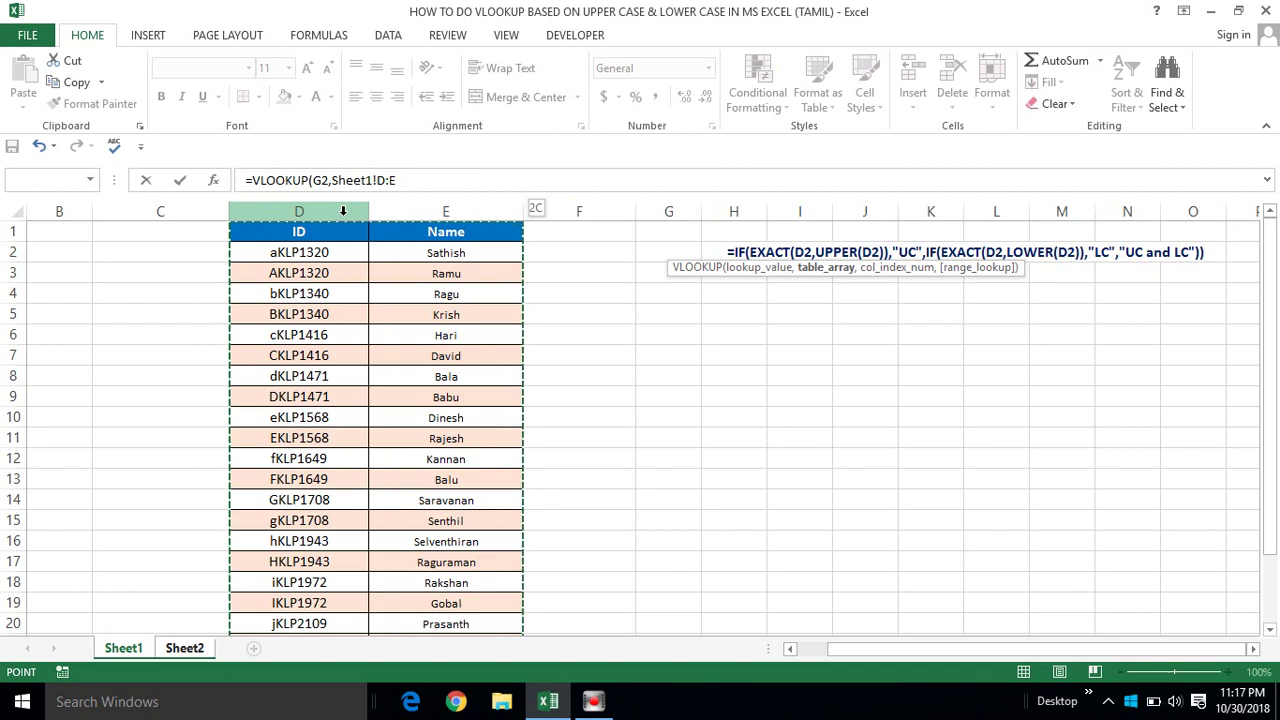
type(",")
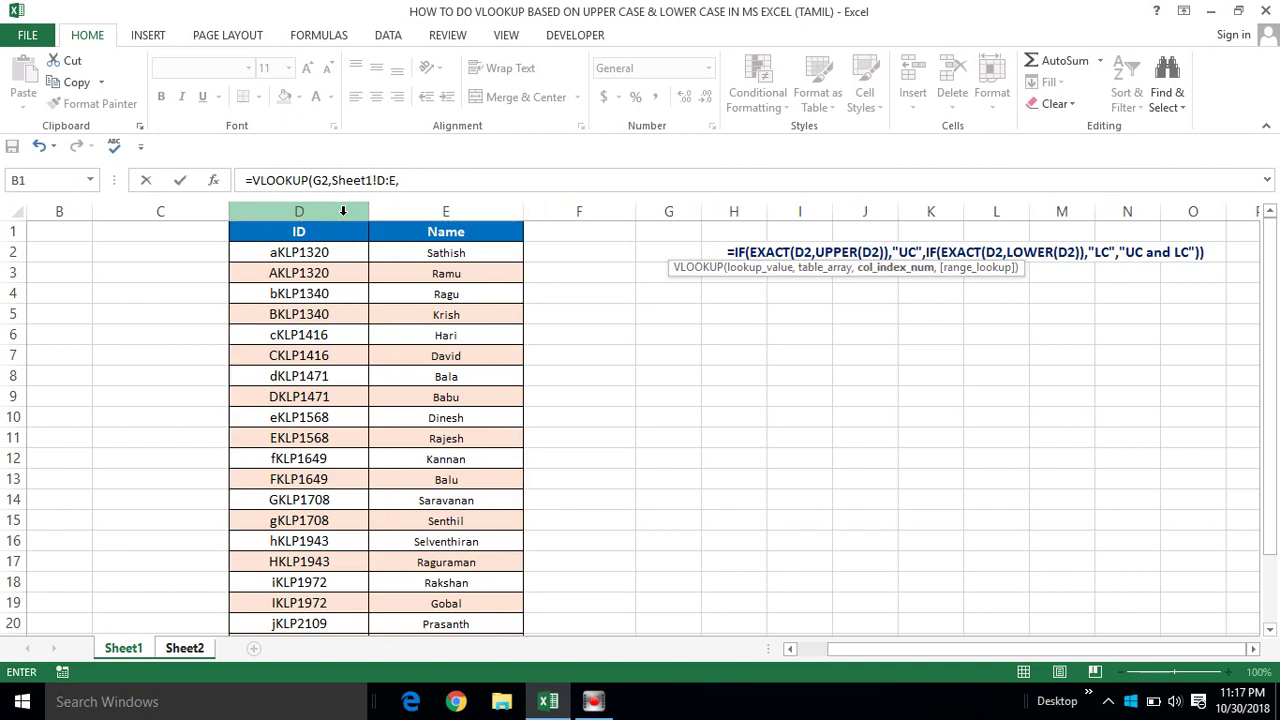
type("2,0")
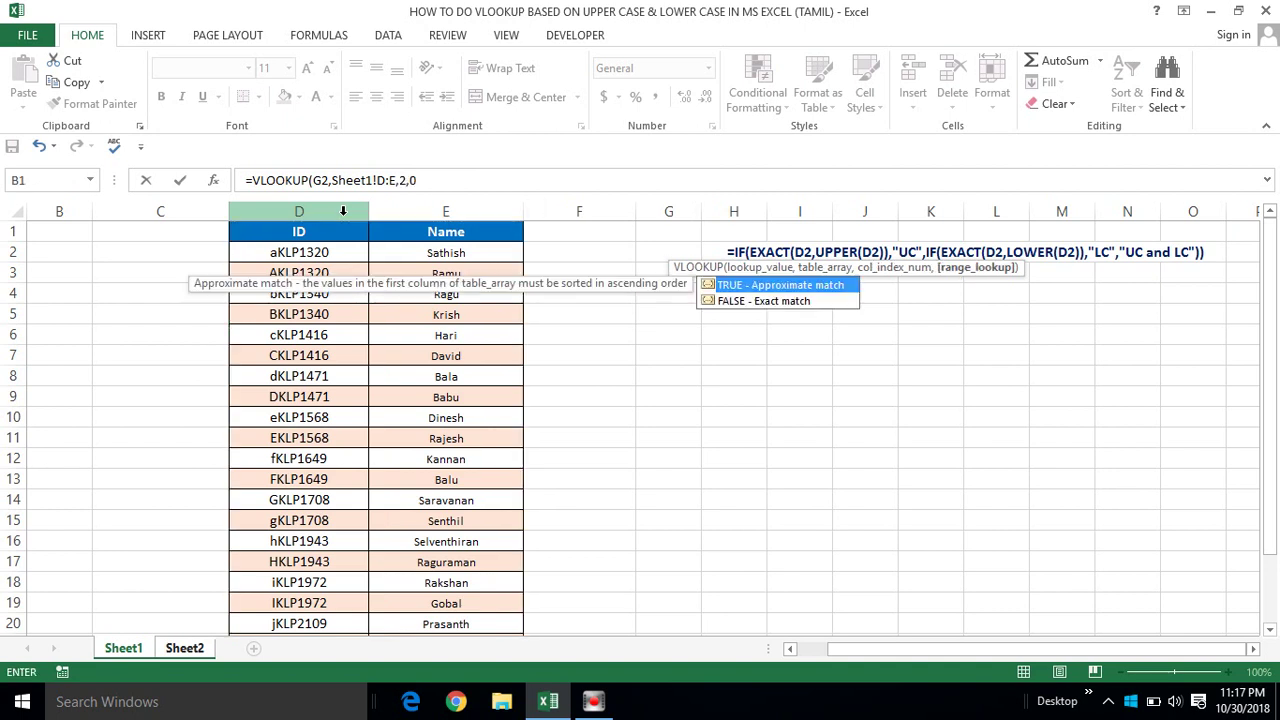
key("Return")
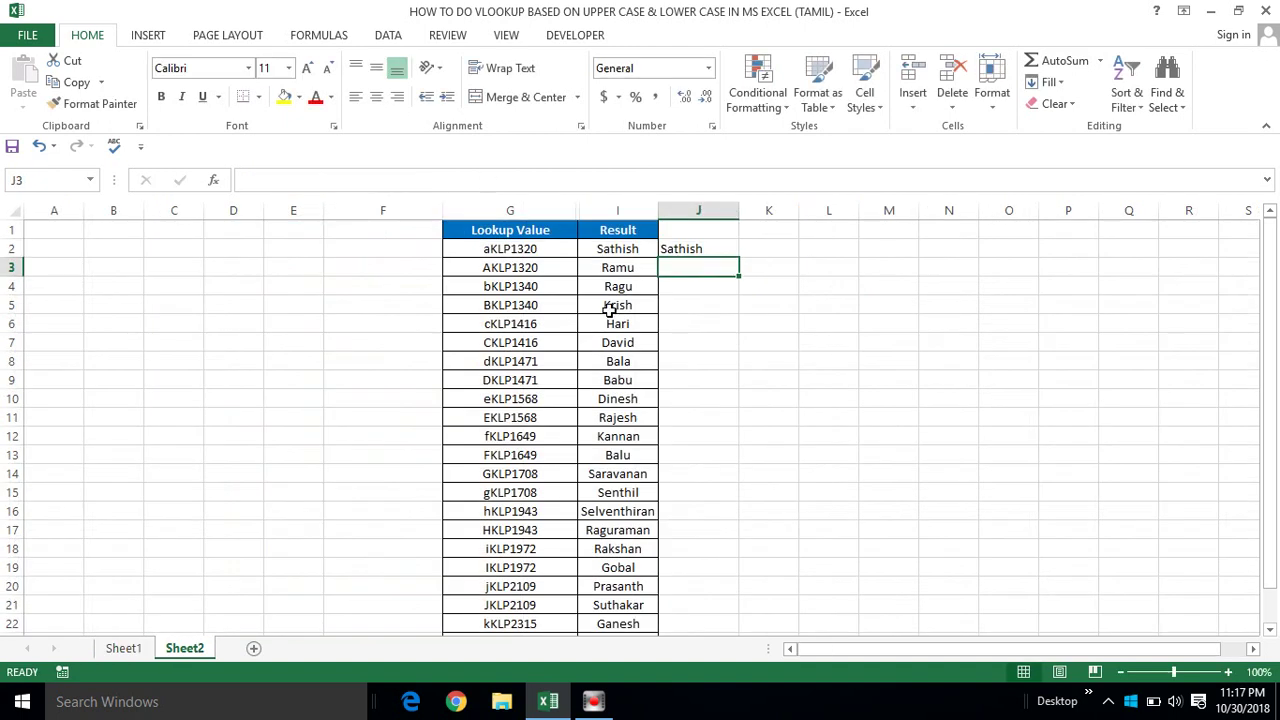
Fill the VLOOKUP formula down from J2 through J24
left_click(610, 310)
key("ctrl+Down")
key("Right")
key("ctrl+shift+Up")
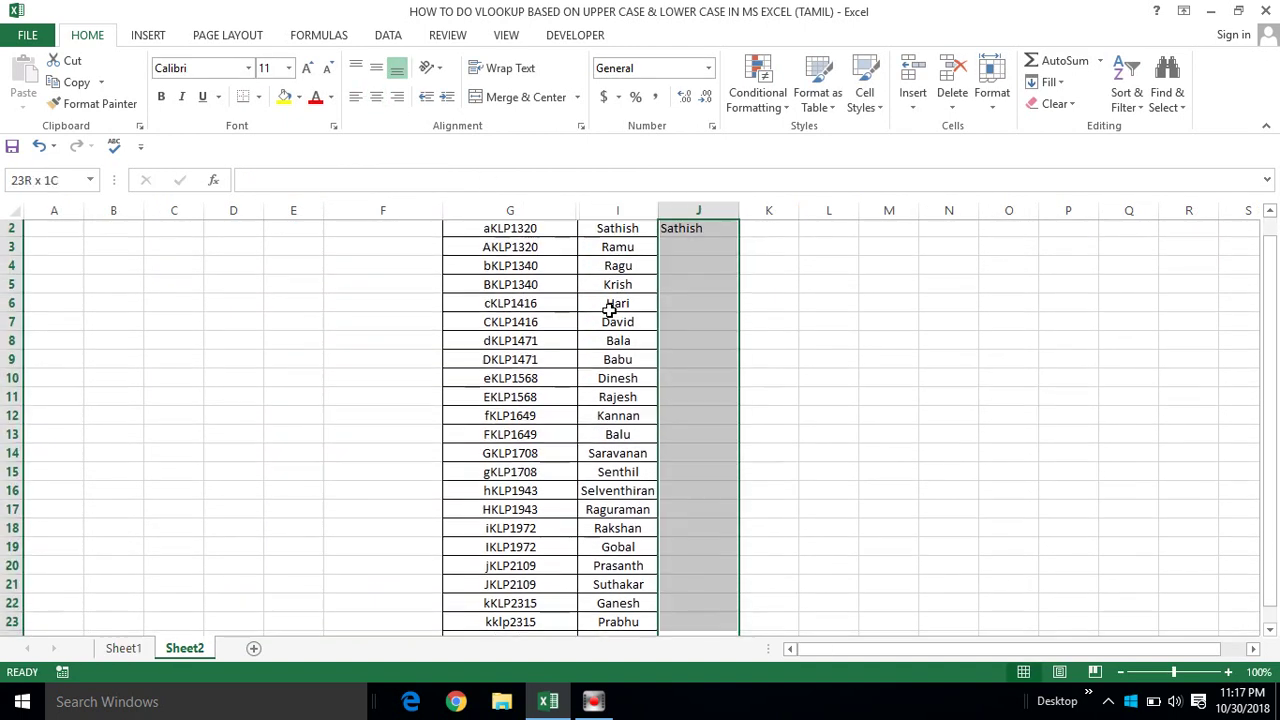
key("ctrl+d")
key("ctrl+Up")
key("ctrl+Up")
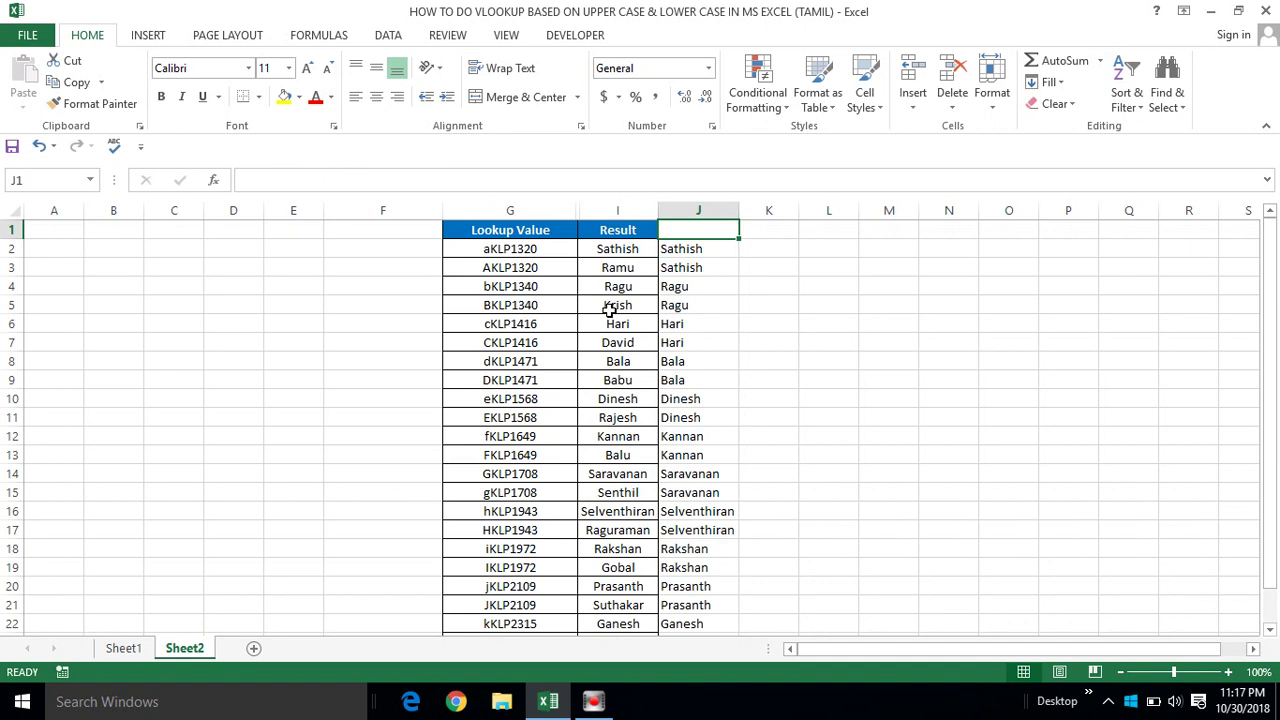
key("Down")
key("Down")
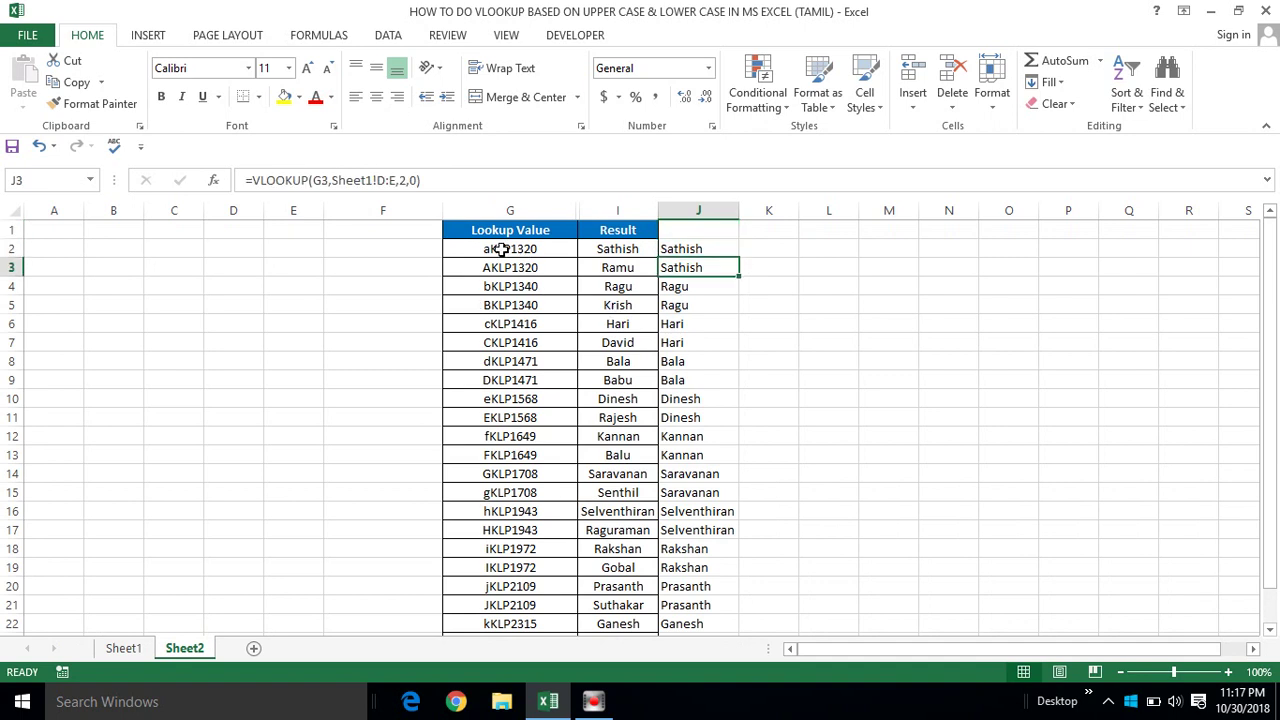
Compare lookup value aKLP1320 with Sheet1's IDs aKLP1320 and AKLP1320 and their name Sathish
left_click(502, 249)
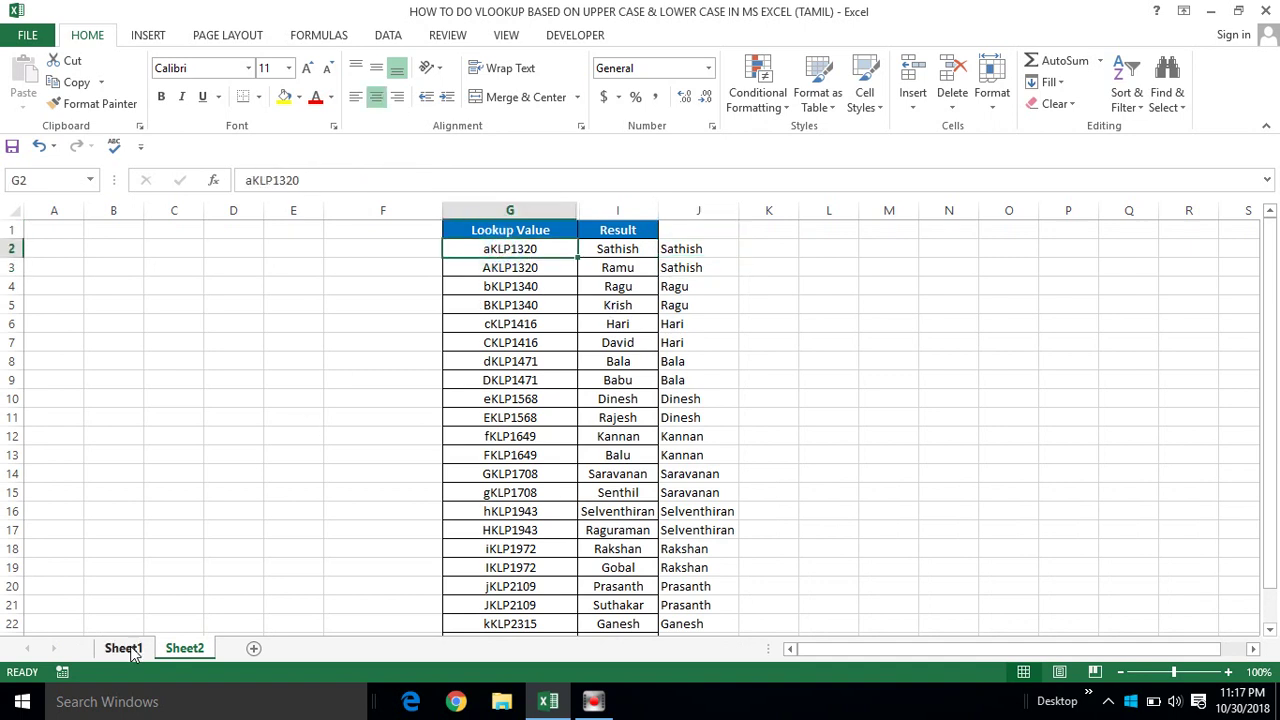
left_click(124, 649)
left_click(455, 255)
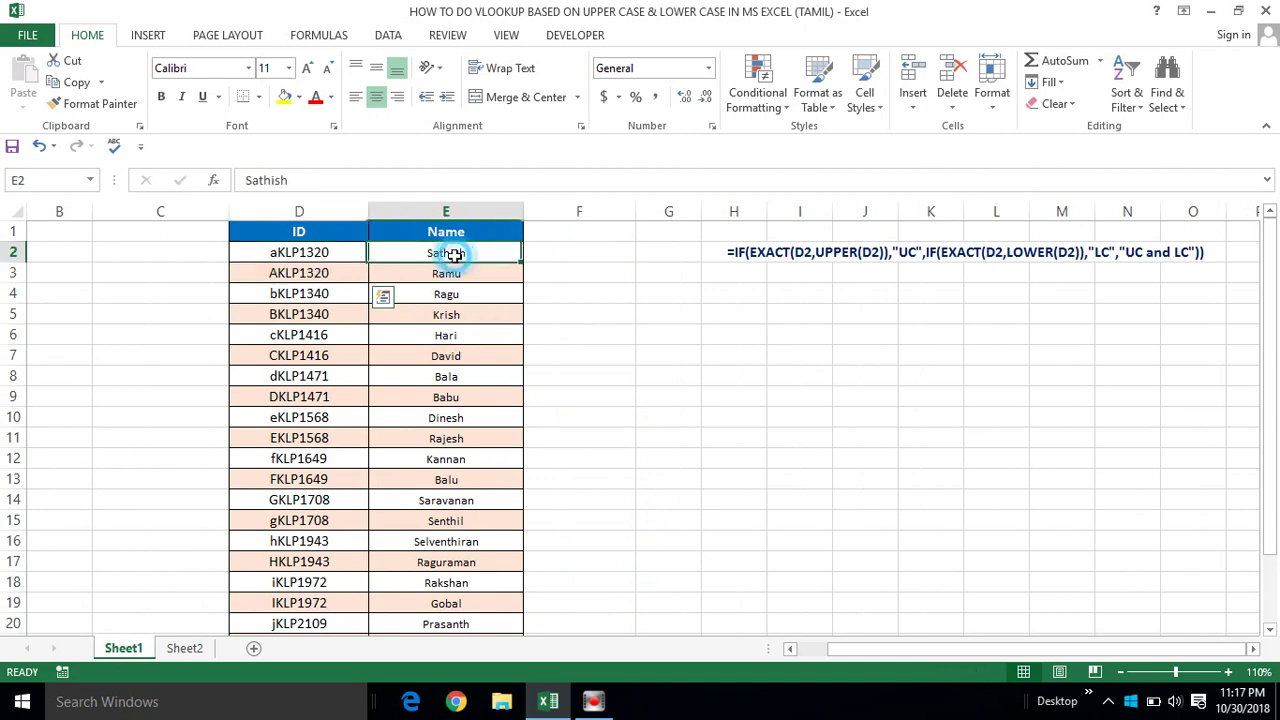
left_click(320, 252)
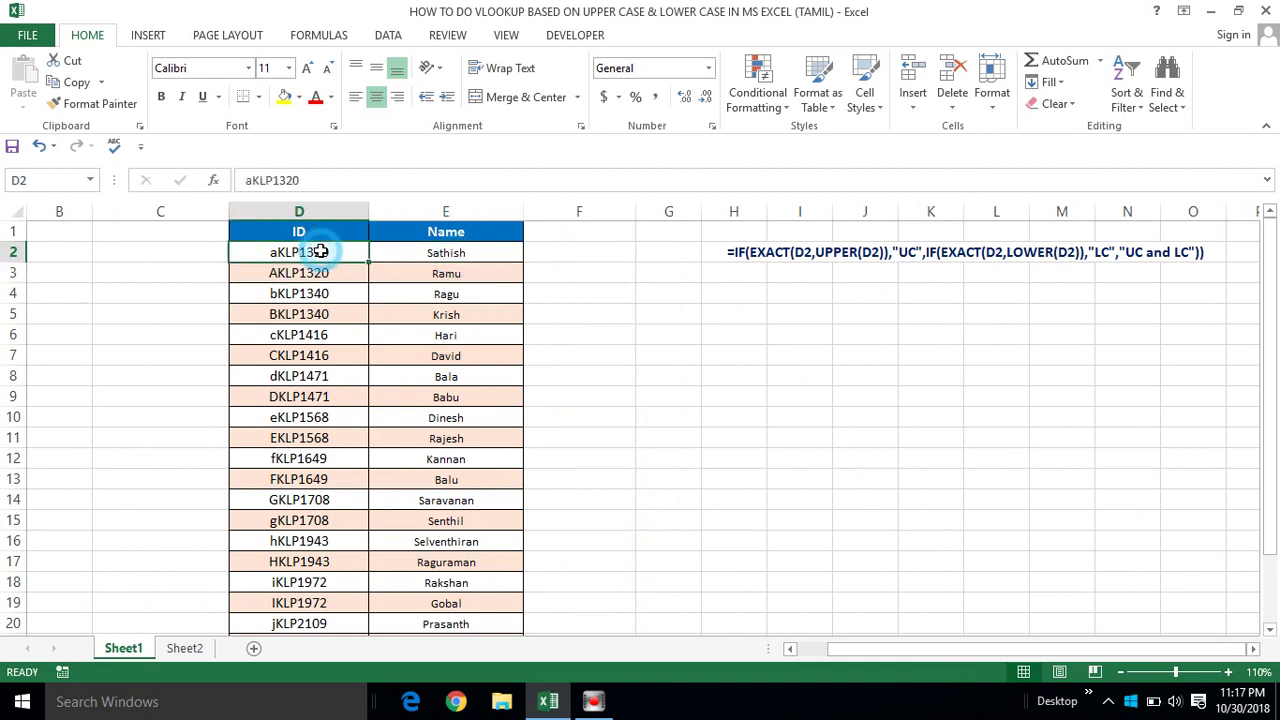
key("shift+Down")
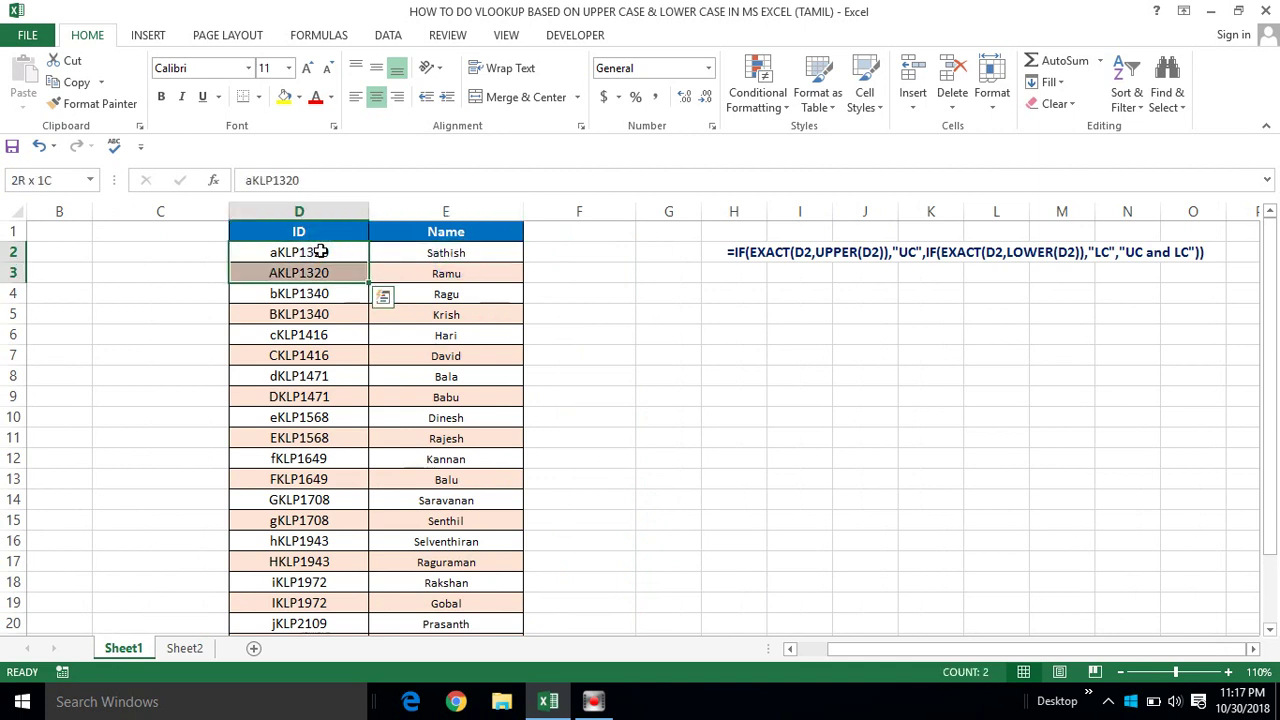
left_click(415, 252)
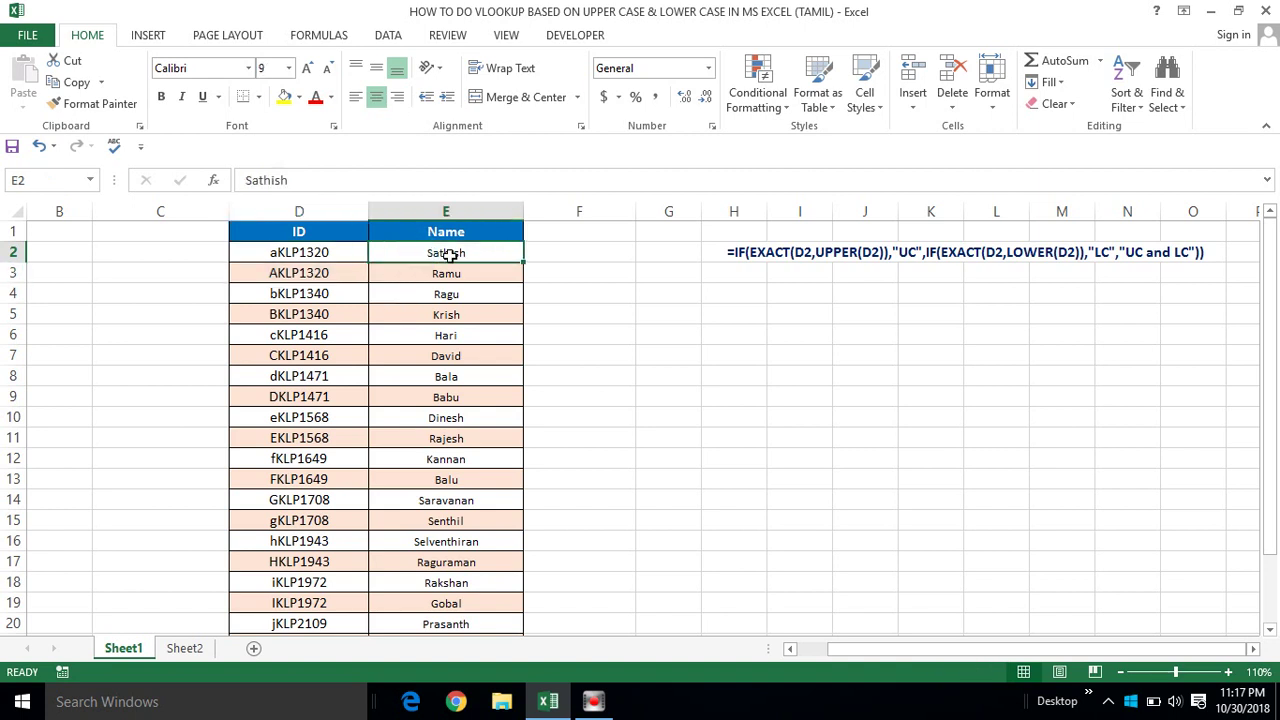
Show that J2:J3 and J4:J5 return the same names for both case variants
left_click(184, 648)
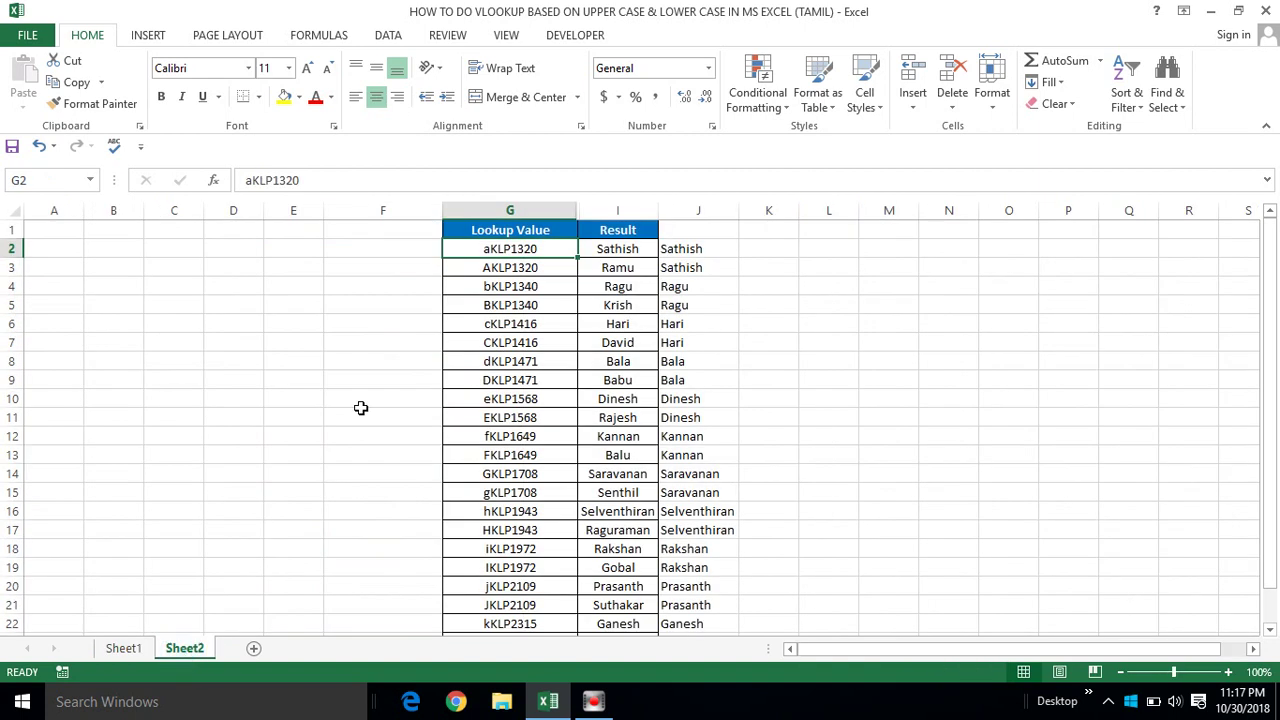
left_click(665, 249)
key("shift+Down")
key("ctrl+d")
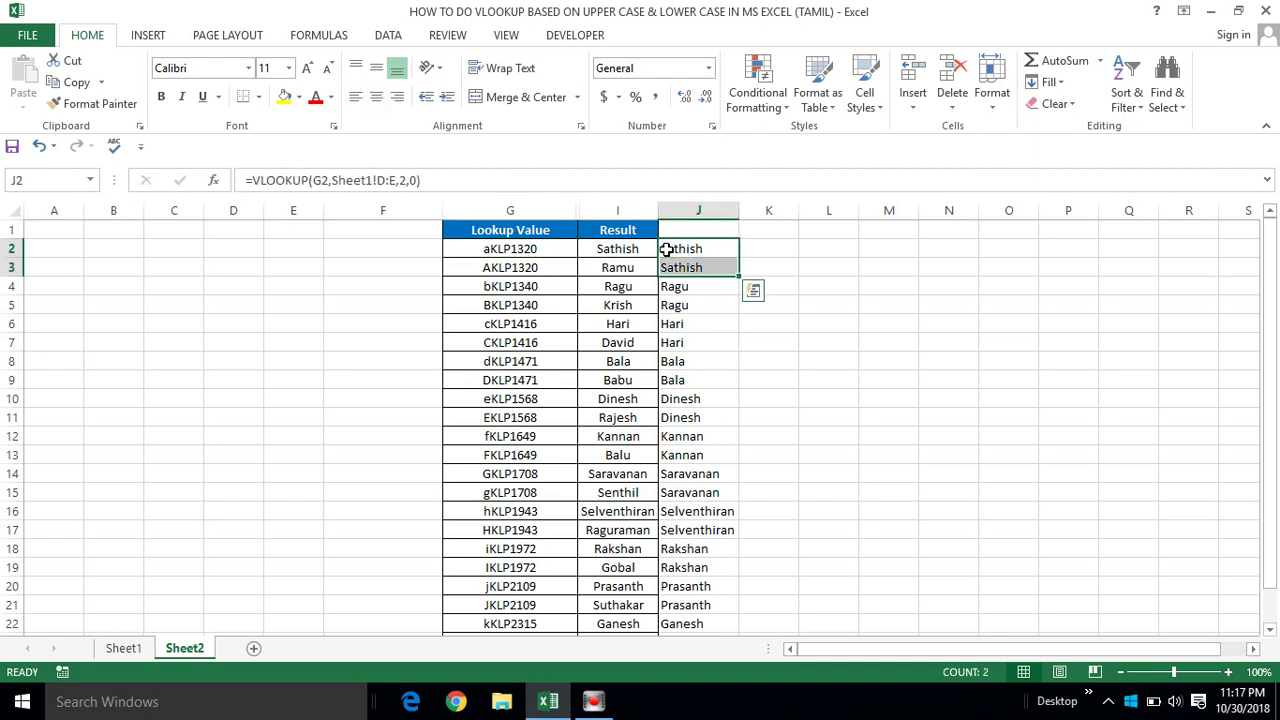
key("Down")
key("Down")
key("shift+Down")
key("ctrl+d")
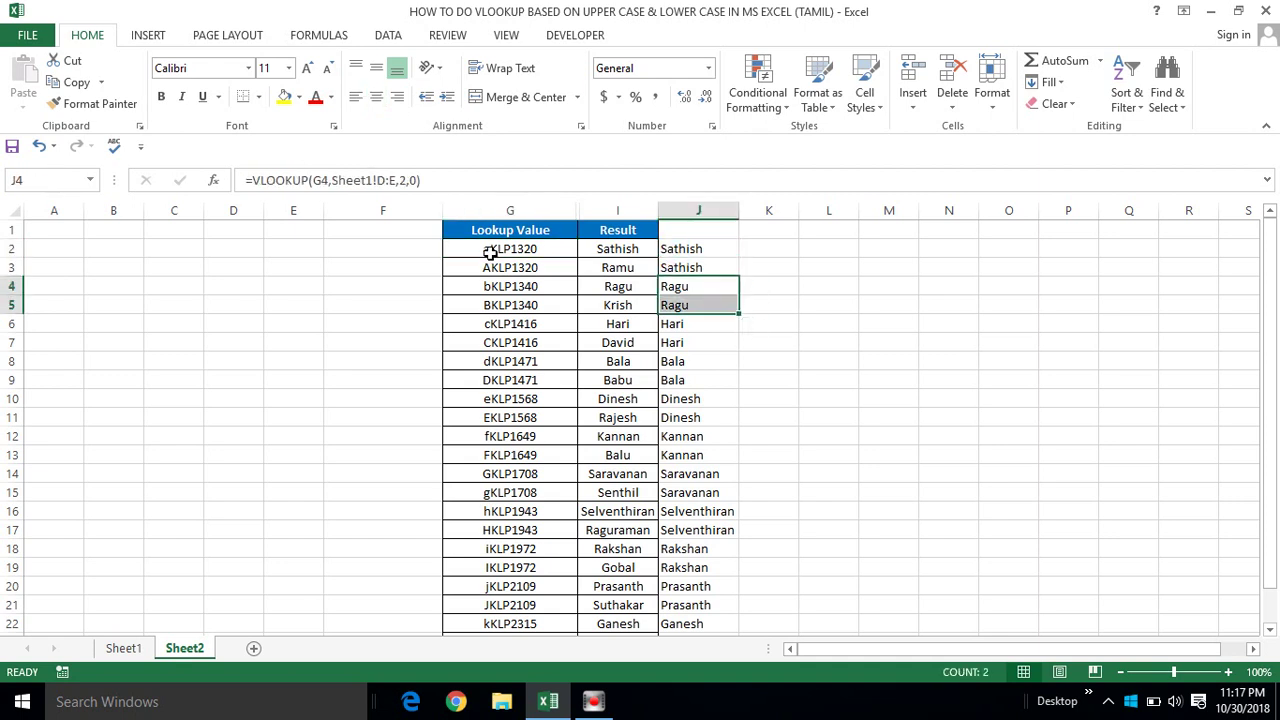
Compare the lookup values aKLP1320 in G2 and AKLP1320 in G3
left_click(490, 253)
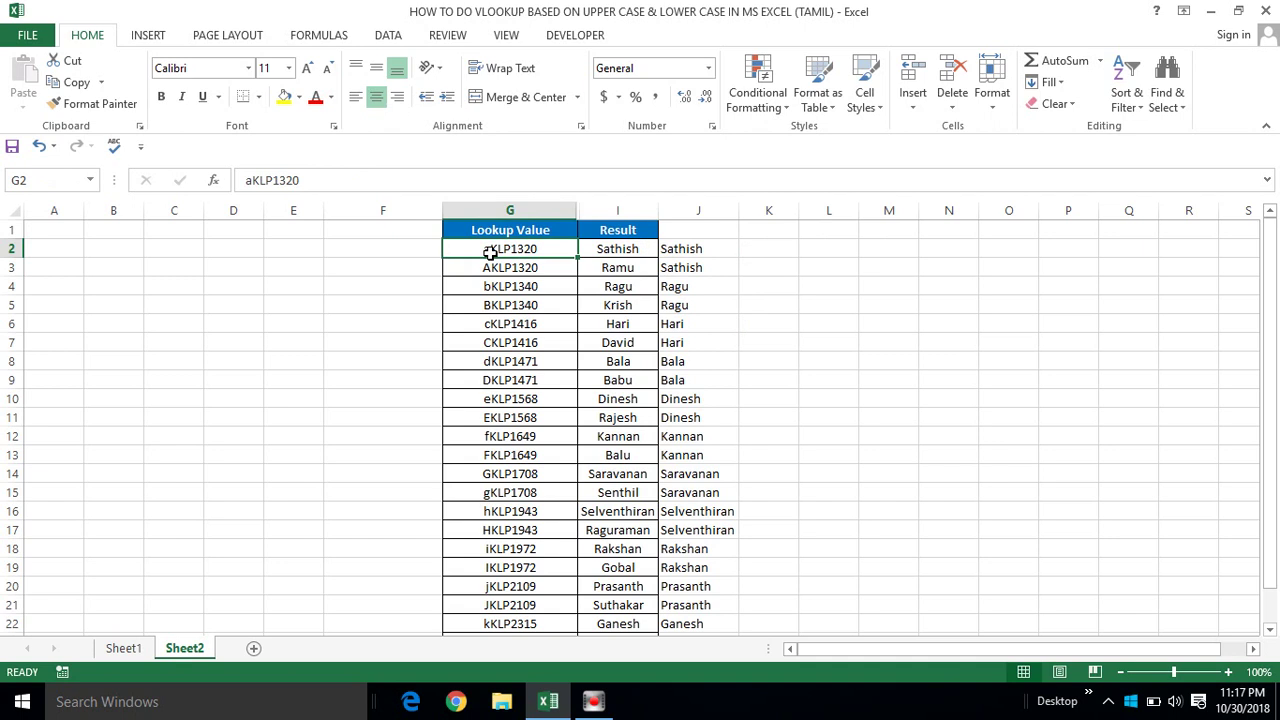
left_click(491, 268)
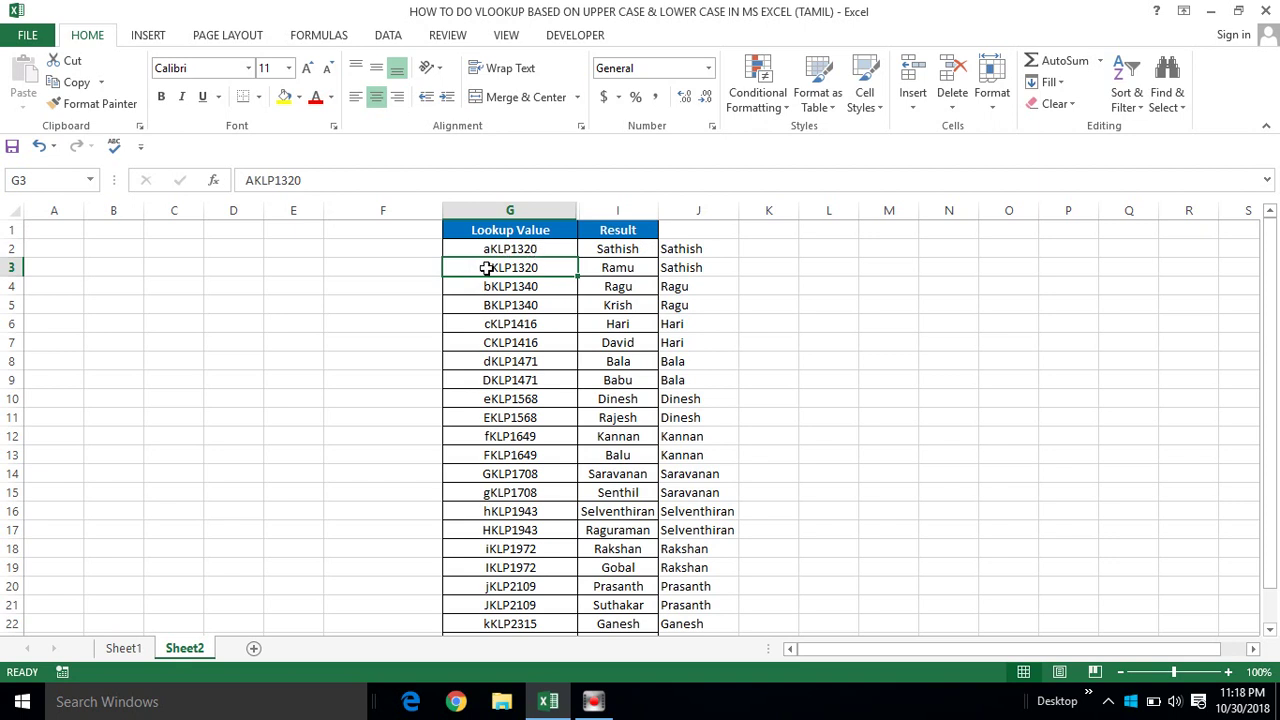
left_click(490, 270)
left_click(514, 250)
left_click(552, 256)
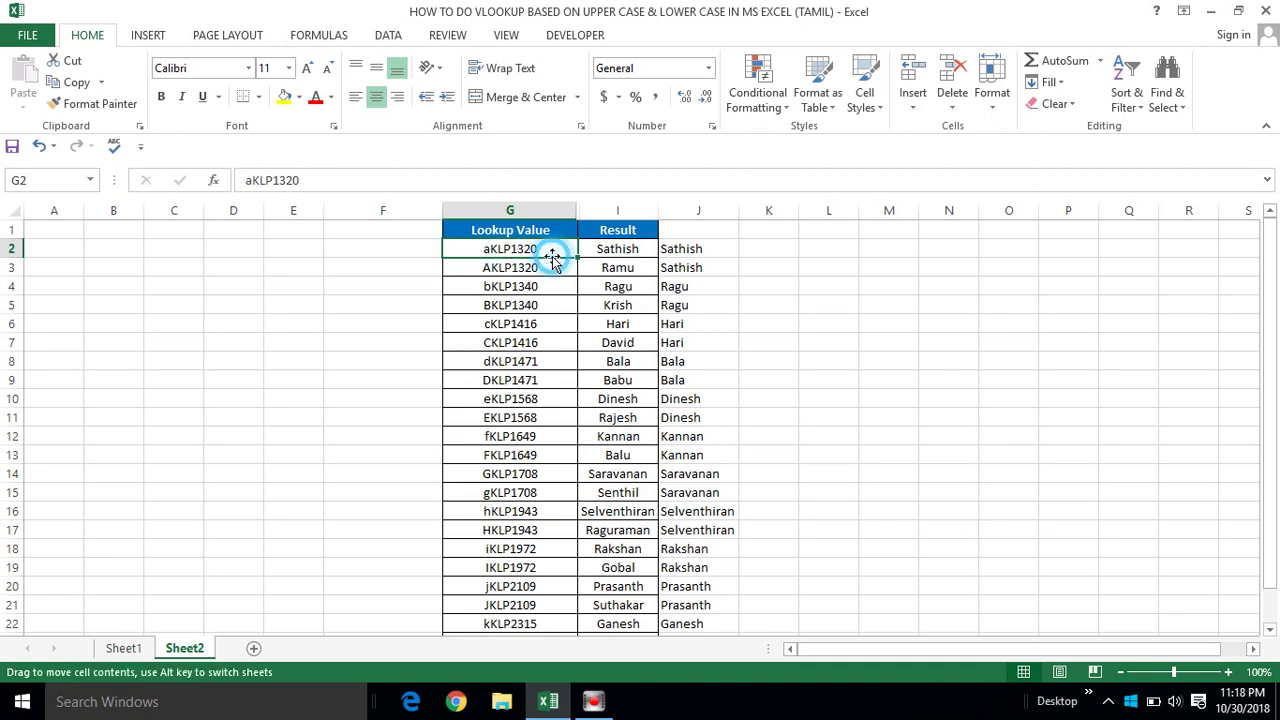
left_click(541, 267)
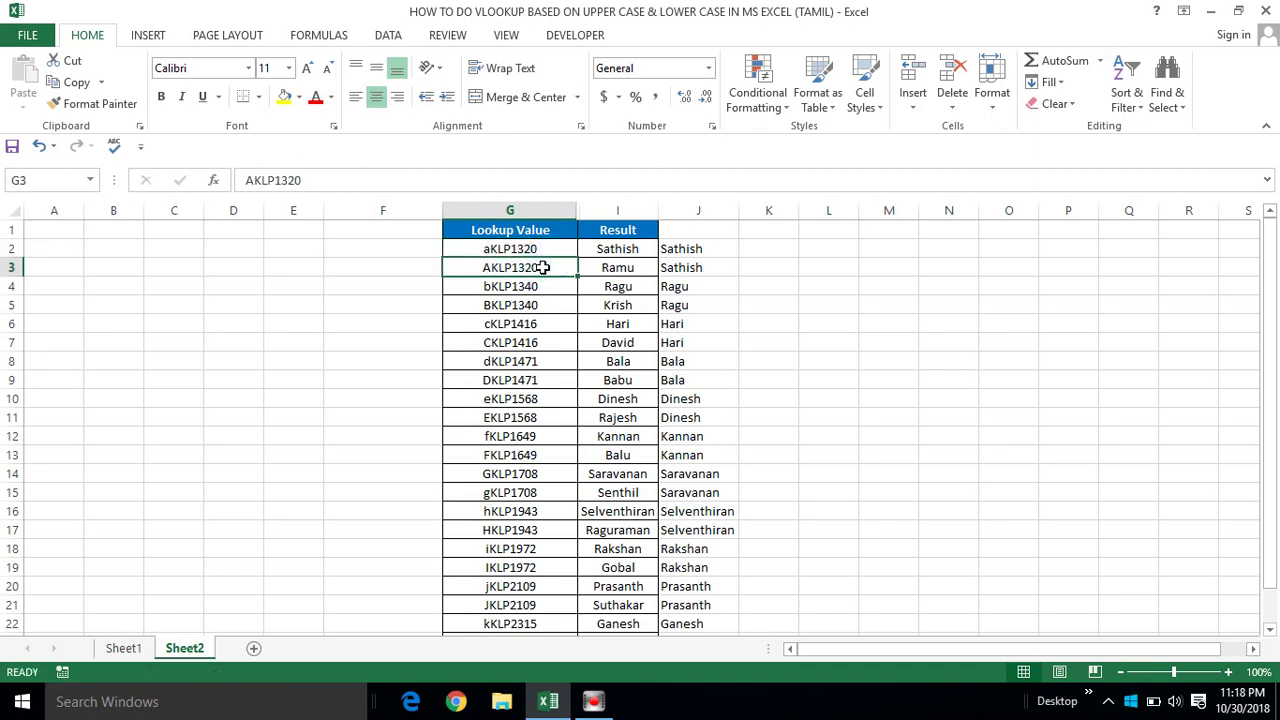
Clear the VLOOKUP results from J2 down to J24
left_click(698, 245)
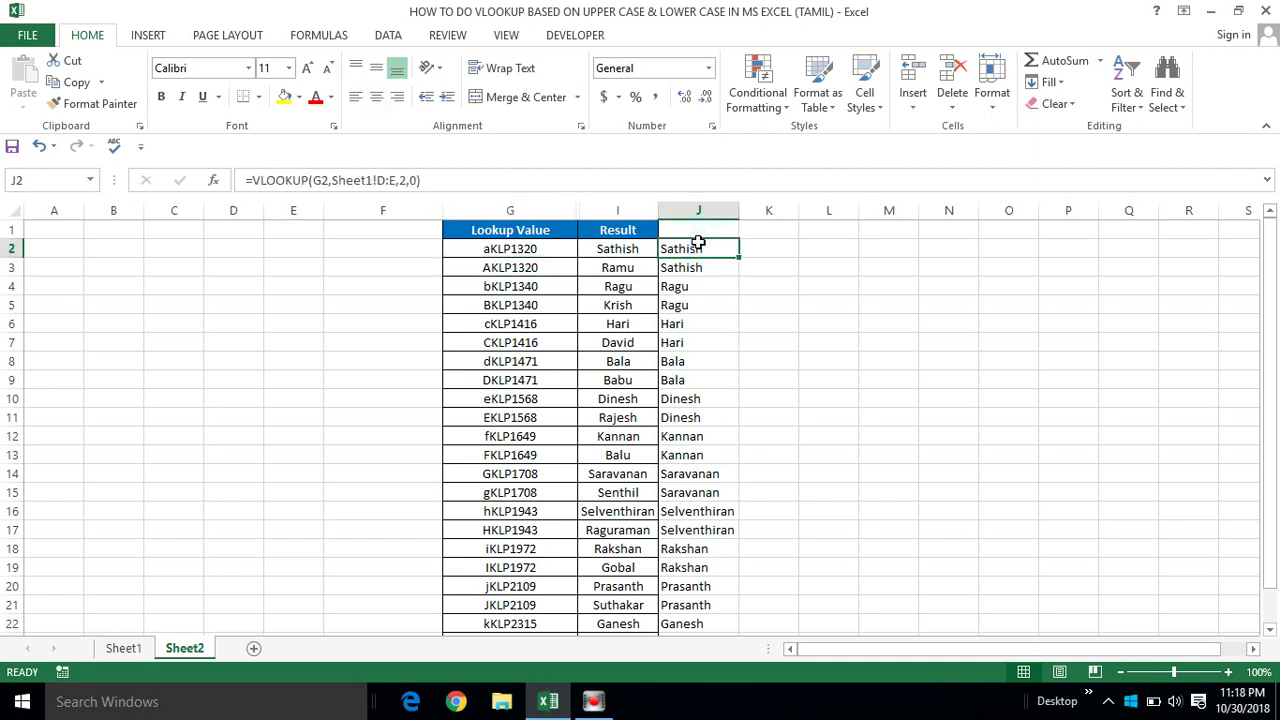
key("ctrl+shift+Down")
key("Delete")
scroll(698, 245, "up", 1)
Select the Result cells I2 through I24 on Sheet2 for clearing
left_click(641, 243)
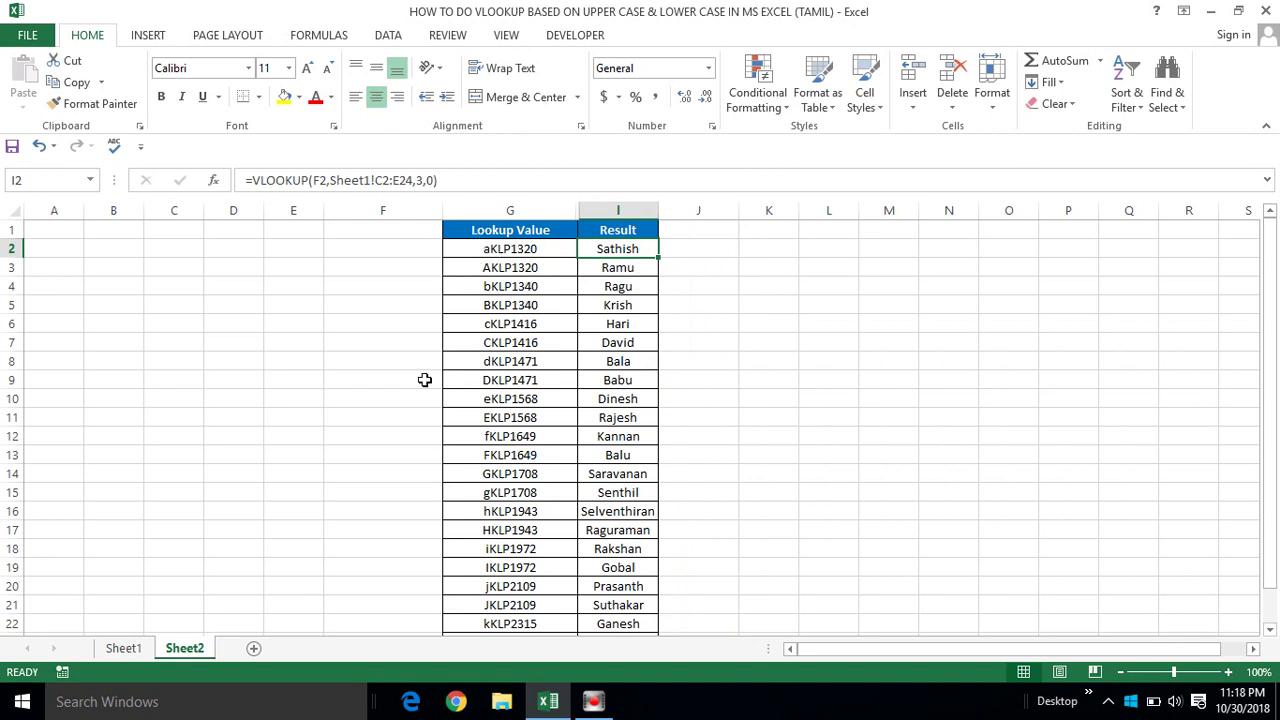
left_click(124, 648)
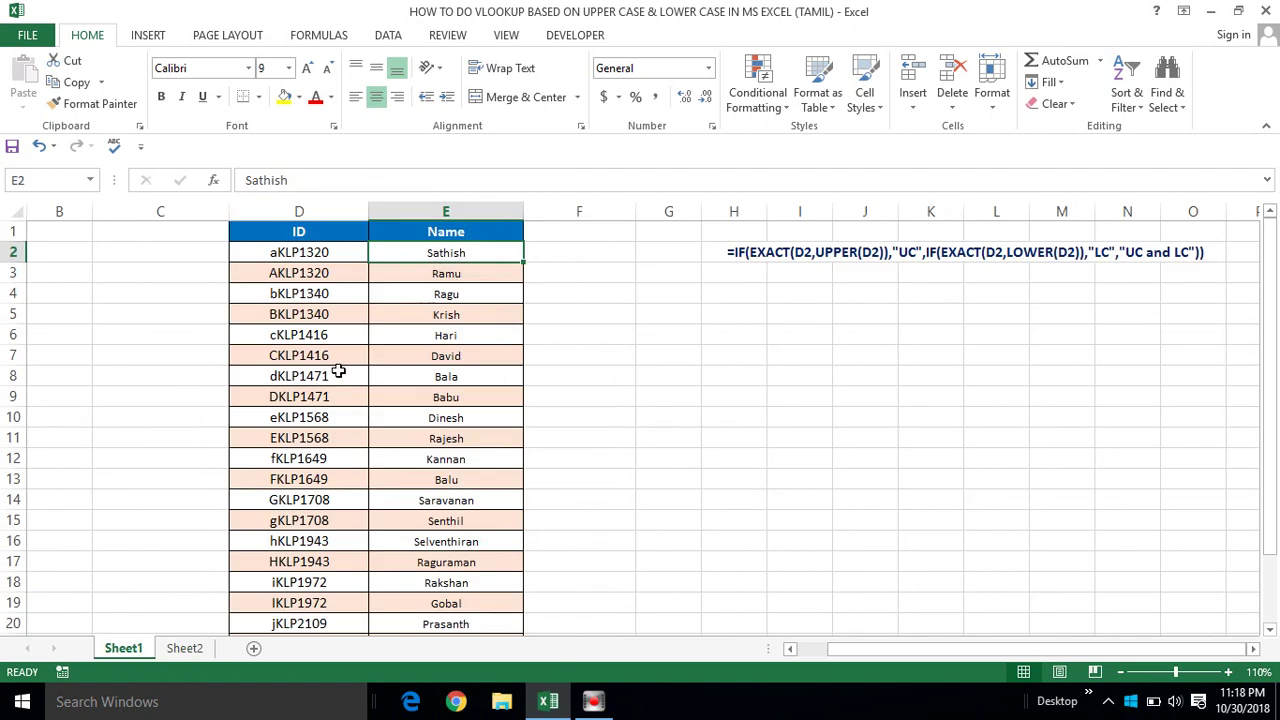
left_click(185, 648)
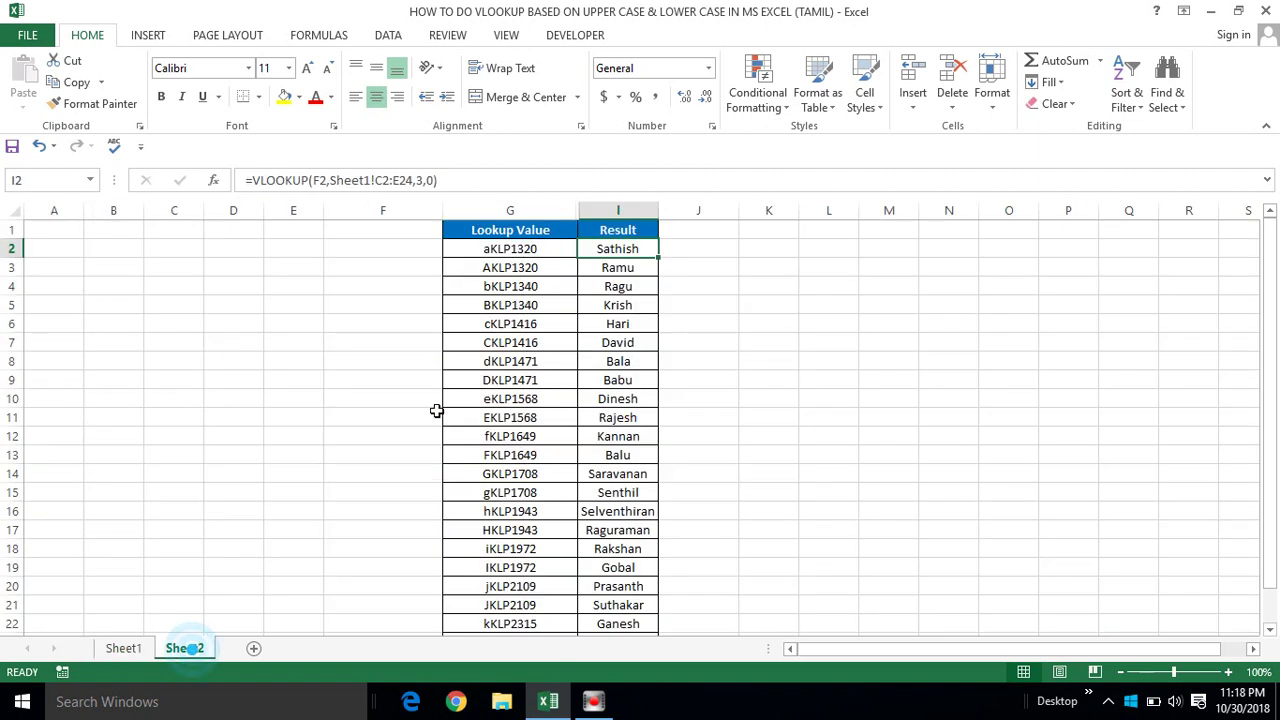
left_click(620, 268)
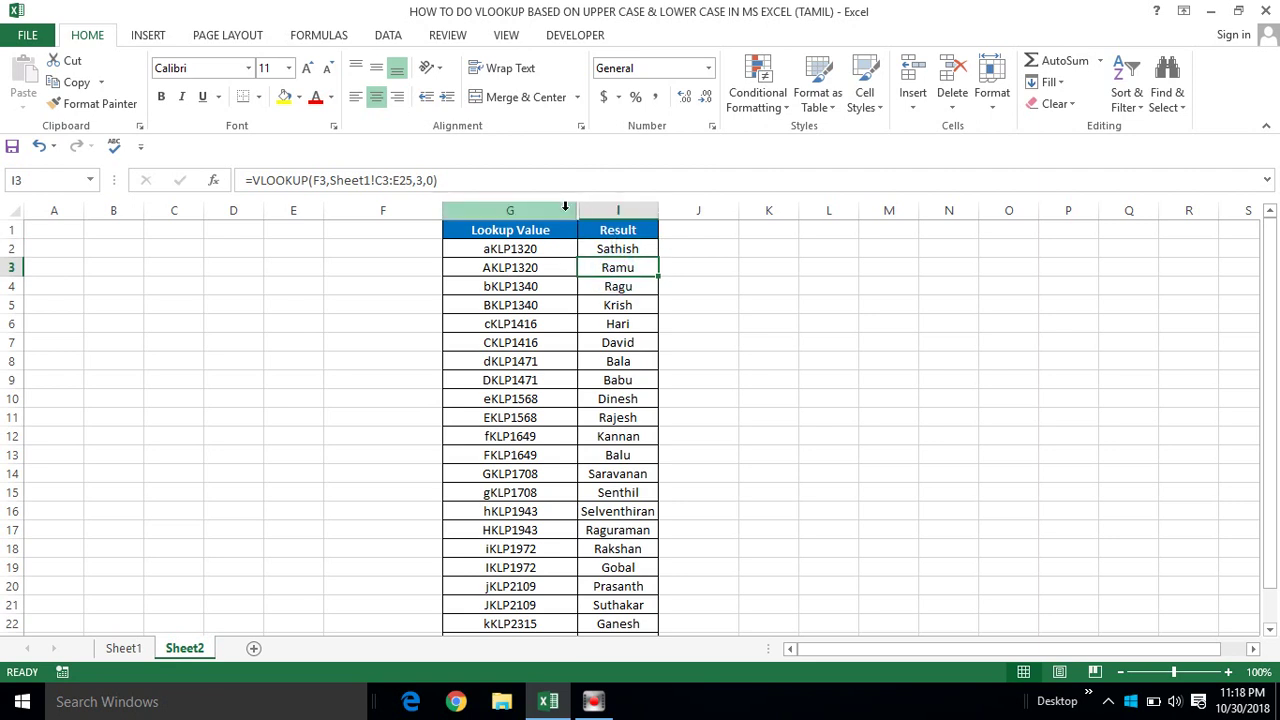
left_click(619, 252)
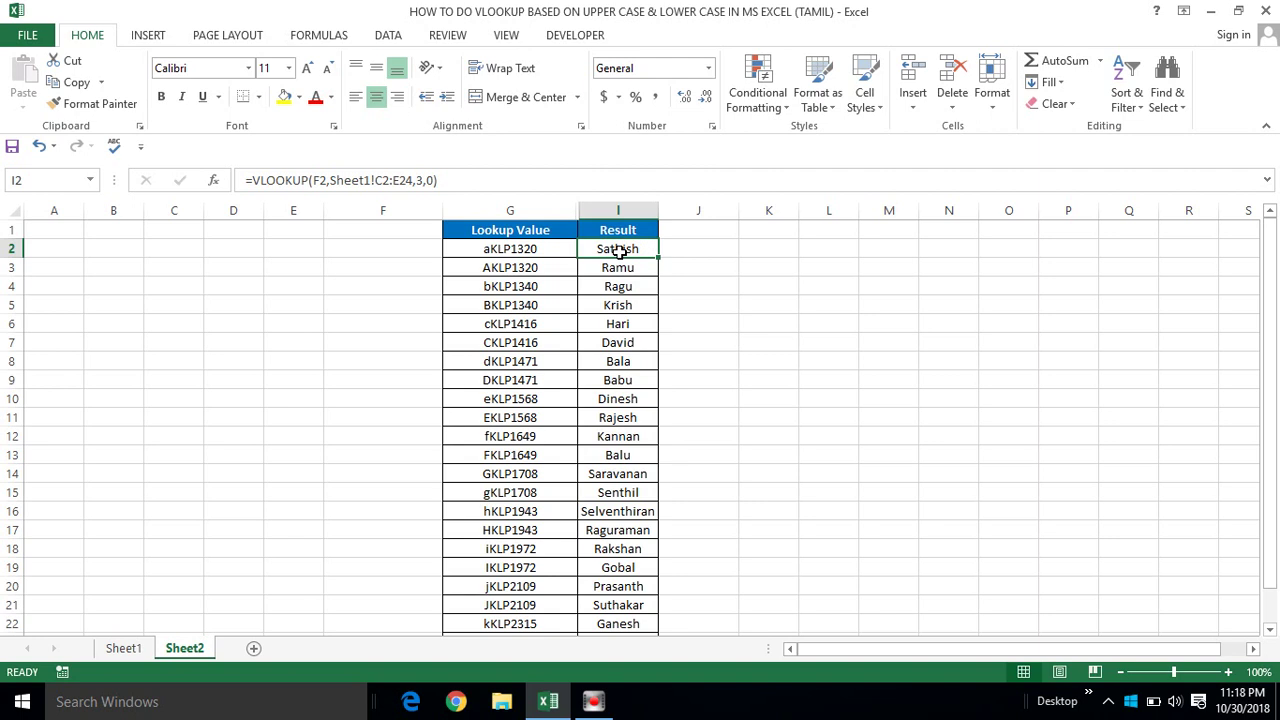
key("ctrl+shift+Down")
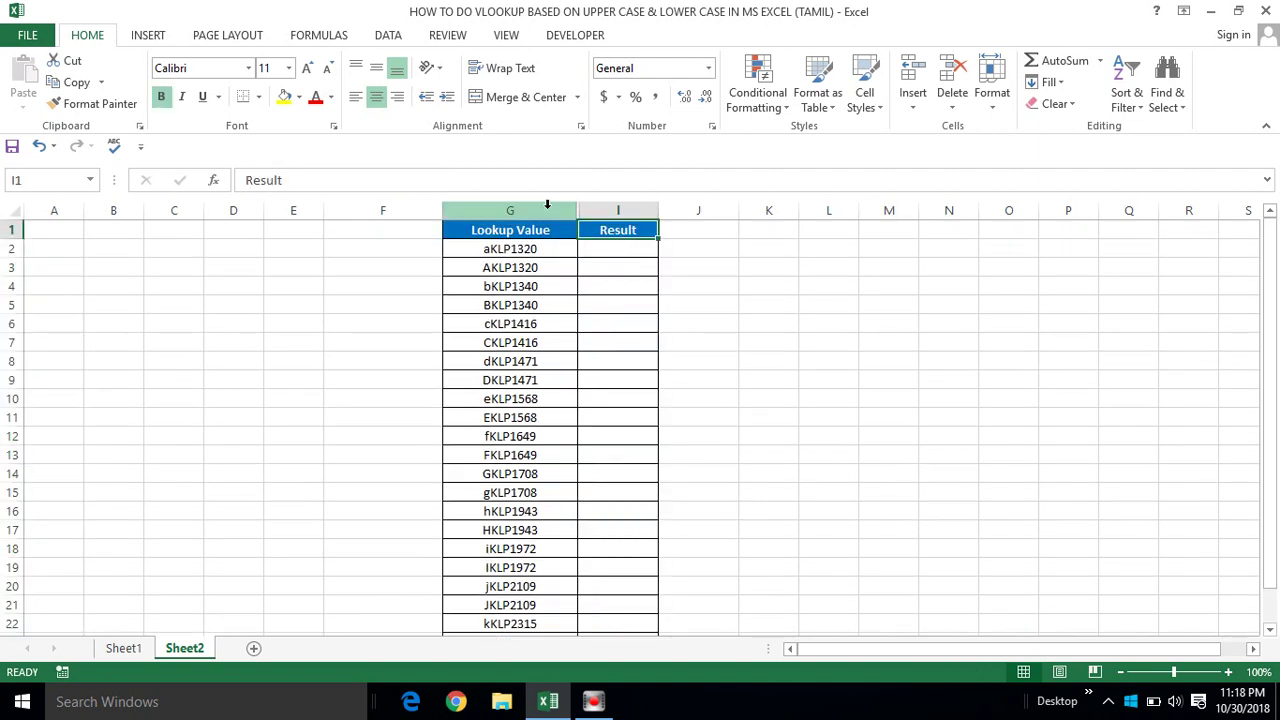
Unhide the Calc column H by unhiding across columns G to I
left_click(547, 204)
key("shift+Right")
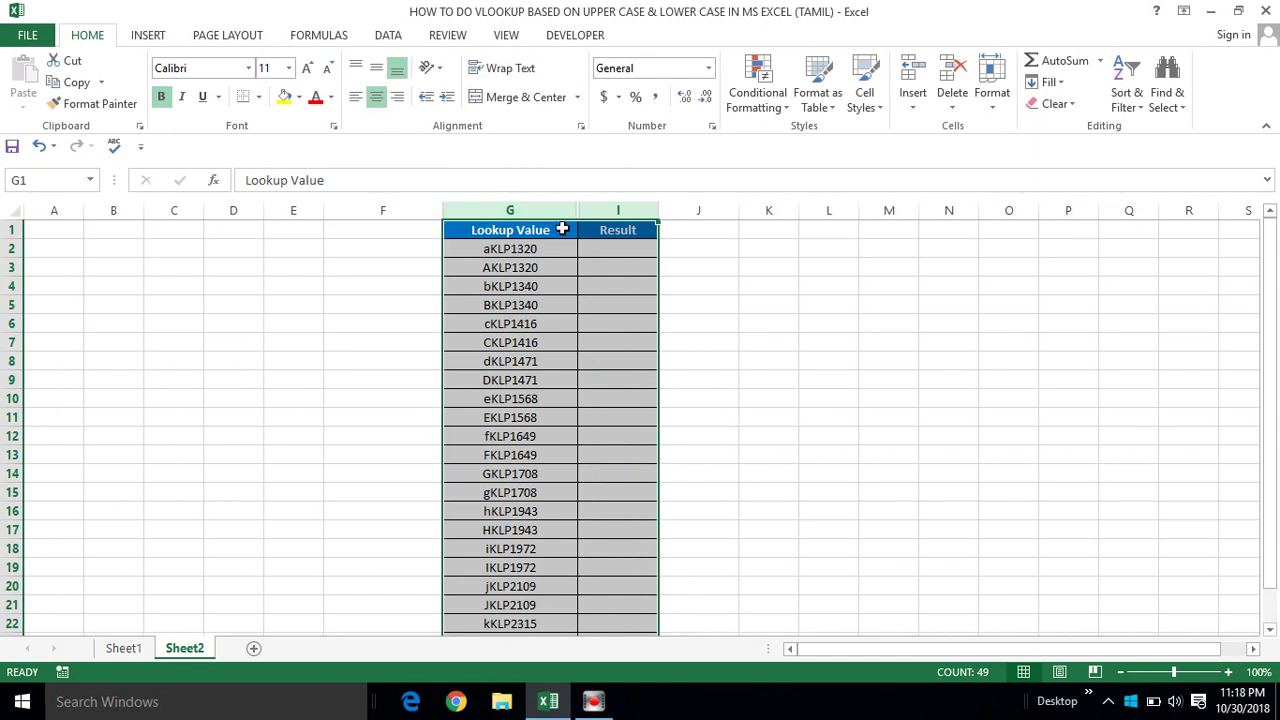
right_click(567, 248)
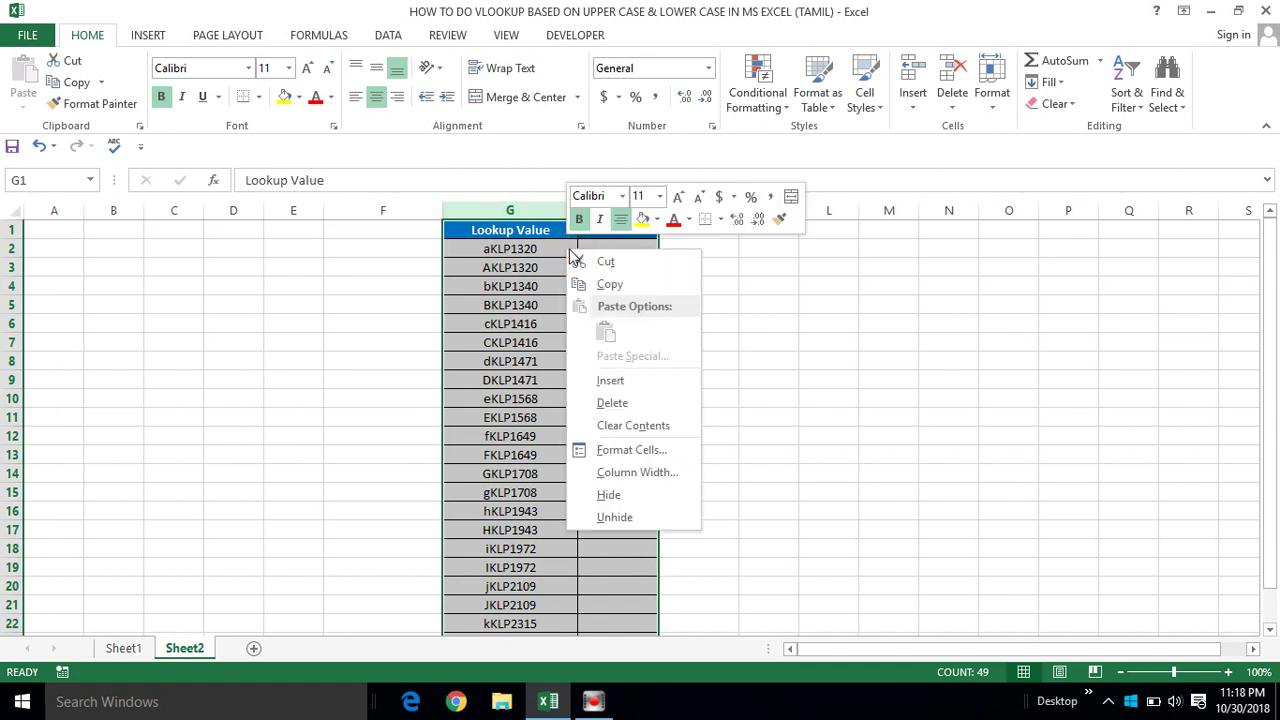
left_click(614, 517)
Clear the Calc case-check values from H2 down to the last row
double_click(671, 324)
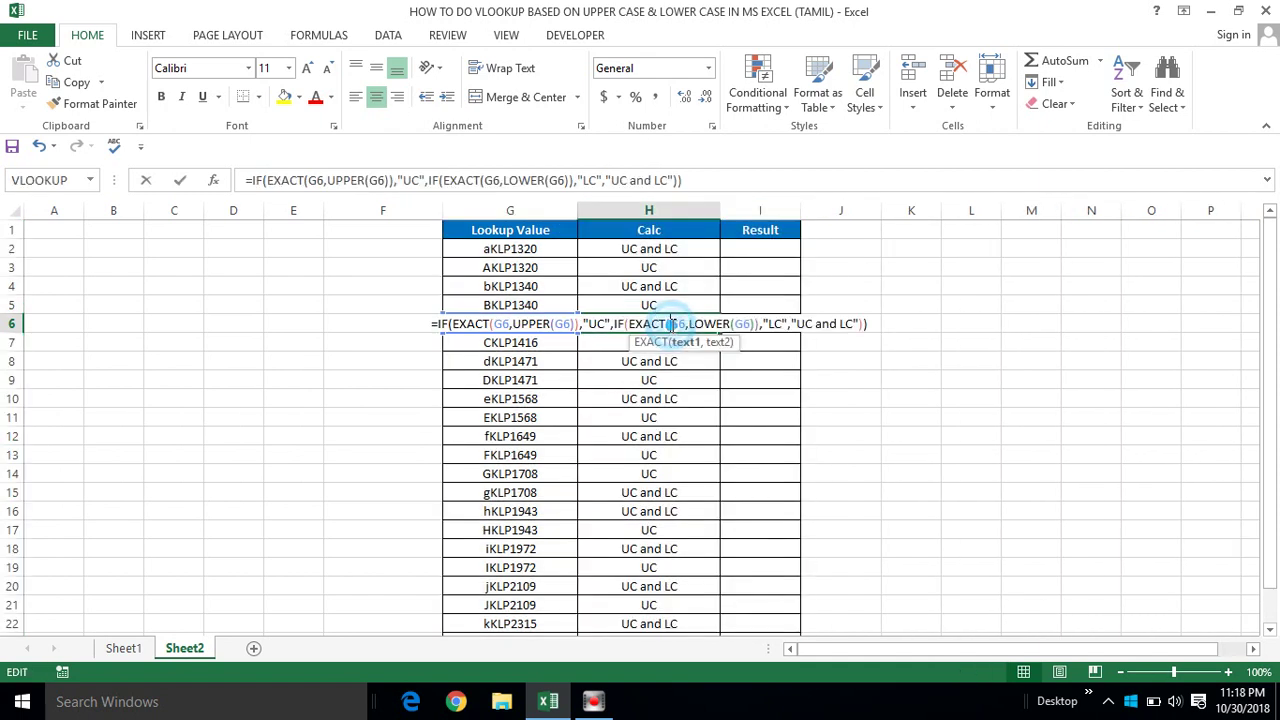
key("Escape")
key("Up")
key("Up")
key("Up")
key("Up")
key("Up")
key("Down")
key("ctrl+shift+Down")
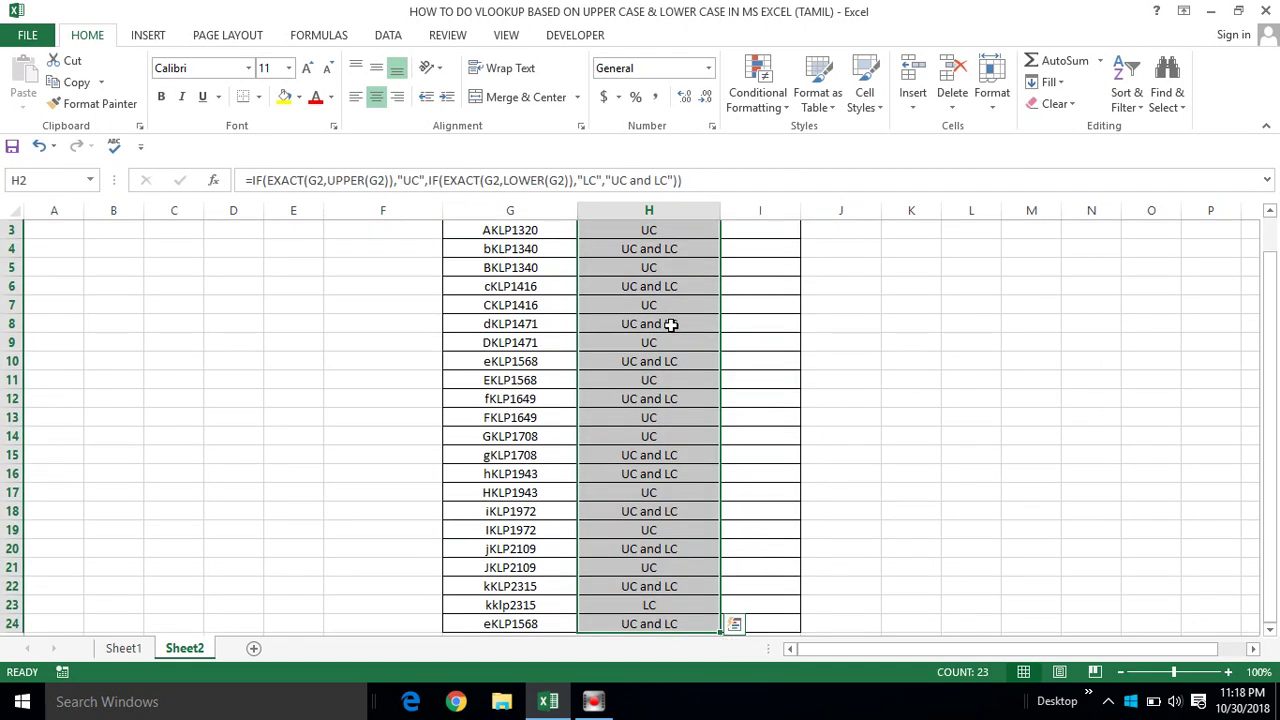
key("Delete")
key("Up")
key("Down")
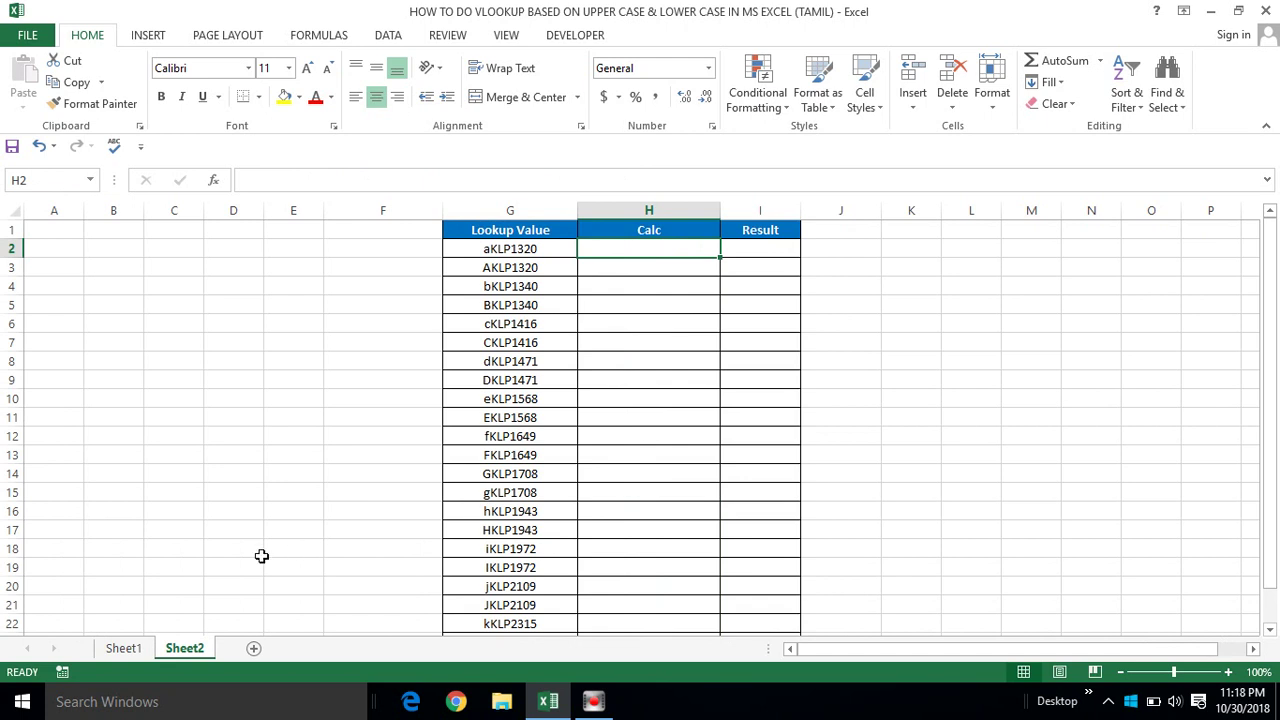
Clear the old helper formulas from F2:F24 and C2:C24 on Sheet1
left_click(133, 648)
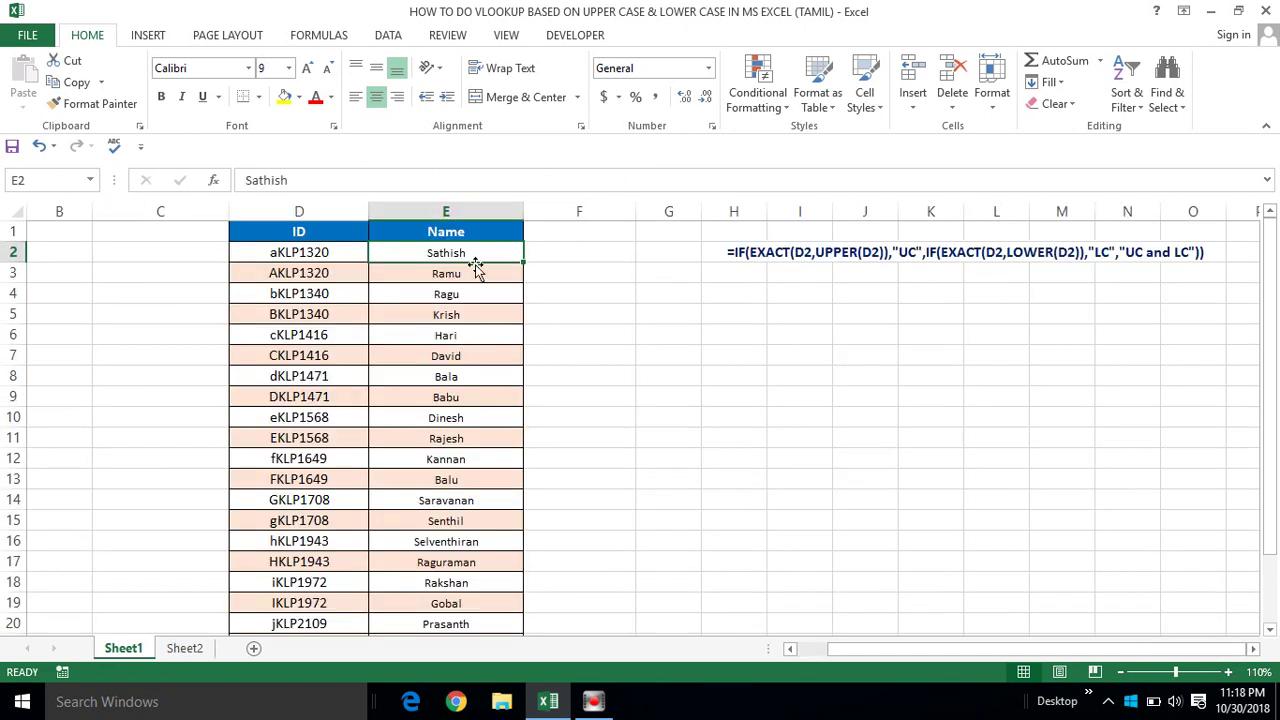
left_click(537, 256)
key("ctrl+shift+Down")
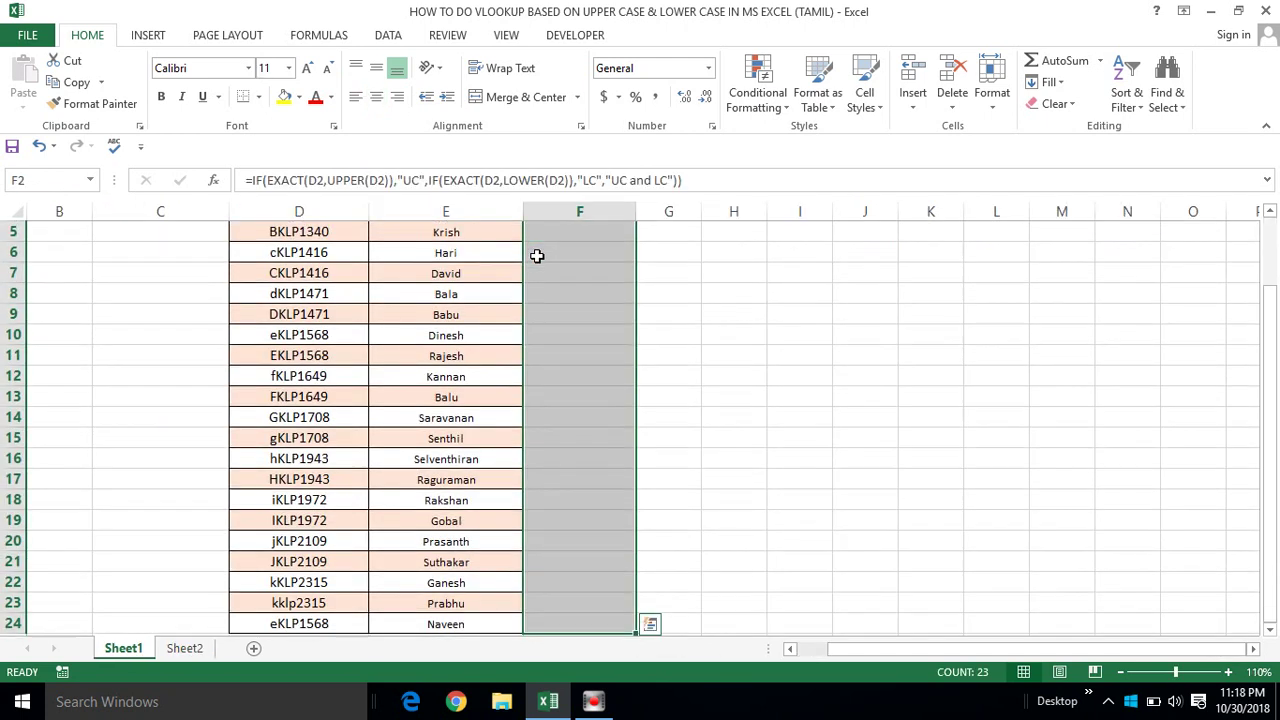
key("Up")
key("Left")
key("Left")
key("Left")
key("Down")
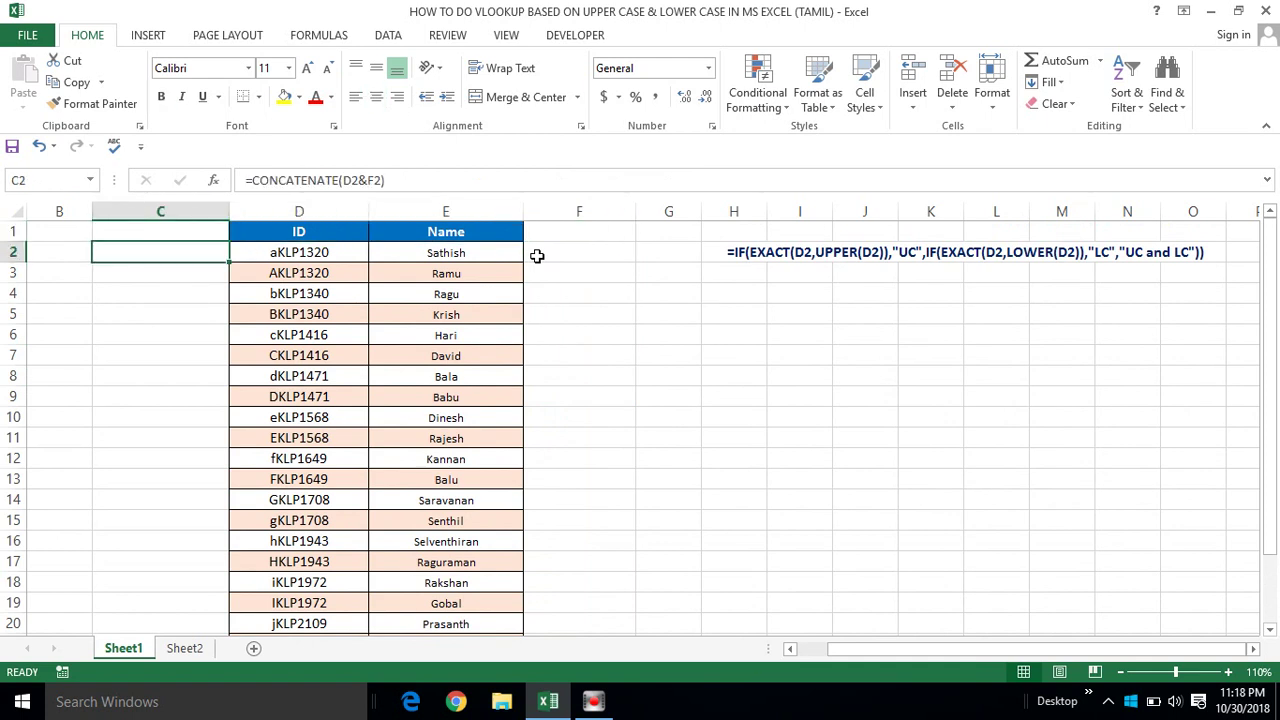
key("ctrl+shift+Down")
scroll(537, 256, "up", 2)
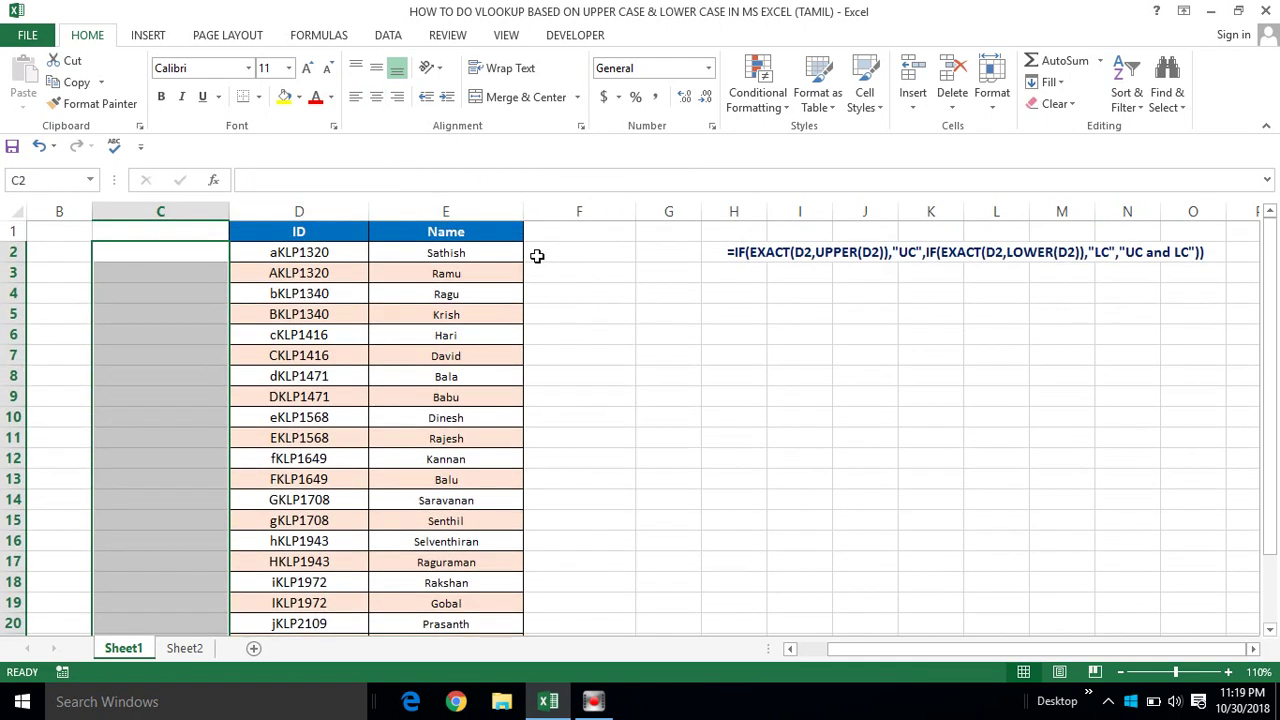
key("Up")
Enter the heading 'Helper Column' in F1
key("Right")
key("Right")
key("Right")
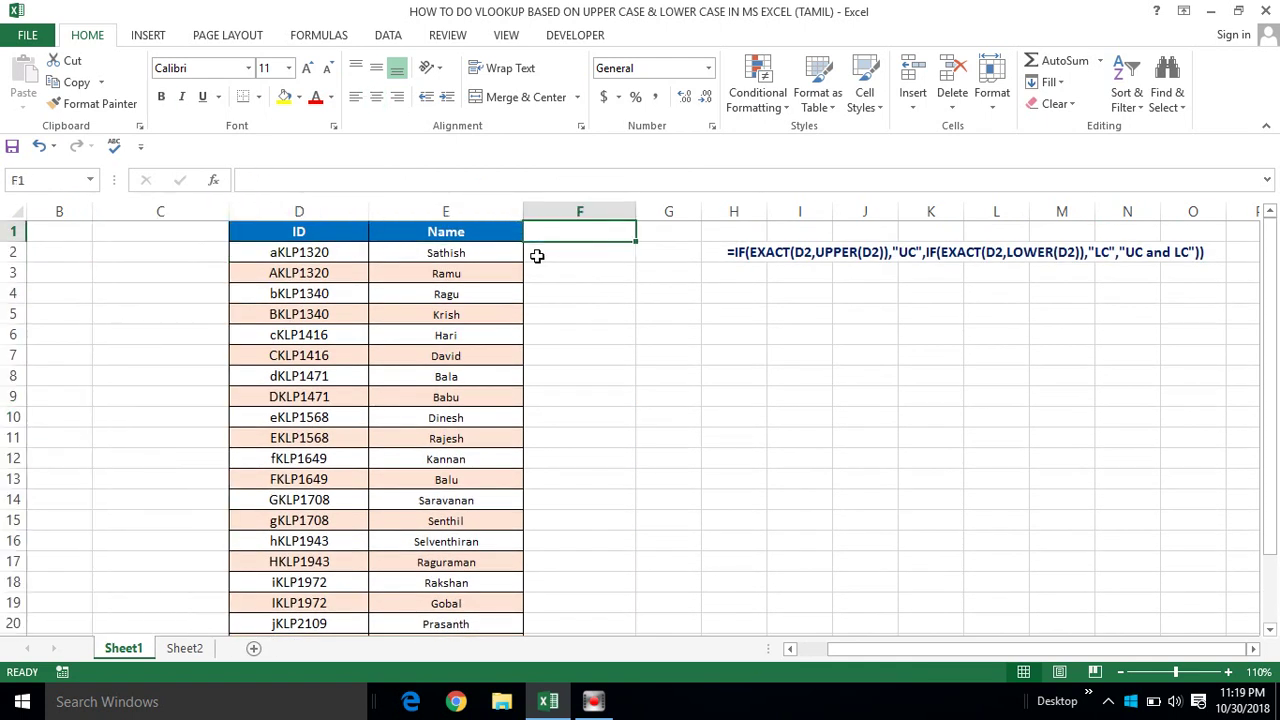
type("sU")
key("BackSpace")
key("BackSpace")
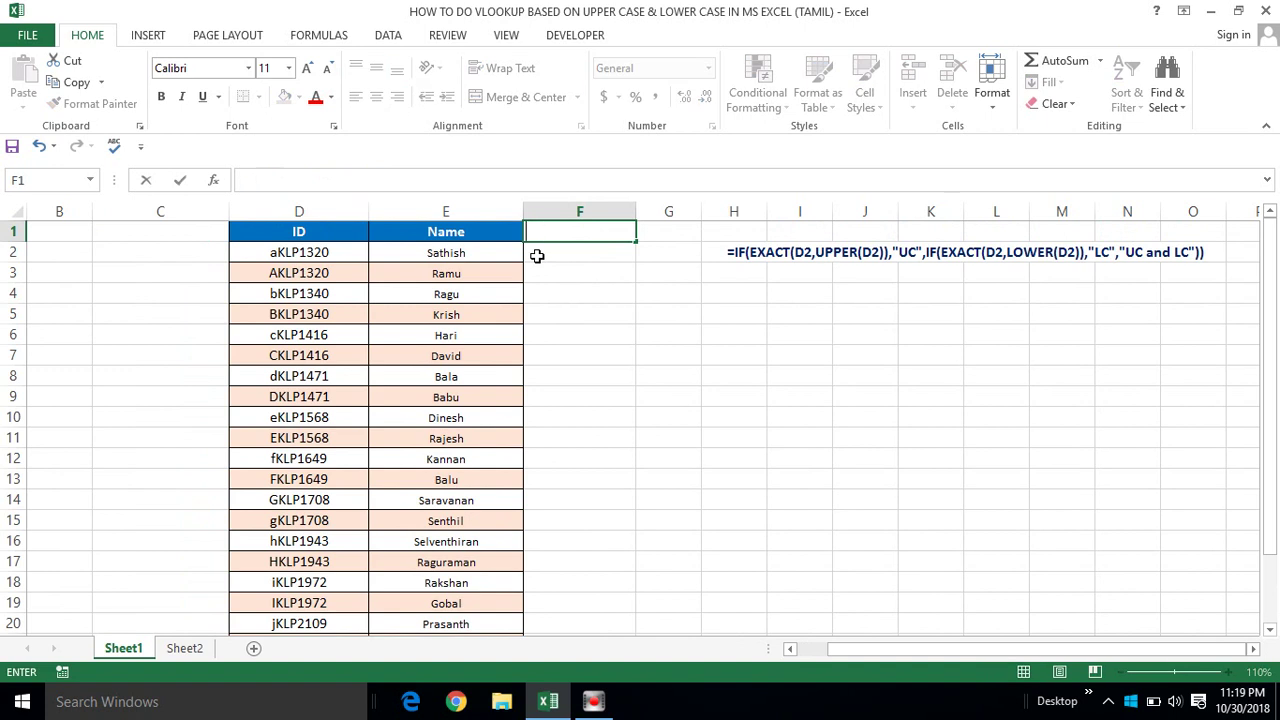
type("Helper")
type(" Column")
key("Return")
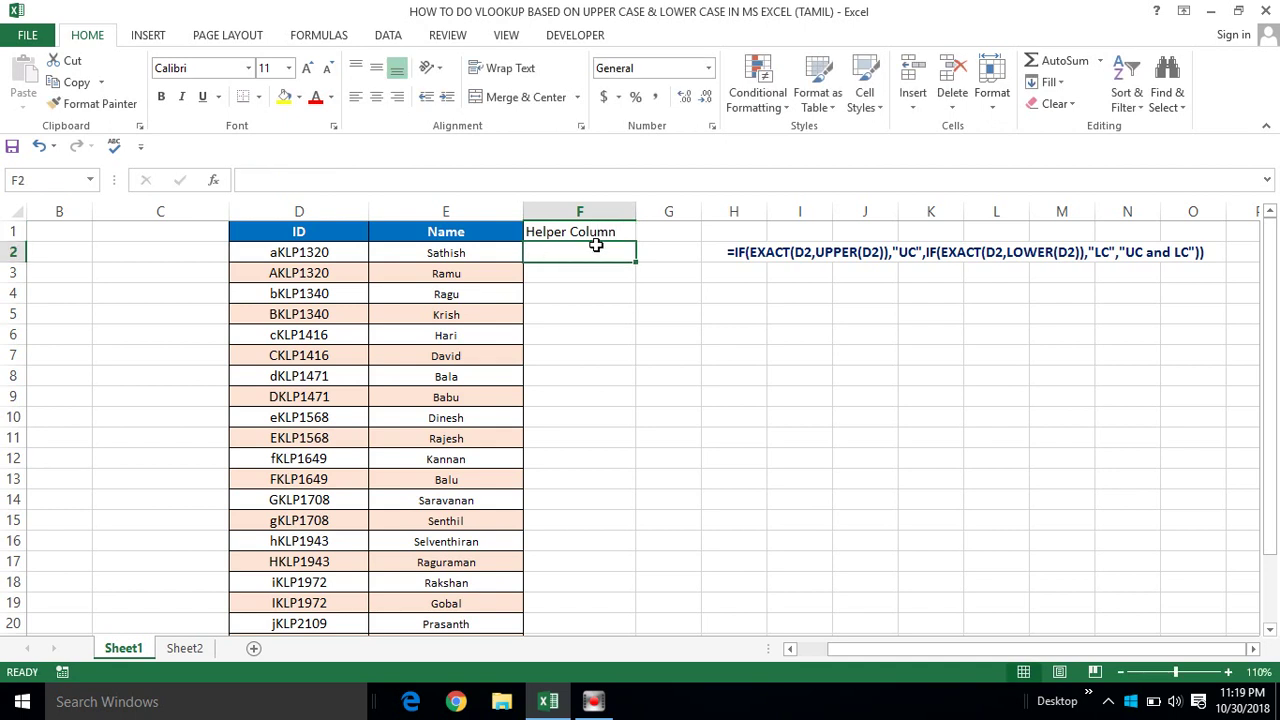
Review H2's IF/EXACT formula, then start and cancel an IF formula in F2
left_click(736, 251)
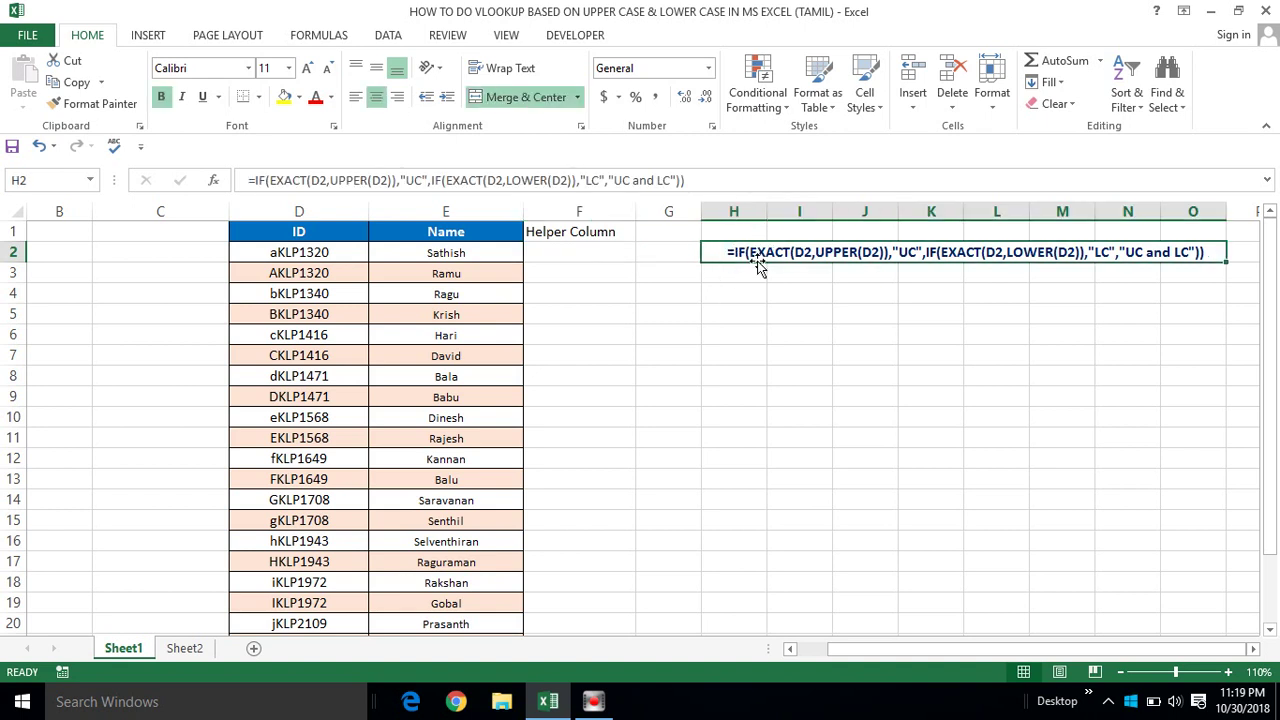
left_click(566, 255)
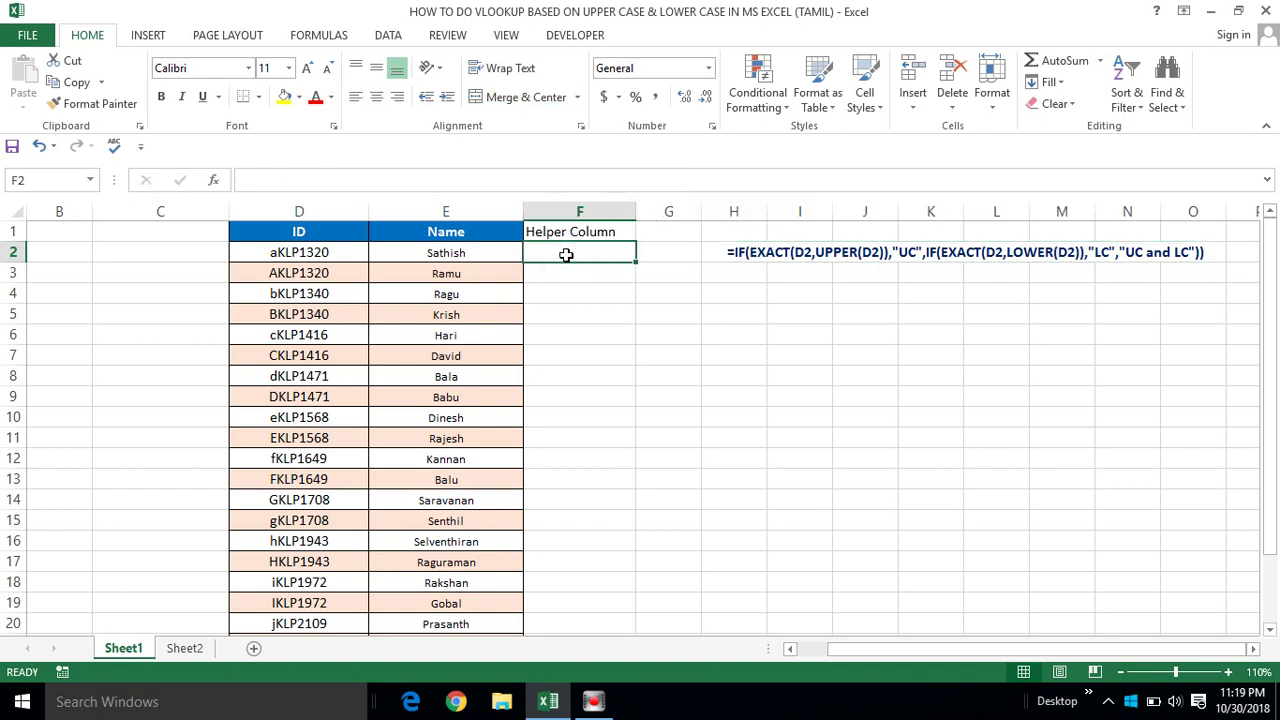
type("=if")
key("Tab")
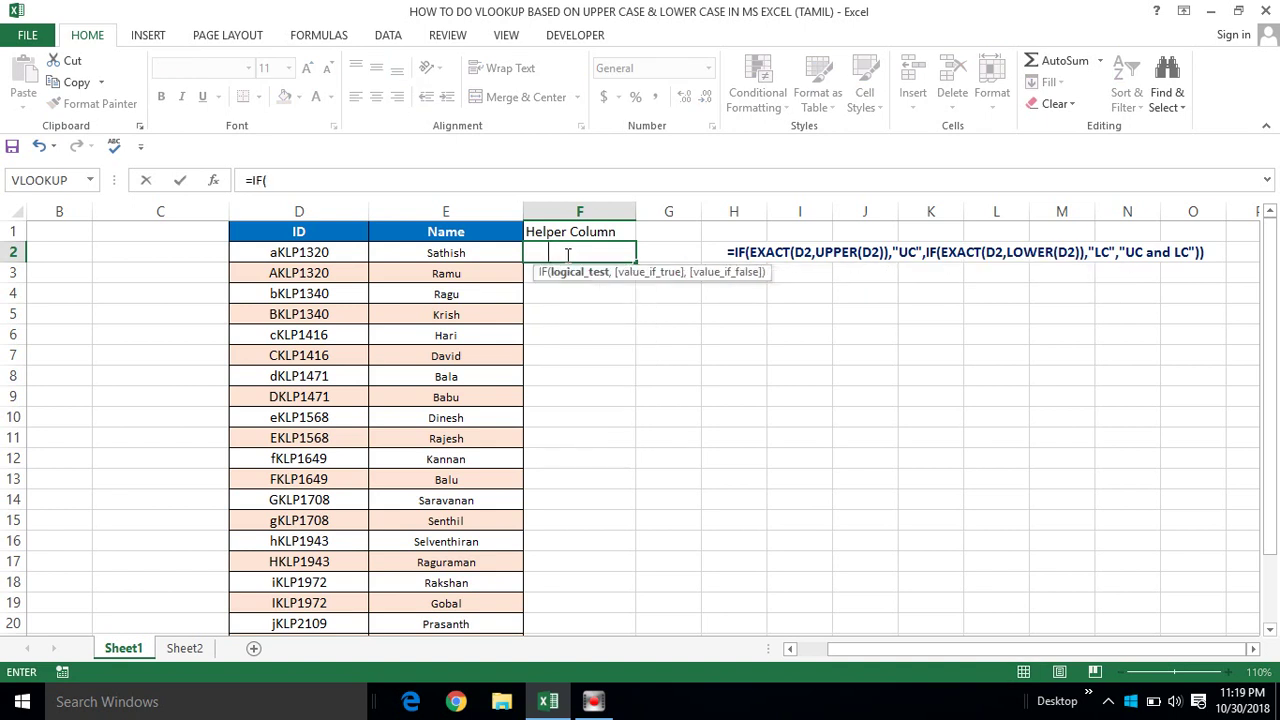
key("Escape")
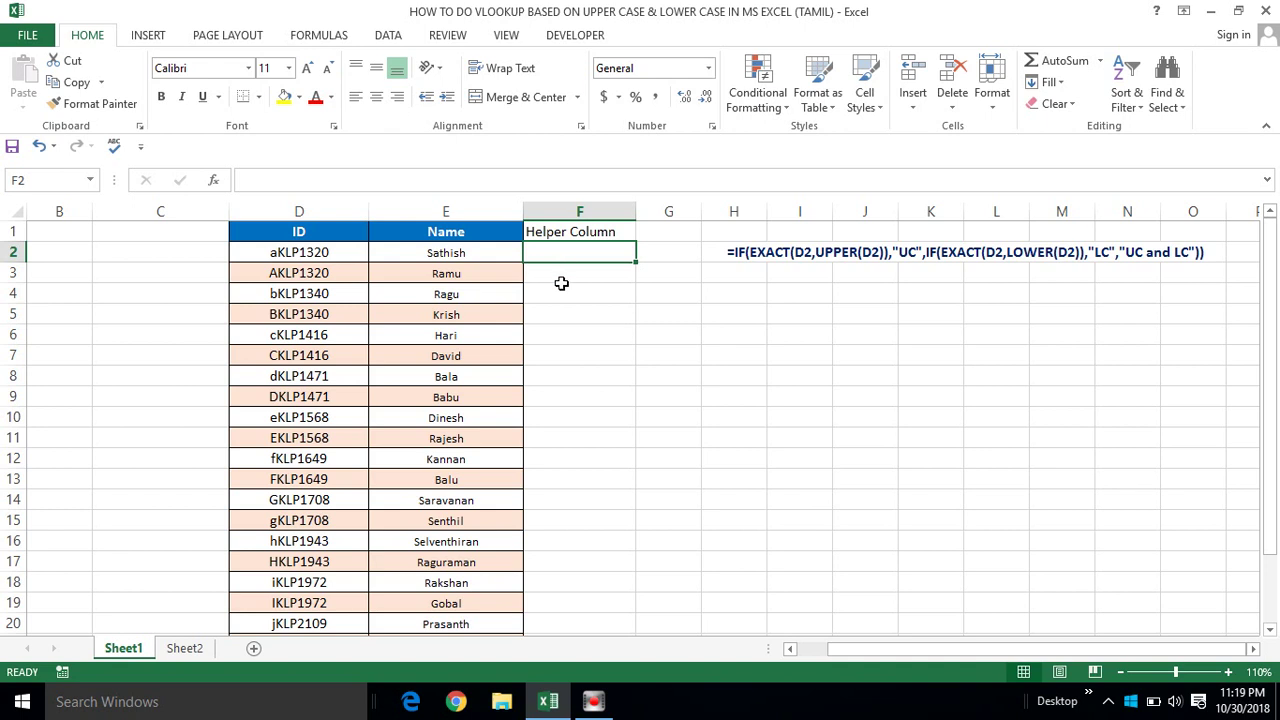
left_click(561, 270)
left_click(563, 251)
type("=I")
key("Escape")
key("Escape")
left_click(330, 97)
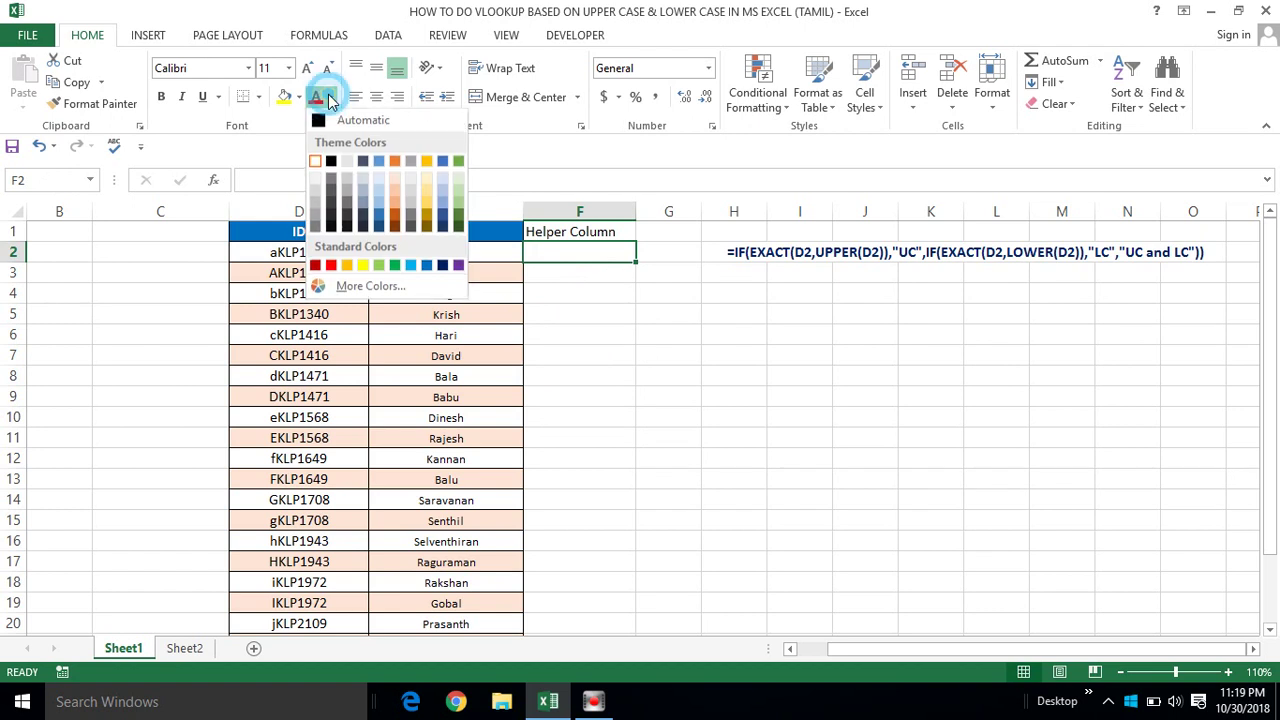
left_click(318, 110)
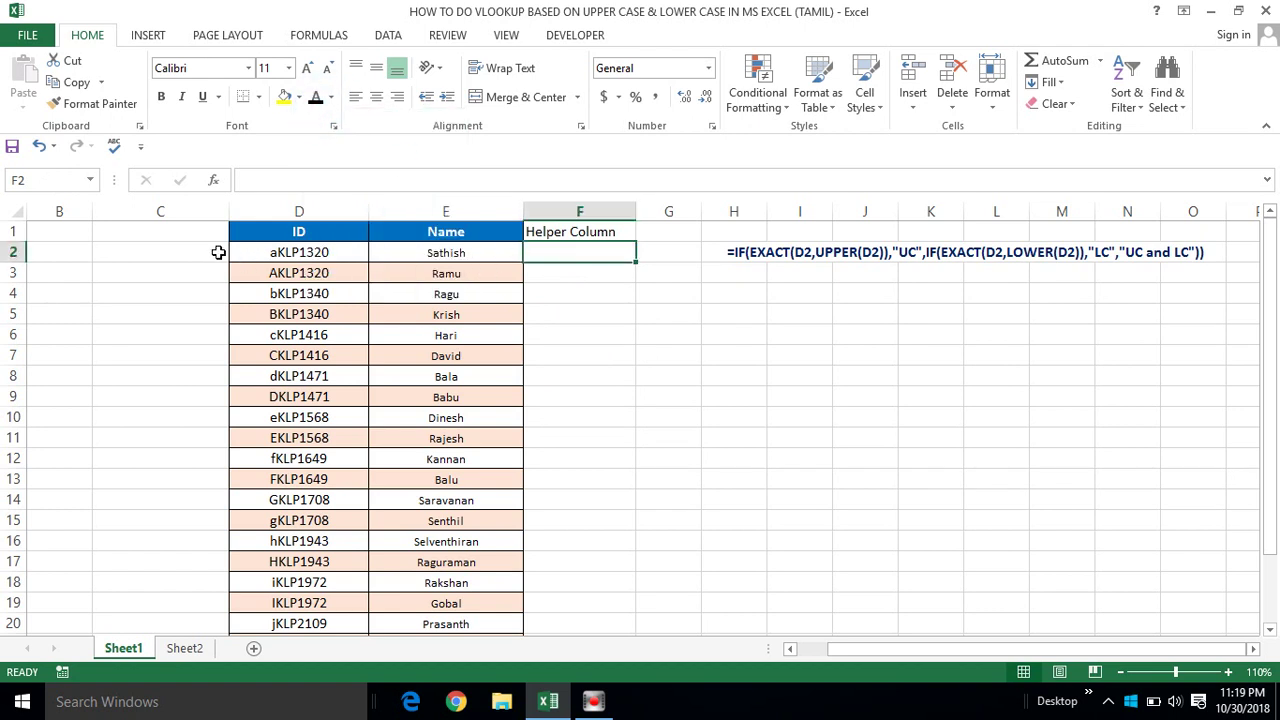
Type =IF(EXACT(D2,UPPER(D2)),"UC",IF(EXACT( into F2 to begin the nested case check
left_click(581, 252)
type("=IF(")
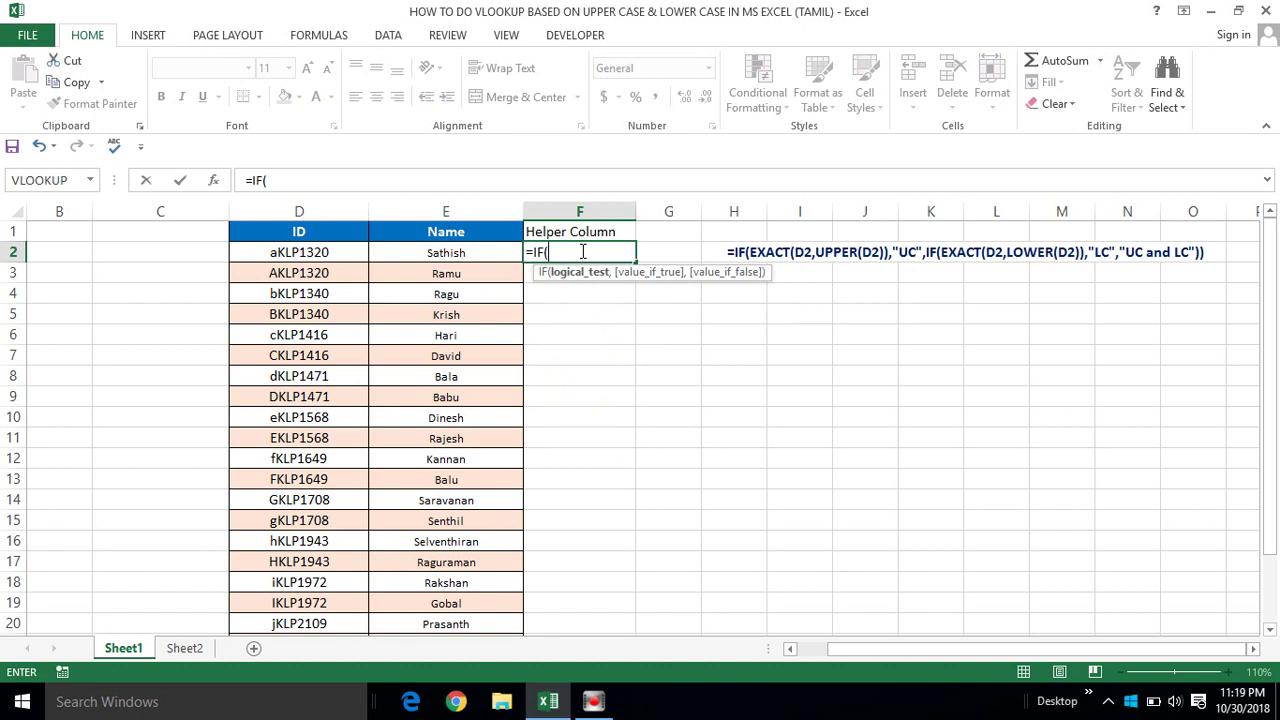
type("ex")
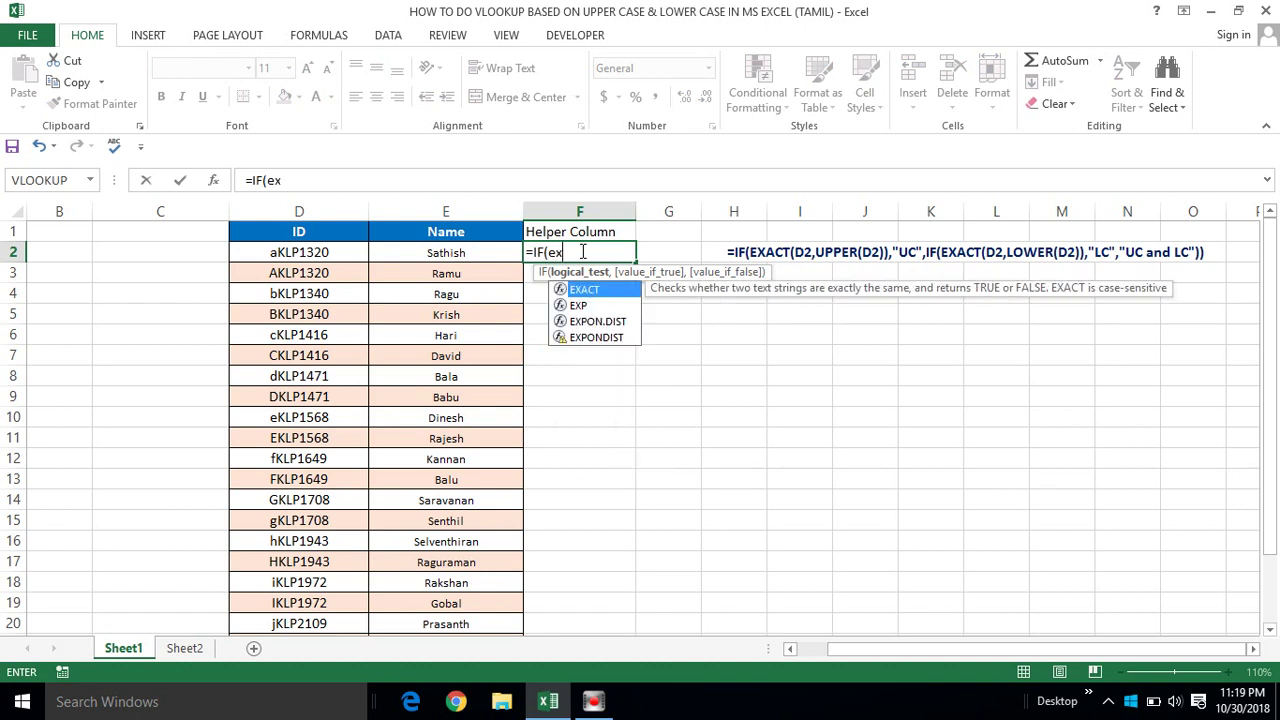
type("a")
key("Tab")
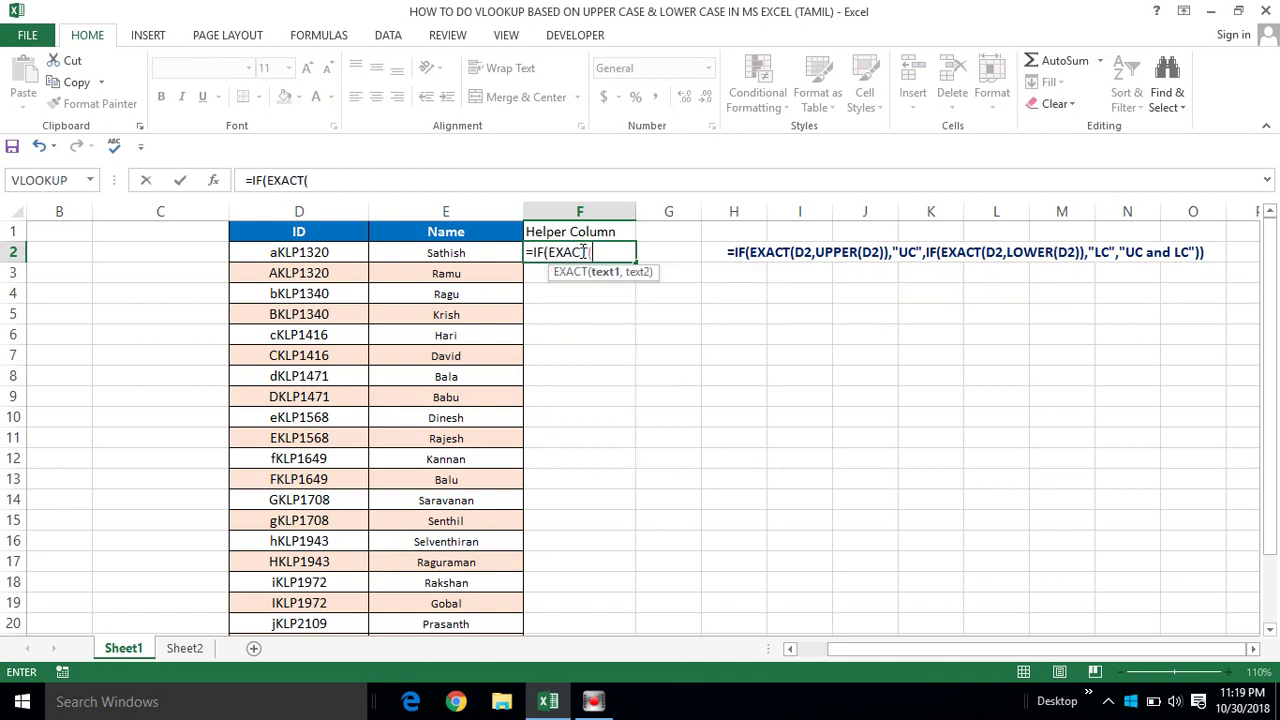
left_click(284, 254)
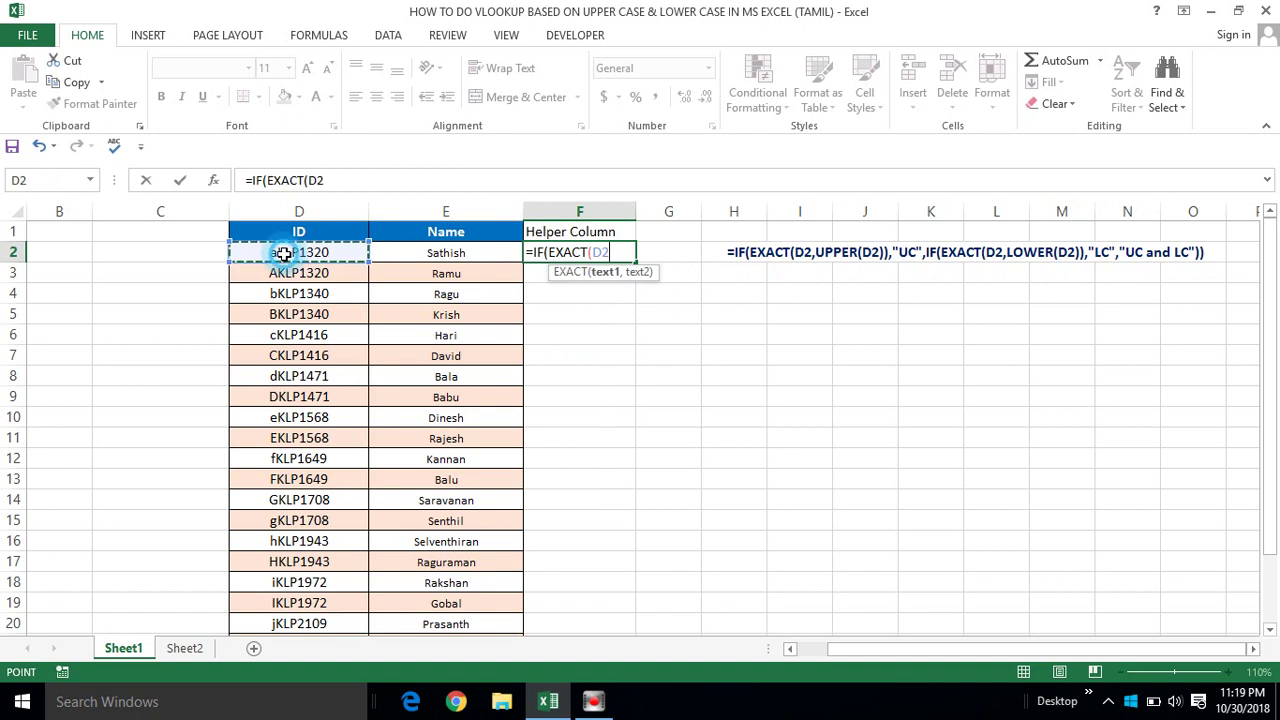
type(",uppe")
key("Tab")
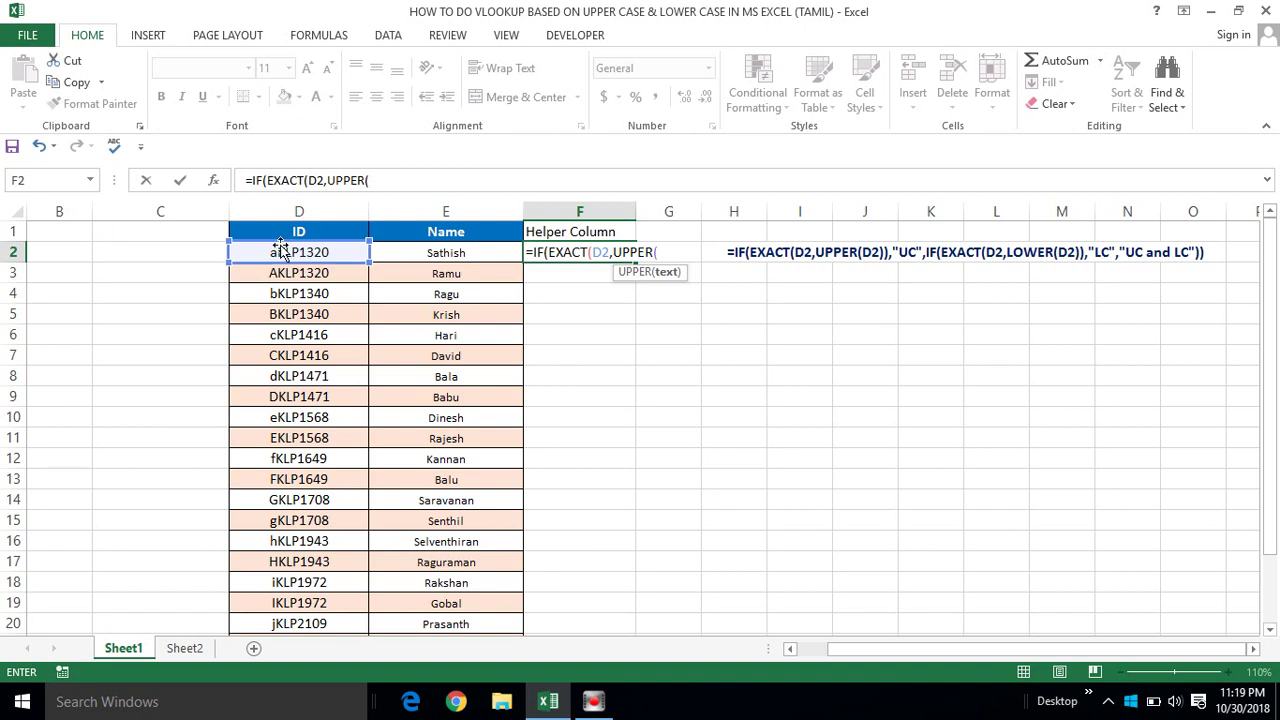
left_click(281, 252)
type(")")
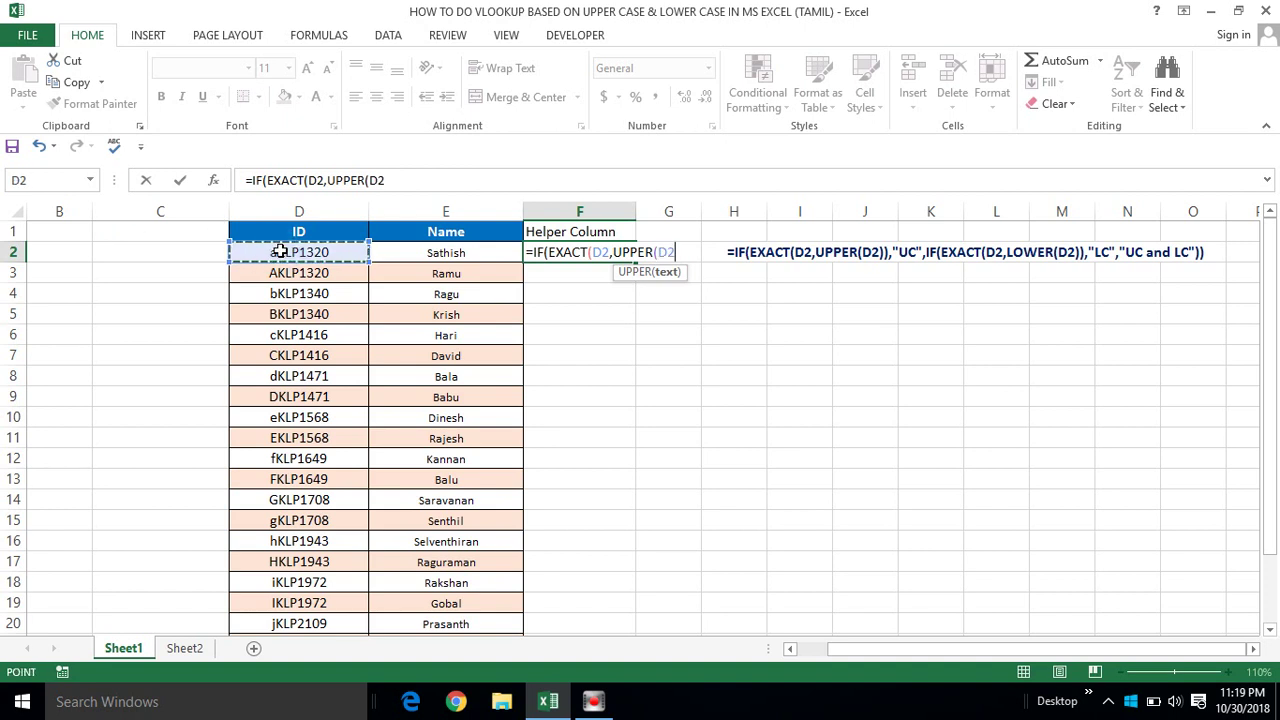
type(")")
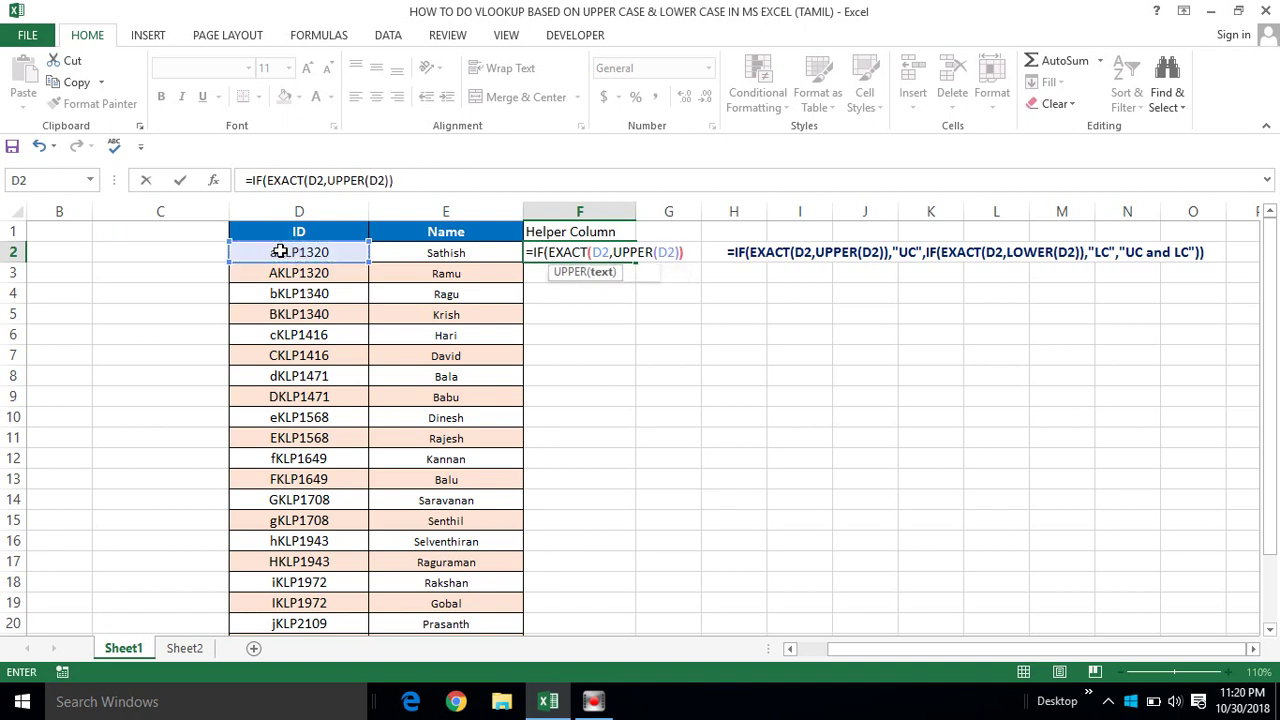
type(",\"")
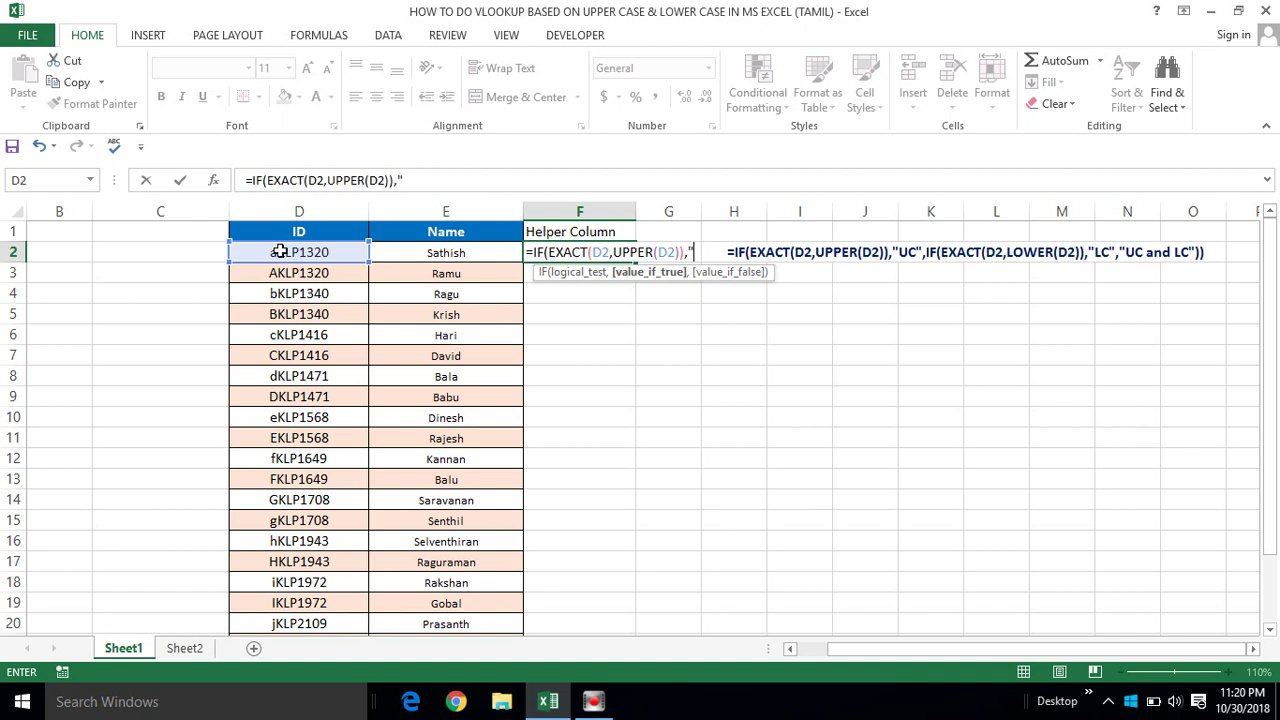
type("U")
type("C\"")
type(",")
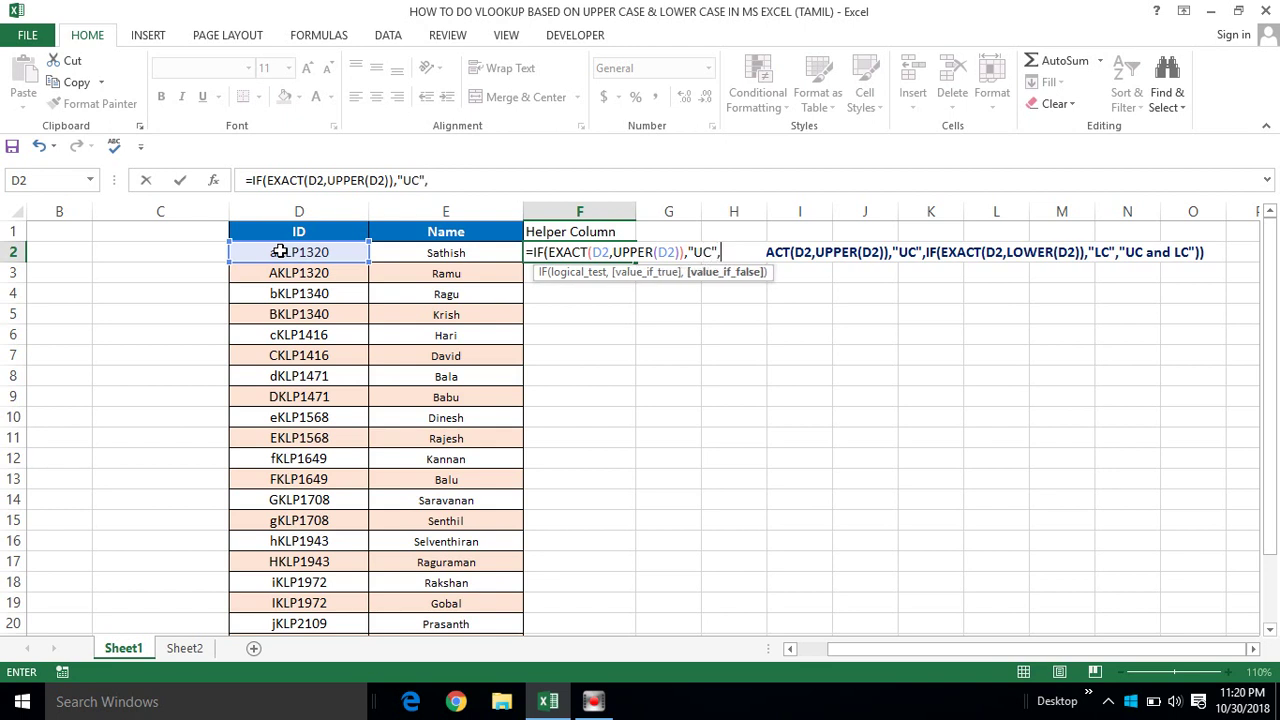
type("IF(EXACT(")
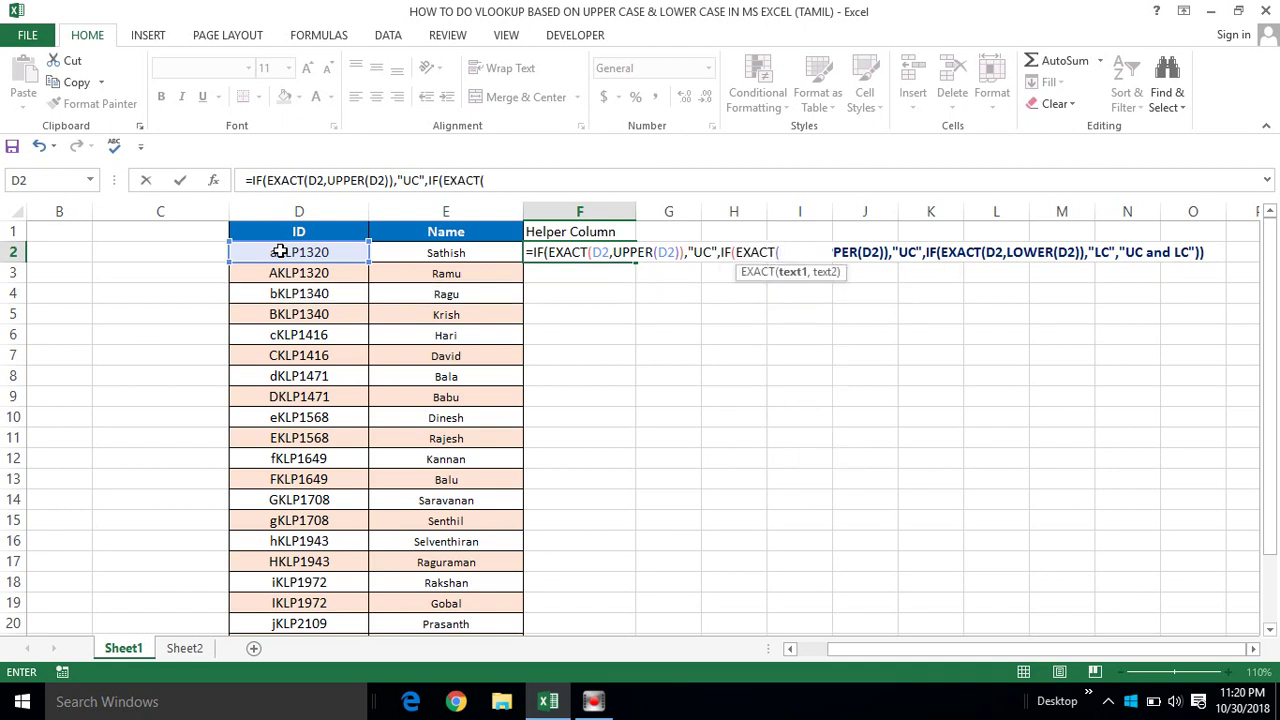
Complete the F2 formula with the nested check IF(EXACT(D2,LOWER(D2)),"LC","UC and LC"))
left_click(296, 255)
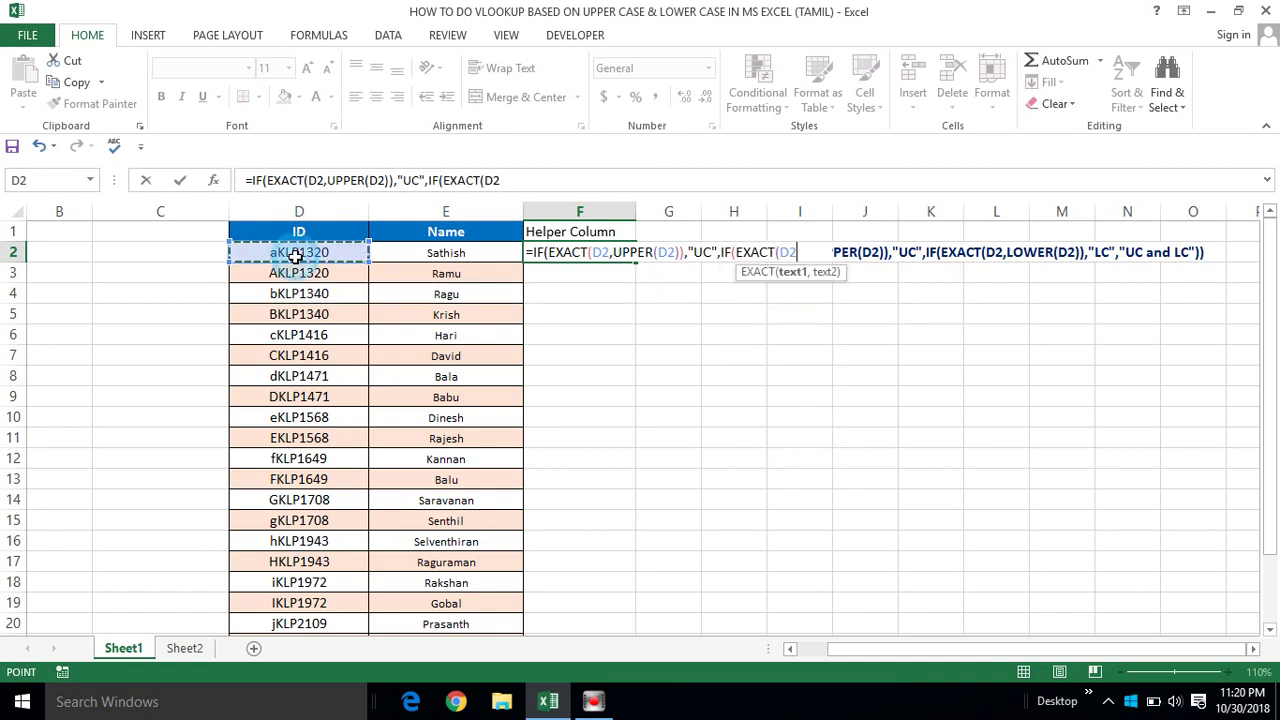
type(",")
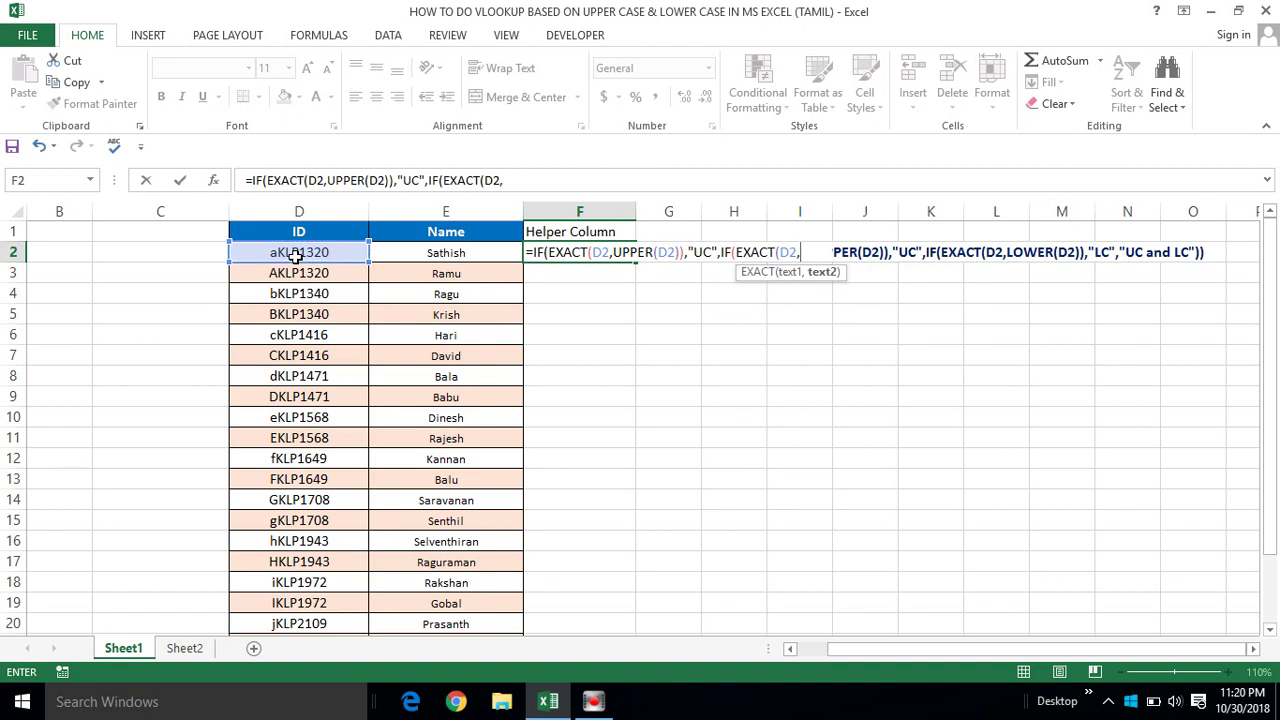
type("lower")
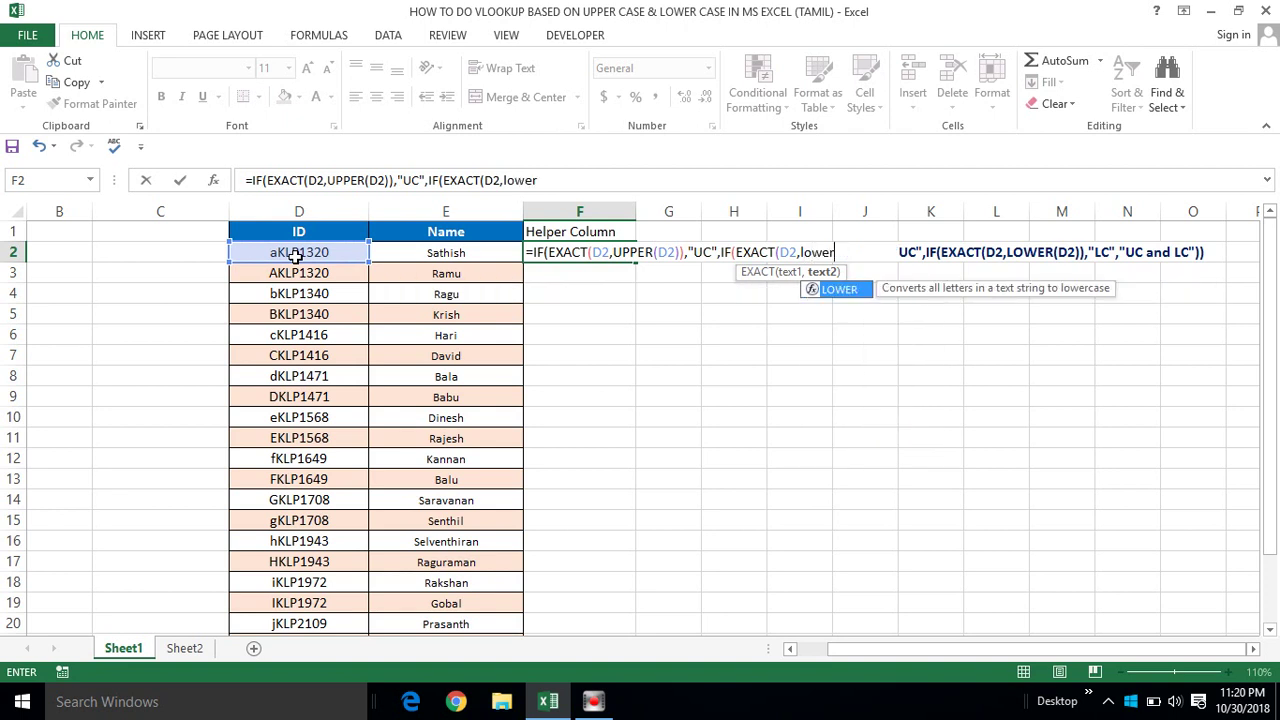
key("Tab")
left_click(292, 253)
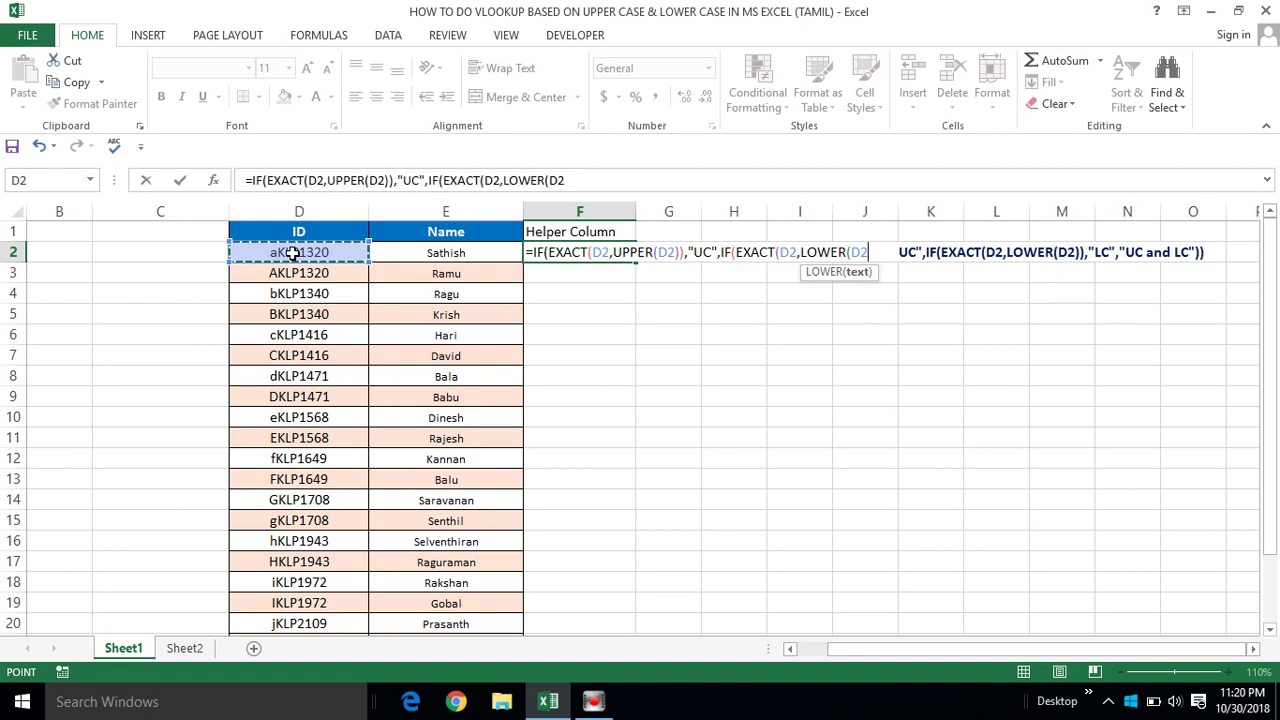
type(")),\"")
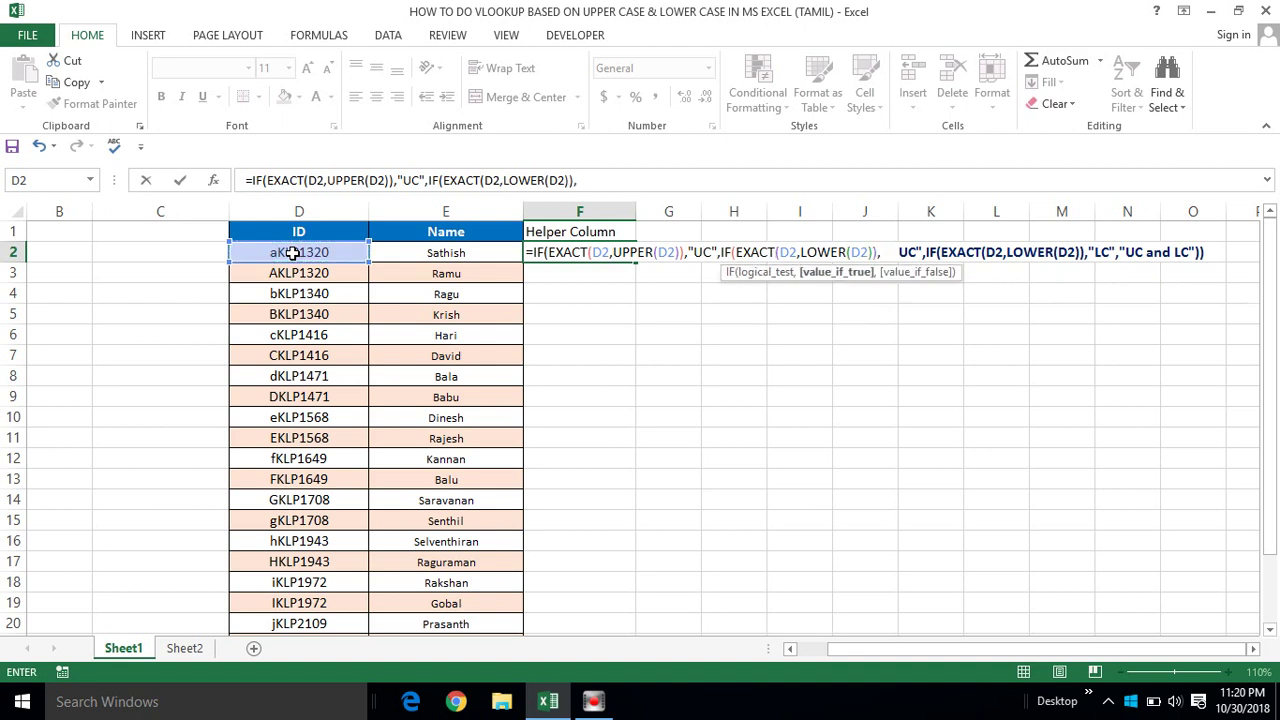
type("LC\"")
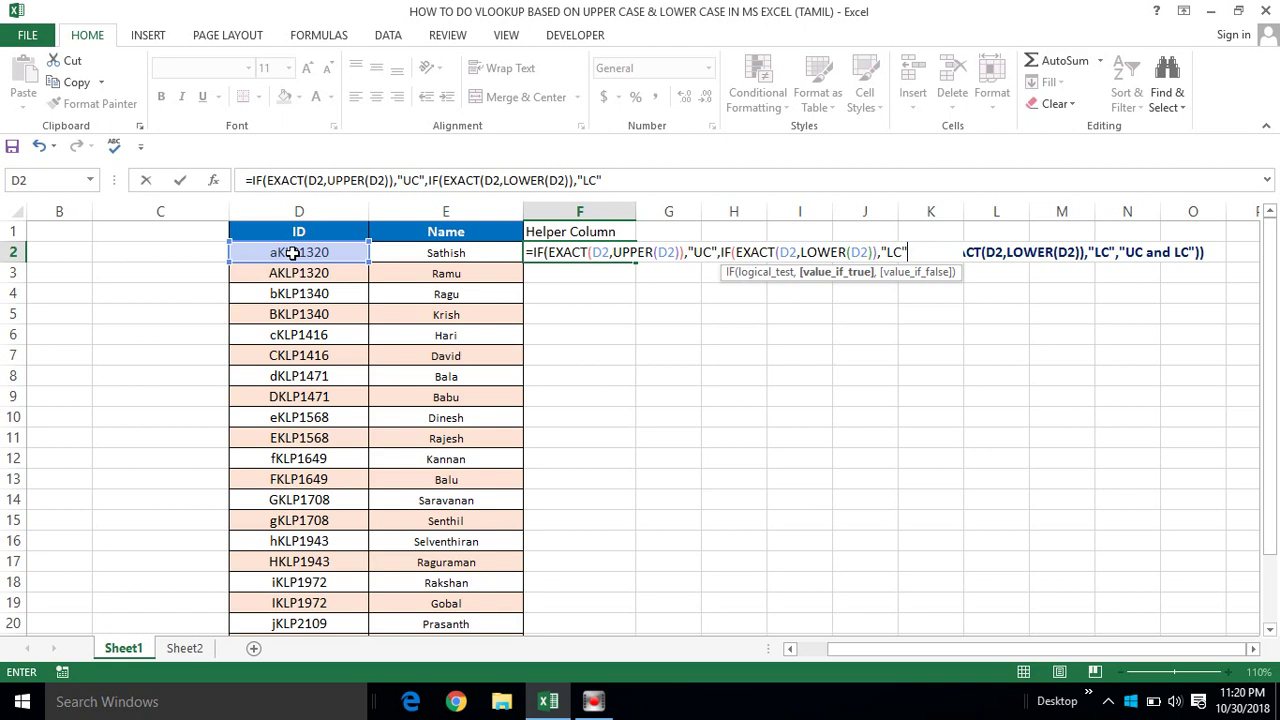
type(",")
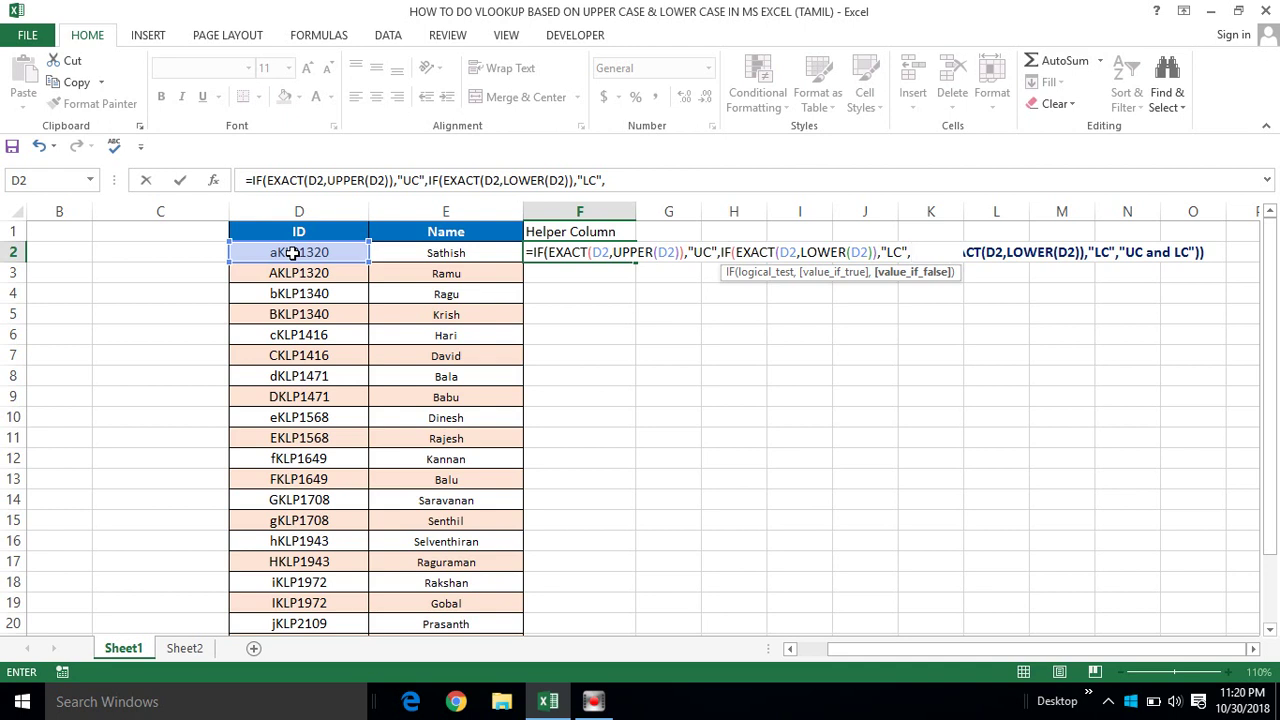
type("\"UC ")
type("and")
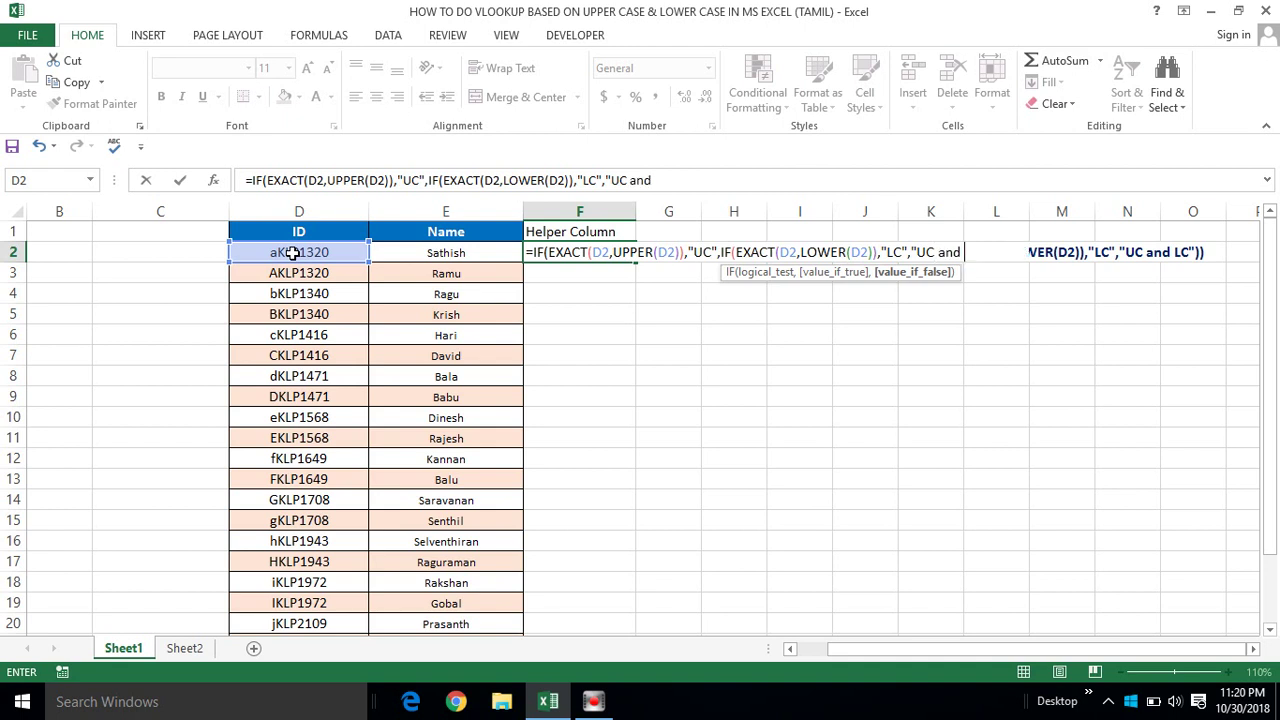
type(" LC\"")
type("))")
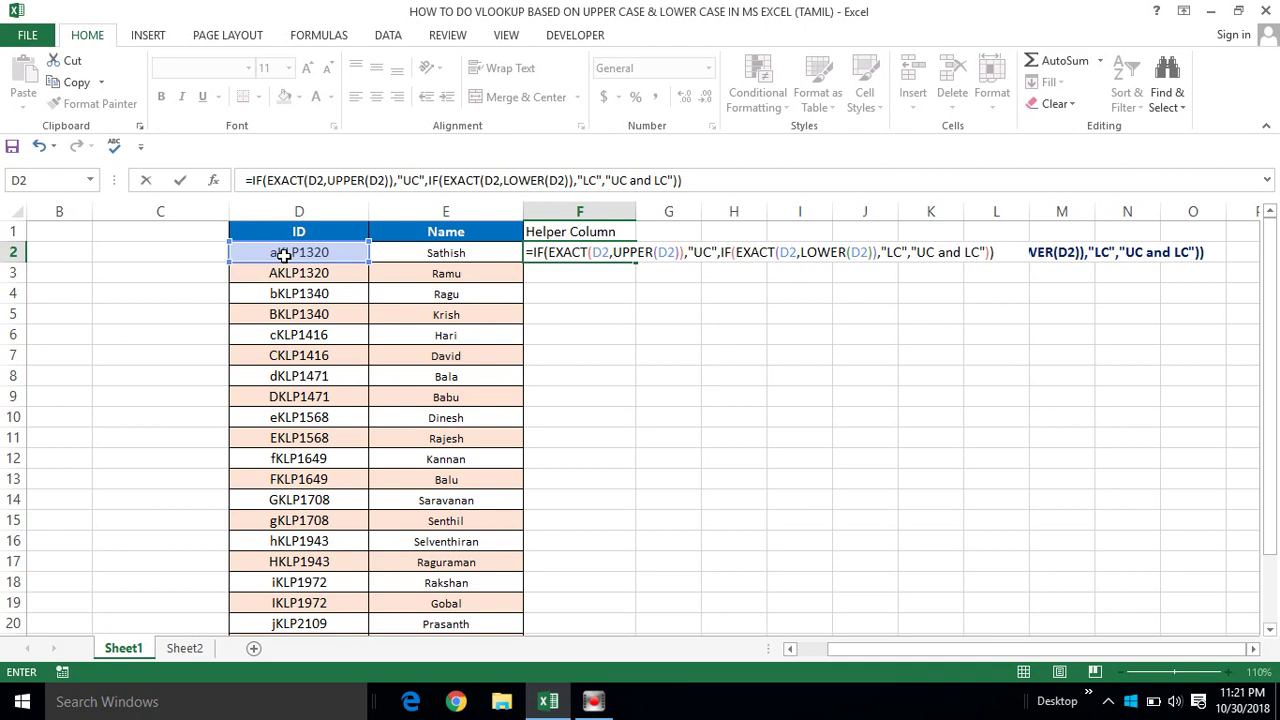
Commit the F2 case-check formula and fill it down the whole Helper Column
key("Return")
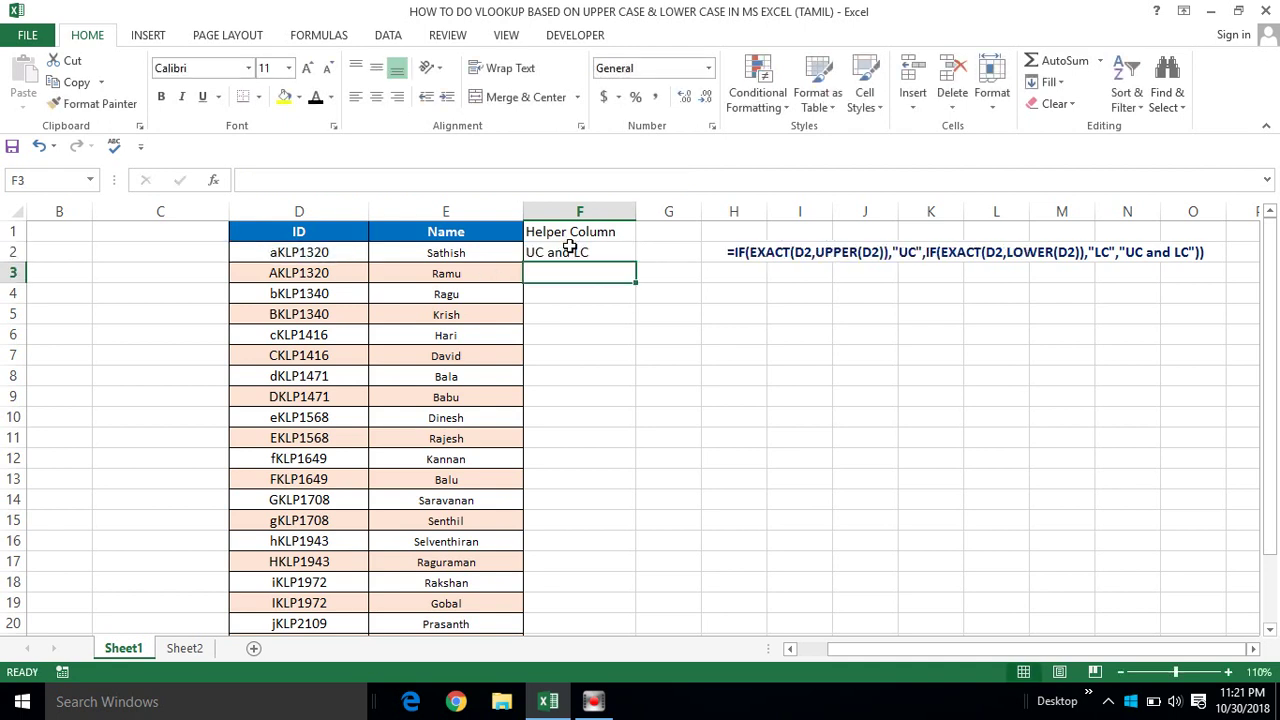
left_click(575, 252)
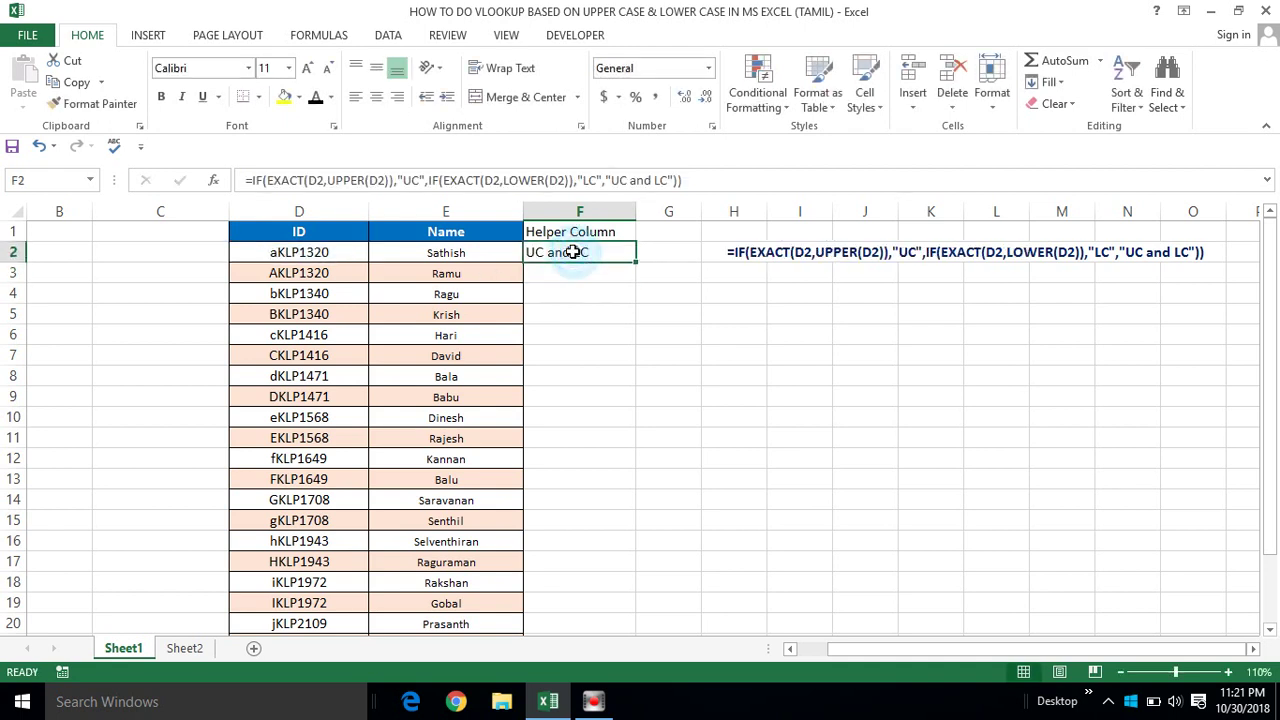
left_click(275, 254)
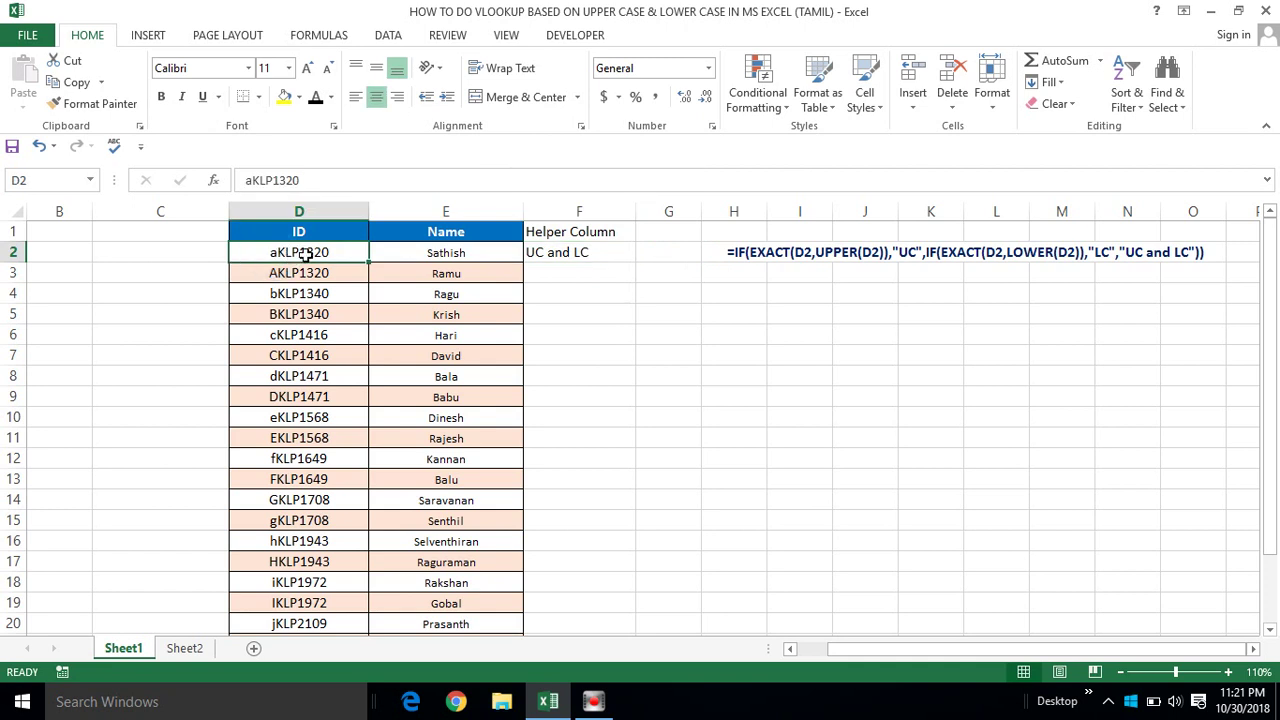
left_click(555, 253)
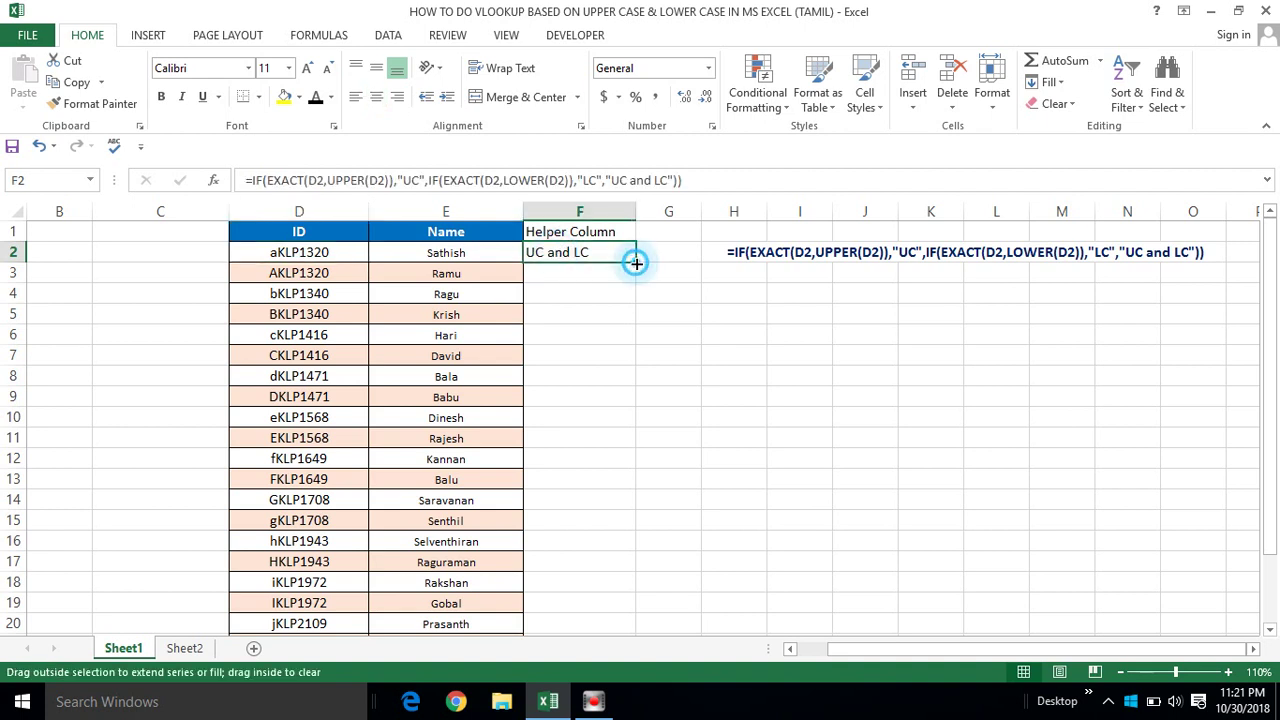
double_click(636, 263)
Compare row 3's helper result with its ID in D3
left_click(540, 274)
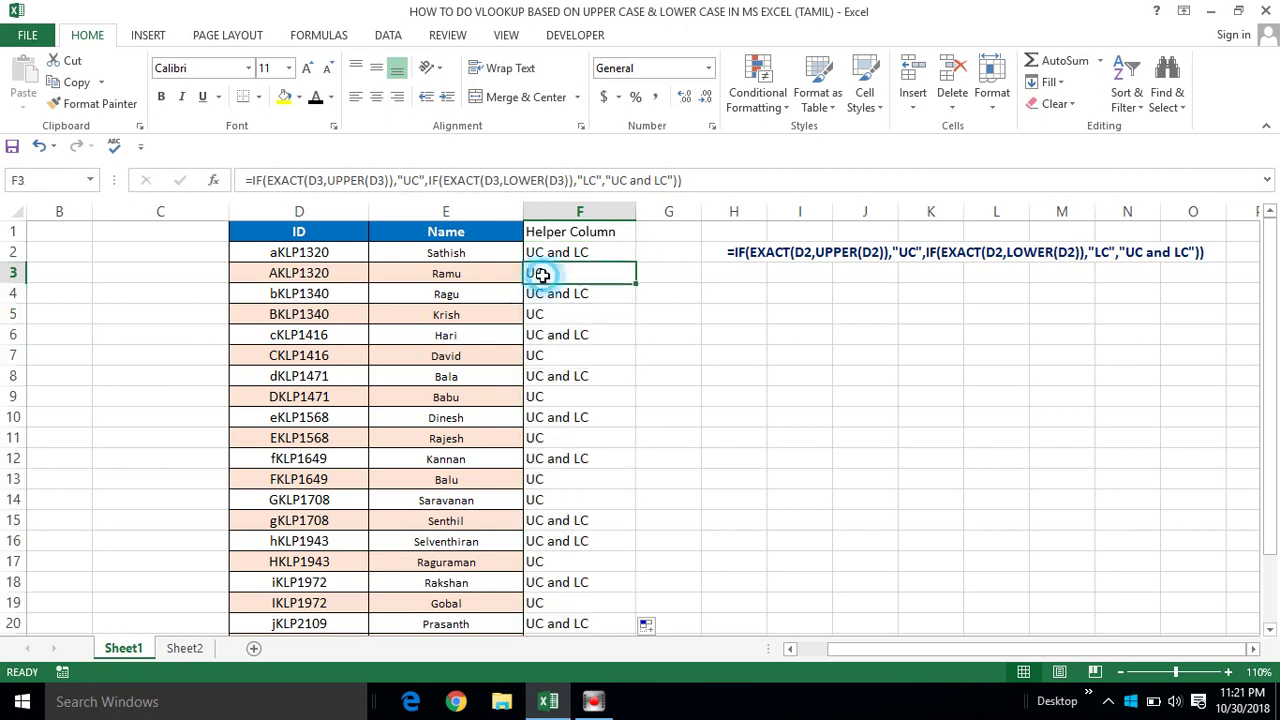
key("Left")
key("Left")
key("Left")
key("Right")
key("Right")
key("Right")
key("Right")
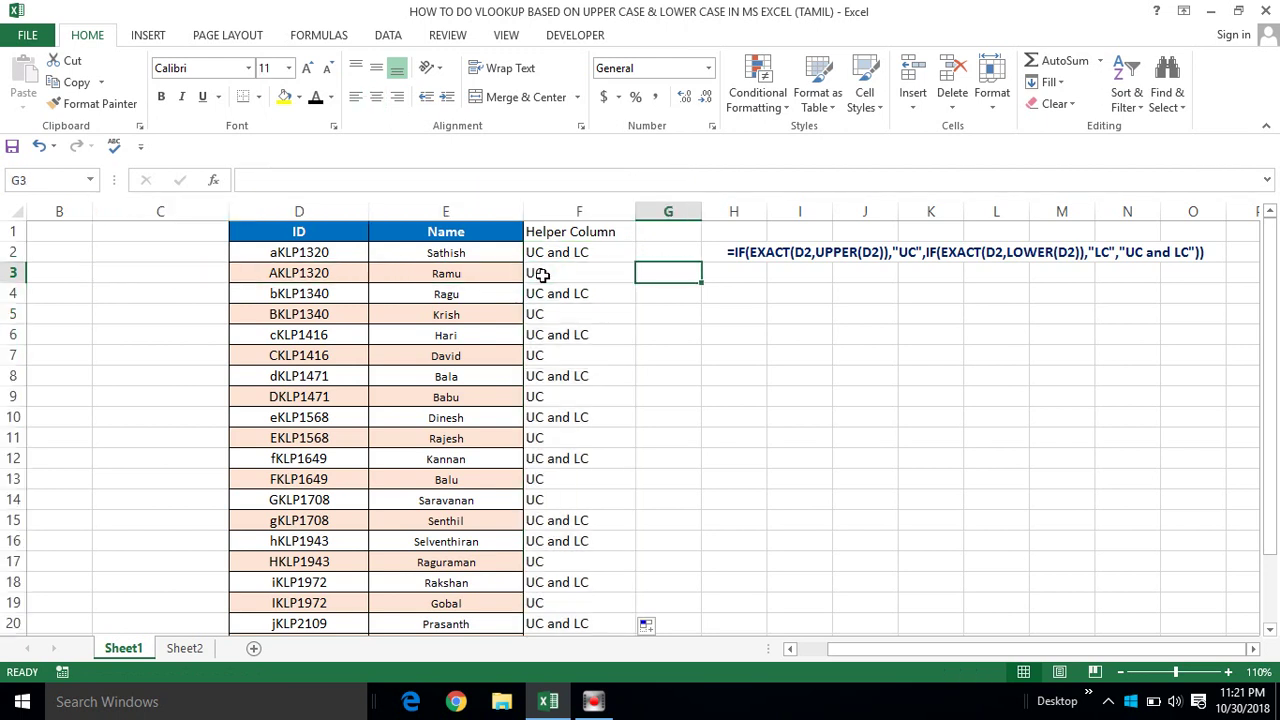
key("Left")
key("Left")
key("Left")
key("Left")
key("Right")
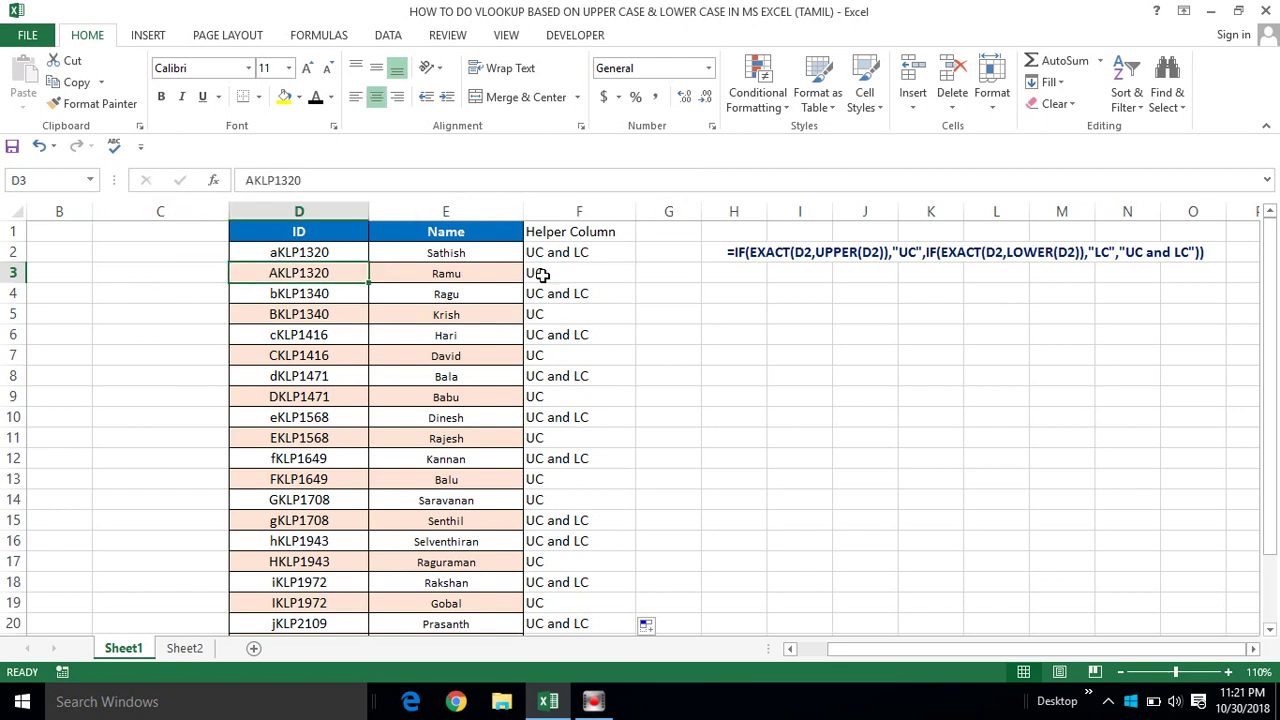
Change the ID in D3 to all-lowercase aklp1320
key("F2")
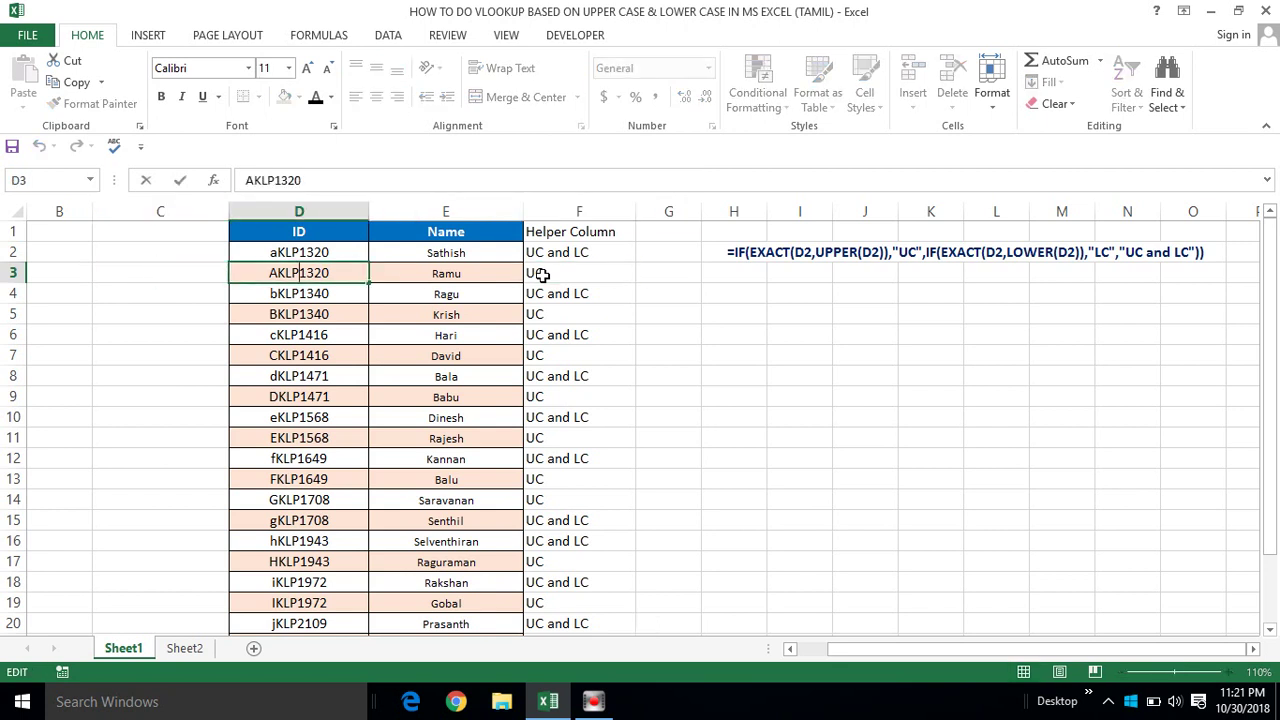
key("BackSpace")
key("BackSpace")
key("BackSpace")
key("BackSpace")
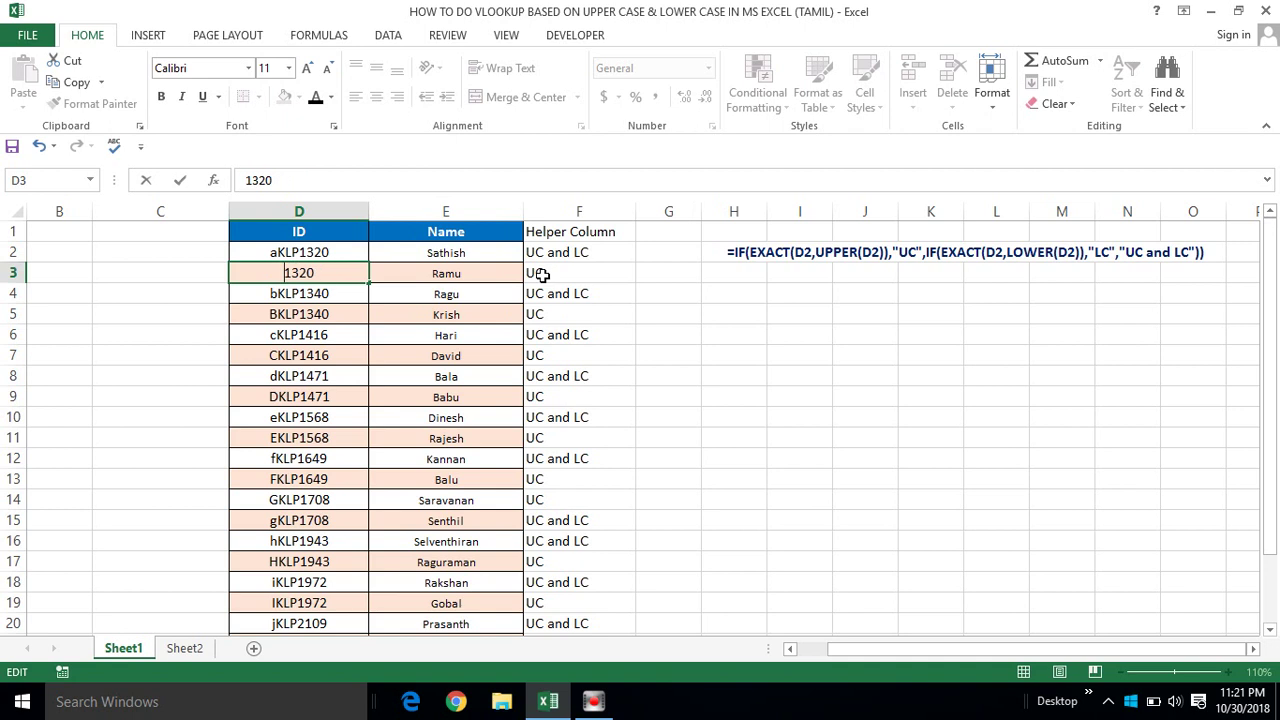
type("al")
key("BackSpace")
type("klp")
key("Return")
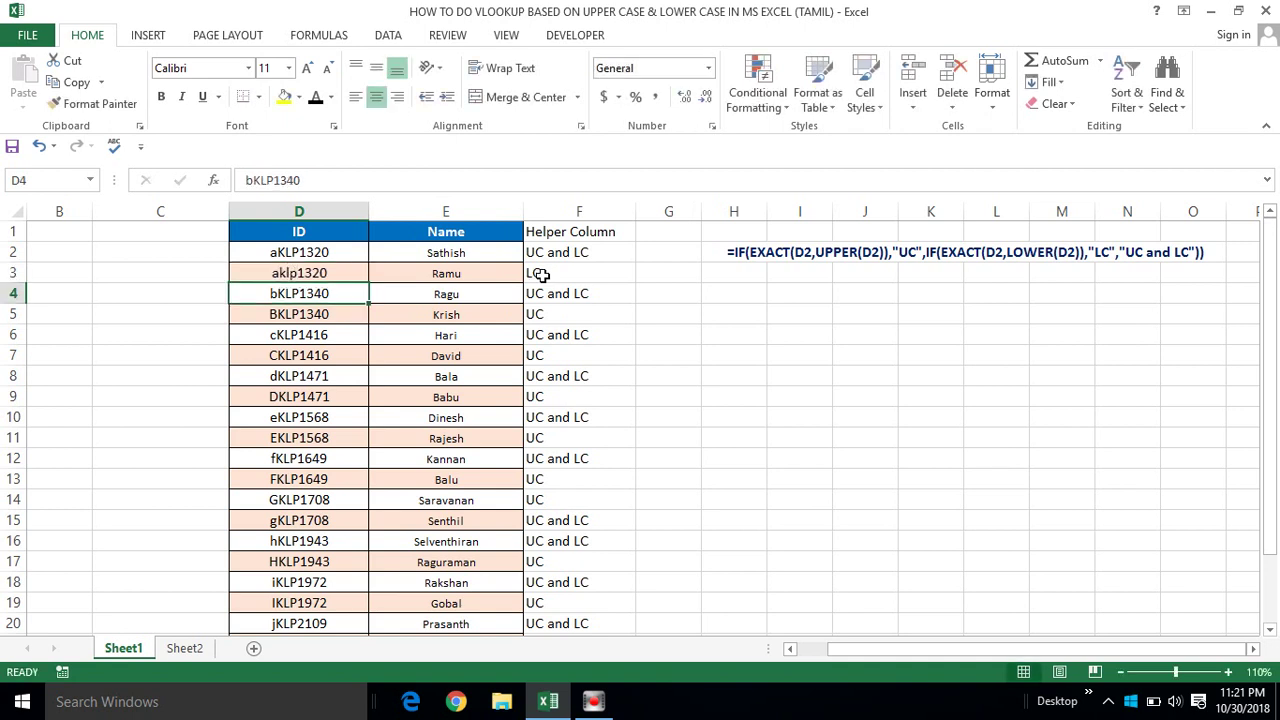
Confirm F3 now shows LC and scan the Helper Column
key("Up")
left_click(553, 275)
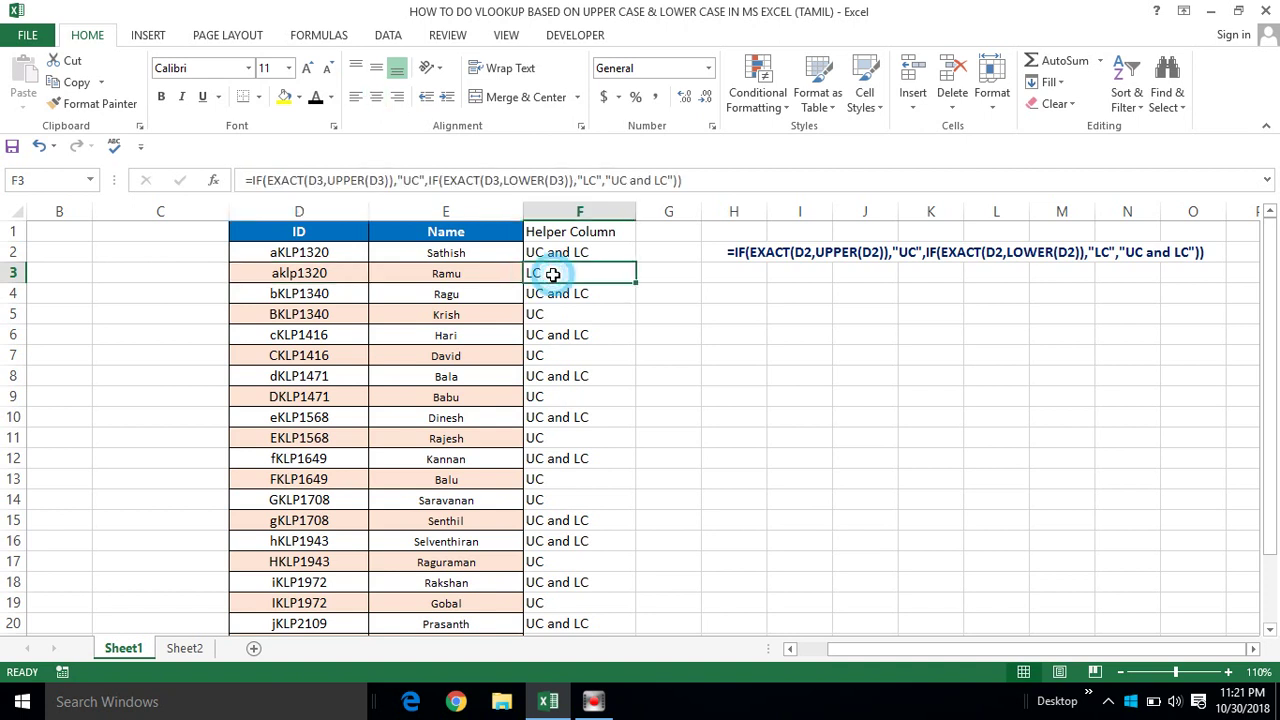
left_click(566, 234)
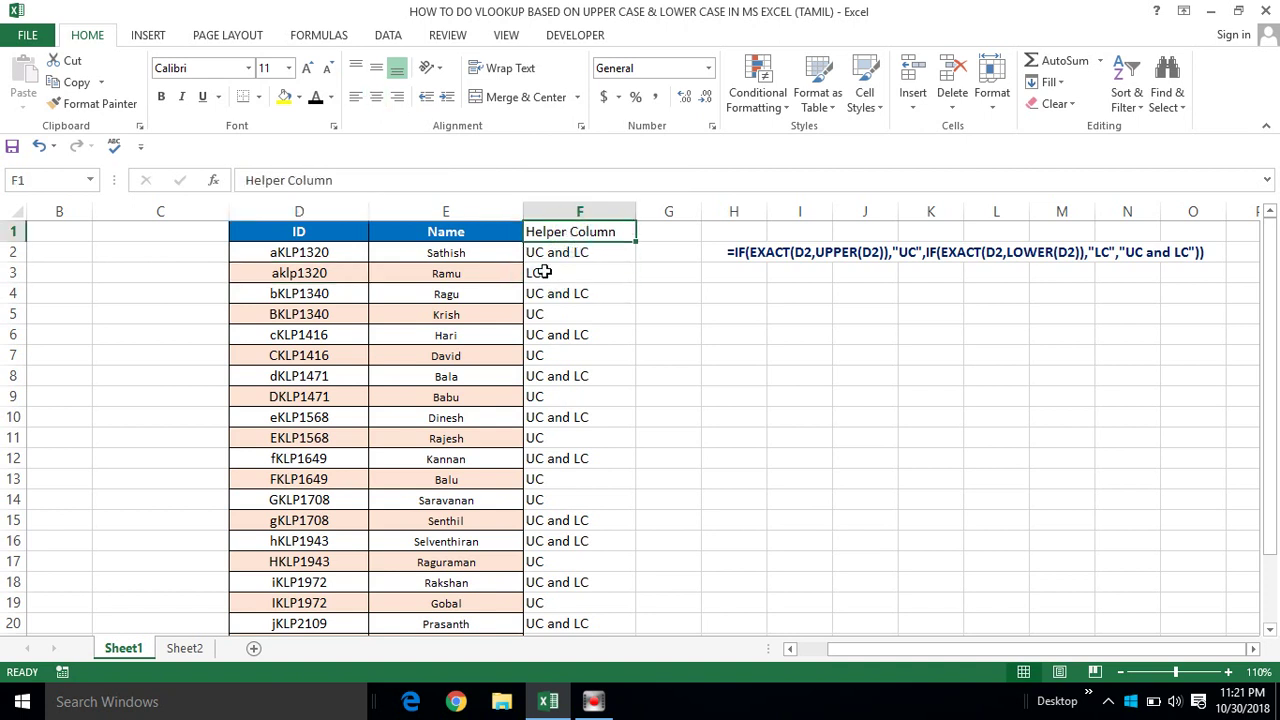
left_click(543, 272)
key("ctrl+Down")
key("ctrl+Up")
key("Down")
Select the IDs D2:D24 and the helper results to review them, ending in C2
key("Left")
key("Left")
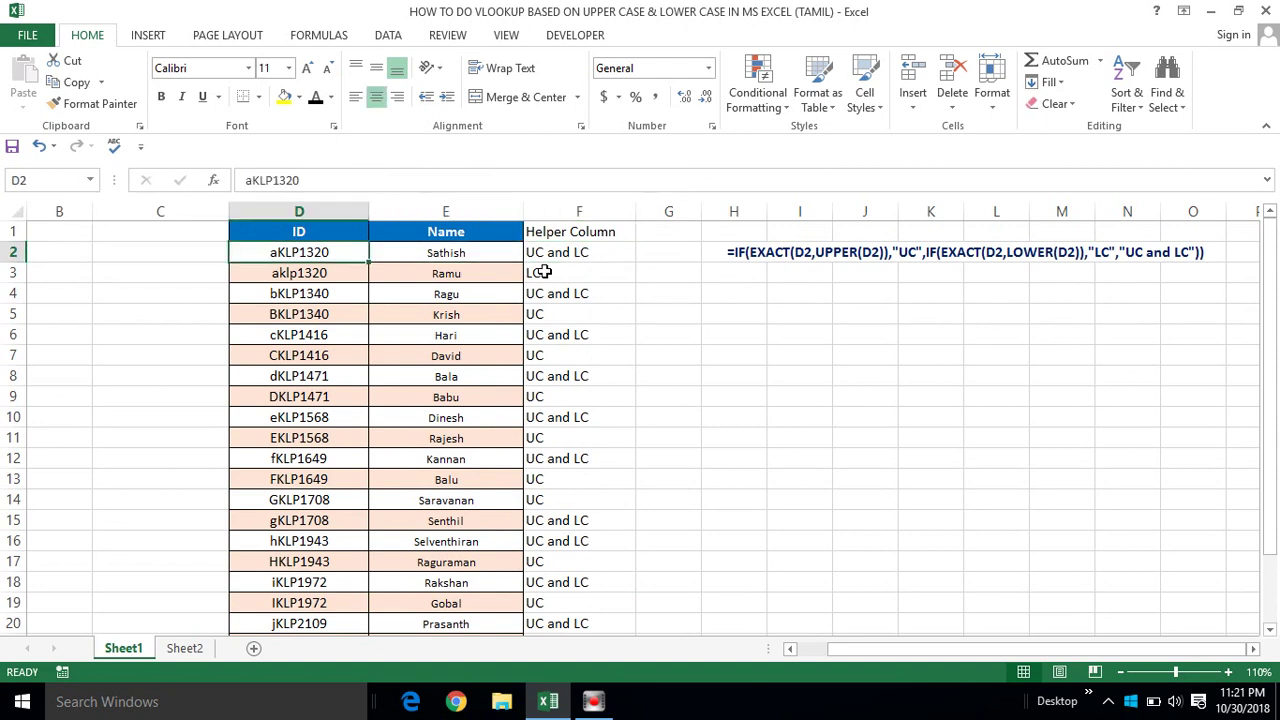
key("ctrl+shift+Down")
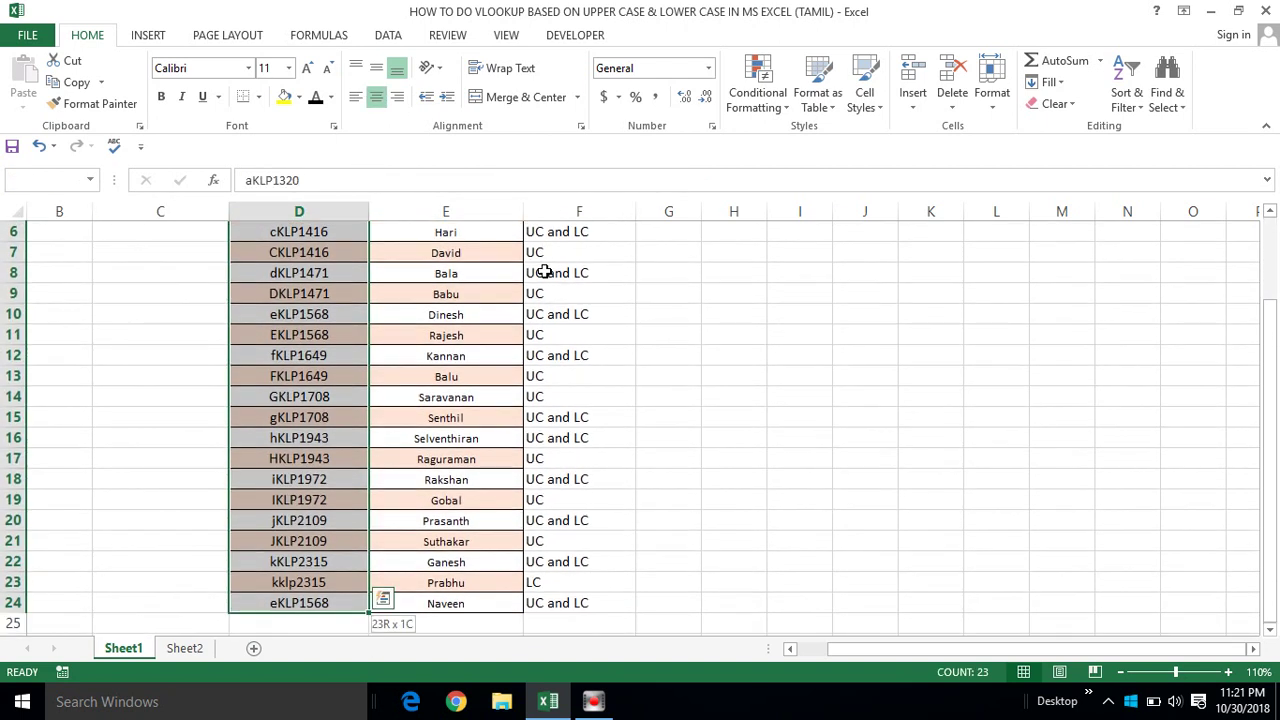
key("Up")
key("Right")
key("Right")
key("Down")
key("ctrl+shift+Down")
key("Up")
key("Down")
key("Left")
key("Left")
key("Left")
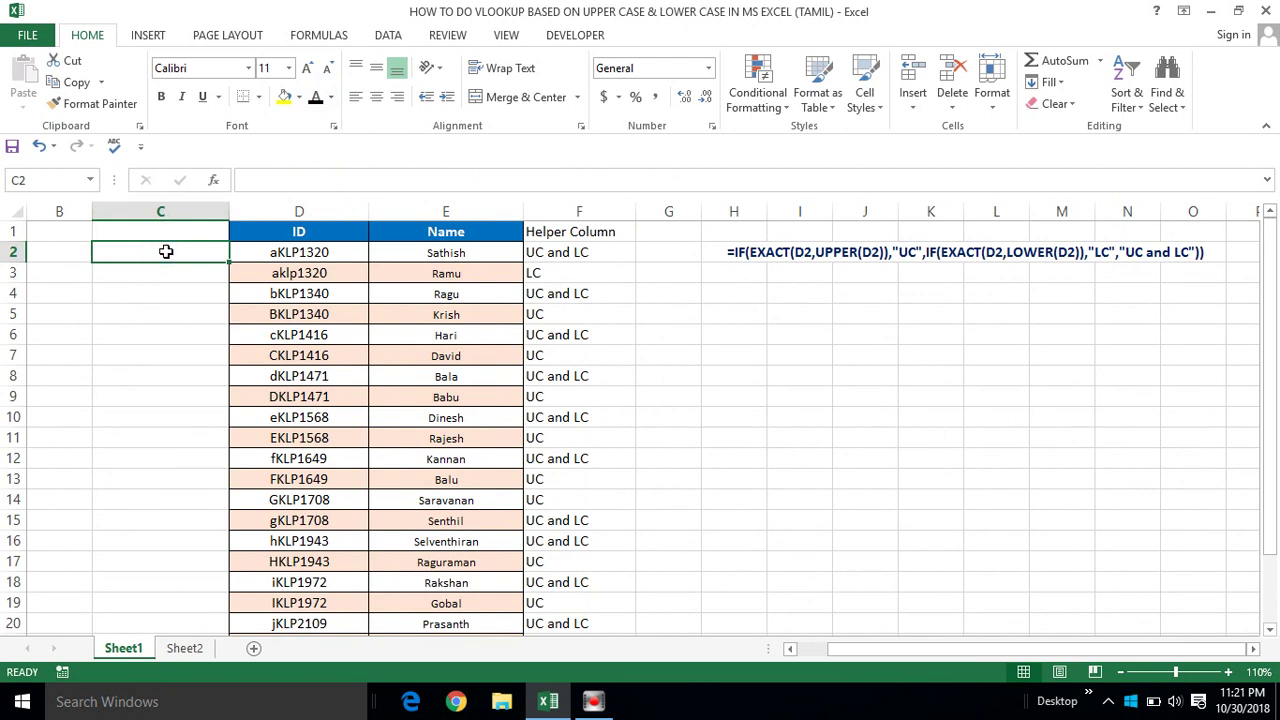
Enter a CONCATENATE key formula in C2 joining D2 and F2
type("=co")
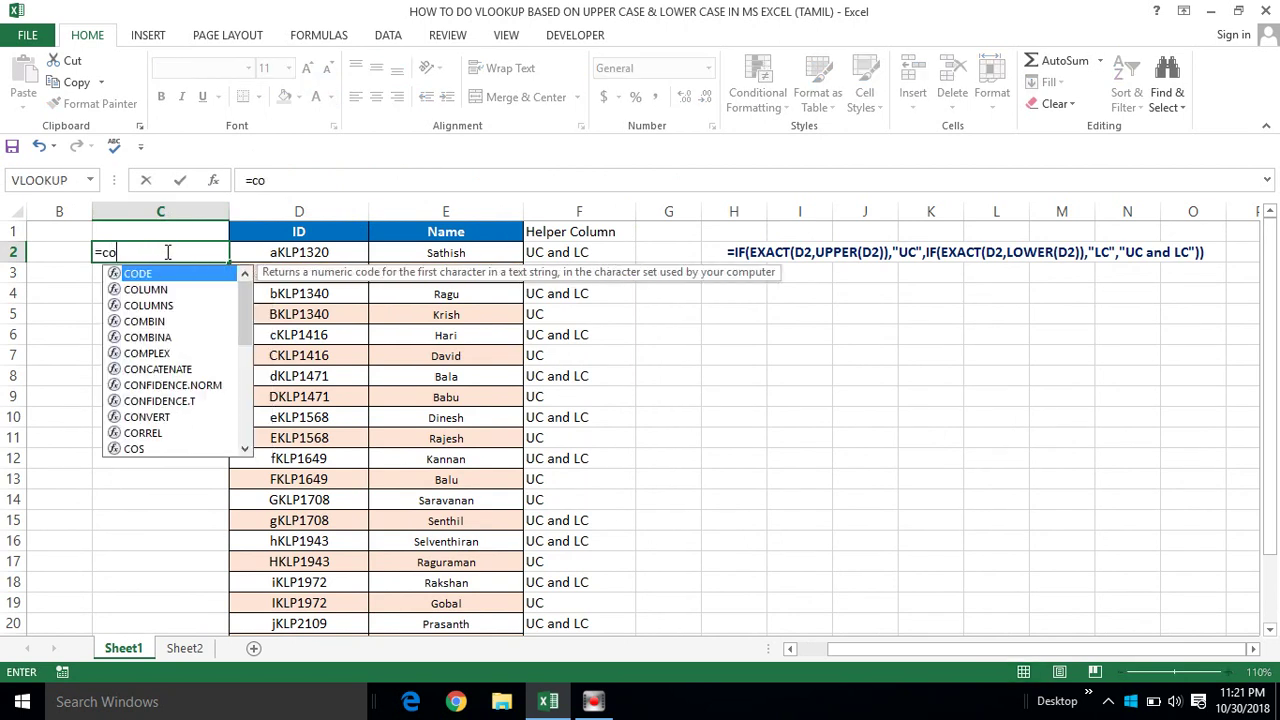
type("n")
key("Tab")
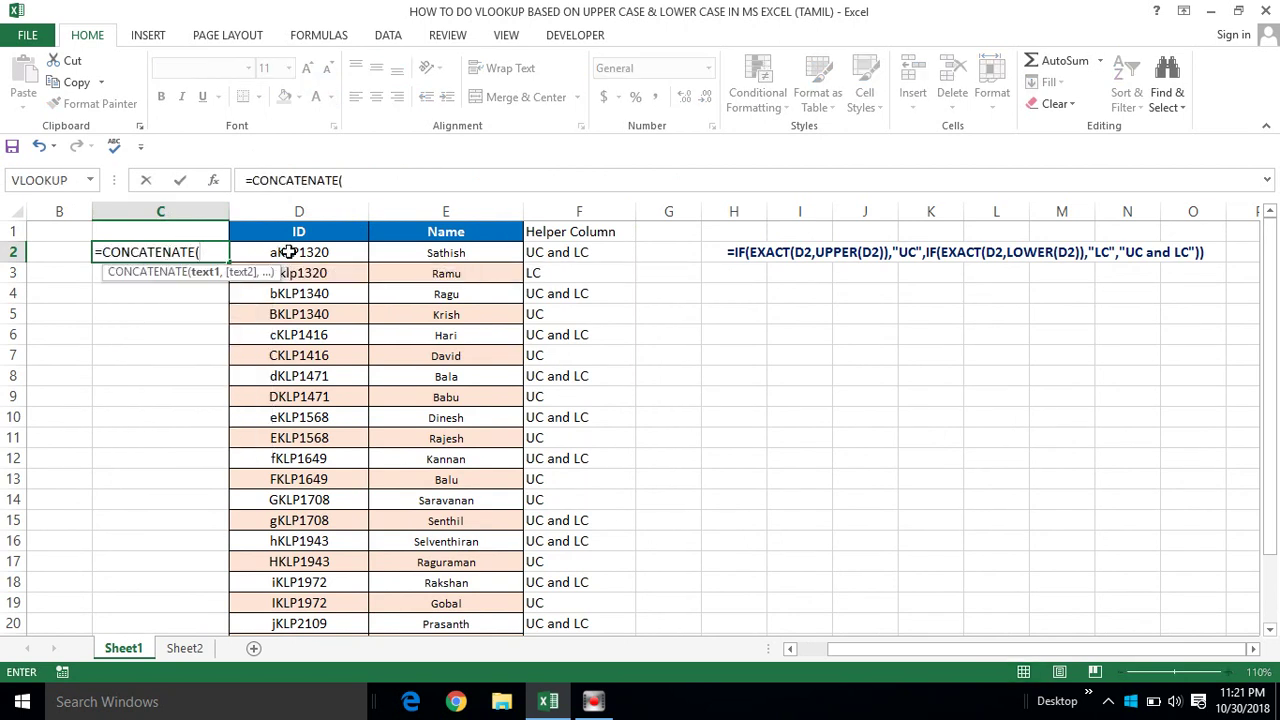
left_click(287, 250)
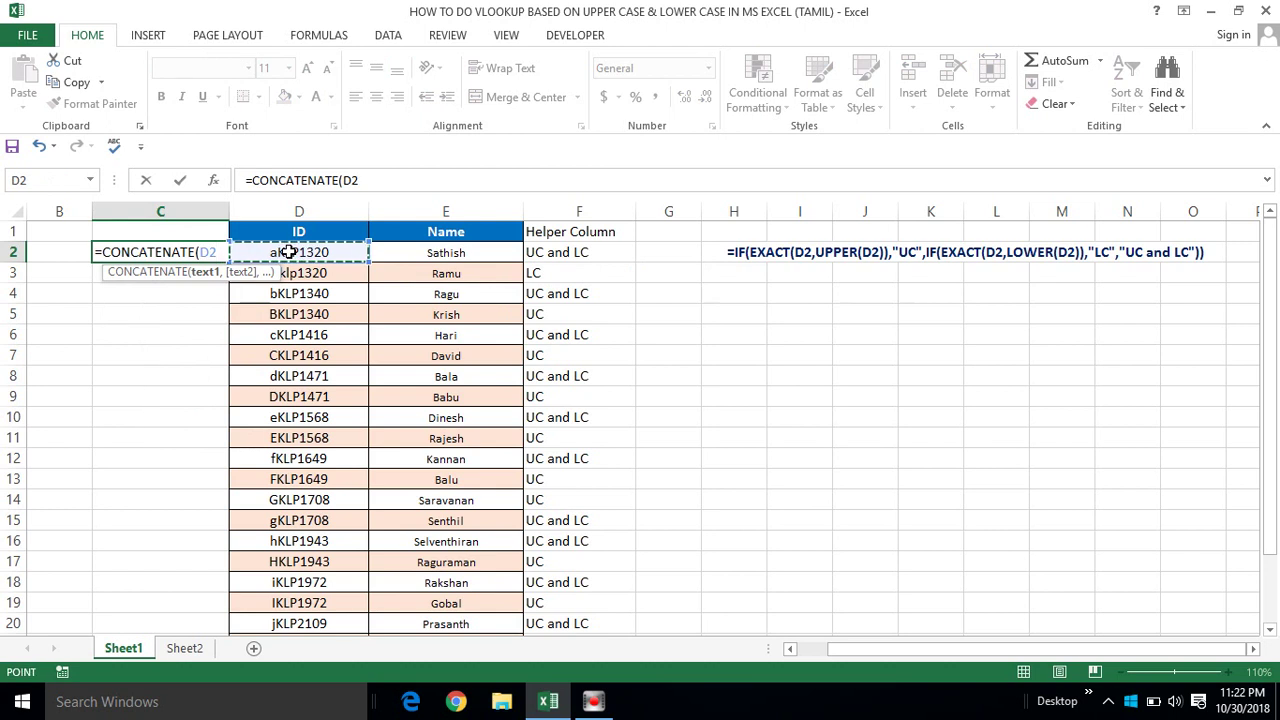
type("&")
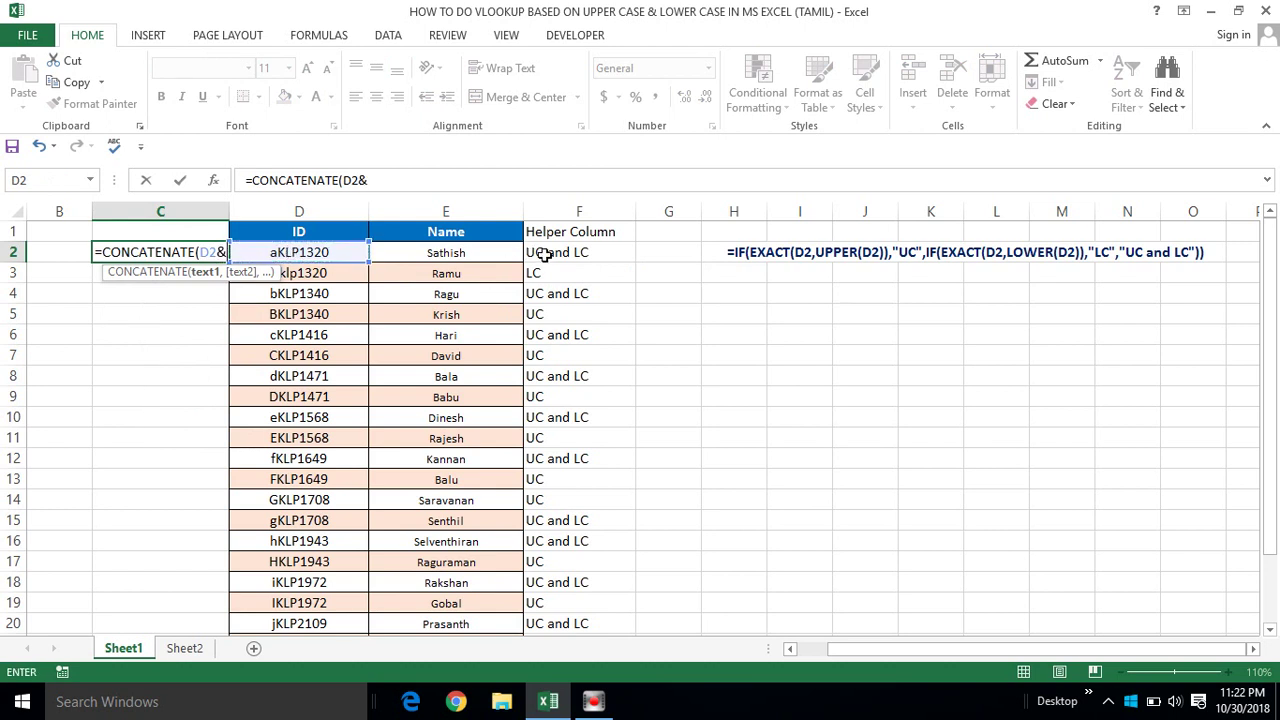
left_click(541, 253)
type(")")
key("Return")
Fill the combined key formula down from C2 through C24
key("Up")
key("Right")
key("ctrl+Down")
key("Left")
key("ctrl+shift+Up")
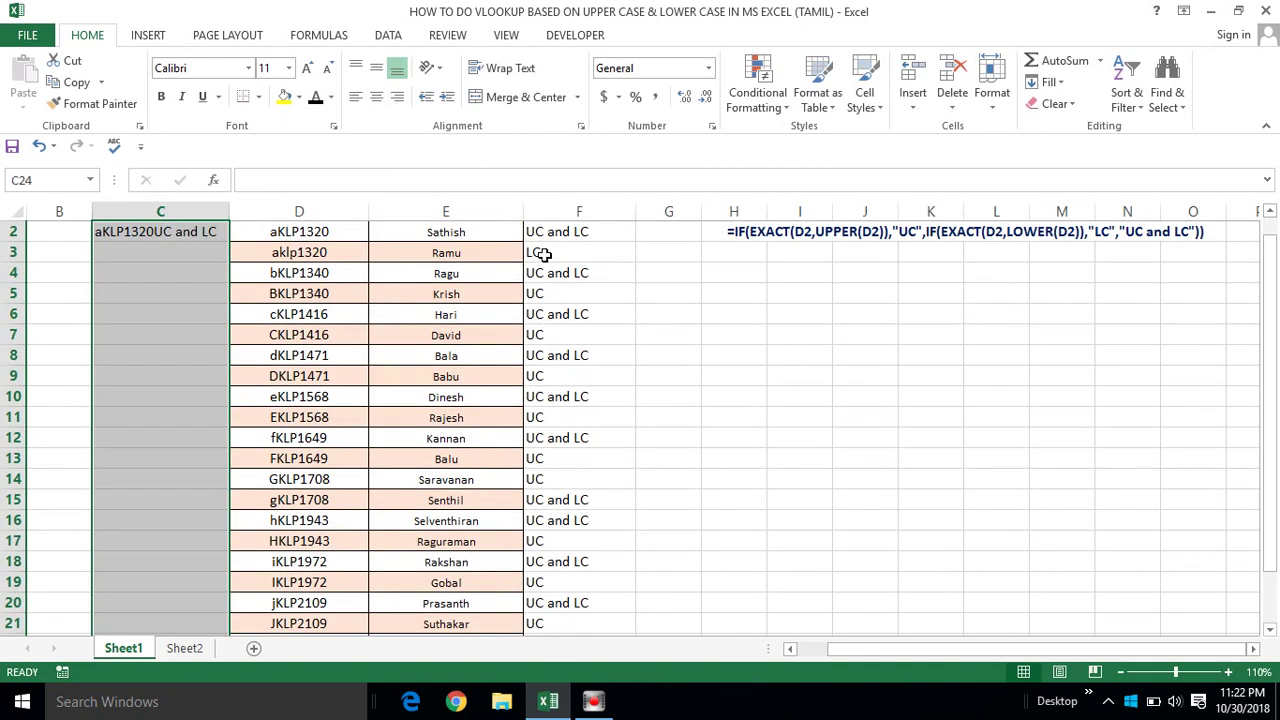
key("ctrl+d")
Review the combined keys like aklp1320LC in column C, then go to Sheet2
key("ctrl+Up")
key("Up")
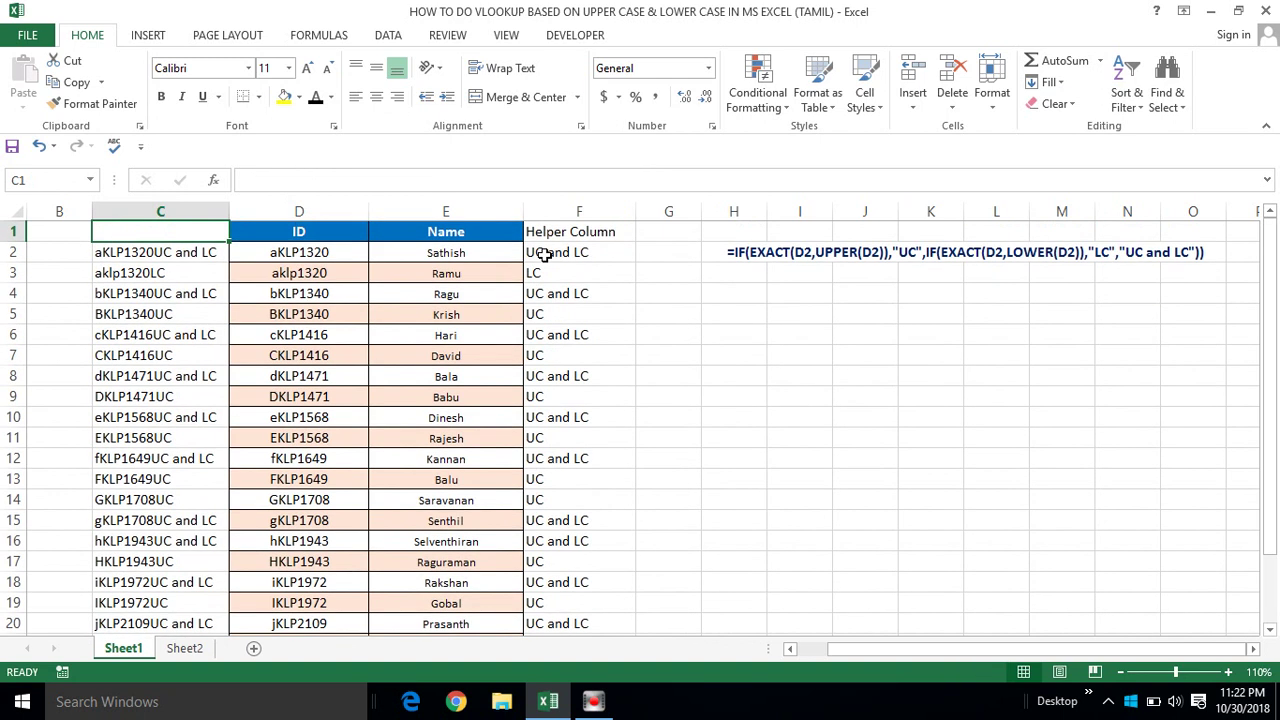
key("Down")
key("ctrl+shift+Down")
key("ctrl+shift+Up")
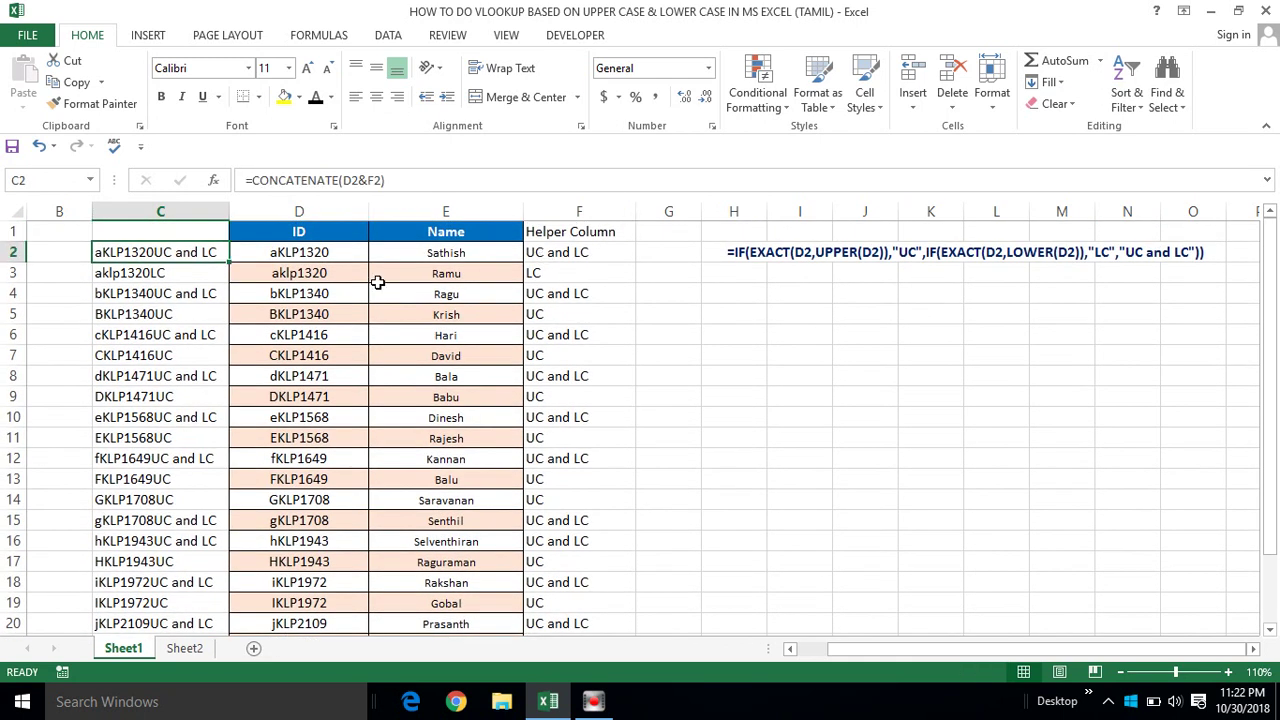
left_click(292, 252)
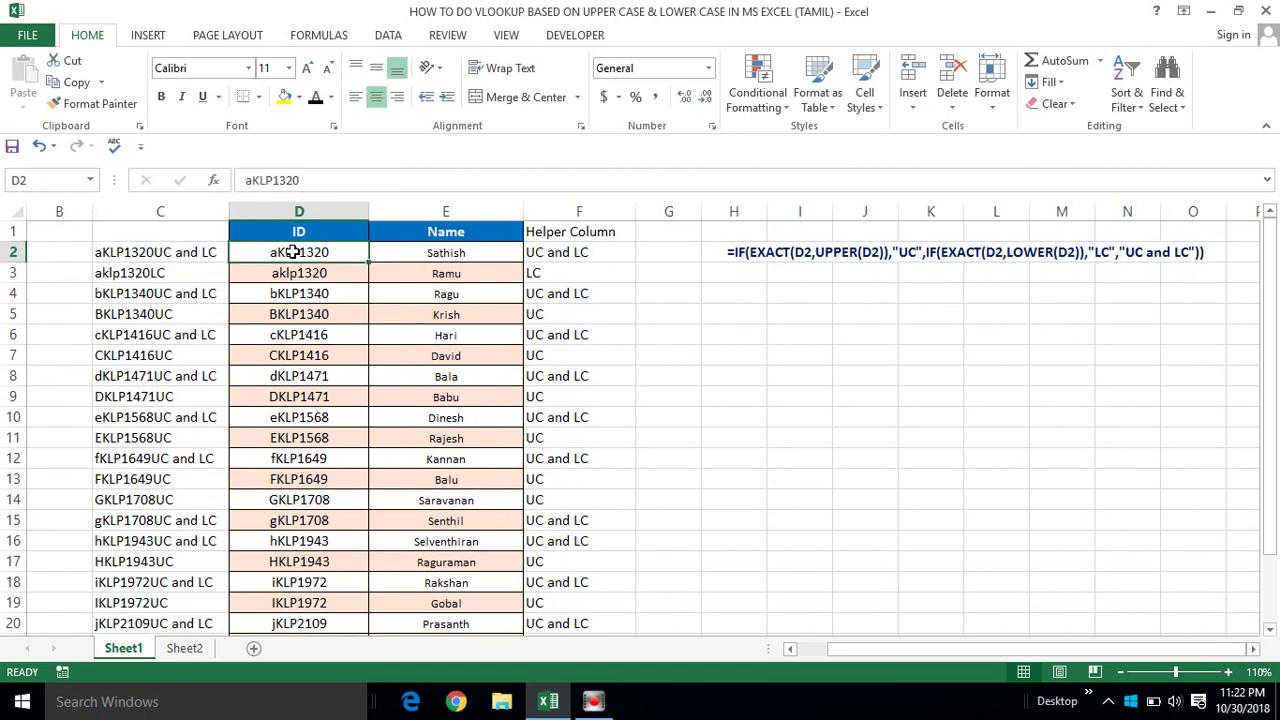
left_click(185, 650)
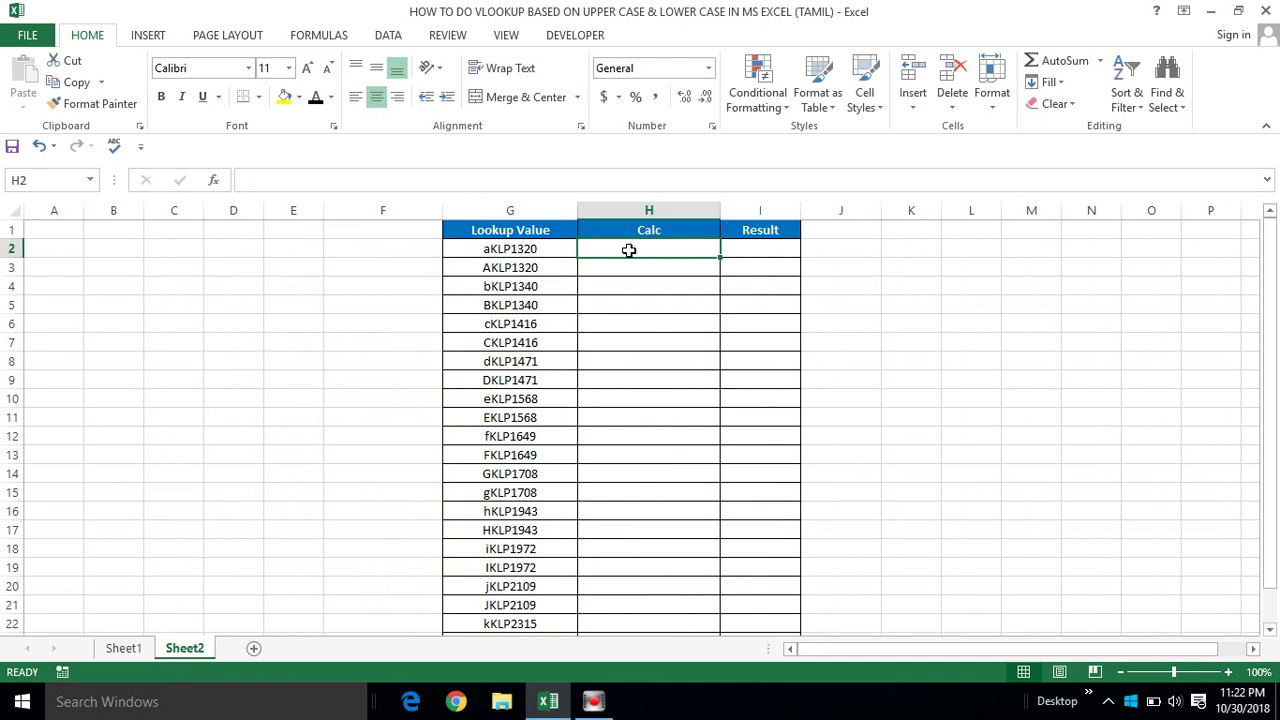
Rename Sheet2's Calc and Result headers to Helper Column and Name
left_click(651, 231)
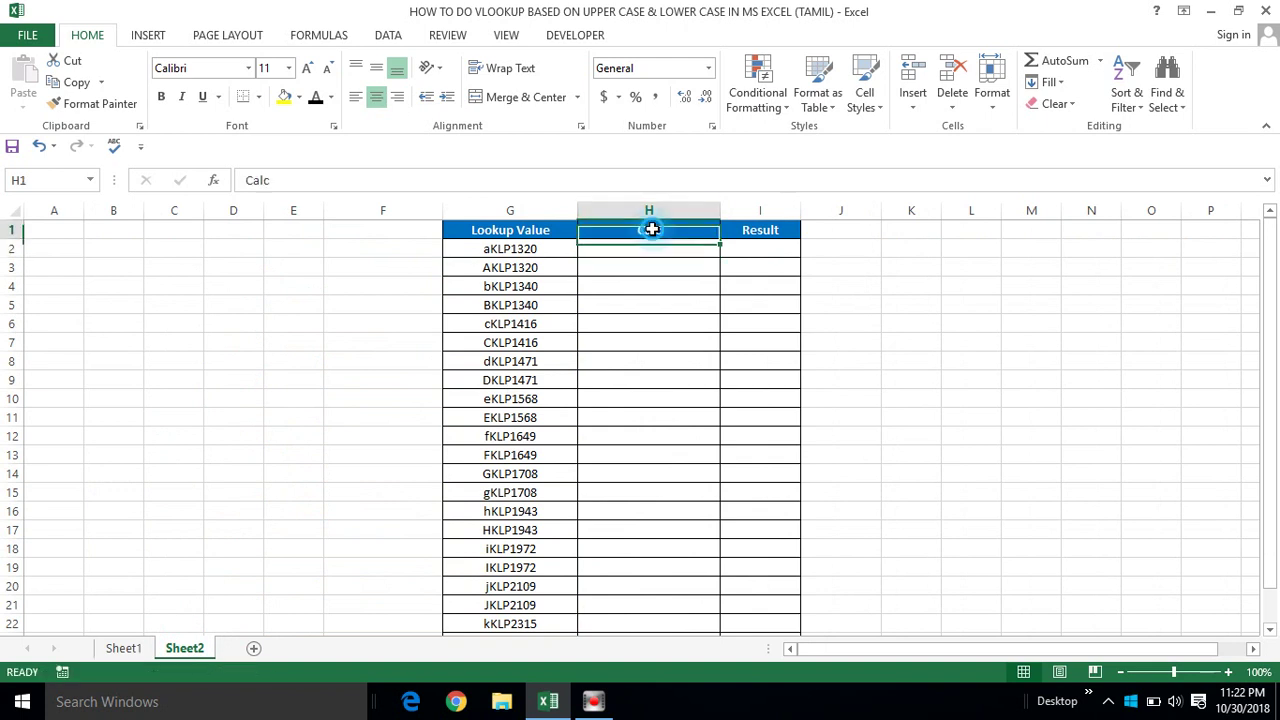
type("Helper Column")
key("Return")
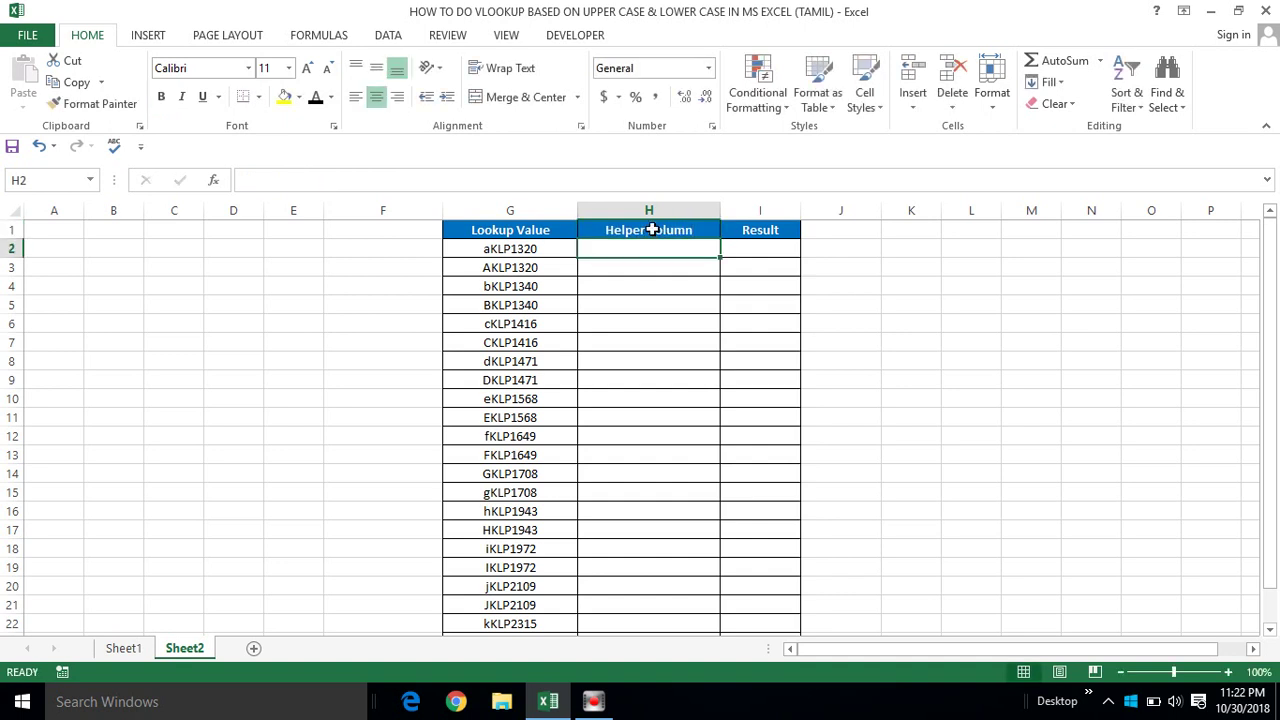
key("Up")
key("Right")
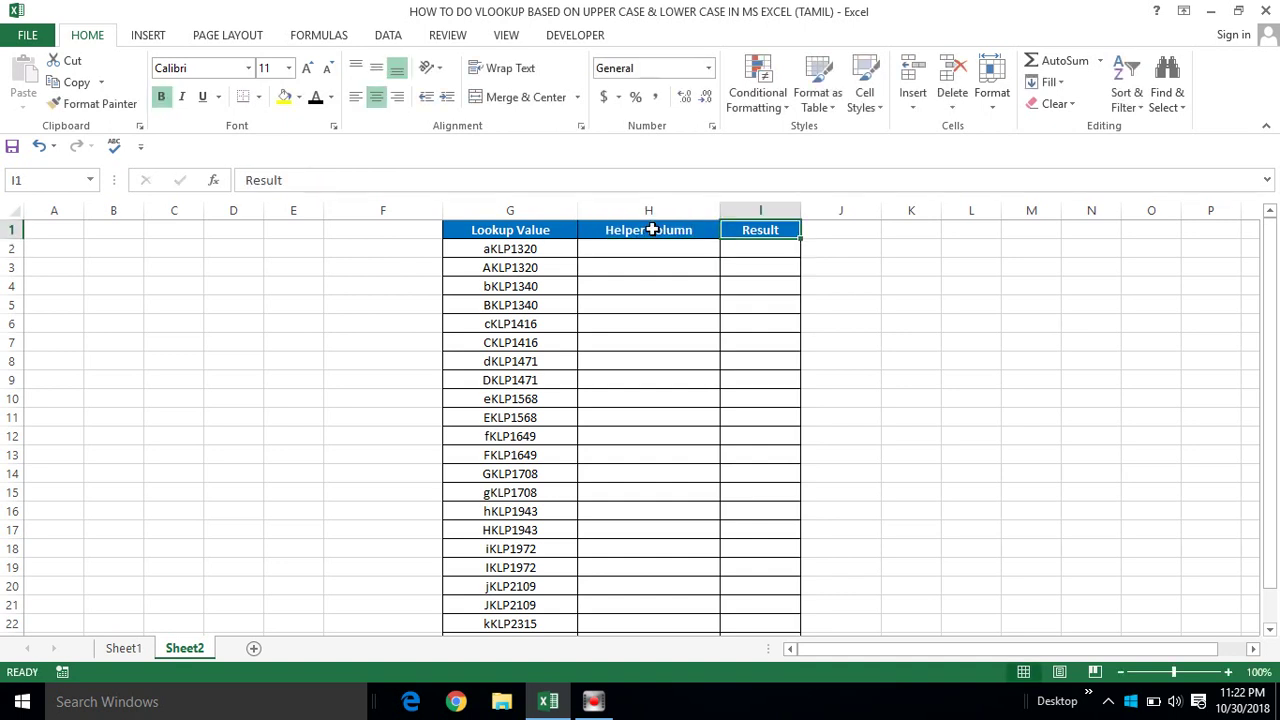
type("Nam")
key("Return")
key("Up")
key("Left")
key("Left")
key("Right")
key("Down")
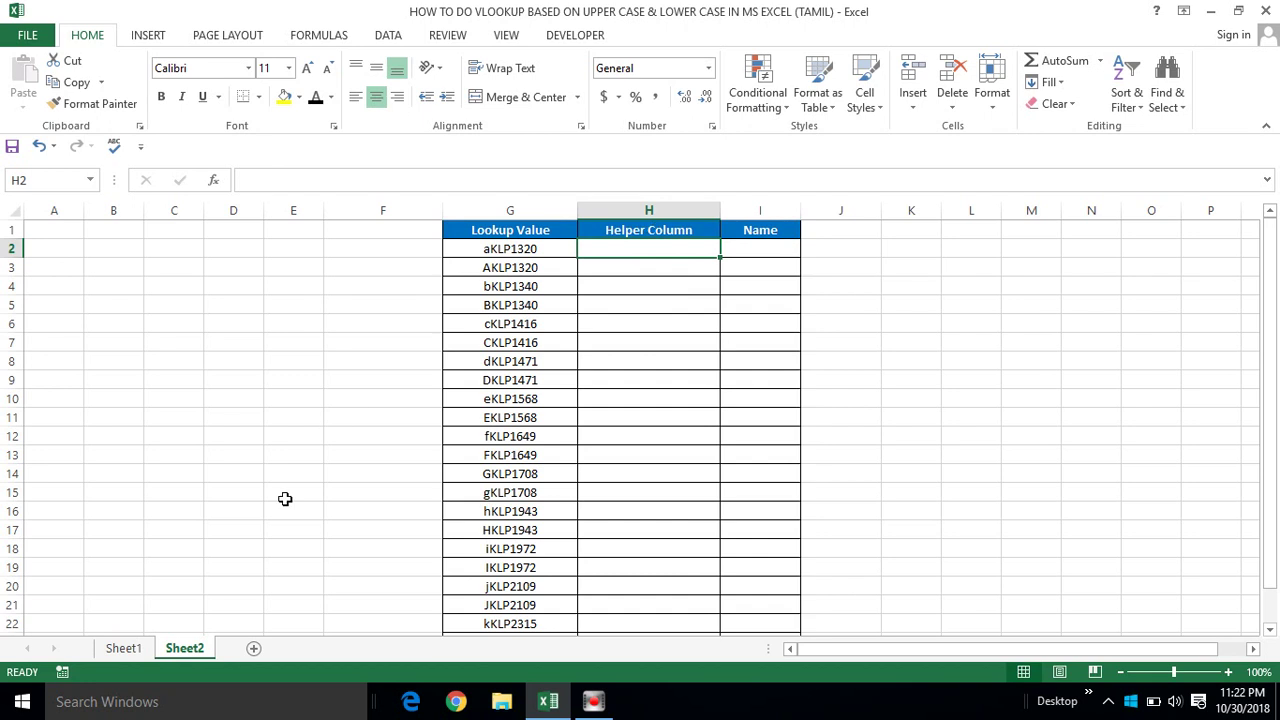
Copy the case-check formula from Sheet1's Helper Column
left_click(123, 648)
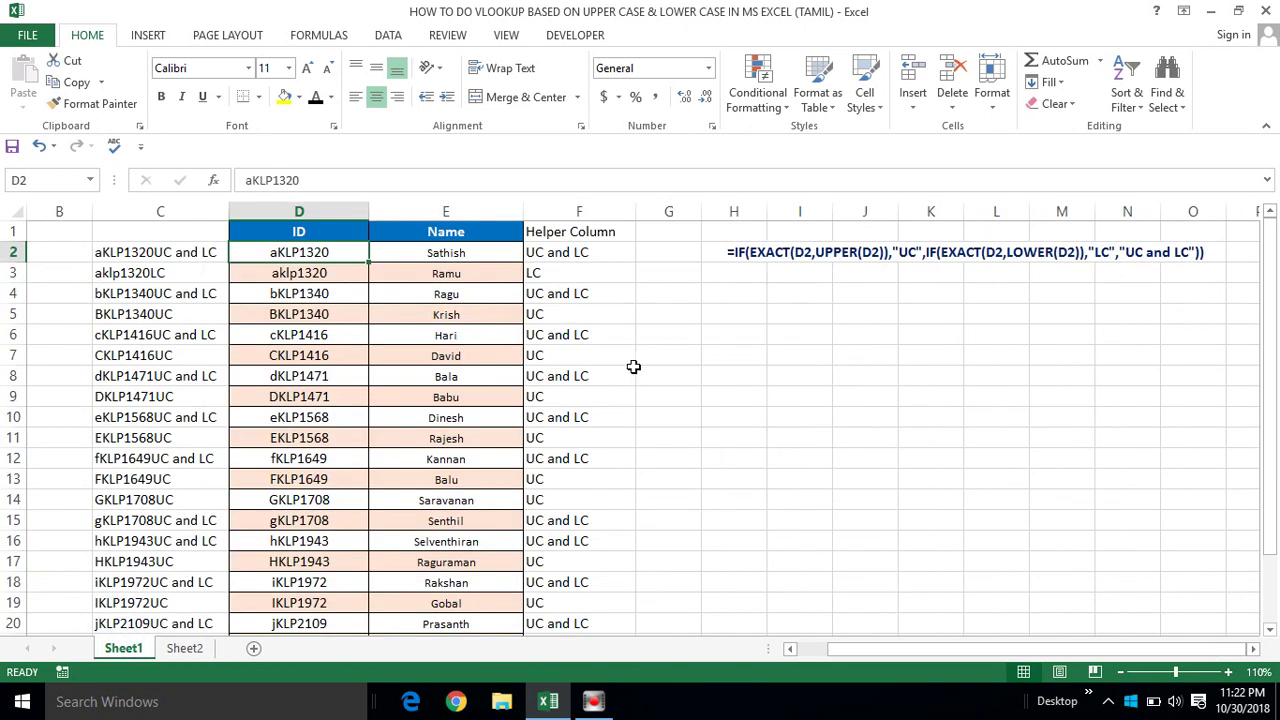
left_click(734, 251)
key("ctrl+c")
left_click(201, 653)
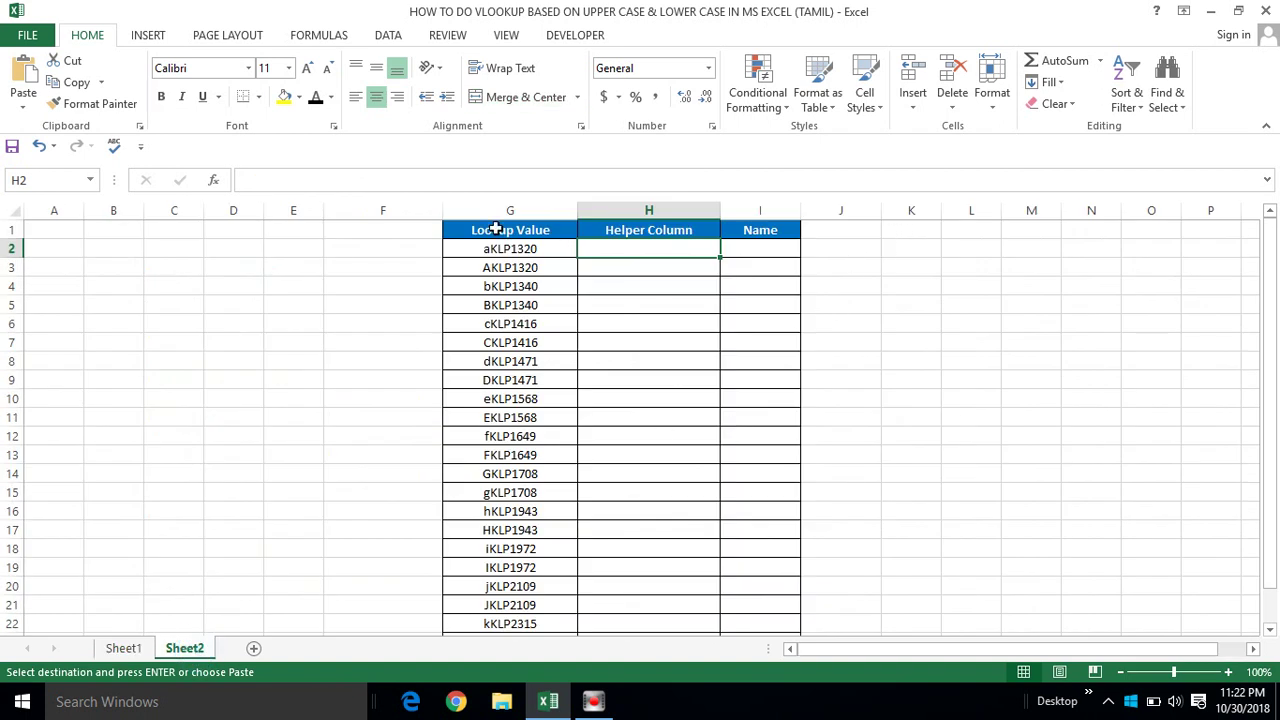
Delete the empty columns so Sheet2's table starts in column D
left_click(892, 246)
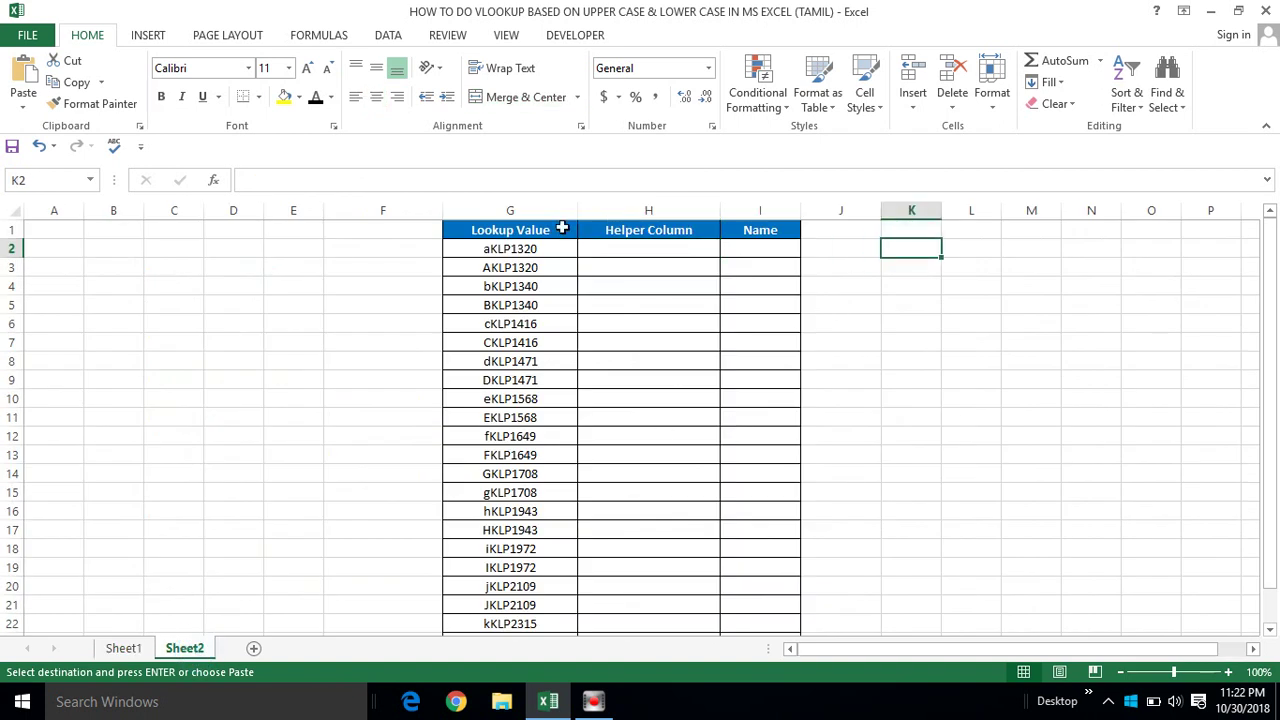
left_click(160, 210)
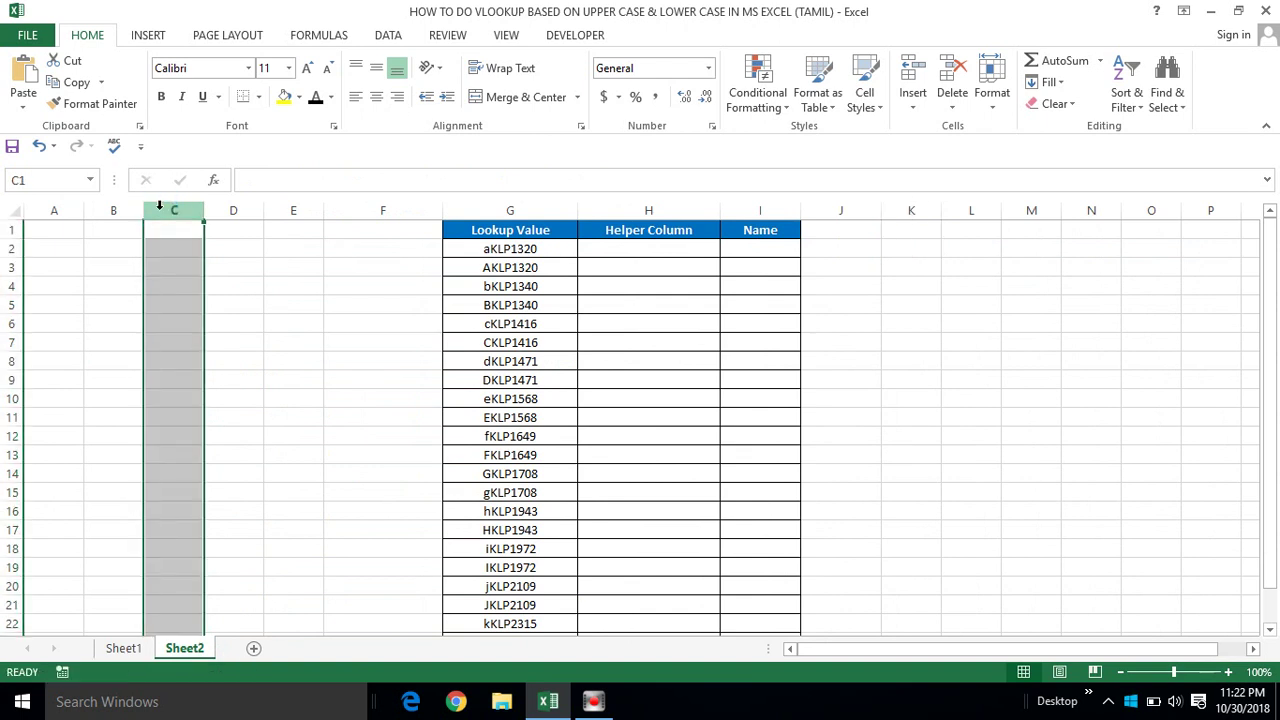
key("ctrl+minus")
key("ctrl+minus")
key("ctrl+minus")
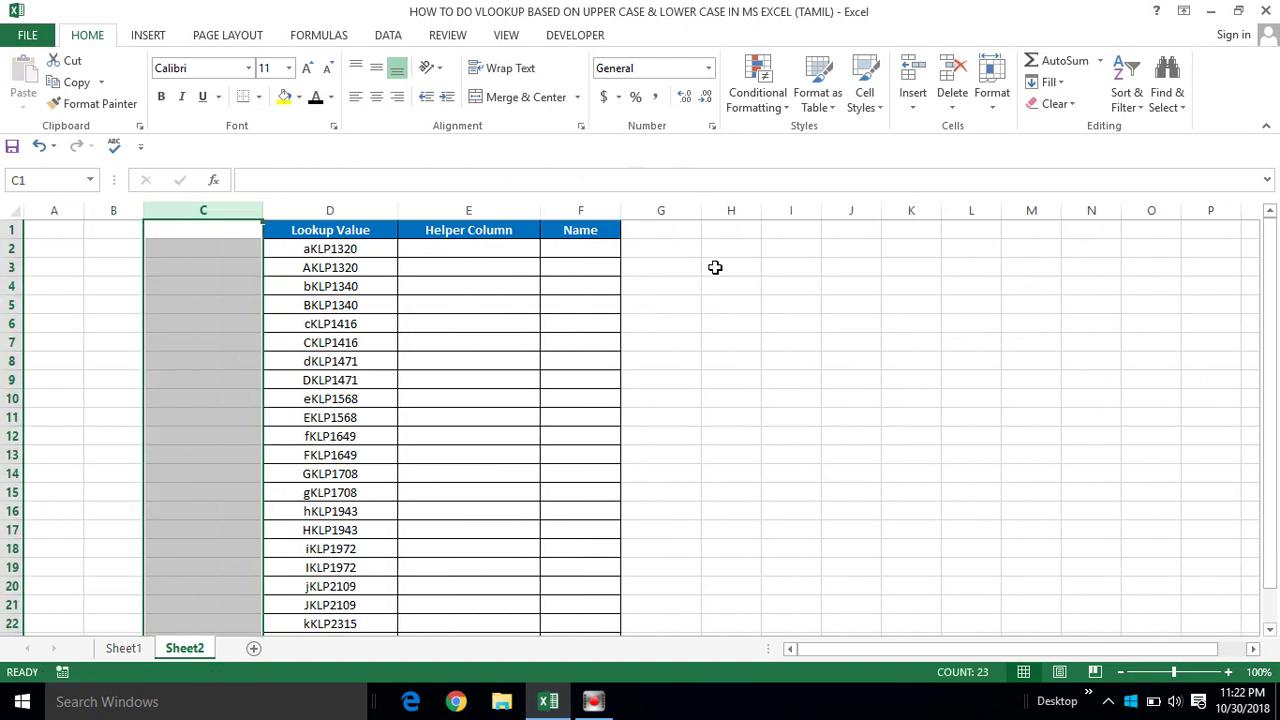
left_click(790, 247)
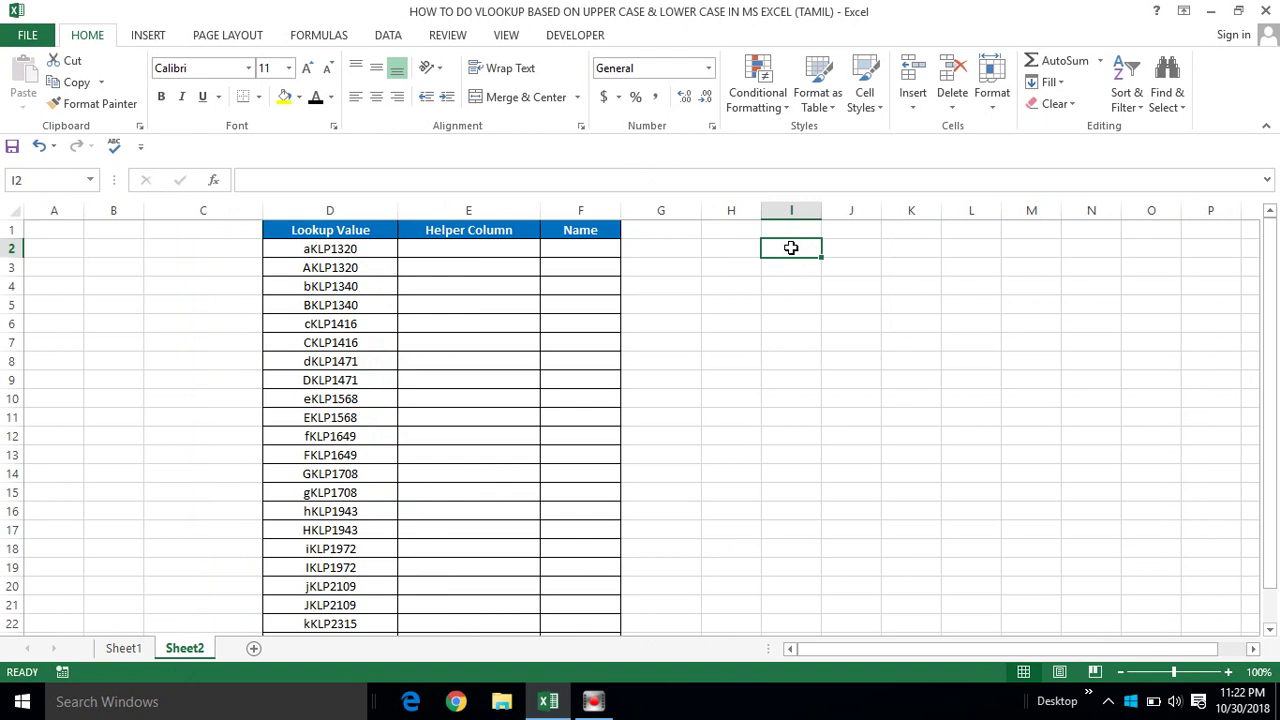
left_click(124, 650)
Paste Sheet1's case-check formula into Sheet2's I2 as a reference
key("ctrl+c")
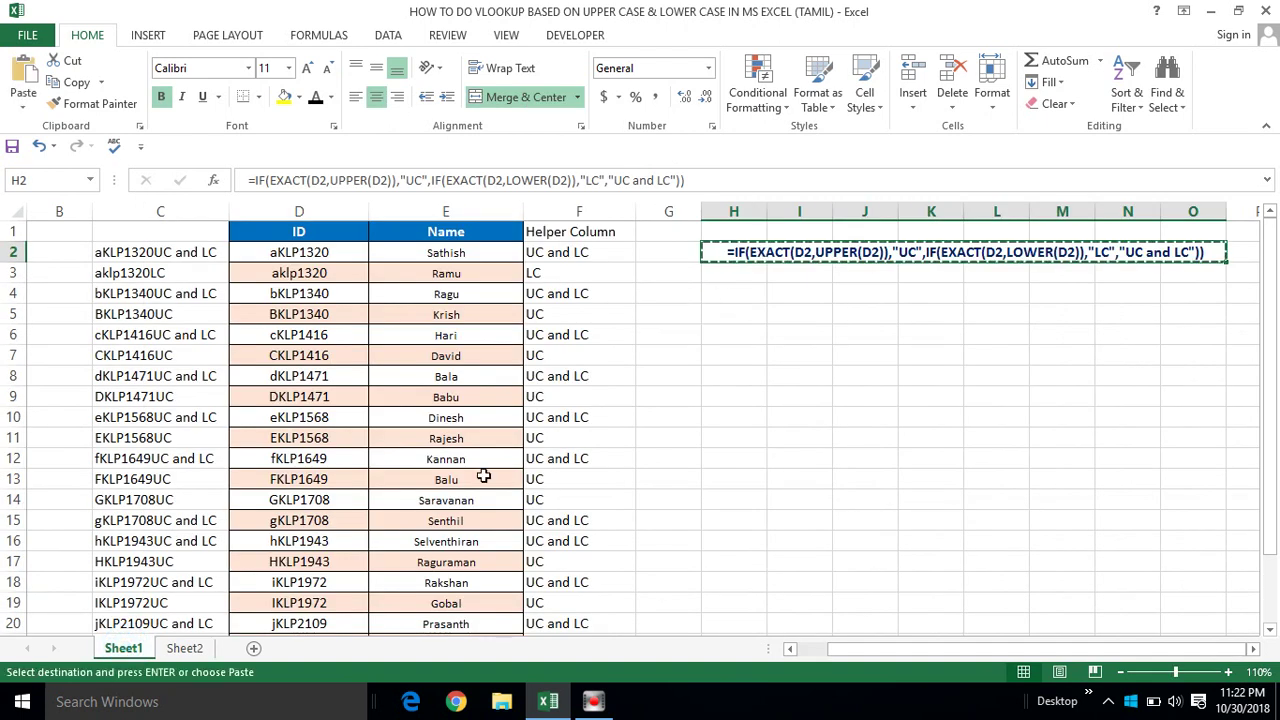
left_click(190, 649)
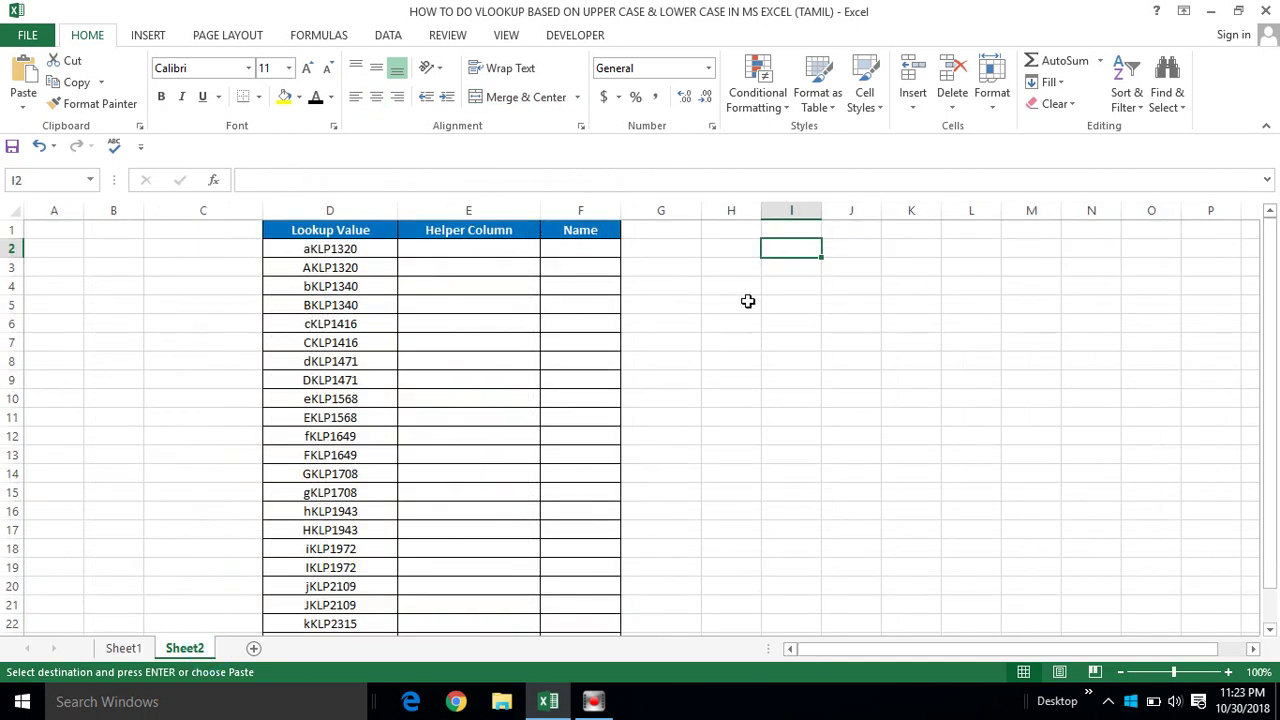
key("ctrl+v")
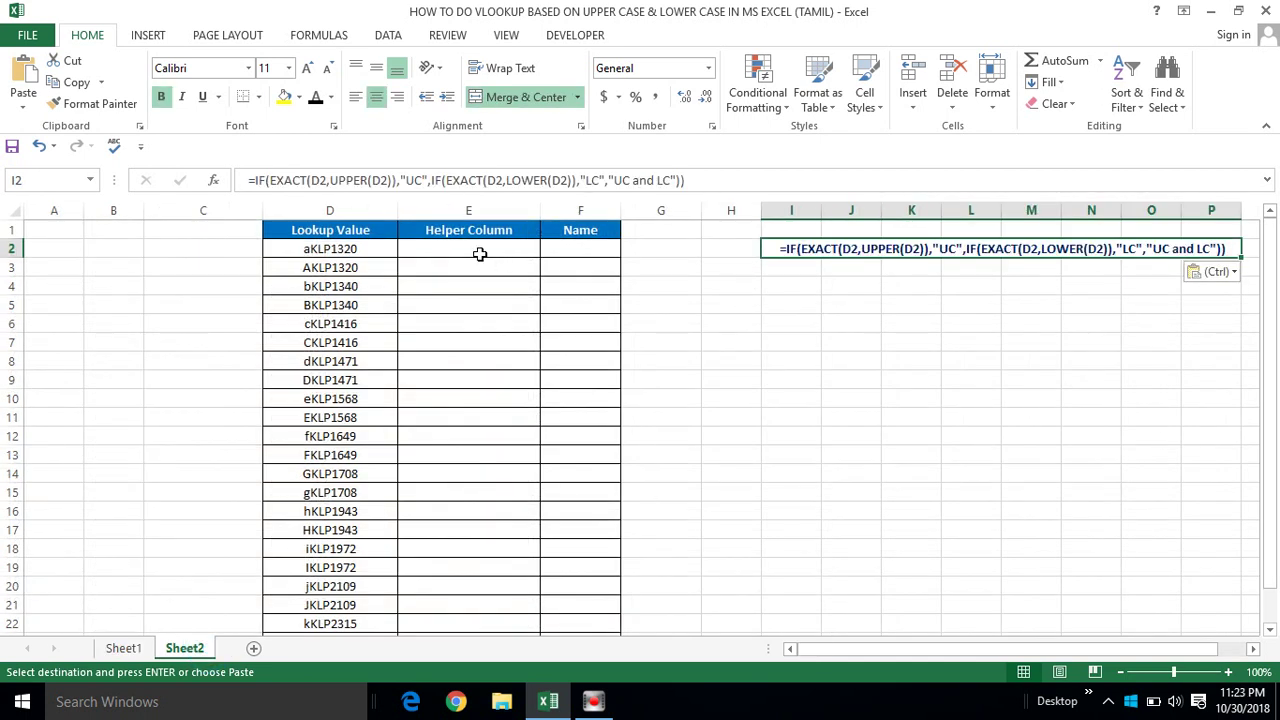
Begin the E2 formula with =IF(EXACT(D2,UPPER(D2)) for the uppercase test
left_click(481, 255)
type("=")
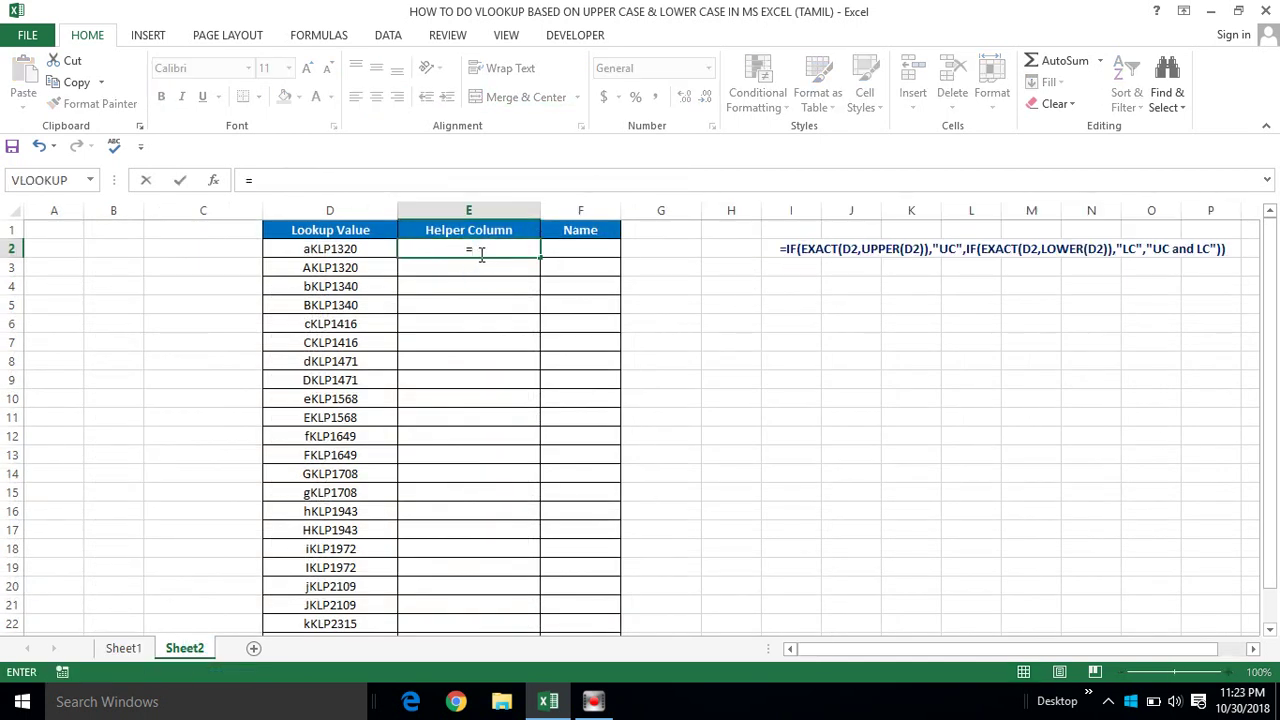
type("IF(")
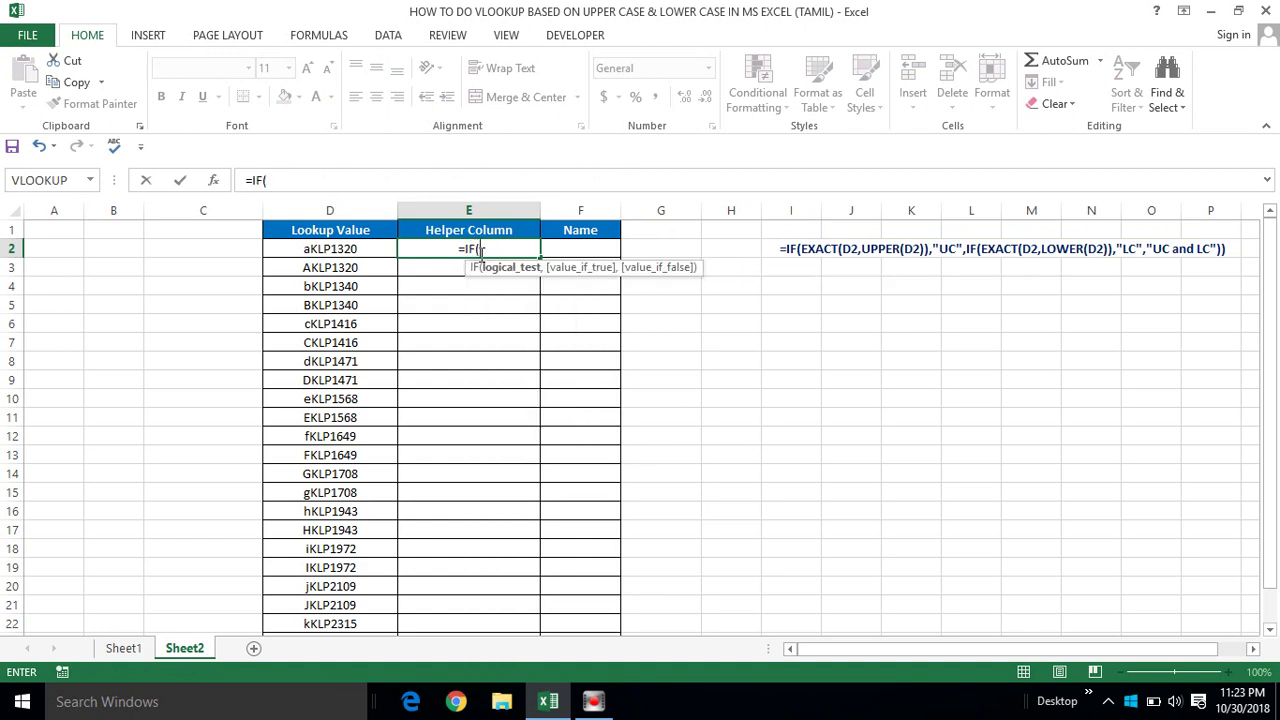
type("ex")
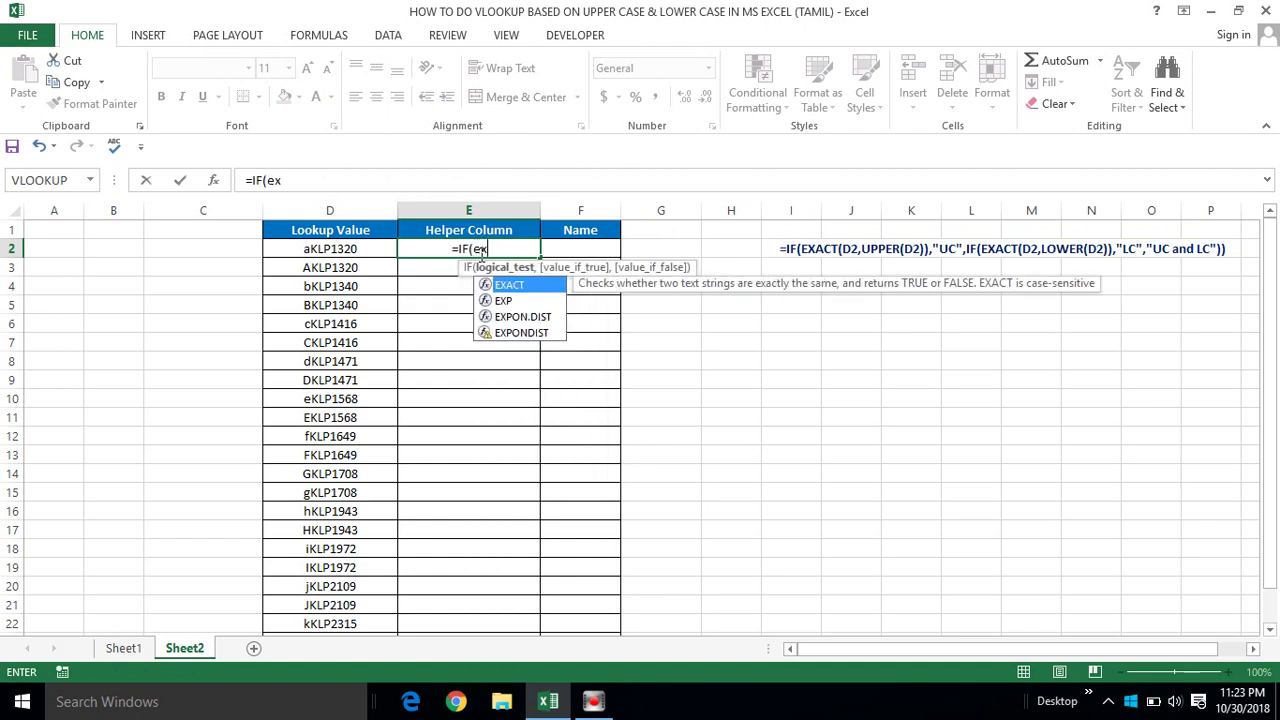
key("Tab")
left_click(354, 249)
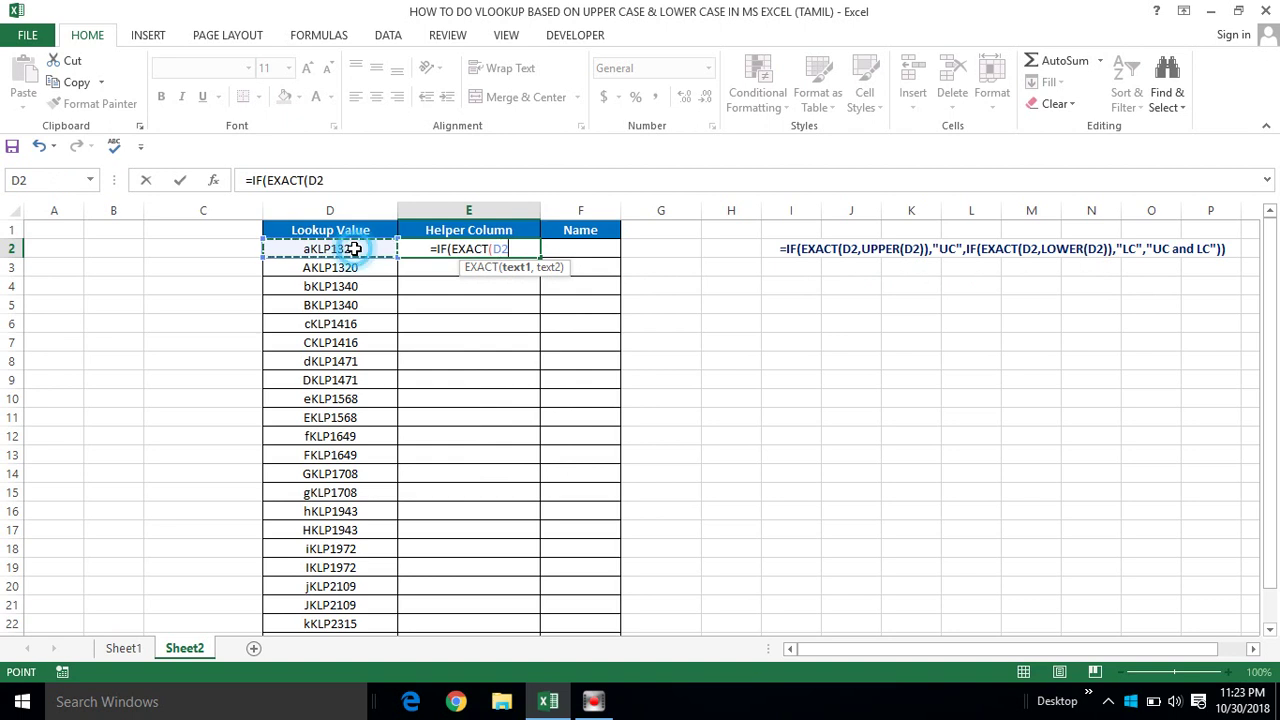
type(",")
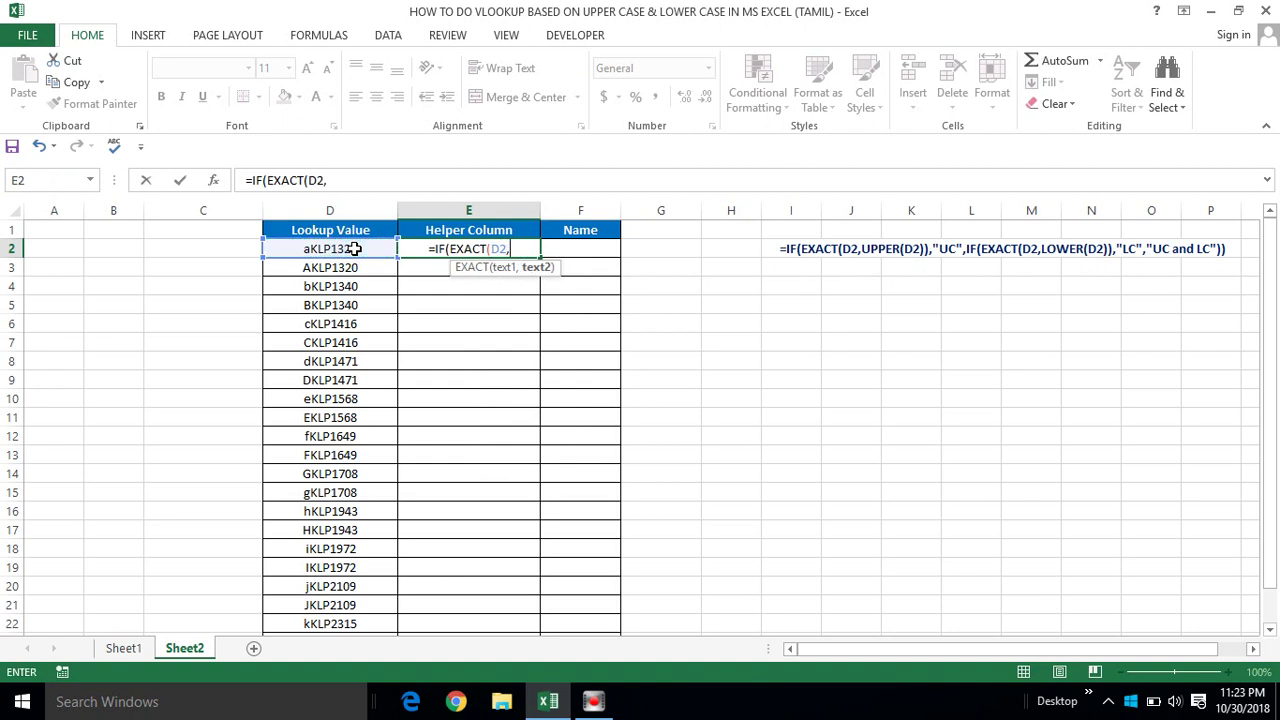
type("uppe")
key("Tab")
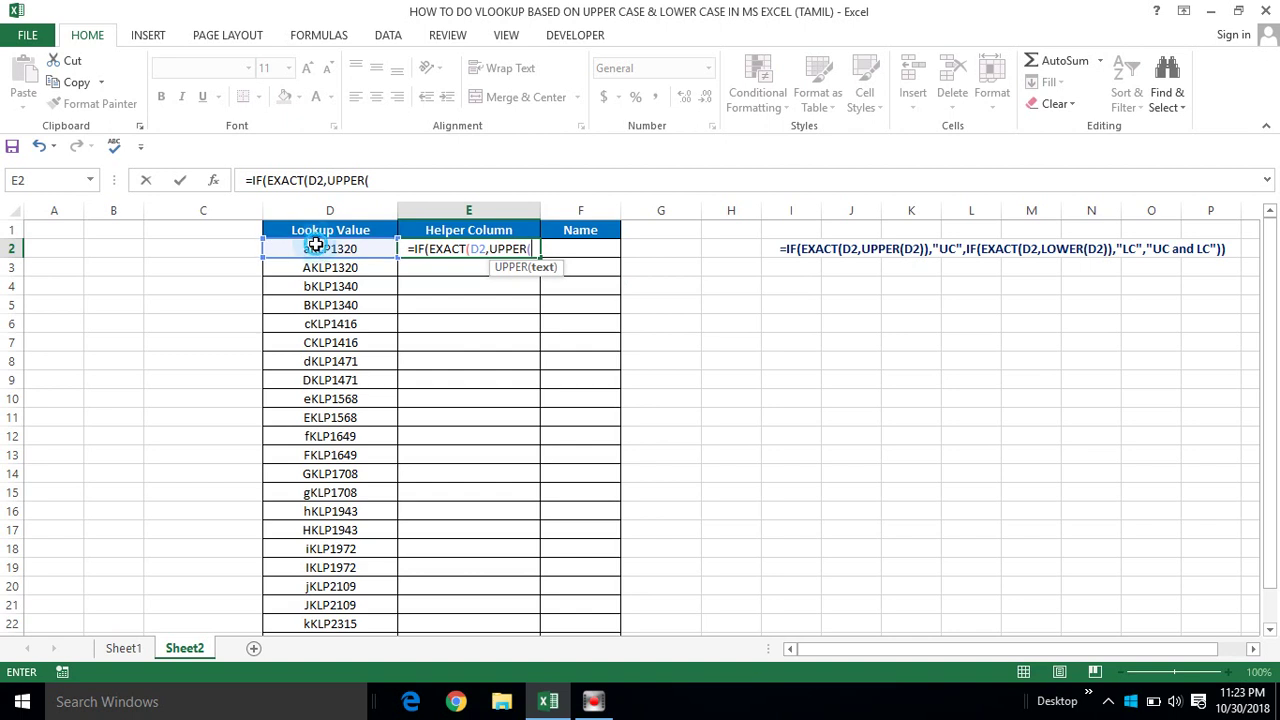
left_click(315, 246)
Finish E2 with "UC",IF(EXACT(D2,LOWER(D2)),"LC","UC and LC")) and commit it
type("))")
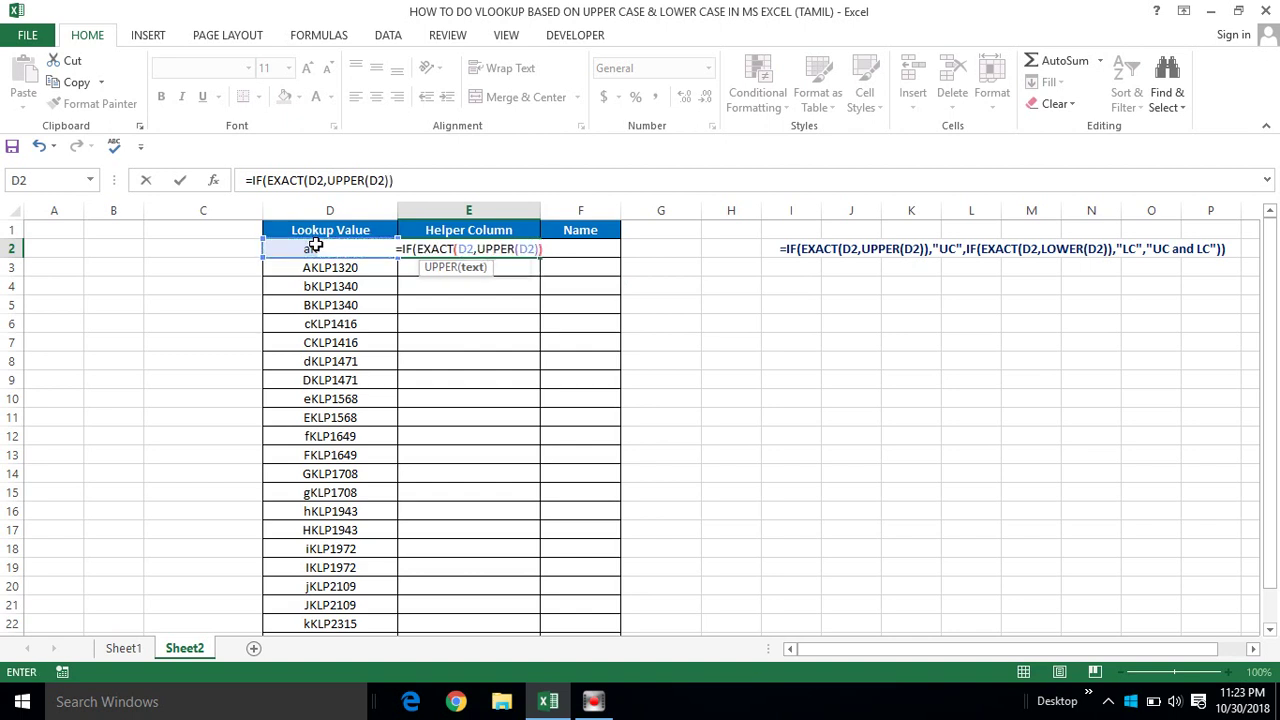
type(",\"")
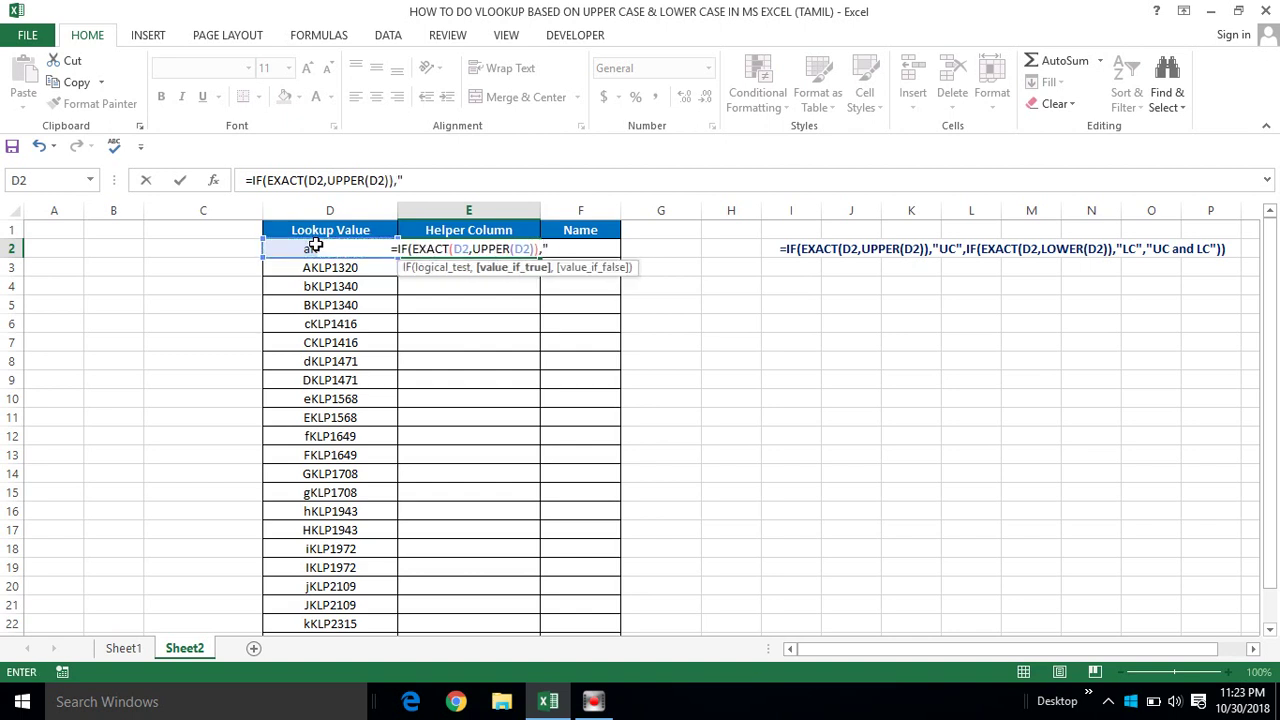
type("UC\",I")
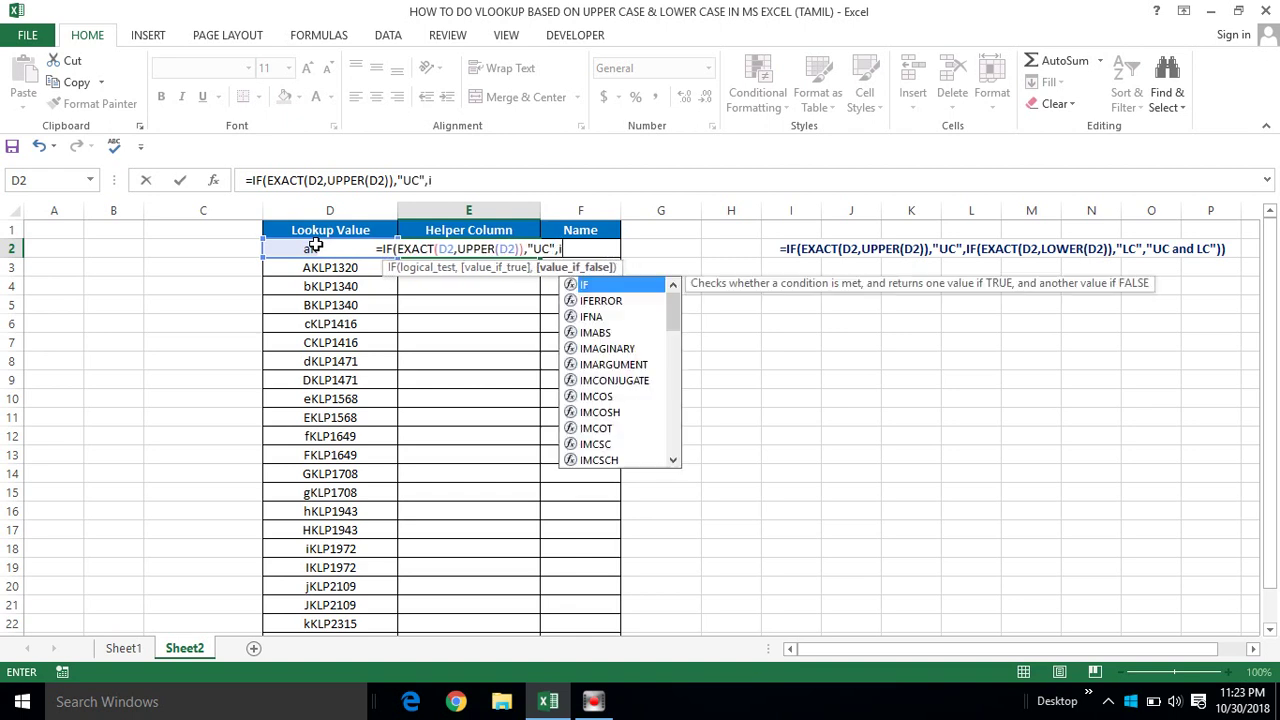
type("F(e")
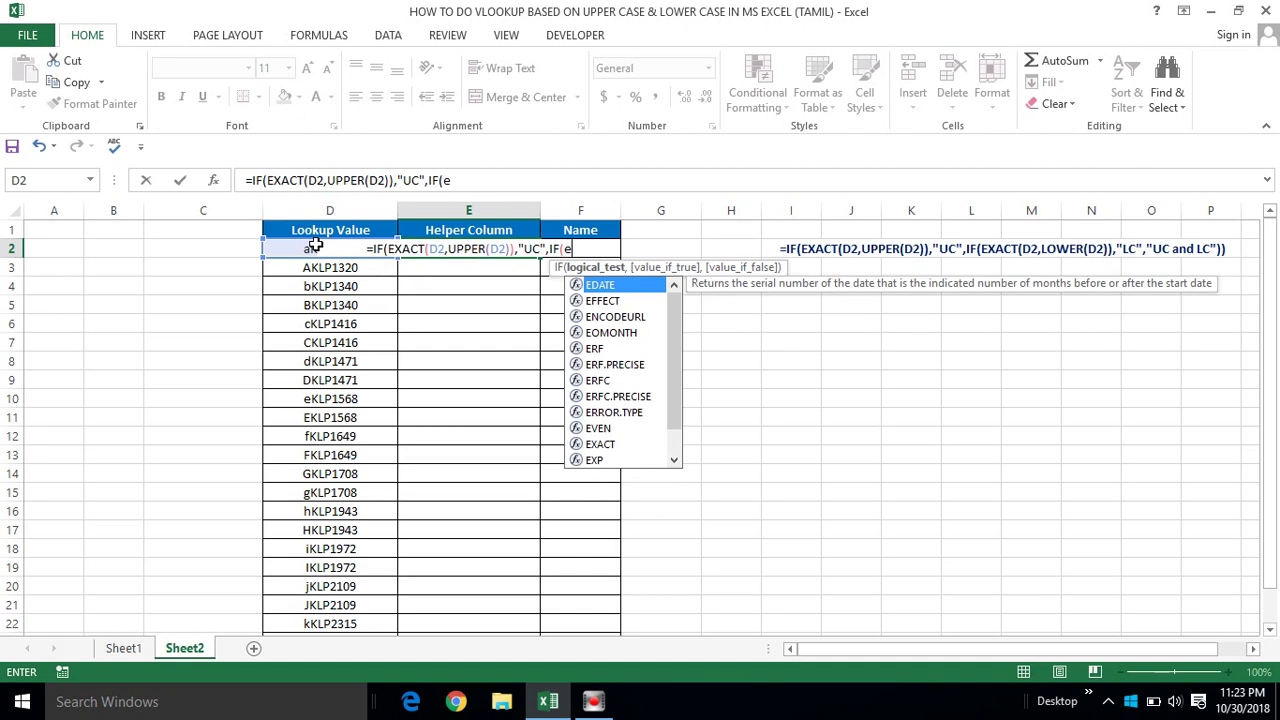
type("x")
key("Tab")
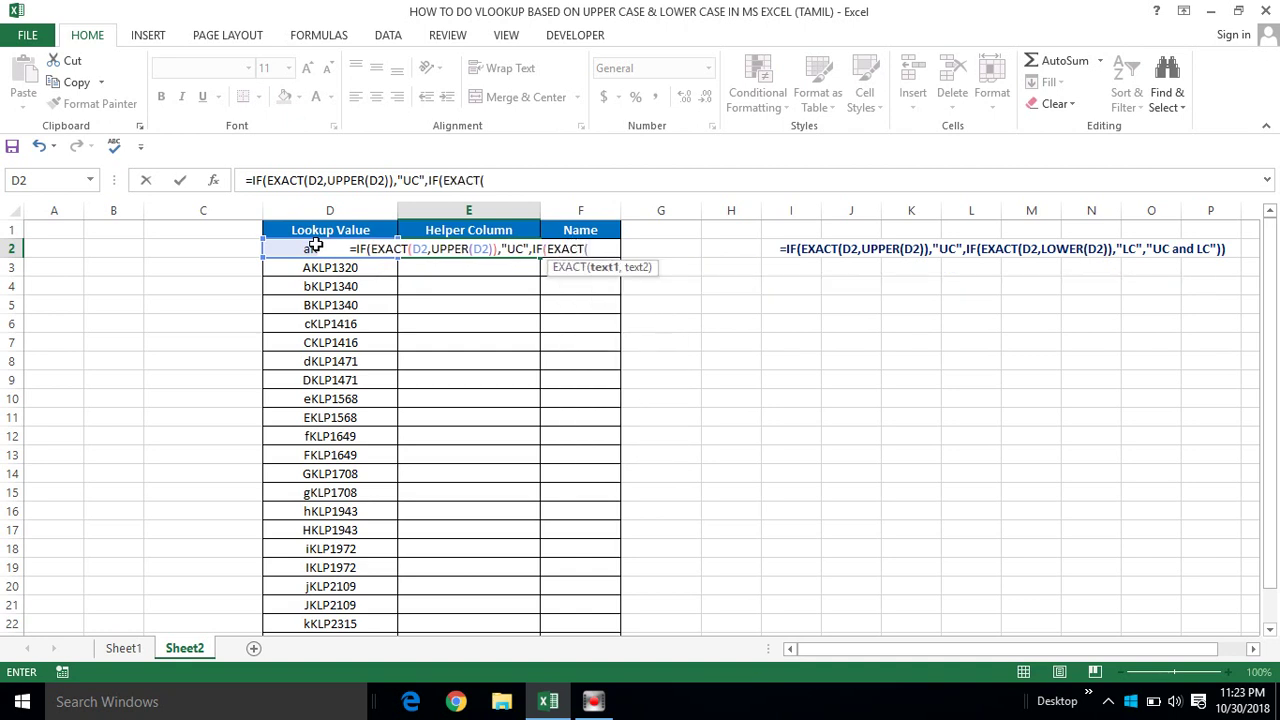
left_click(306, 248)
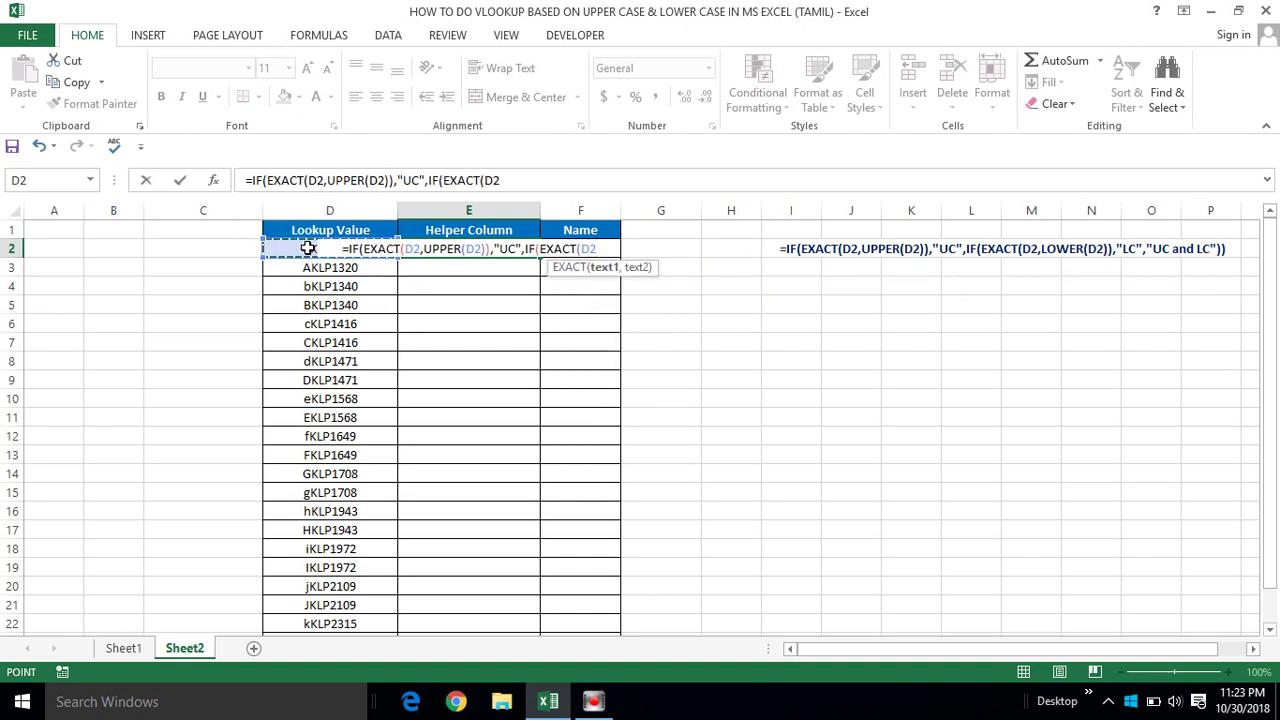
type(",lowe")
key("Tab")
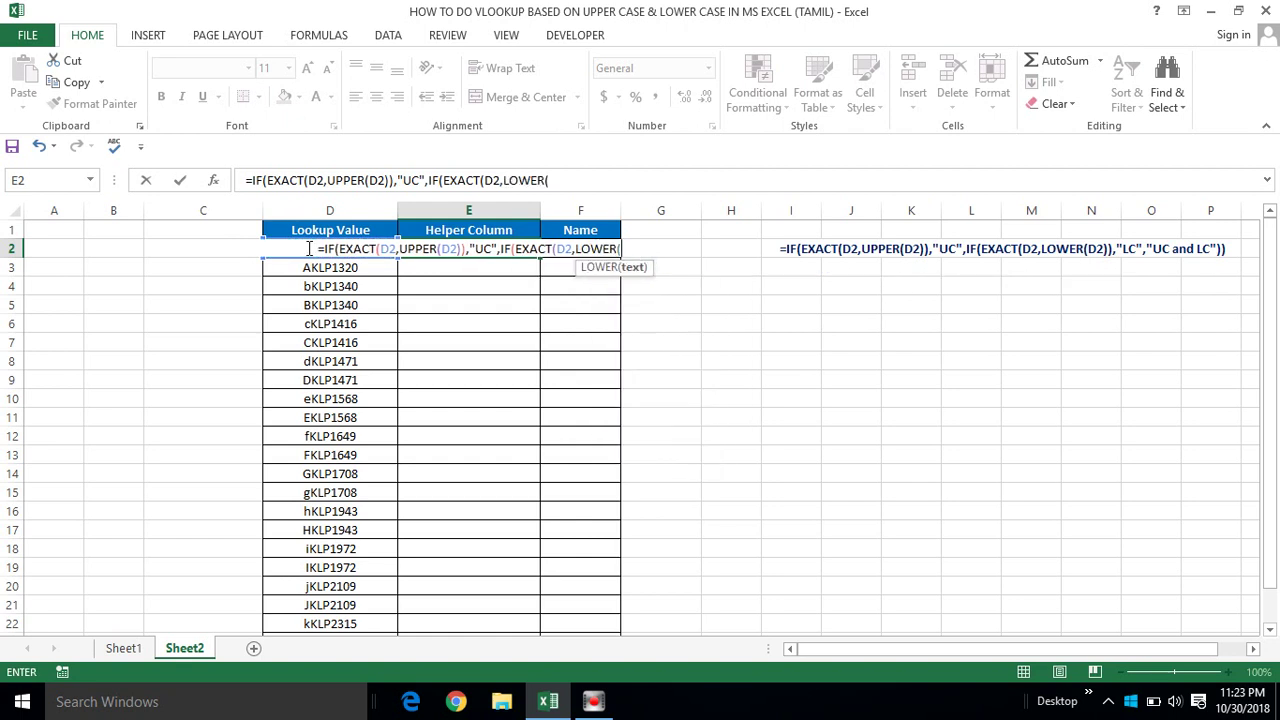
left_click(342, 262)
left_click(338, 249)
type("))")
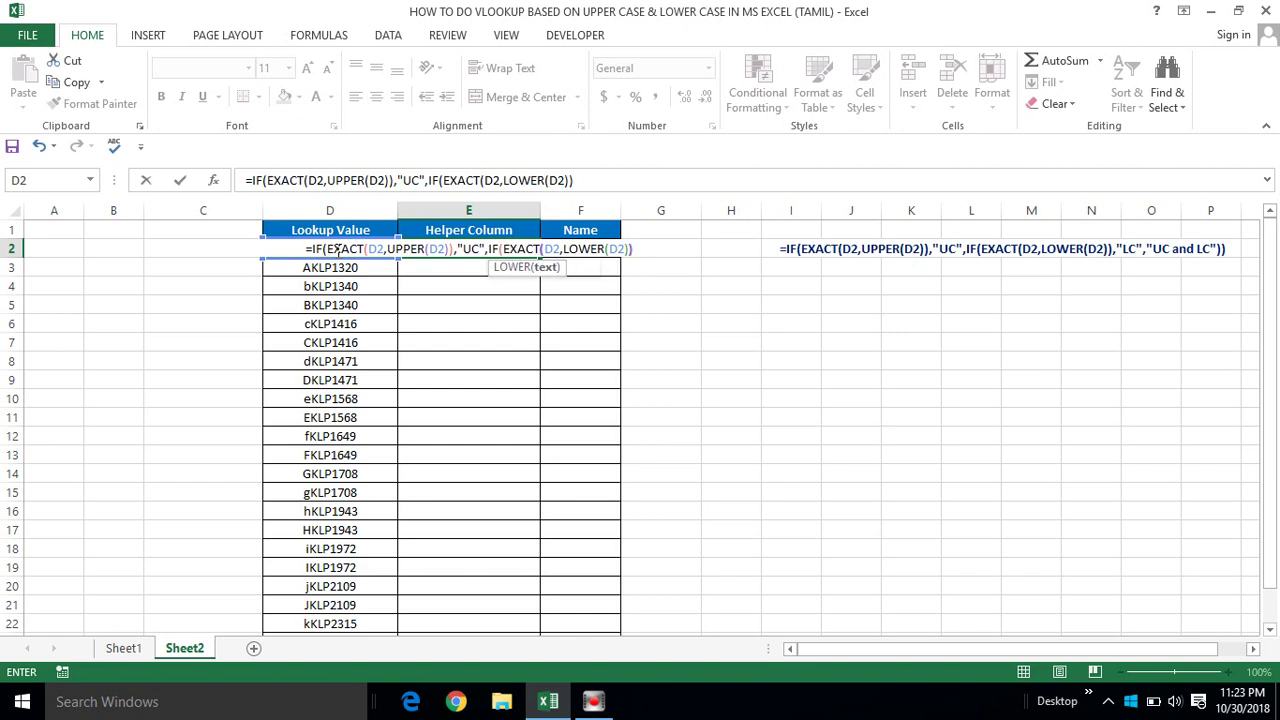
type(",\"LC\"")
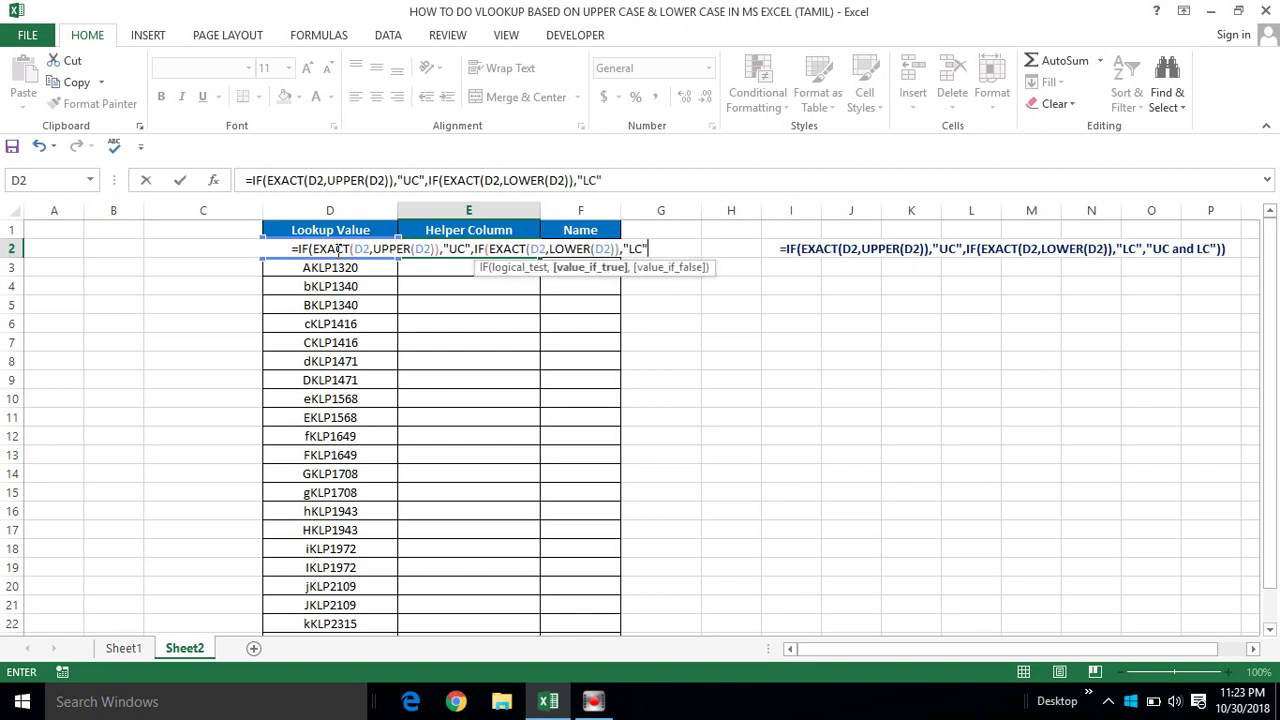
type(",\"")
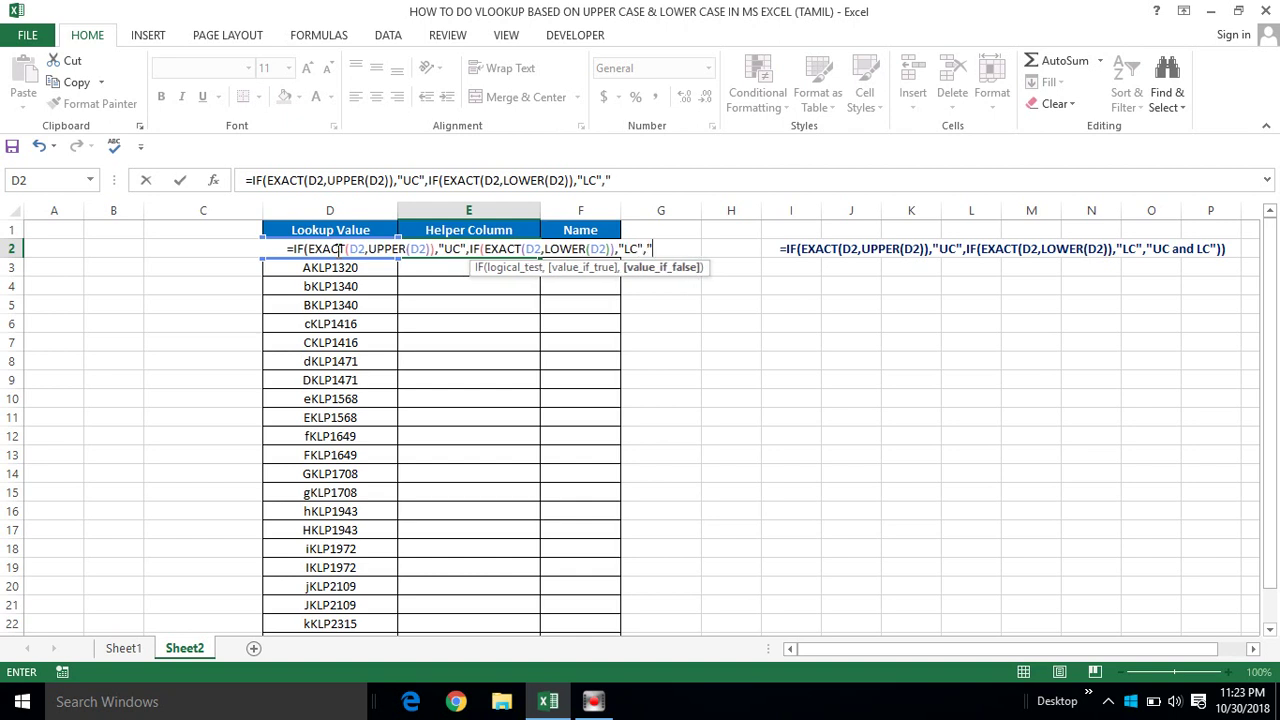
type("UC and ")
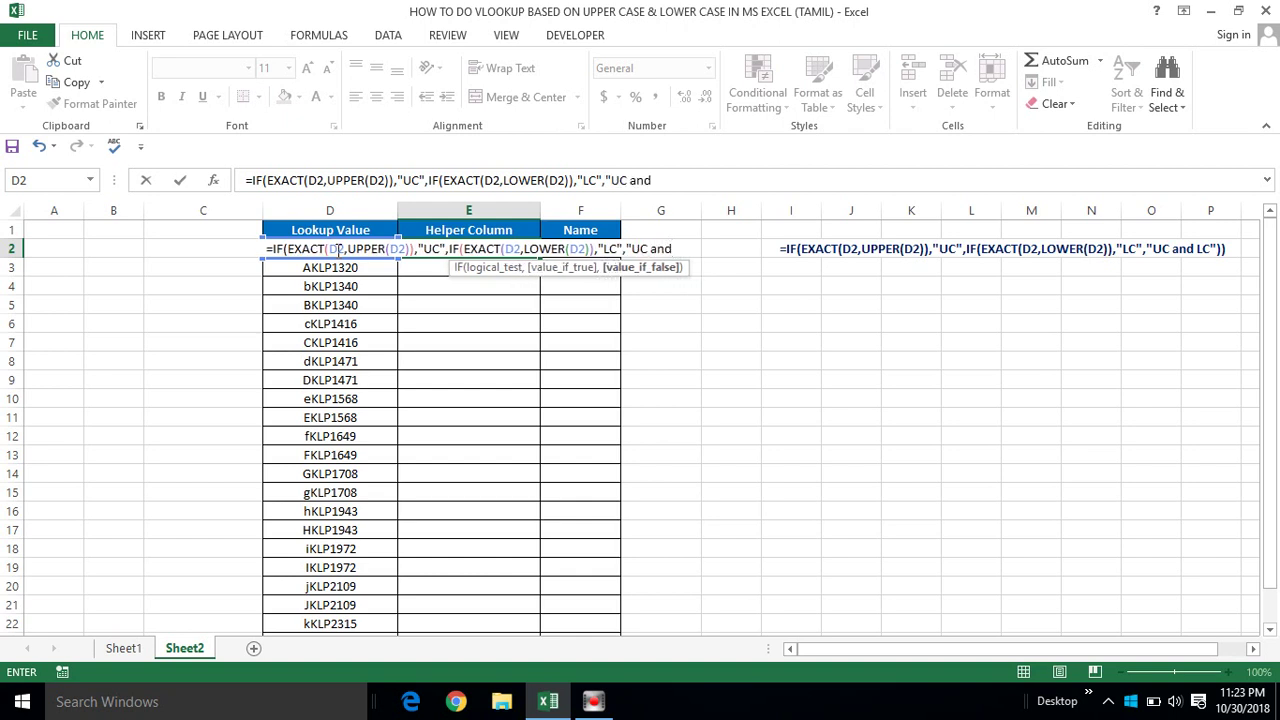
type("LC")
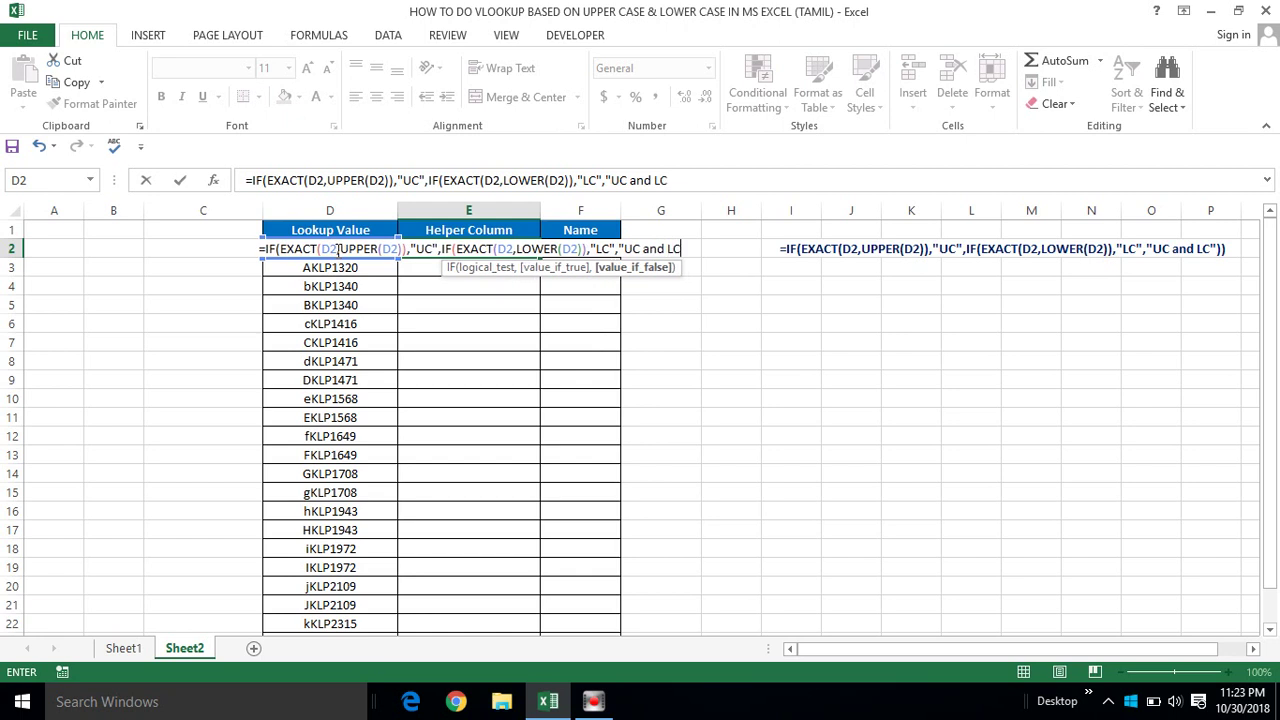
type("\"))")
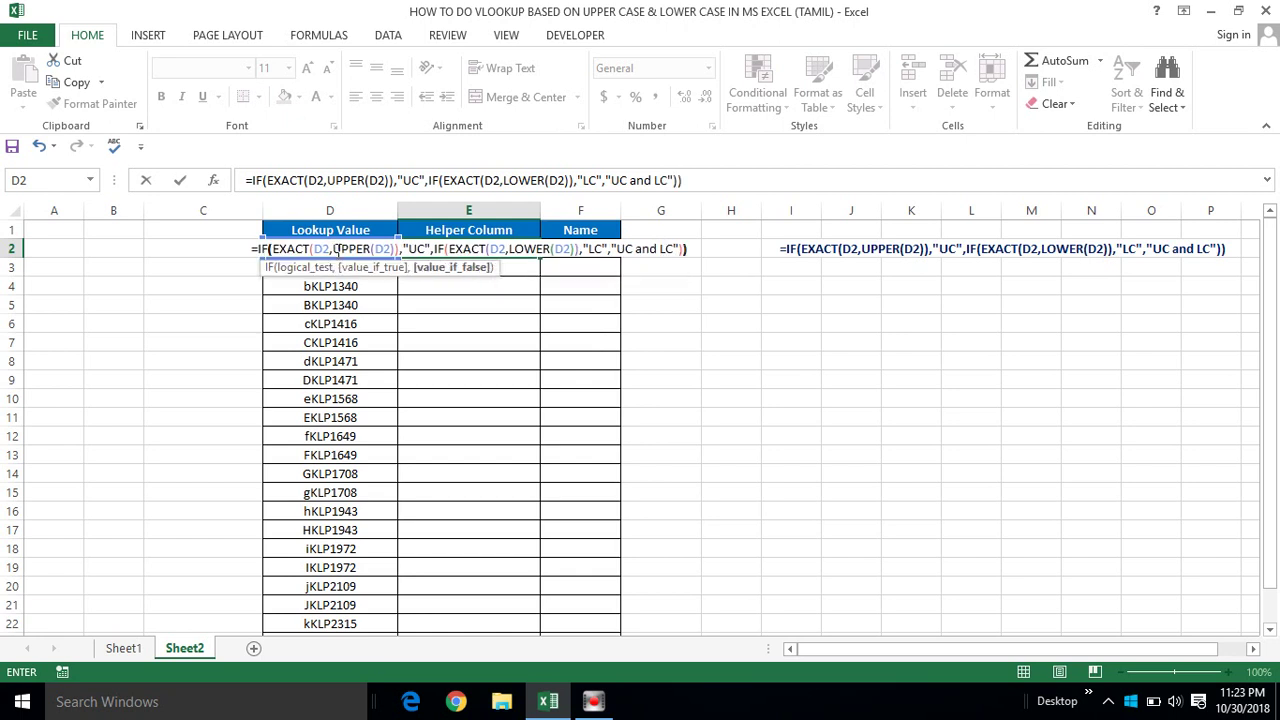
key("Return")
Fill the E2 case-check formula down through E24
left_click(329, 286)
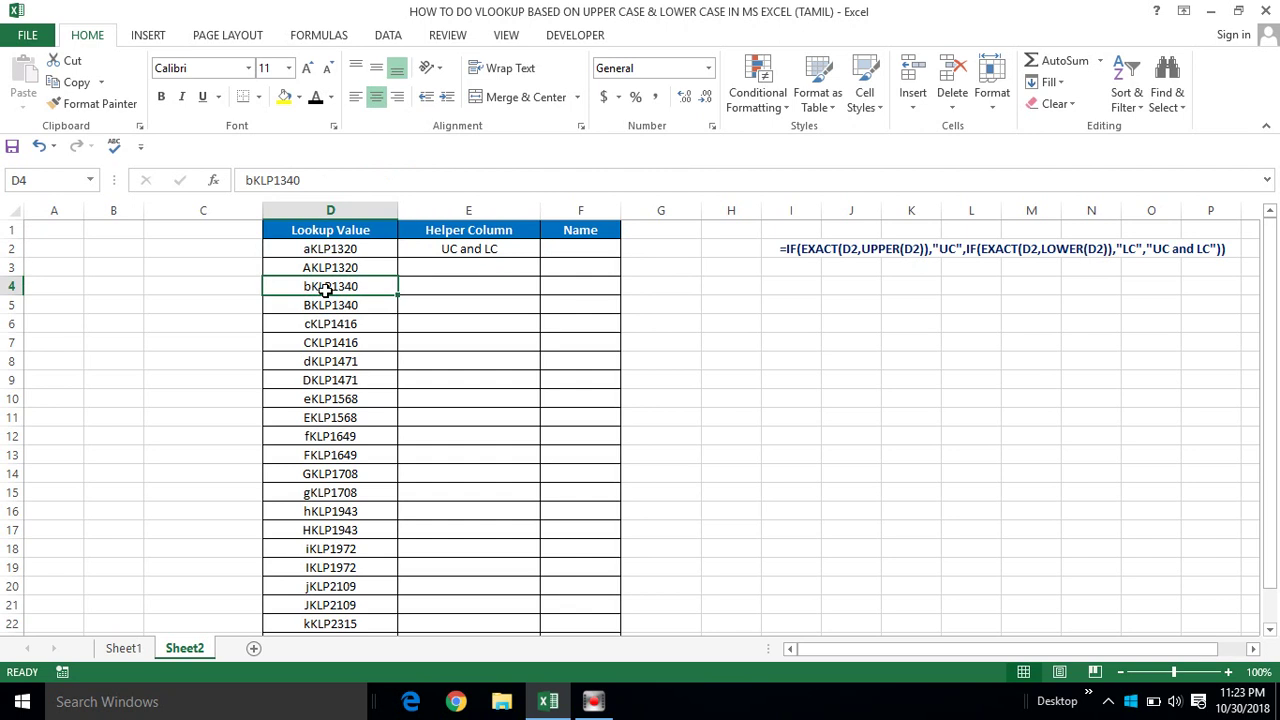
key("ctrl+Down")
key("Right")
key("Up")
key("Down")
key("ctrl+shift+Up")
key("ctrl+d")
Review the results, comparing aKLP1320 and lowercase kklp2315 with their labels
key("ctrl+Up")
key("Down")
key("Down")
key("Down")
key("Down")
key("Down")
key("Down")
key("Down")
key("Left")
key("Up")
key("Up")
key("Up")
key("Up")
key("Up")
key("Up")
key("ctrl+c")
key("Escape")
key("Down")
key("Down")
key("Down")
key("Down")
key("Down")
key("Down")
key("Down")
key("Down")
key("Down")
key("Down")
key("Down")
key("ctrl+Down")
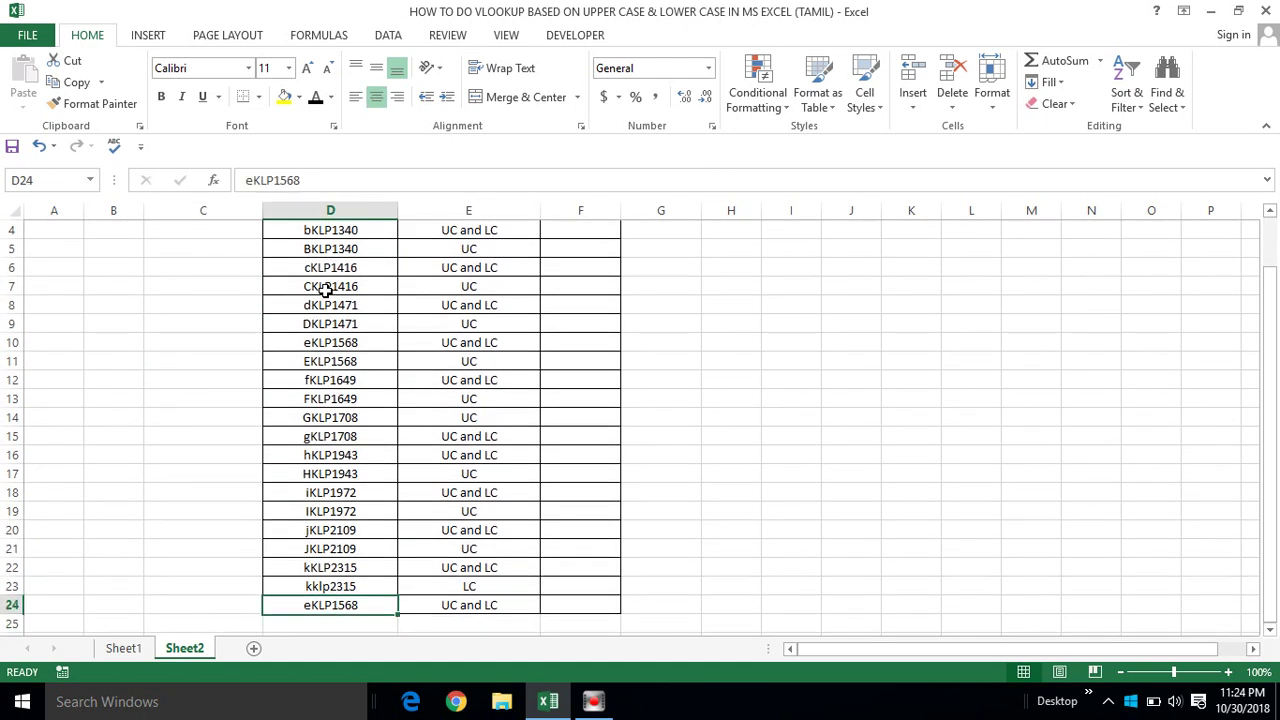
key("Up")
key("Up")
key("Down")
key("Down")
key("Up")
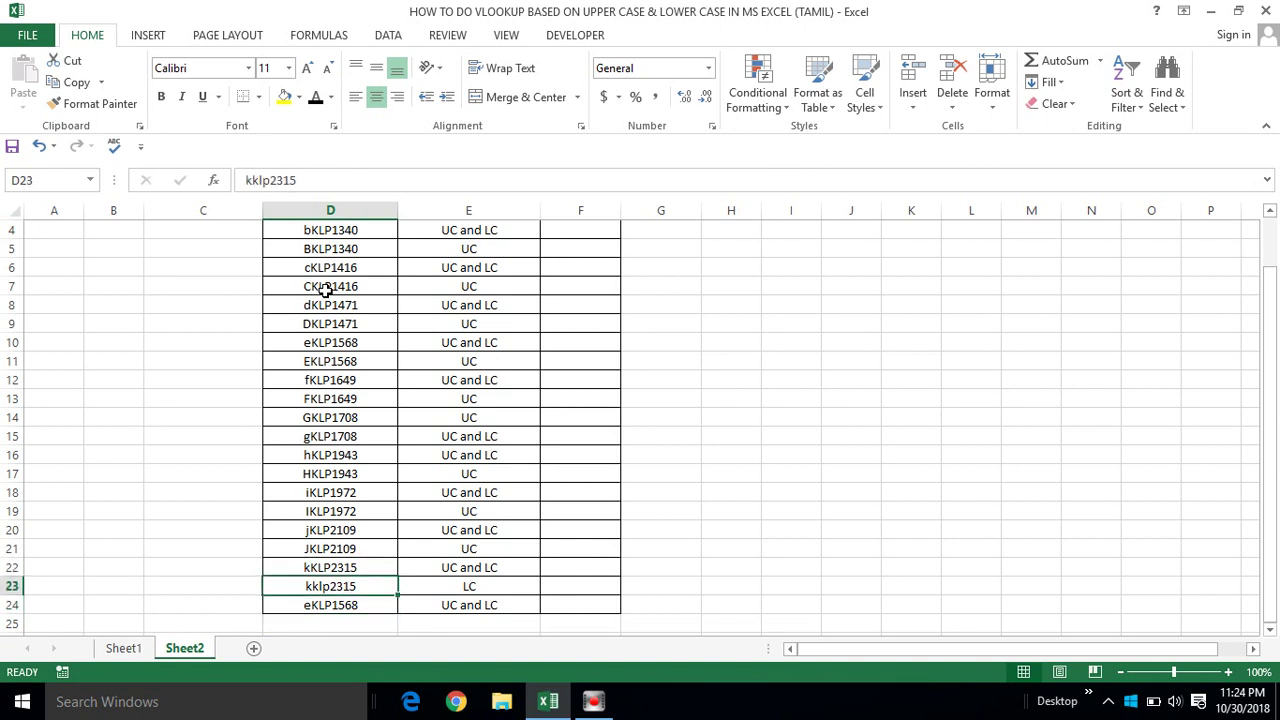
key("shift+Right")
key("shift+Right")
key("shift+Left")
Start a CONCATENATE key formula in C2 beside the lookup values
key("ctrl+Up")
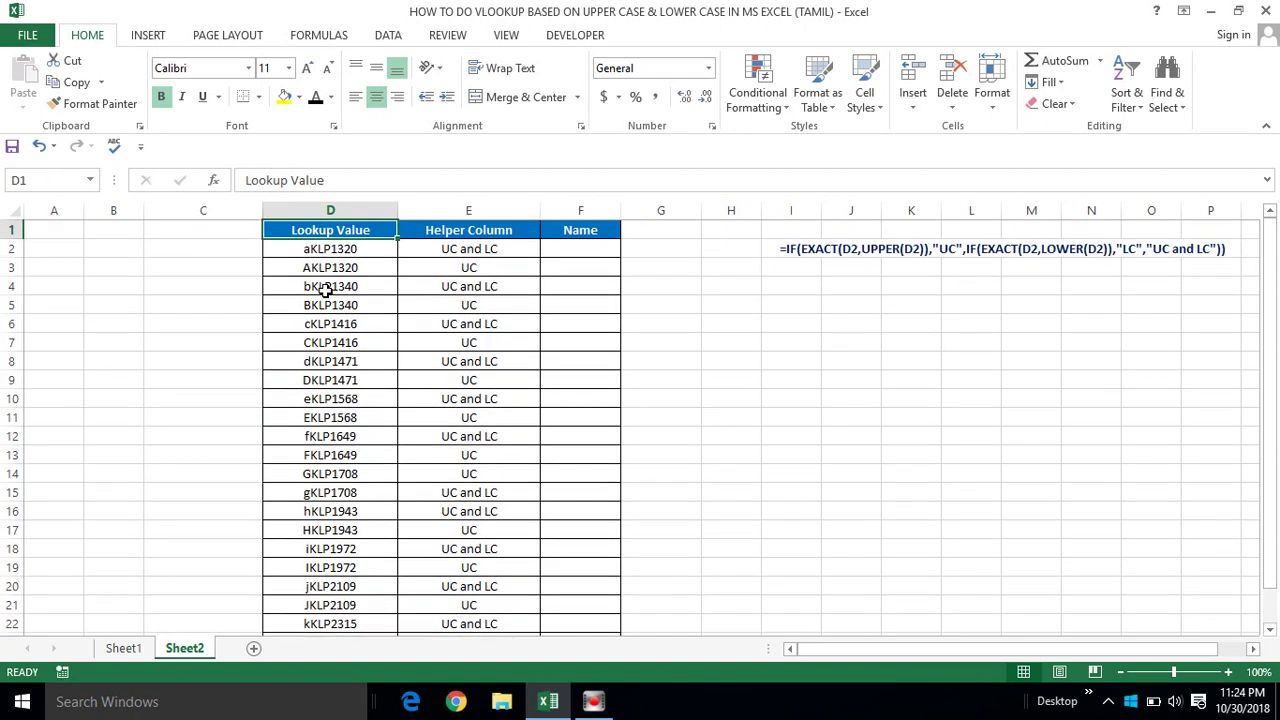
key("Right")
key("Right")
key("shift+Down")
key("shift+Up")
key("Left")
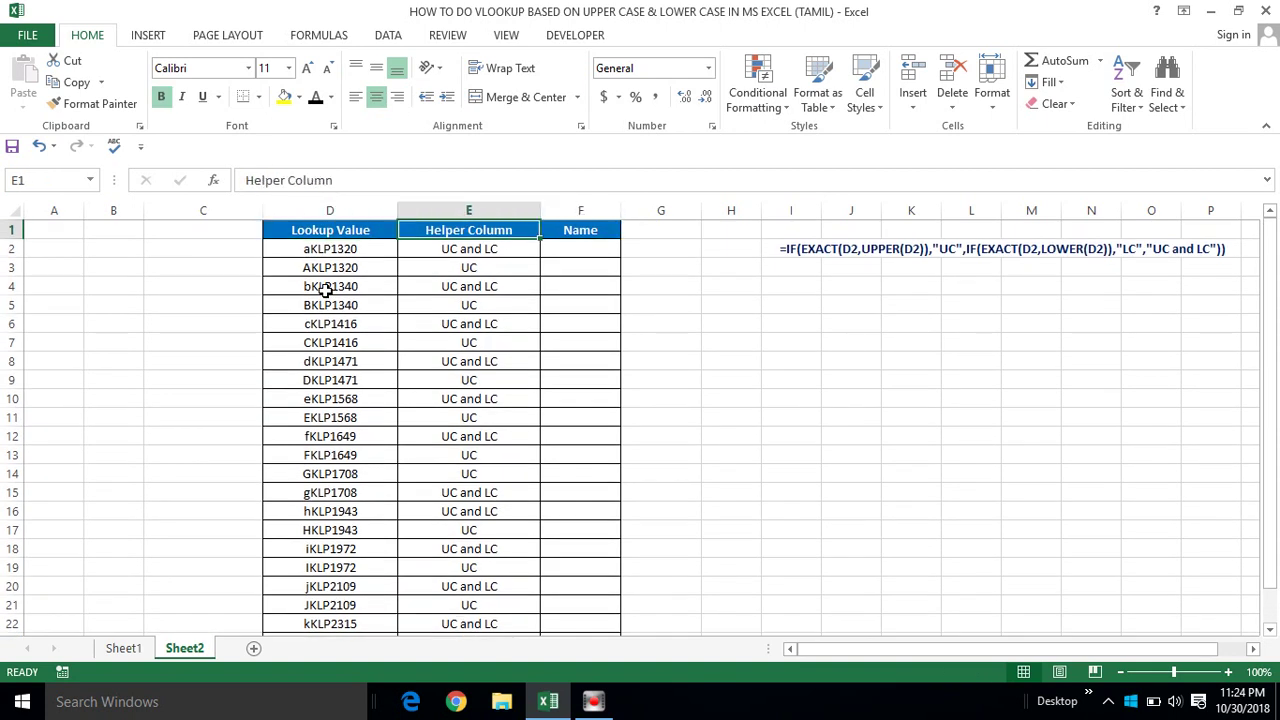
key("Down")
key("Left")
key("Left")
key("Left")
key("Right")
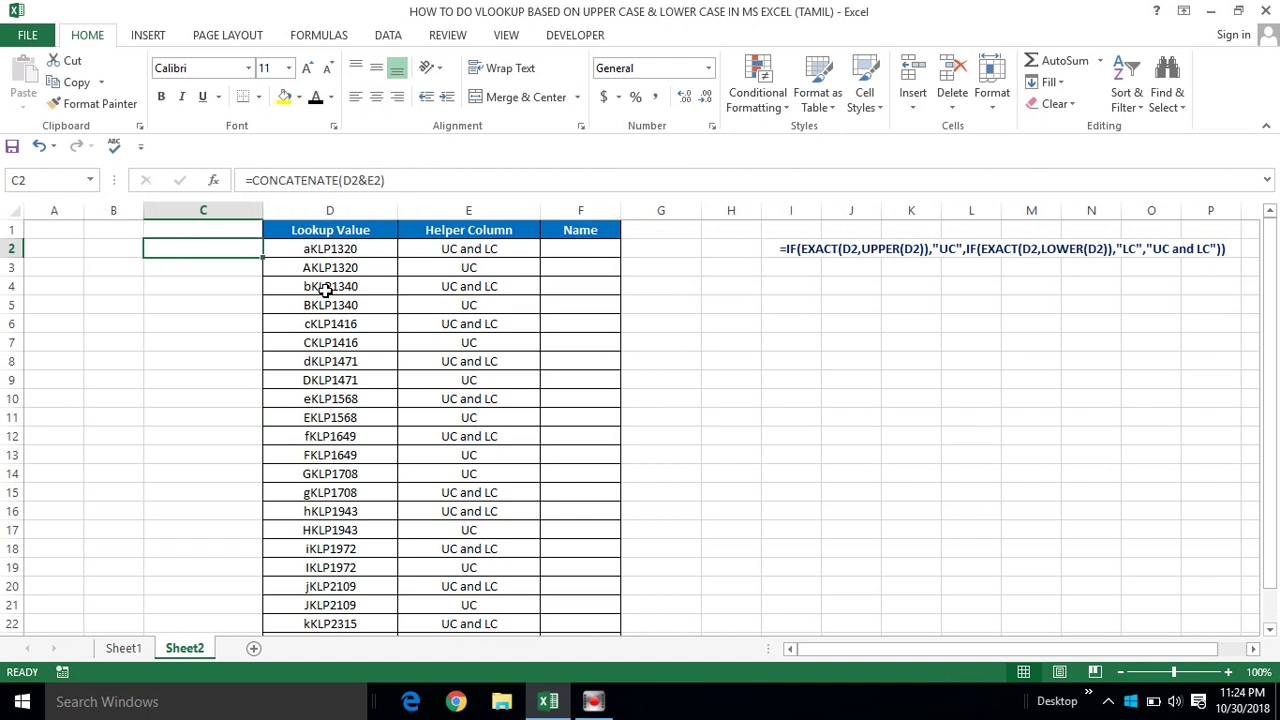
type("=conc")
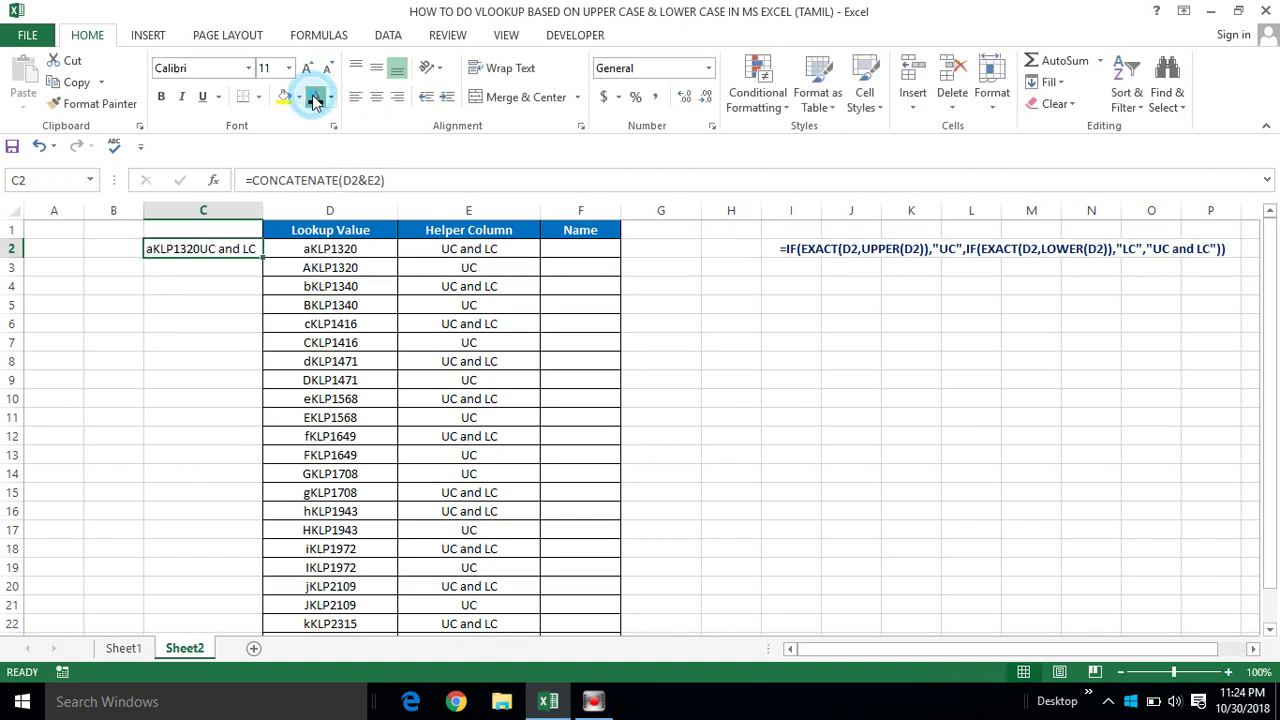
Enter =CONCATENATE(D2&E2) in C2, joining the lookup value with its Helper Column result
key("Delete")
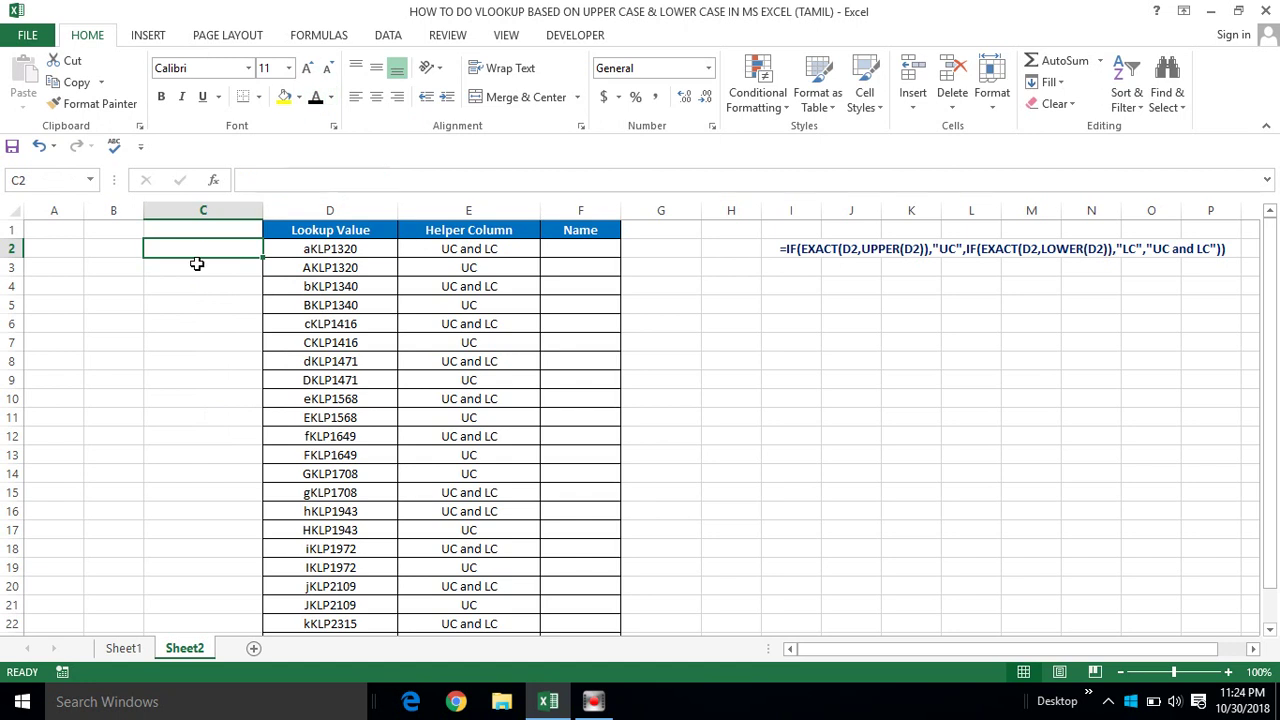
type("=conc")
key("Tab")
key("Right")
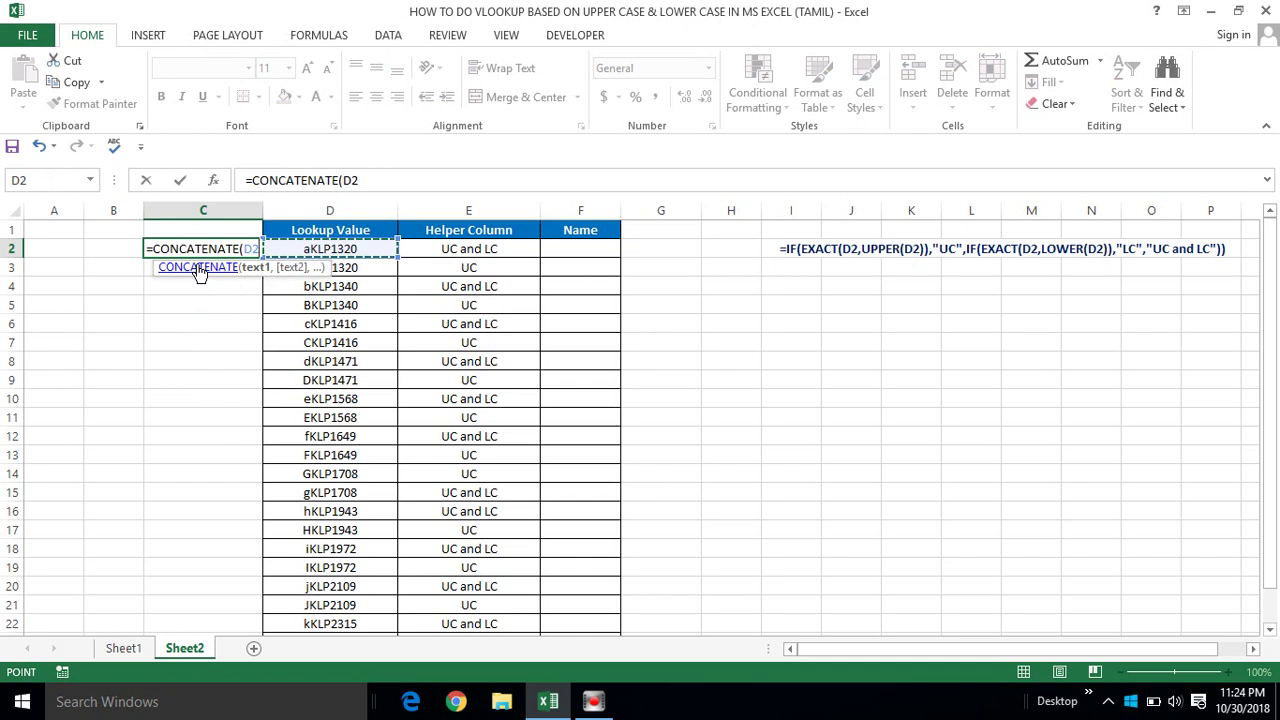
type("&")
key("Right")
key("Right")
key("Right")
key("Left")
key("Return")
Copy the C2 join formula down through C24, producing keys like aKLP1320UC
key("Up")
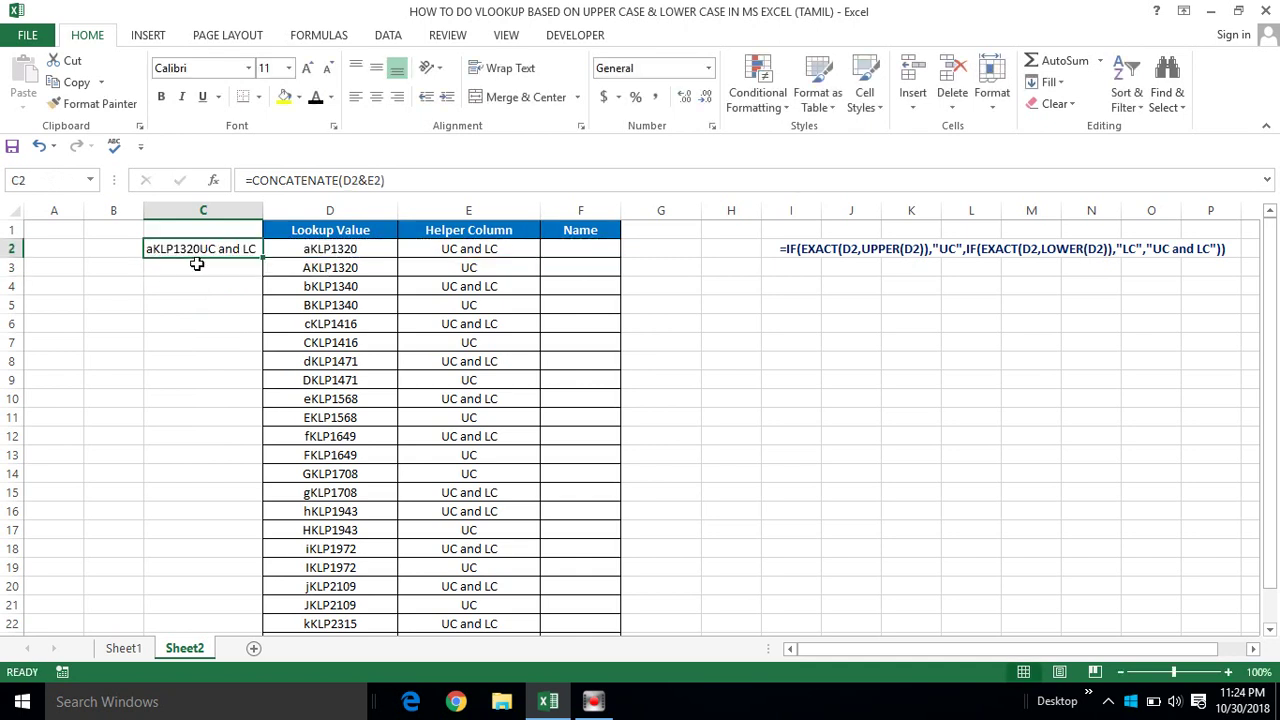
key("ctrl+c")
key("Right")
key("Right")
key("ctrl+Down")
key("Left")
key("Left")
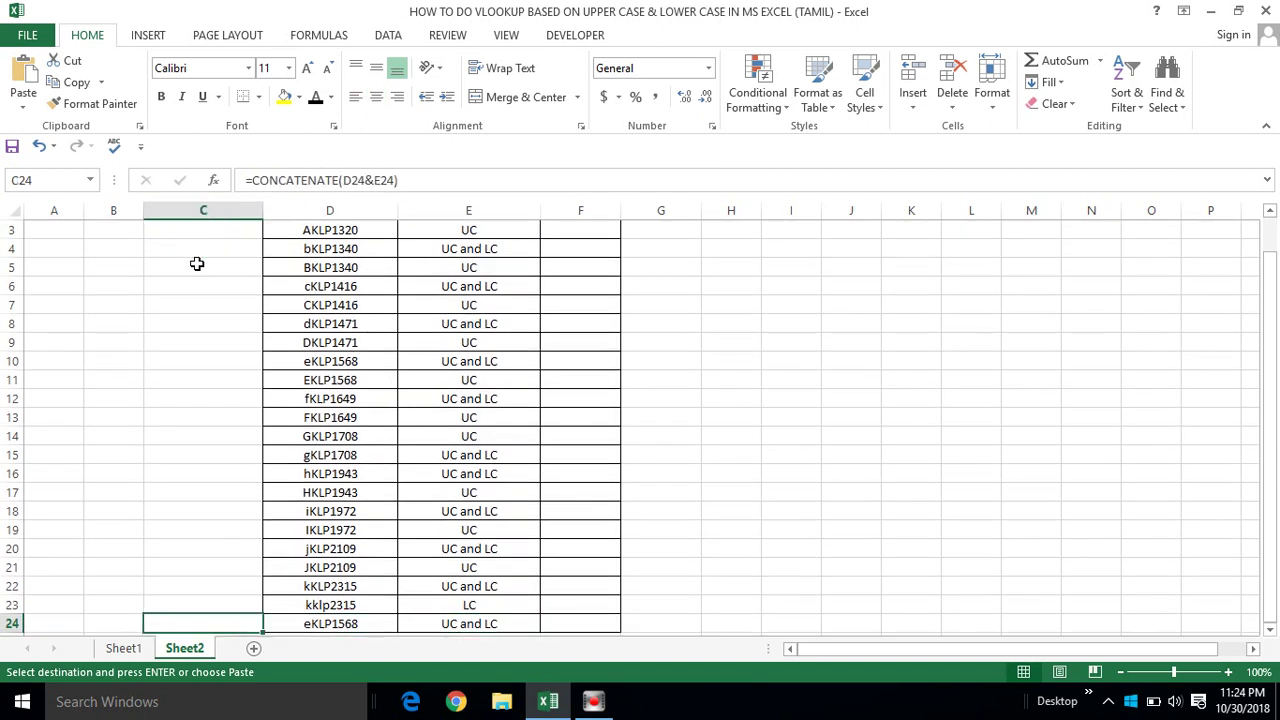
key("ctrl+shift+Up")
scroll(198, 264, "up", 3)
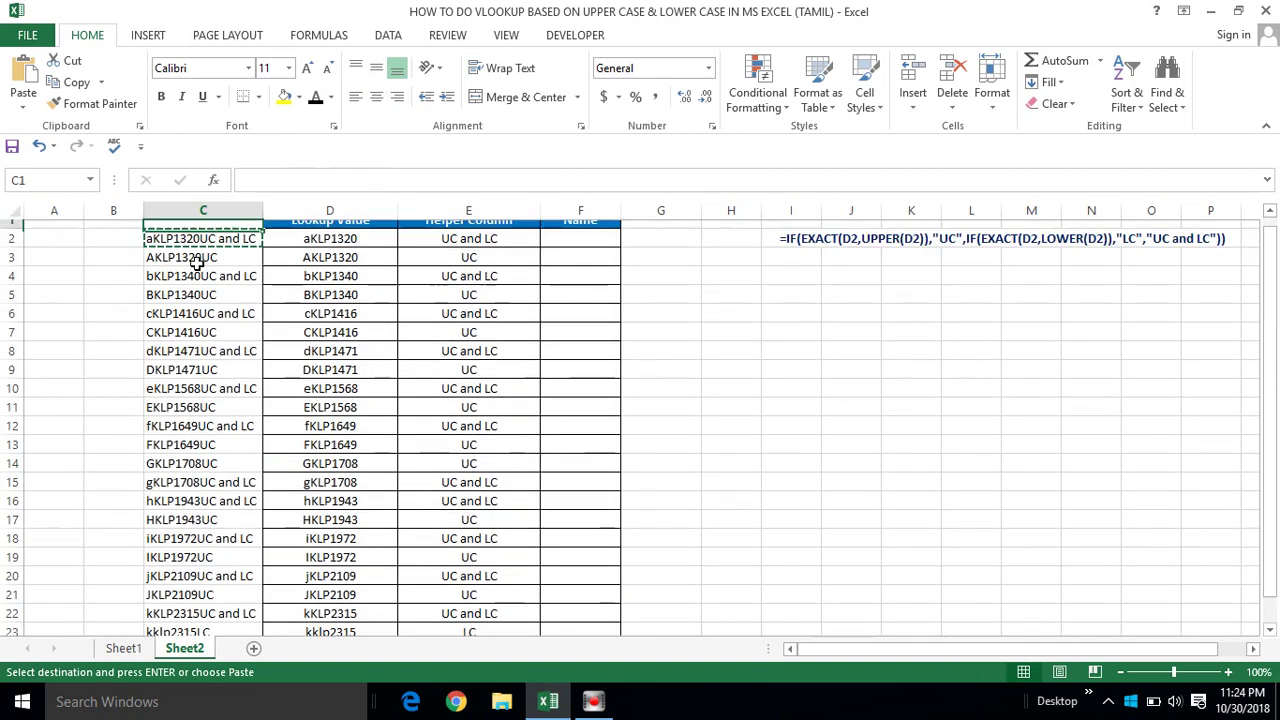
left_click(198, 265)
Select the Helper Column and inspect its case-check formula in E2
key("Escape")
key("Right")
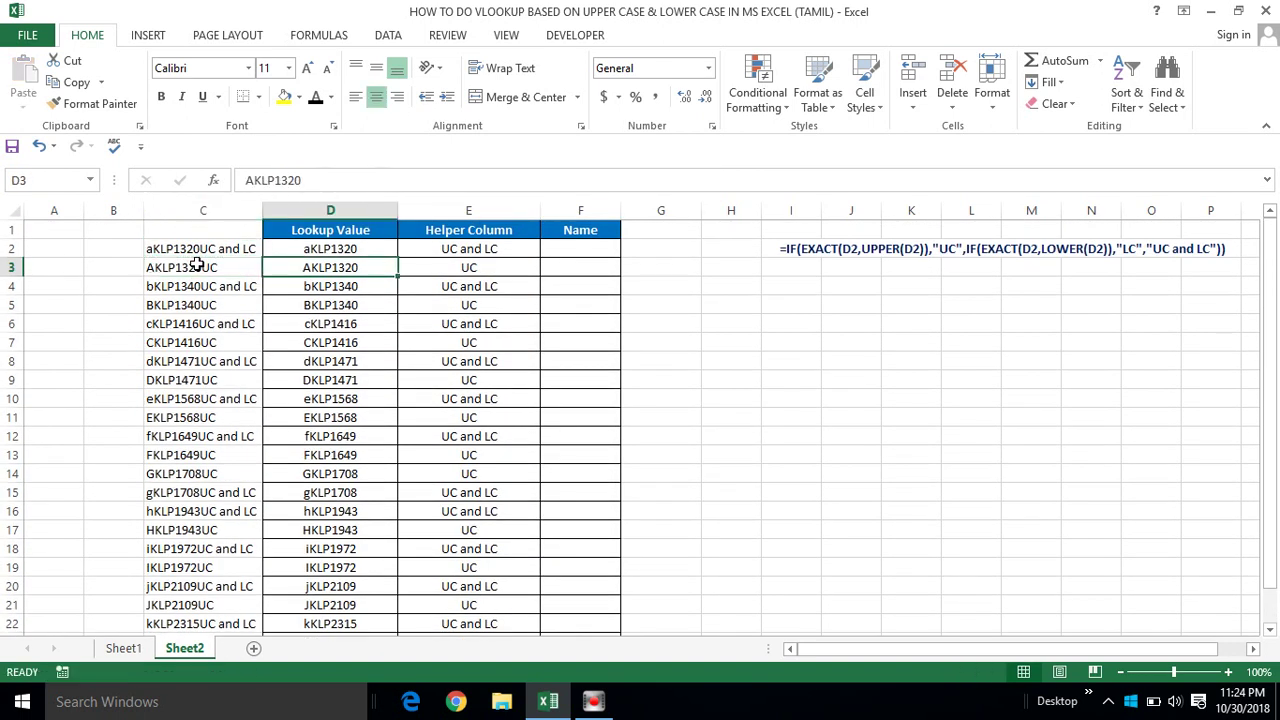
key("Right")
key("Right")
key("Up")
key("Up")
key("Left")
key("ctrl+shift+Down")
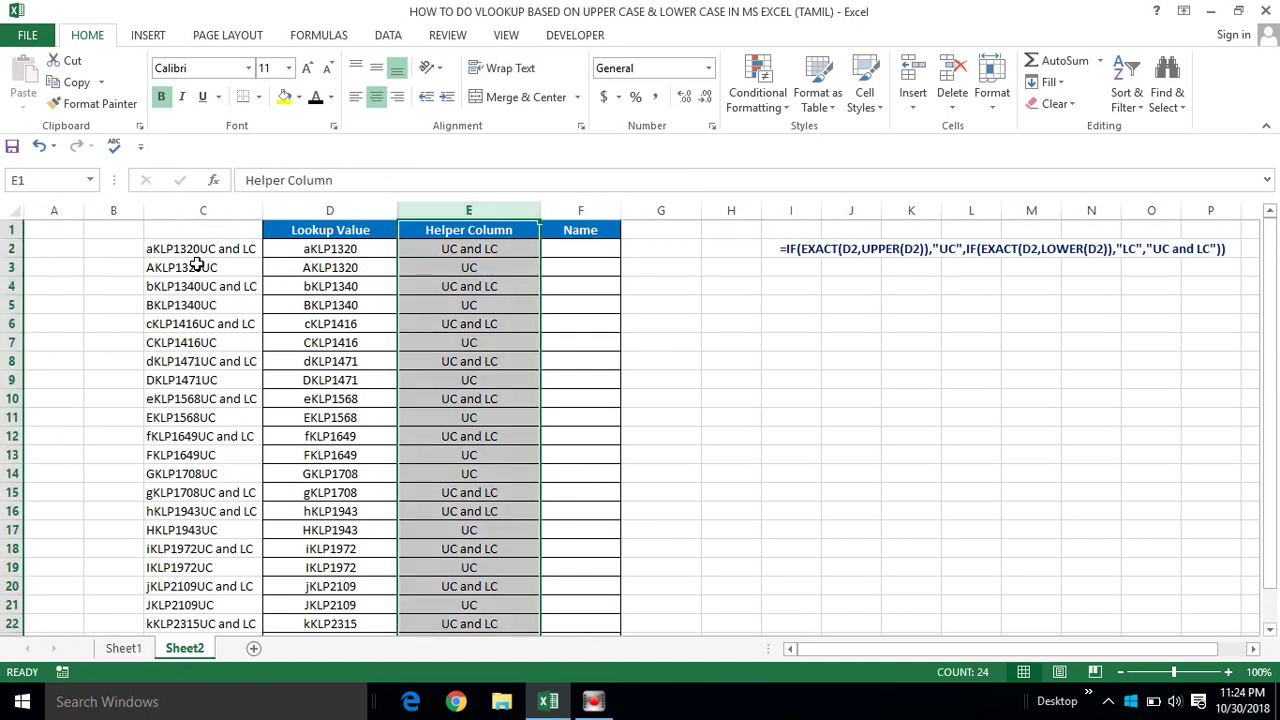
left_click(430, 246)
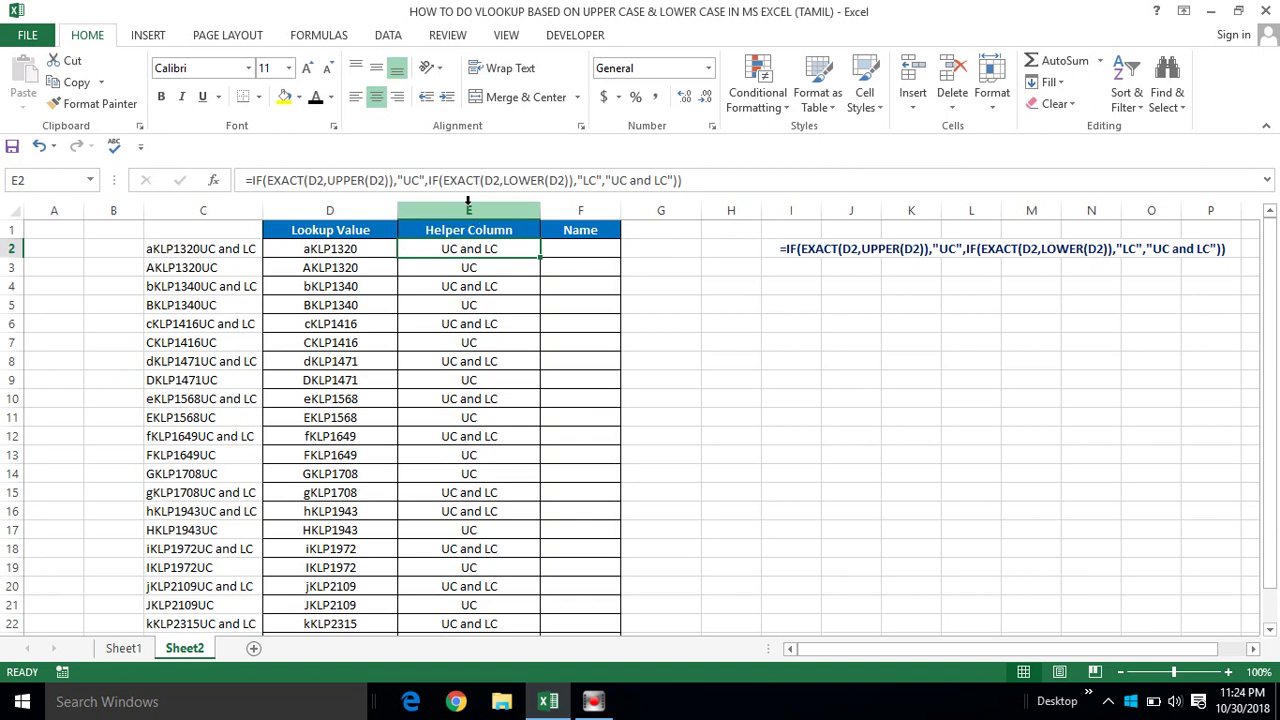
left_click(466, 208)
left_click(453, 228)
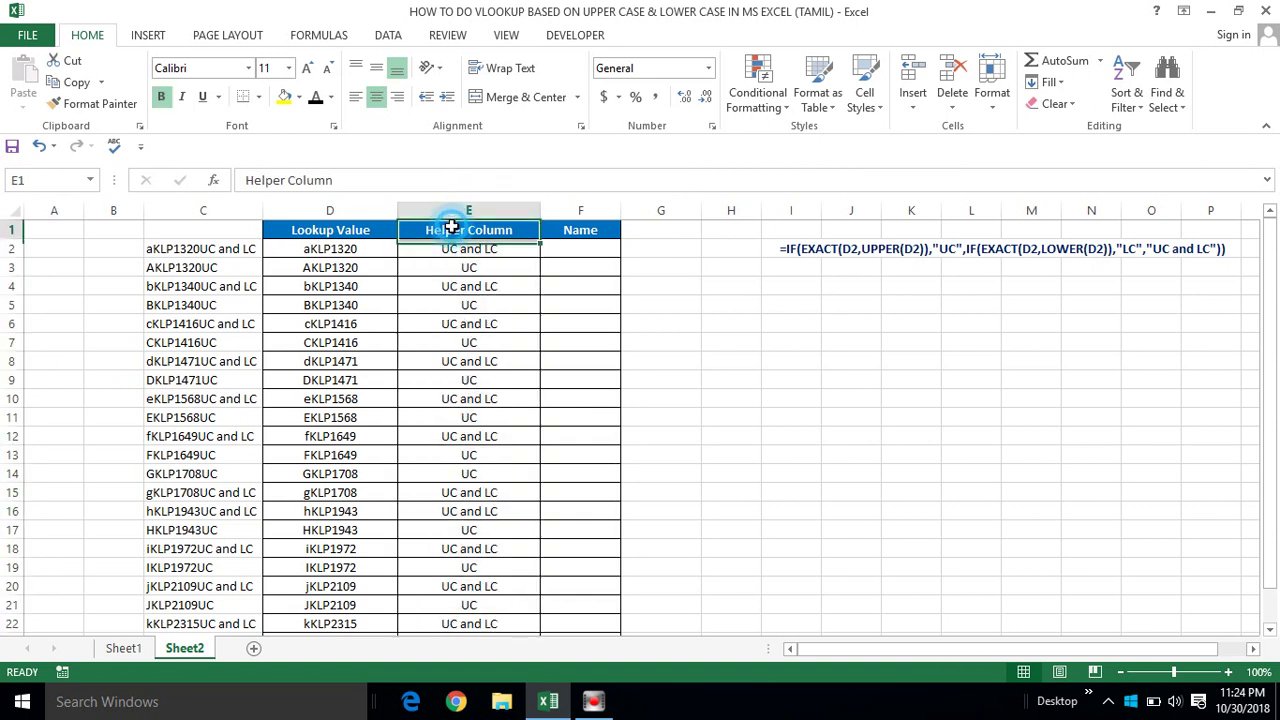
left_click(470, 208)
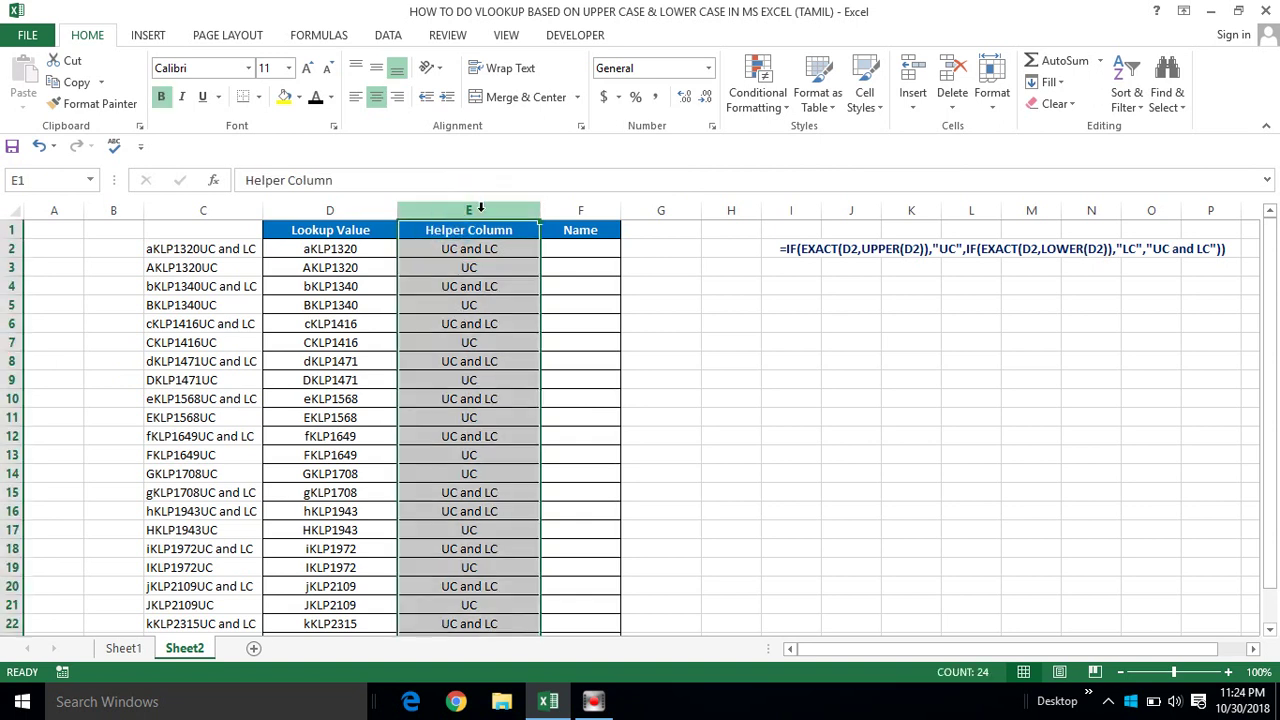
left_click(478, 252)
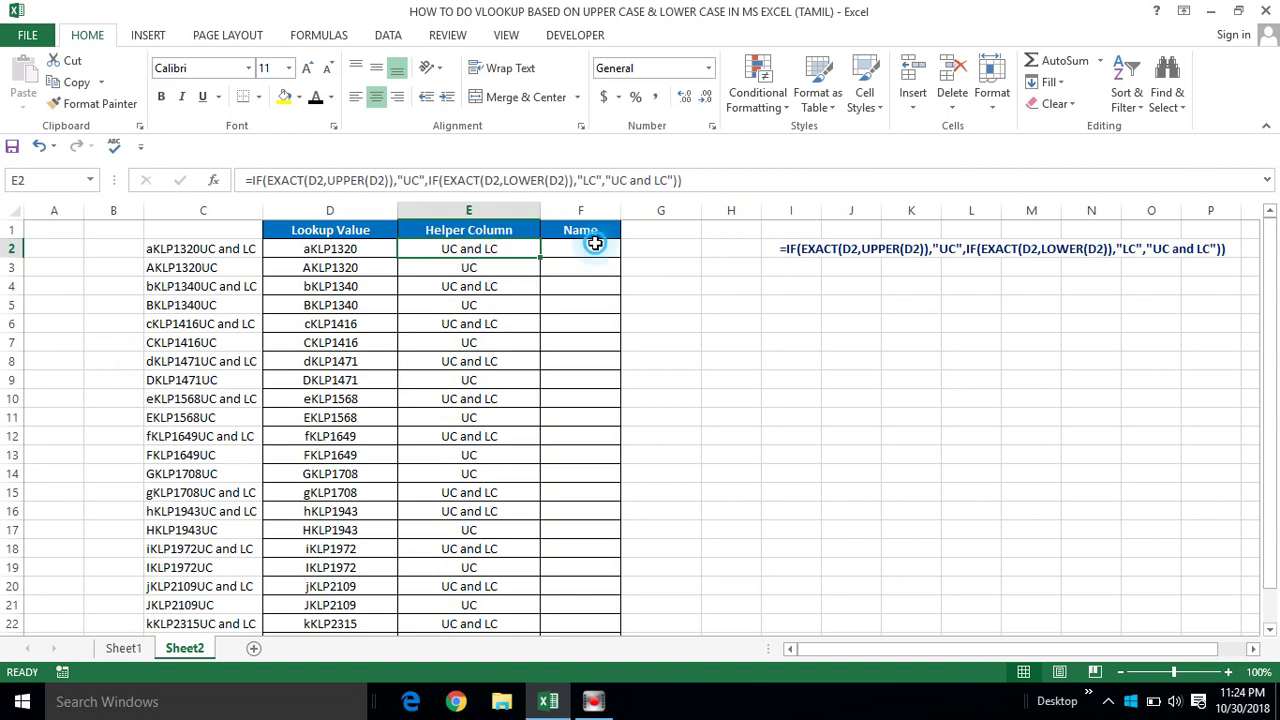
left_click(594, 245)
Widen the Name column and start a VLOOKUP in F2 using the C2 key
left_click_drag(622, 216, 679, 214)
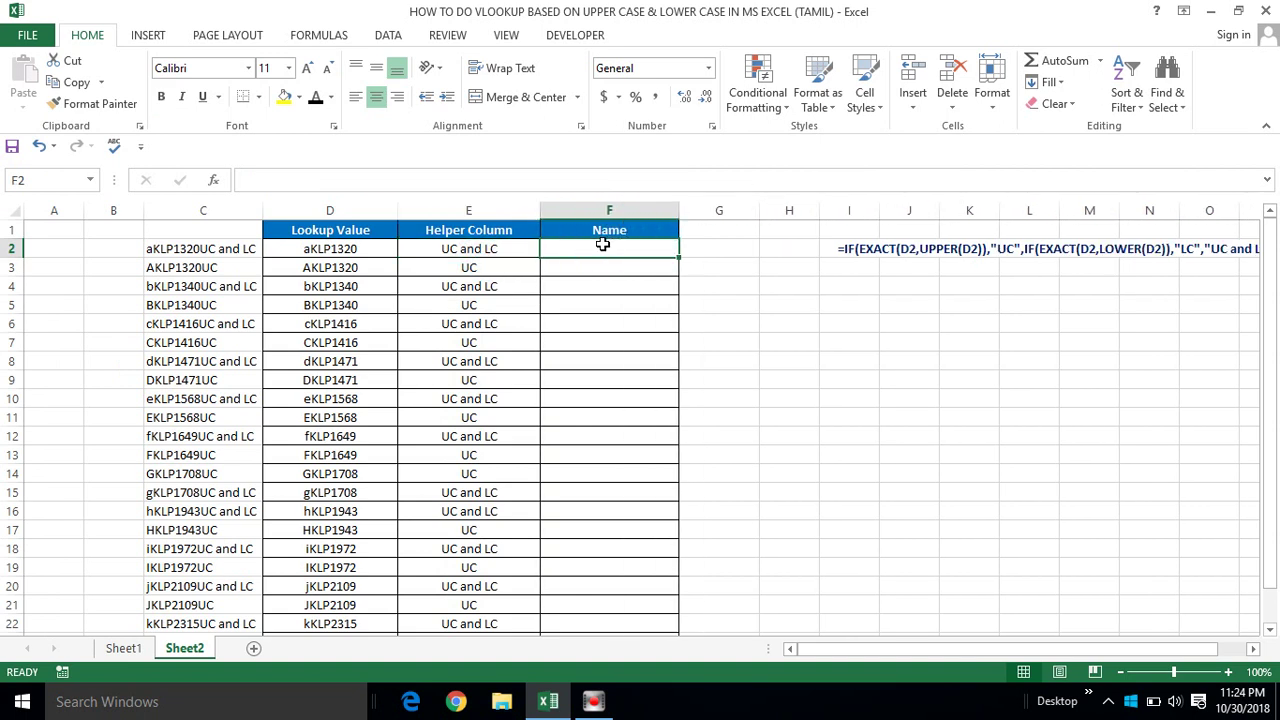
type("=vl")
key("Tab")
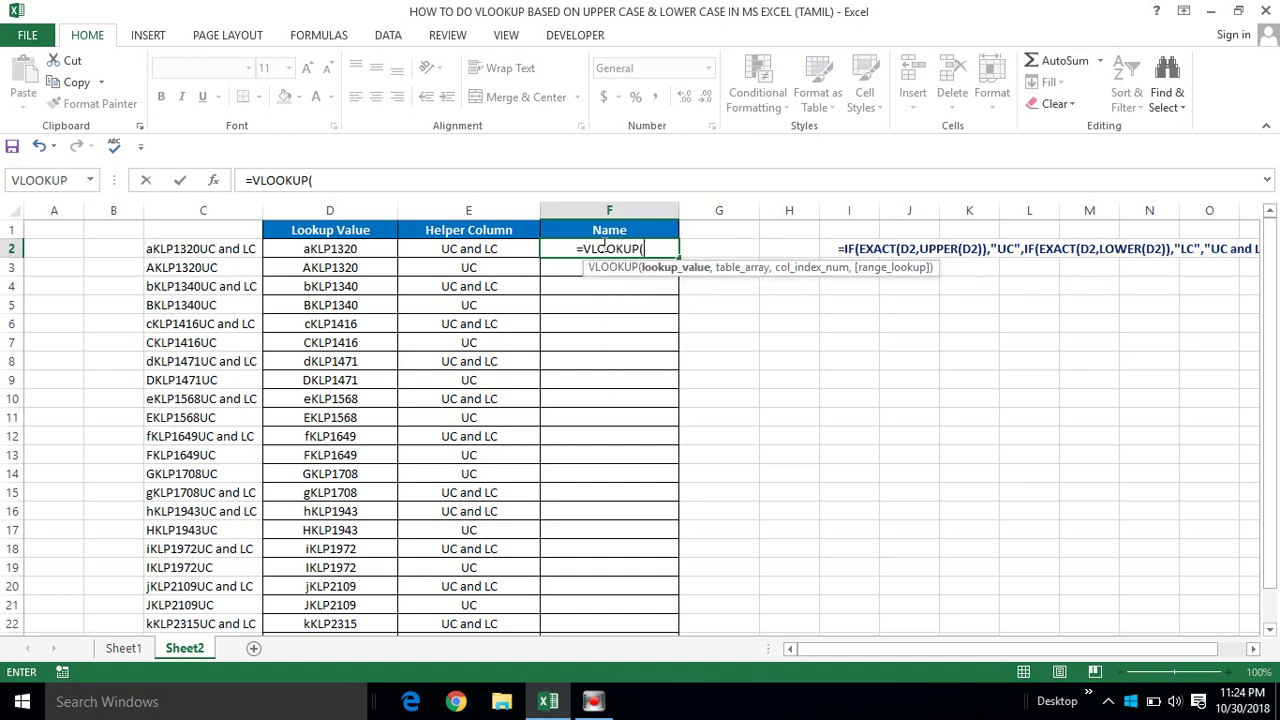
left_click(231, 248)
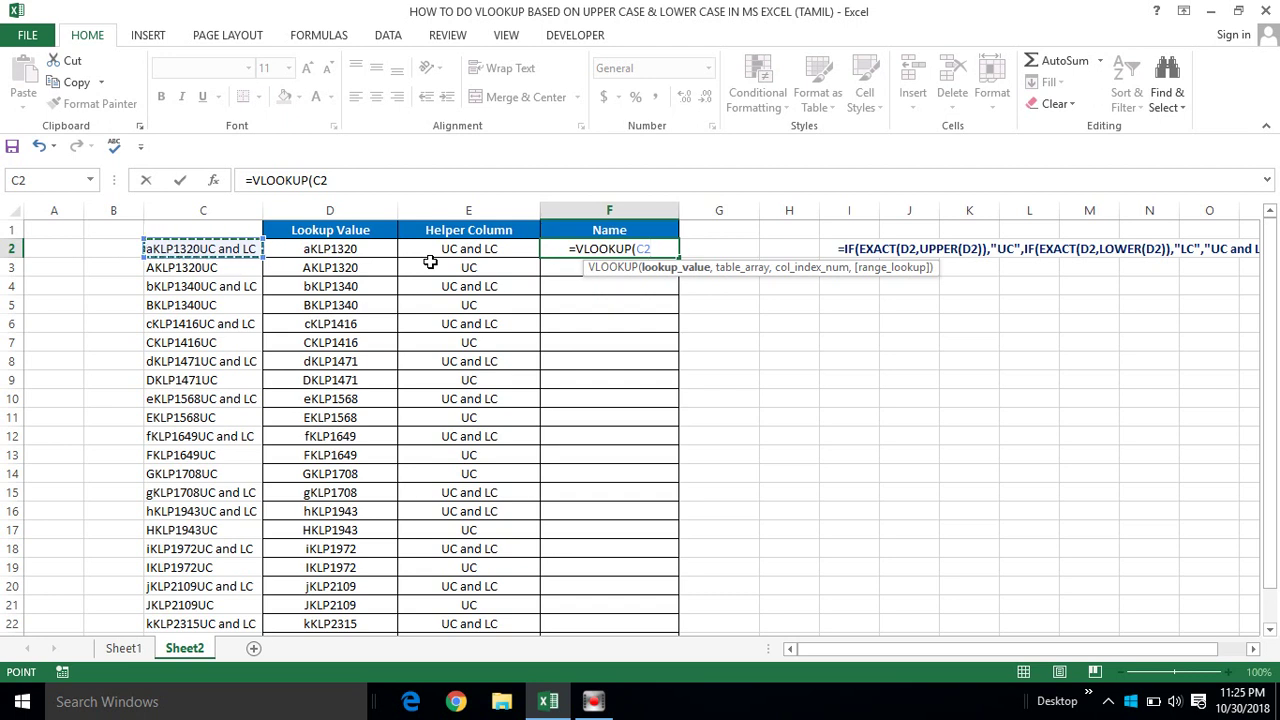
type(",")
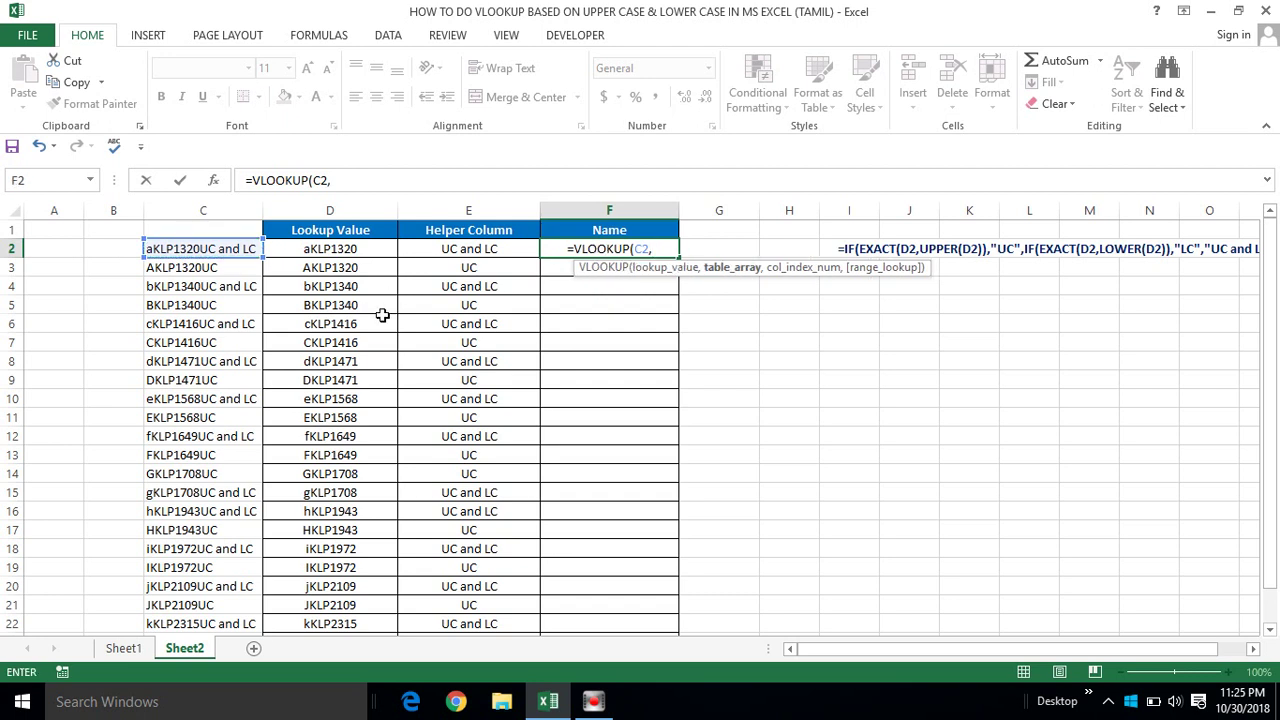
Point the lookup at Sheet1!C2:E24, column 3, exact match, returning Sathish
left_click(124, 649)
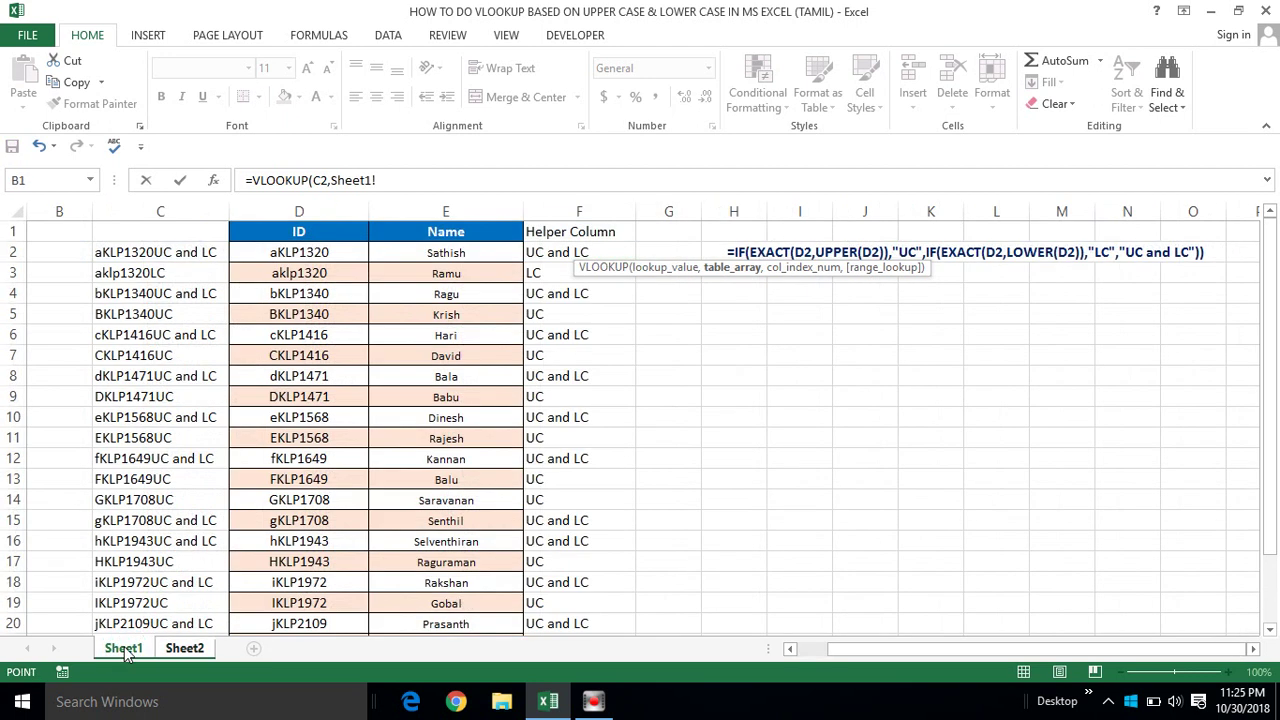
left_click(138, 256)
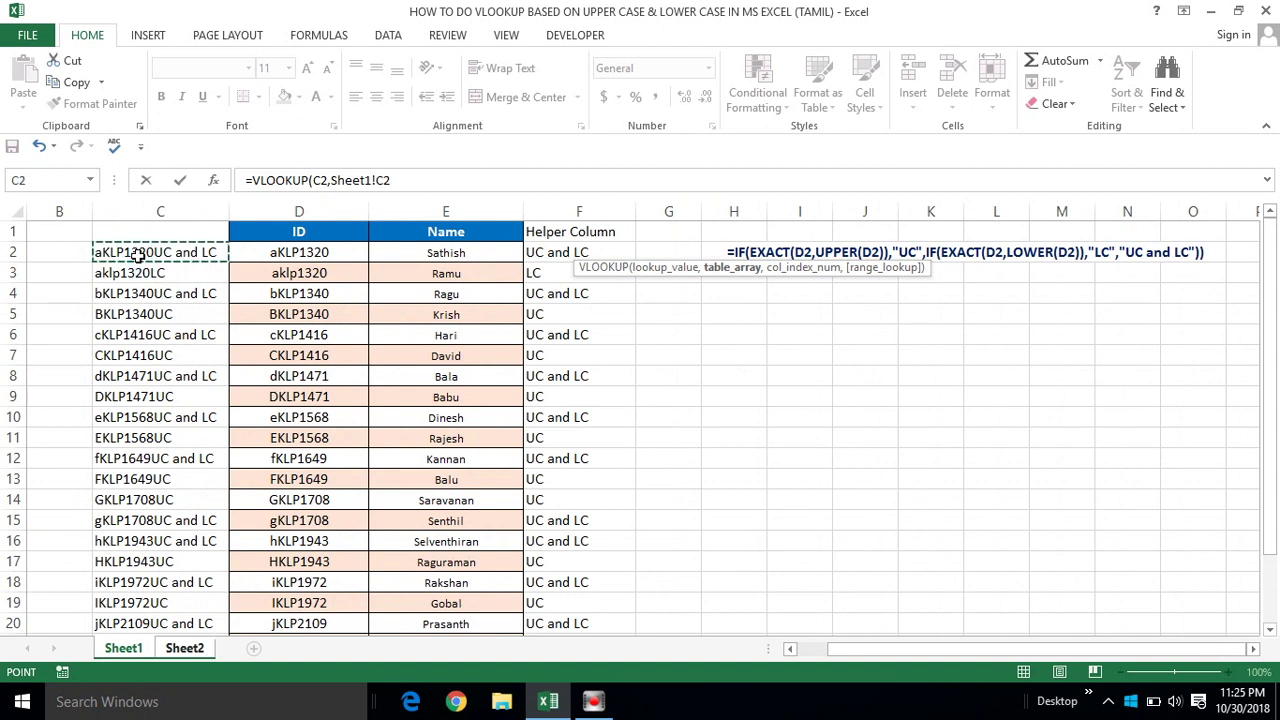
left_click_drag(138, 256, 355, 318)
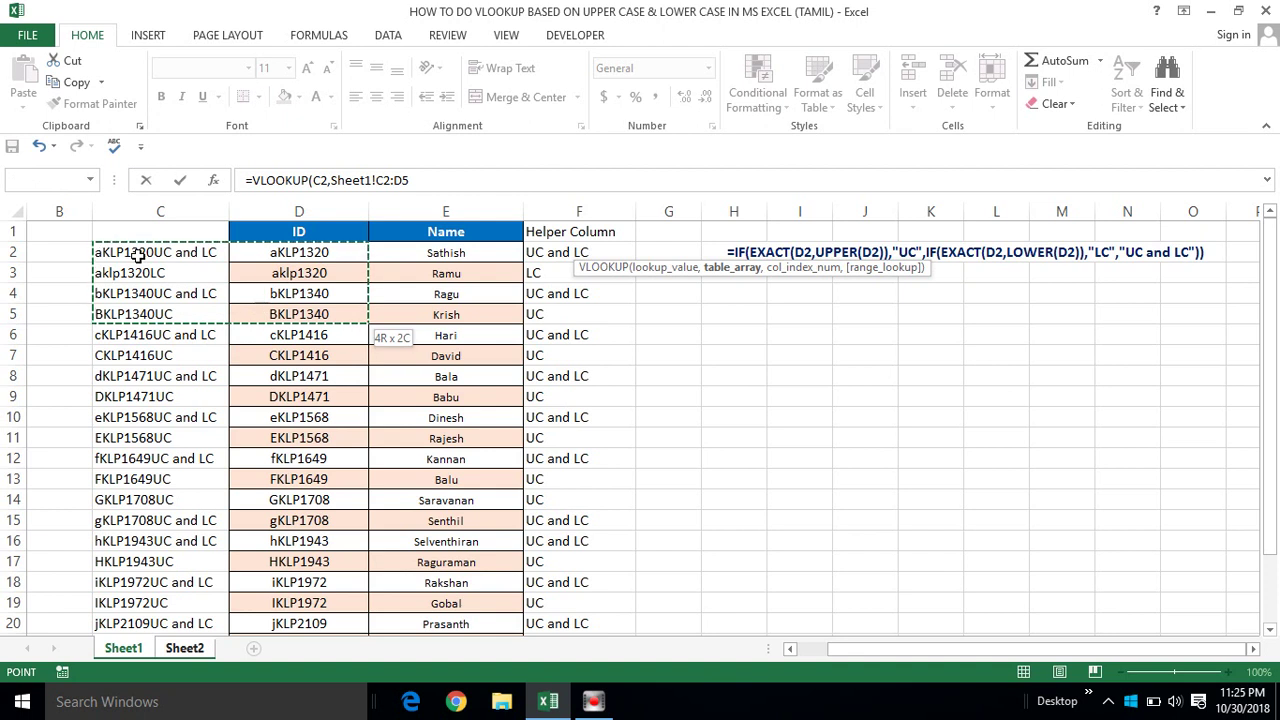
key("shift+Right")
key("shift+Down")
key("shift+Down")
key("shift+Down")
key("shift+Down")
key("shift+Down")
key("shift+Down")
key("shift+Down")
key("shift+Down")
key("shift+Down")
key("shift+Down")
key("shift+Down")
key("shift+Down")
key("shift+Up")
key("shift+Up")
key("shift+Up")
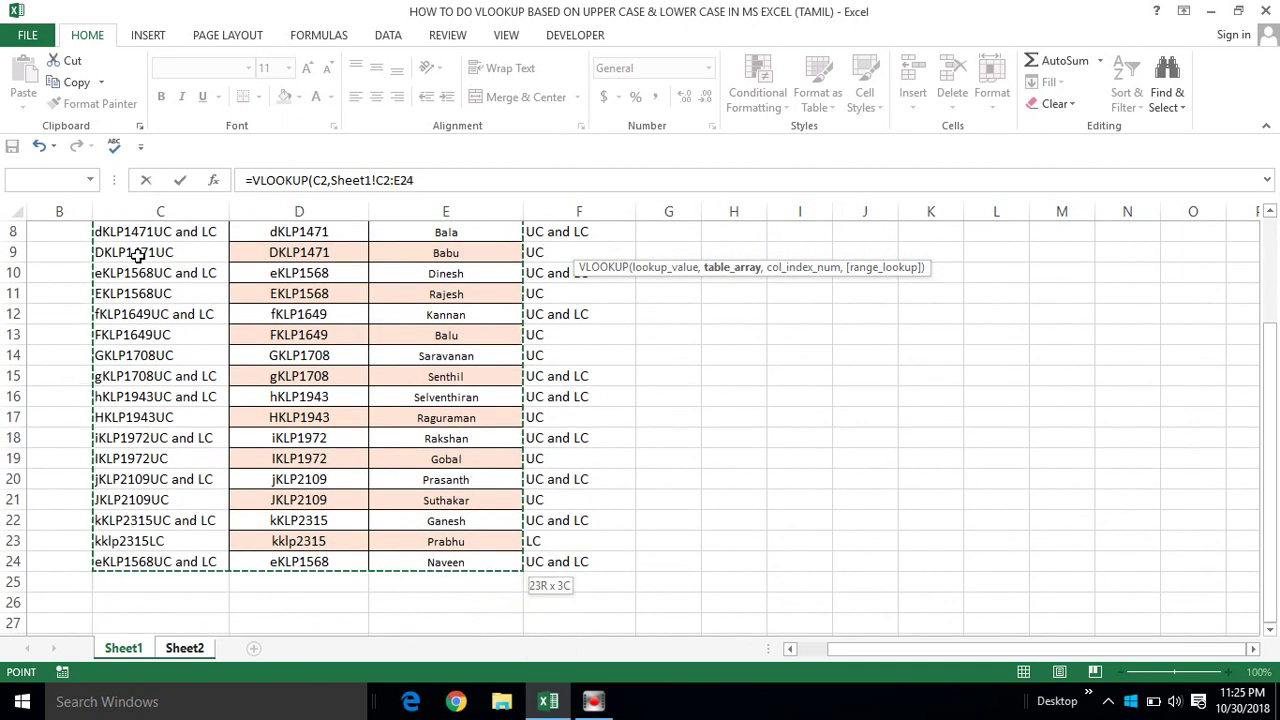
type(",")
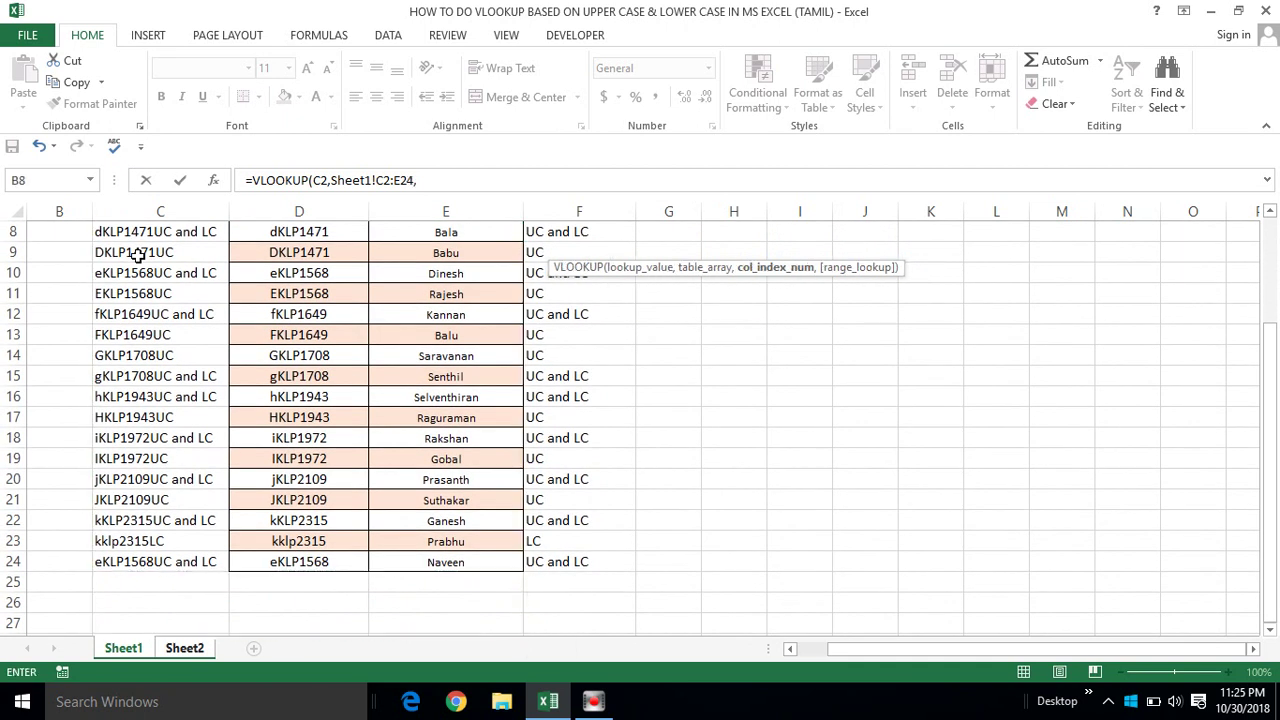
type("3,0")
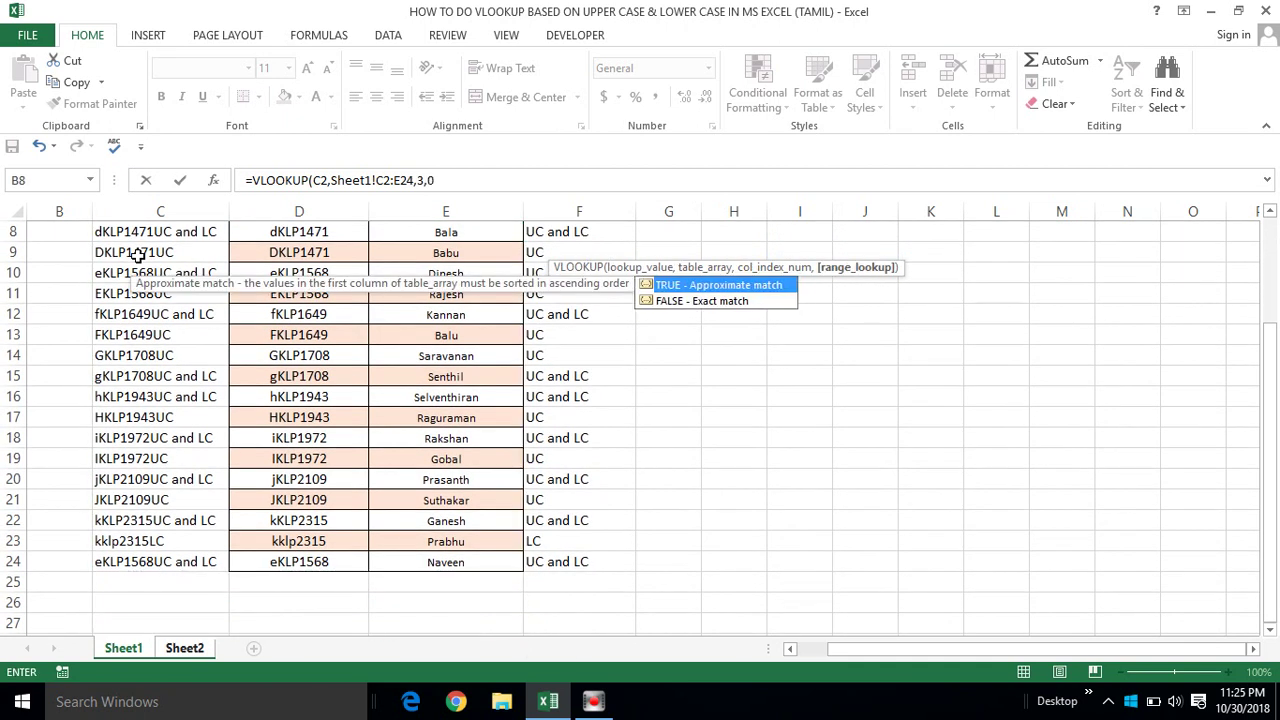
key("Return")
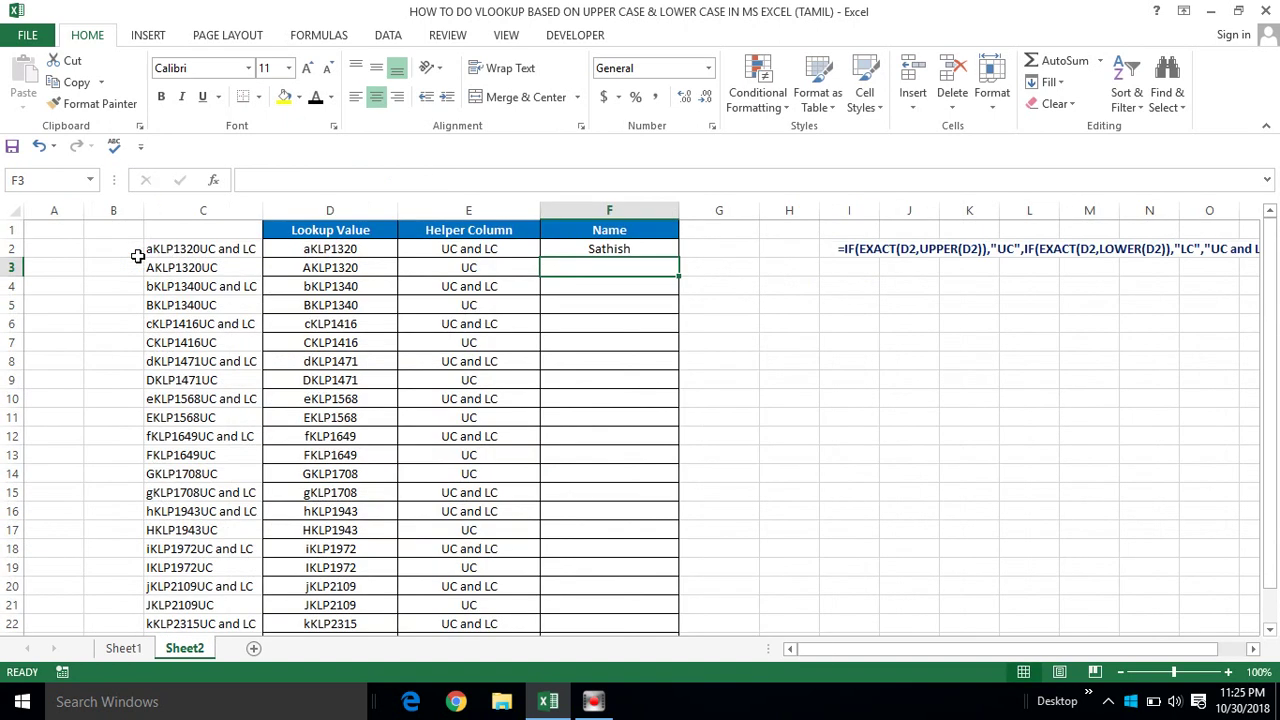
Fill the F2 VLOOKUP formula down the Name column through F24
key("Up")
key("Left")
key("ctrl+Down")
key("Right")
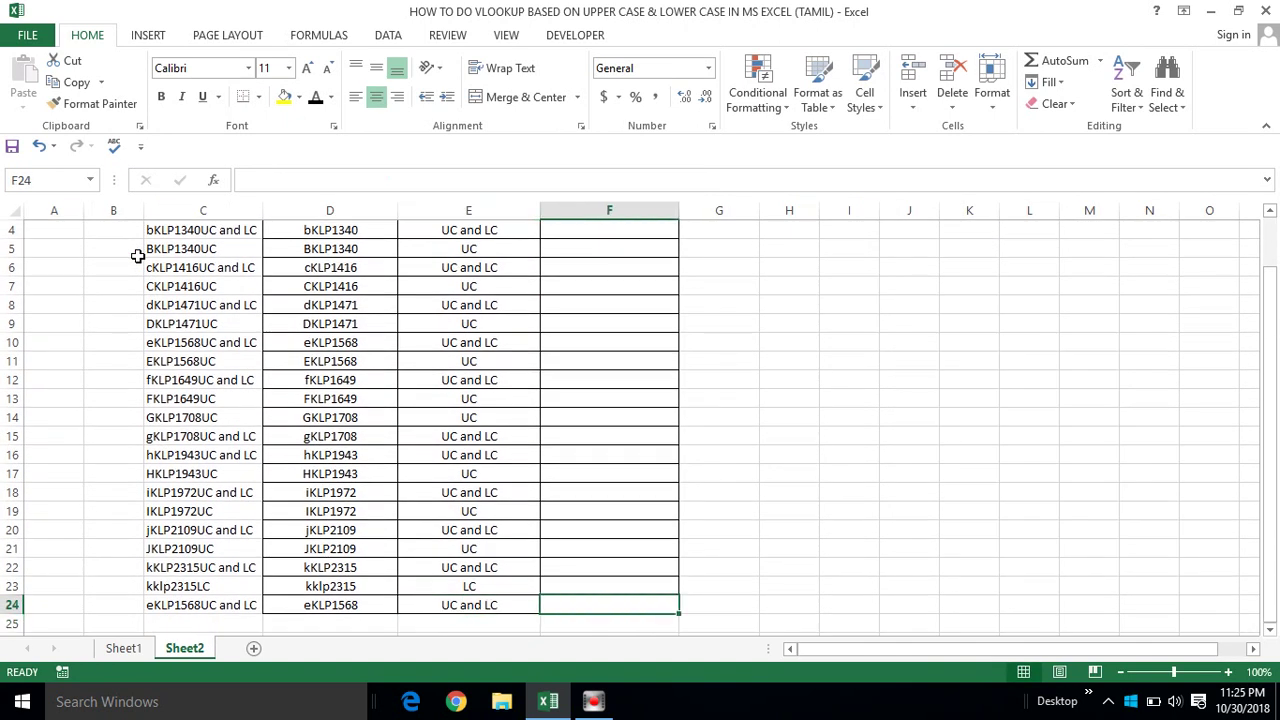
key("ctrl+shift+Up")
key("ctrl+d")
key("ctrl+Up")
key("Down")
Copy the F2 lookup formula and inspect row 3's AKLP1320 lookup value
key("ctrl+c")
key("Down")
key("Left")
key("Left")
key("Left")
key("Left")
key("Left")
key("Right")
key("Right")
key("Right")
left_click(141, 262)
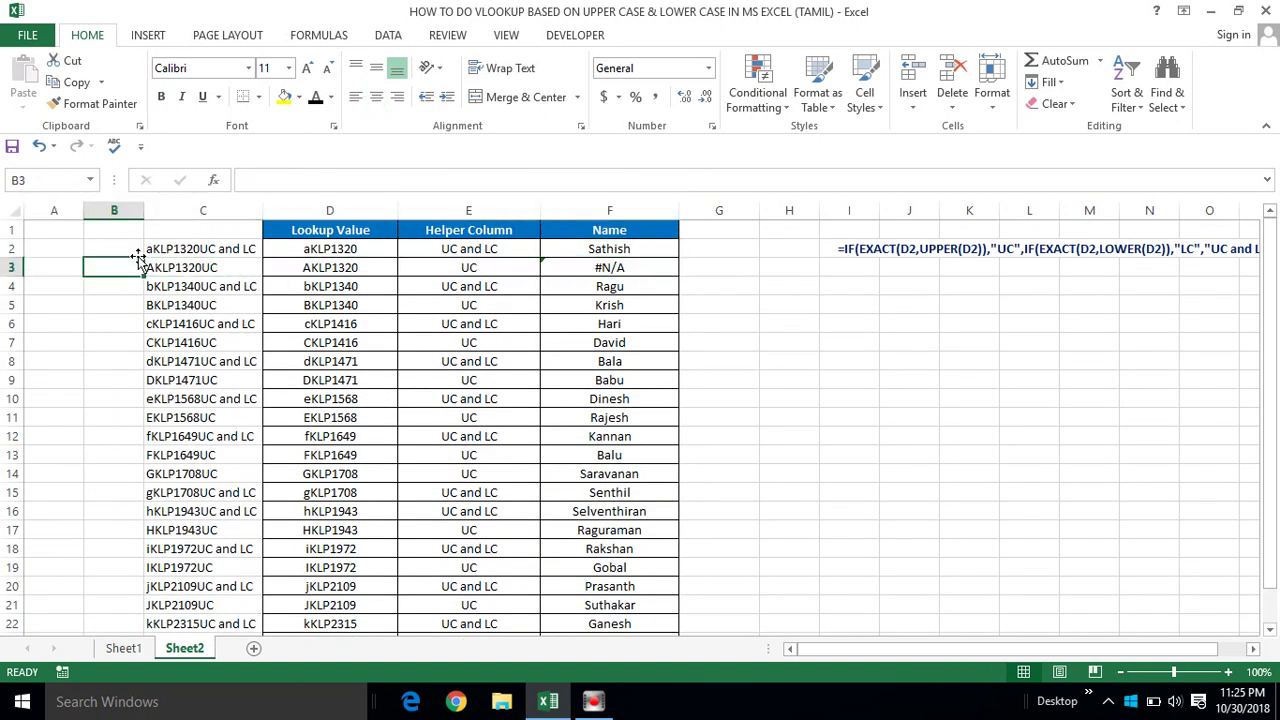
On Sheet1, review the ID column, locating lowercase aklp1320 beside Ramu
left_click(130, 650)
left_click(312, 336)
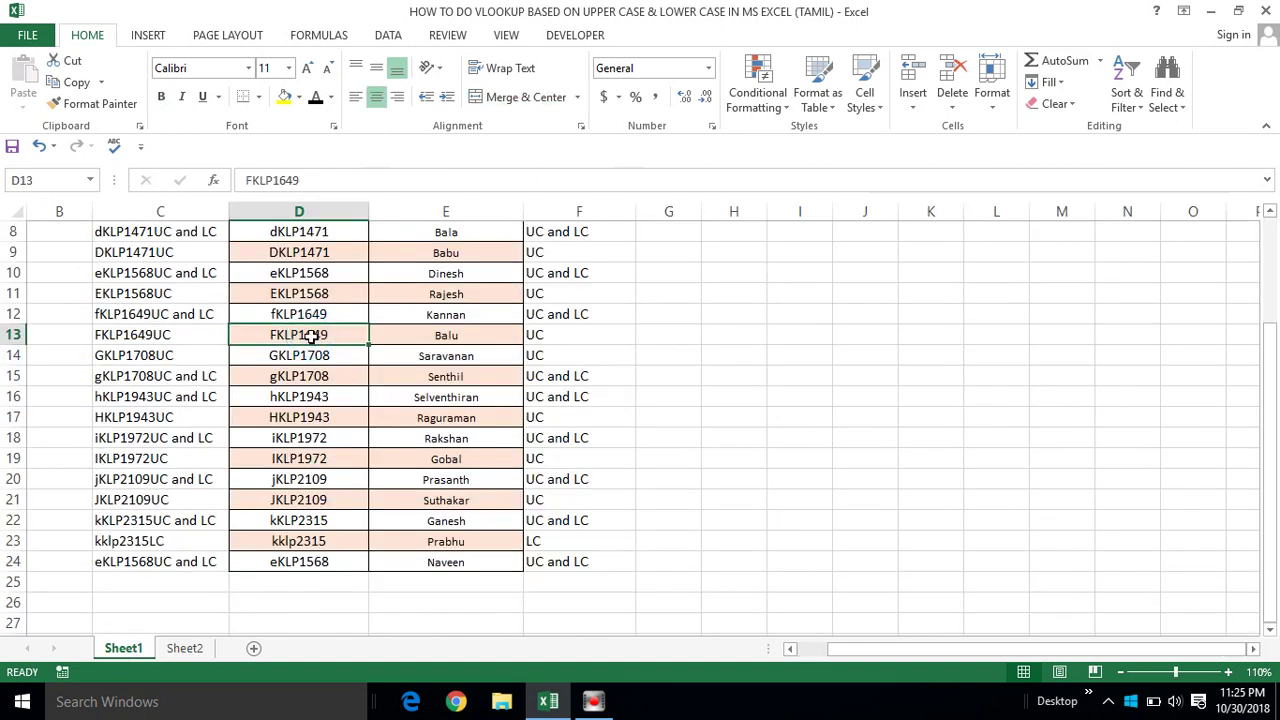
key("ctrl+Up")
key("Down")
key("Down")
key("Down")
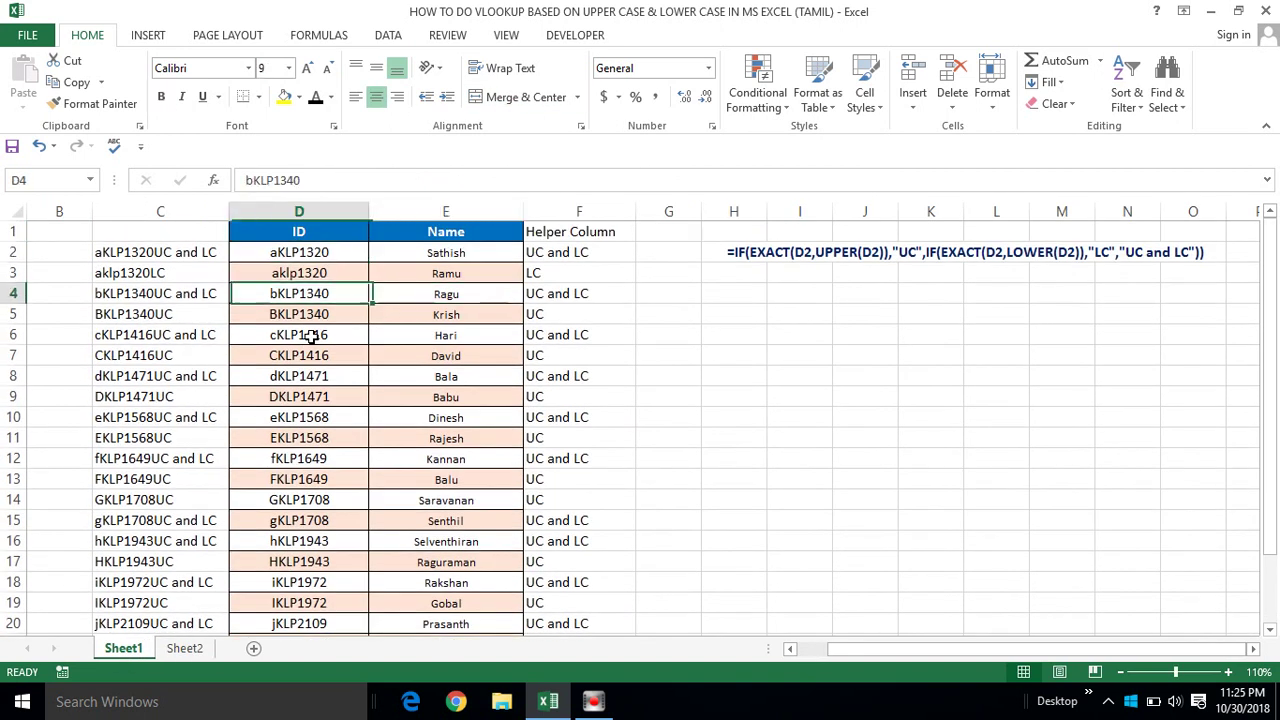
key("Up")
key("Right")
key("Left")
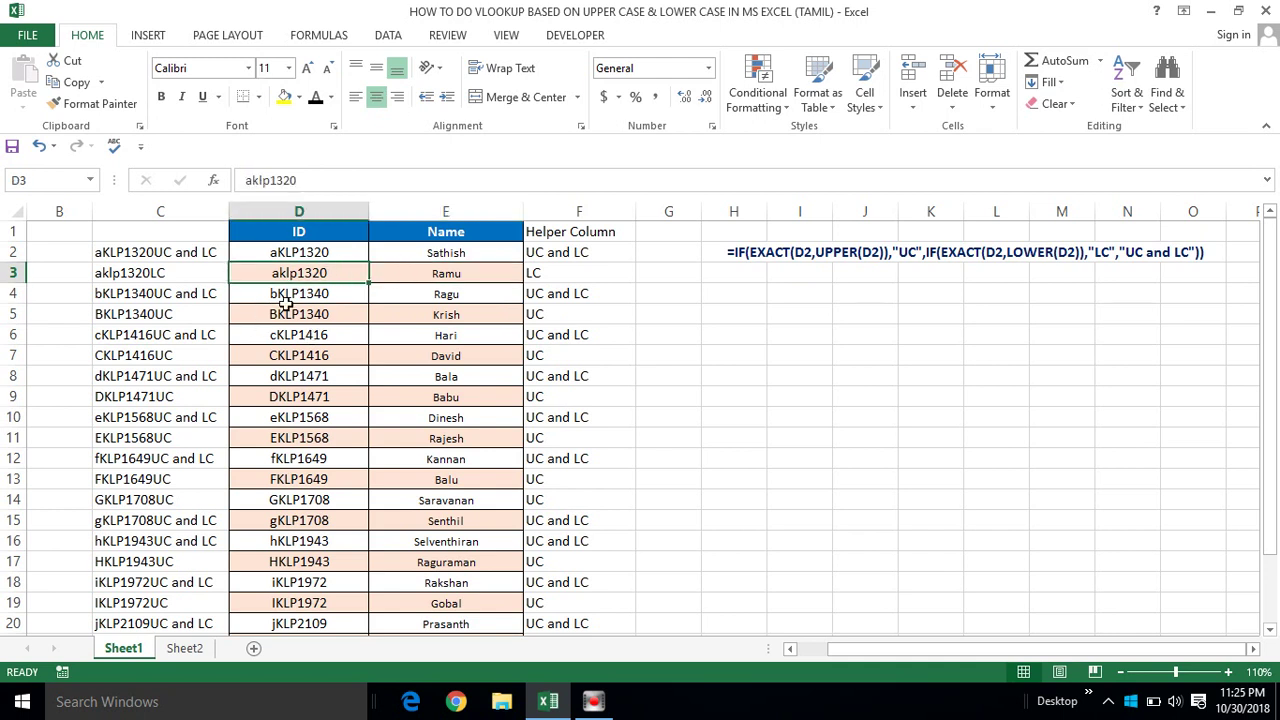
left_click(286, 306)
left_click(295, 273)
Back on Sheet2, retype D3 as aklp1320 and check the row's lookup values
left_click(184, 648)
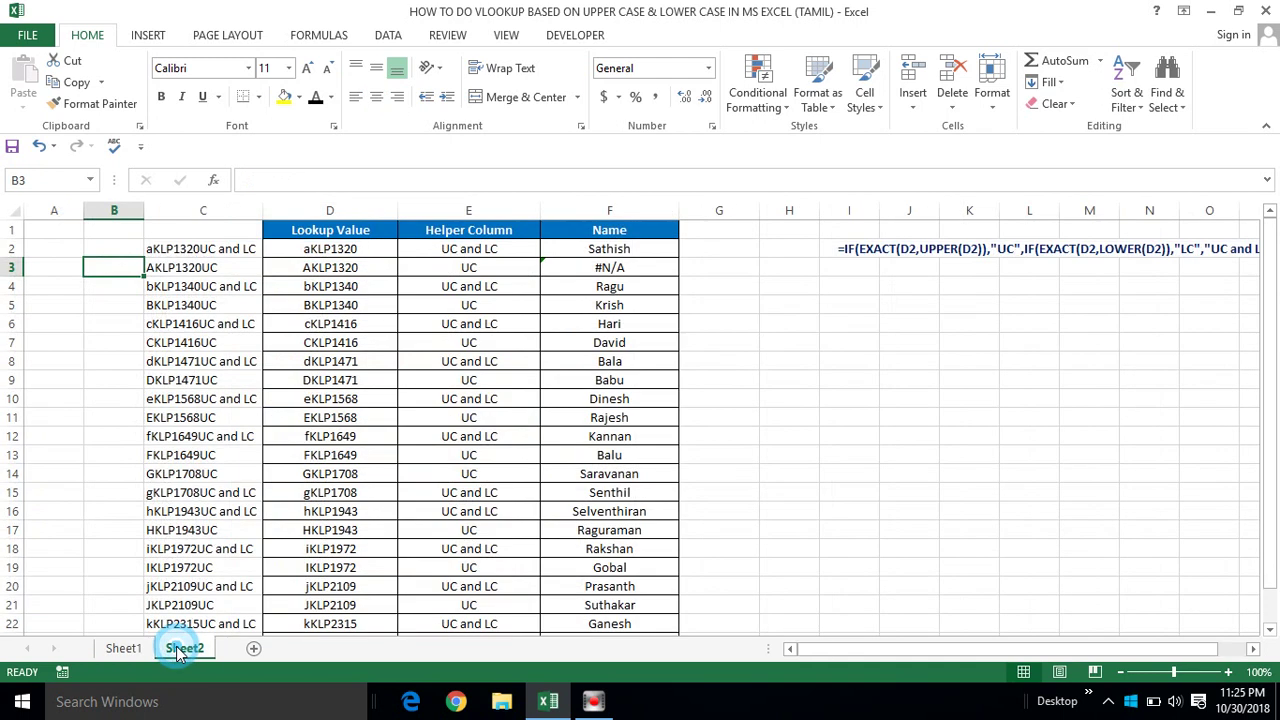
left_click(336, 267)
double_click(336, 267)
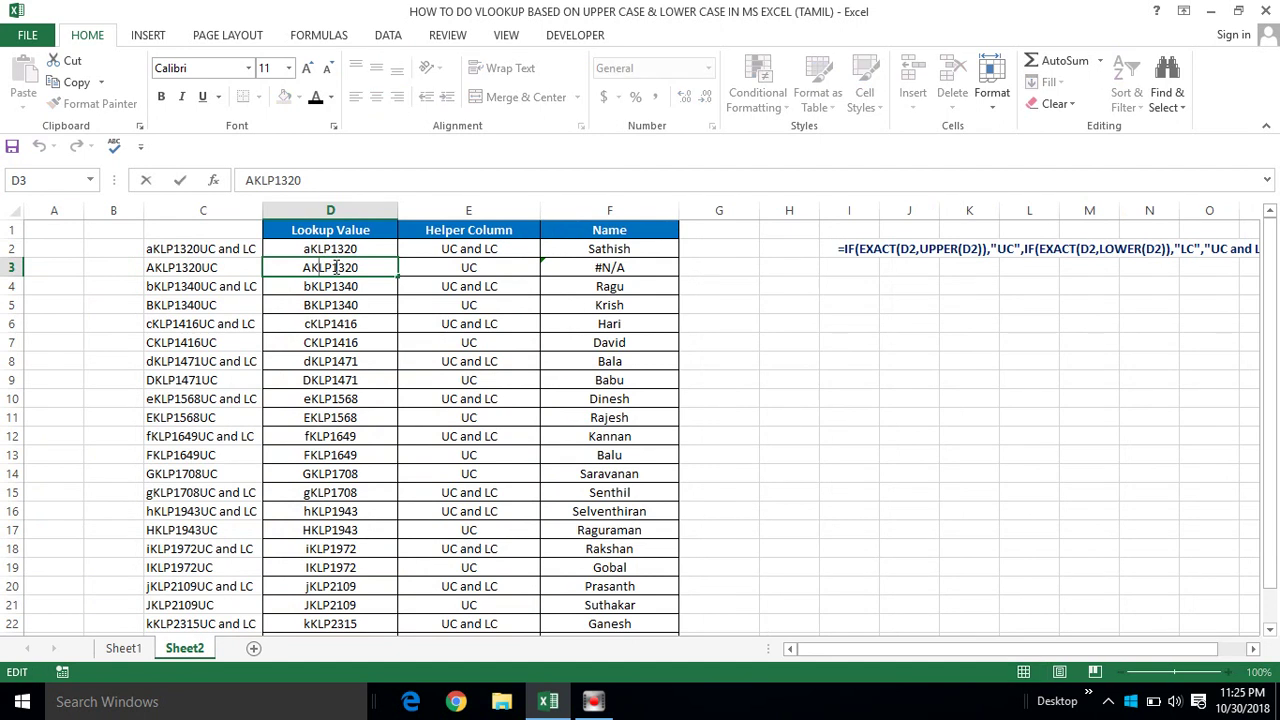
left_click_drag(330, 267, 322, 267)
key("BackSpace")
key("BackSpace")
key("BackSpace")
type("aklp")
key("Return")
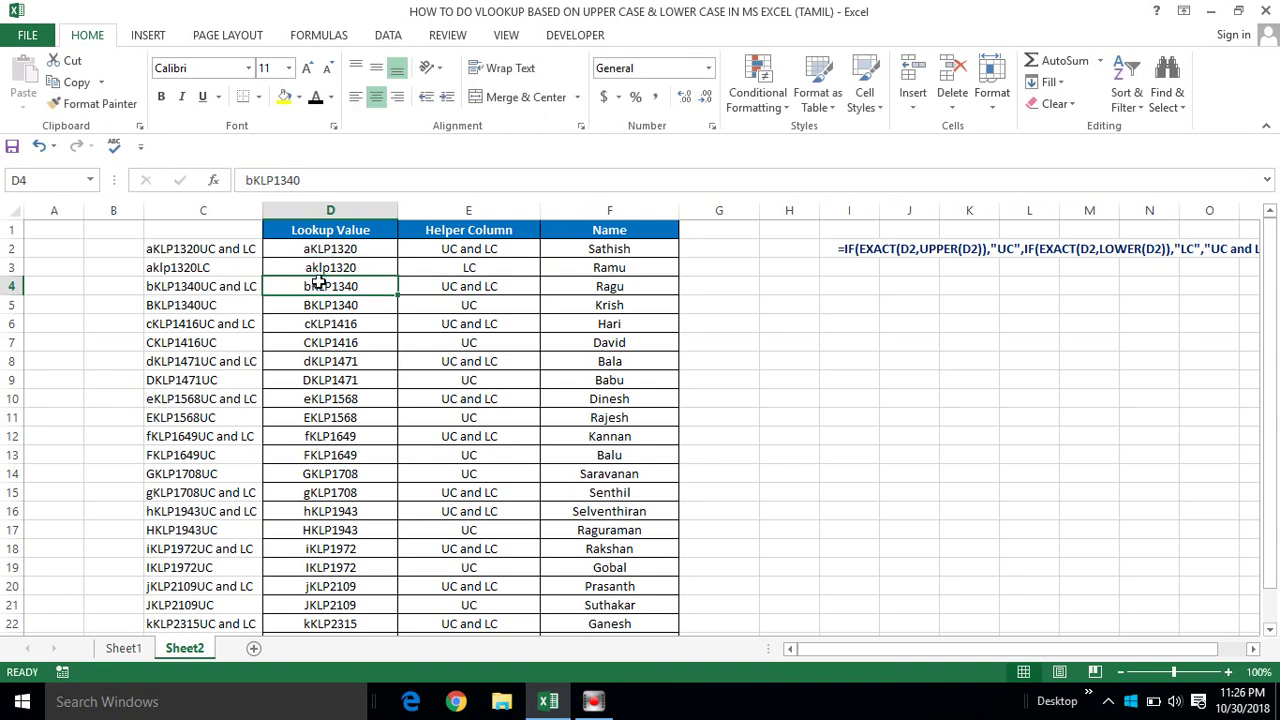
left_click(315, 266)
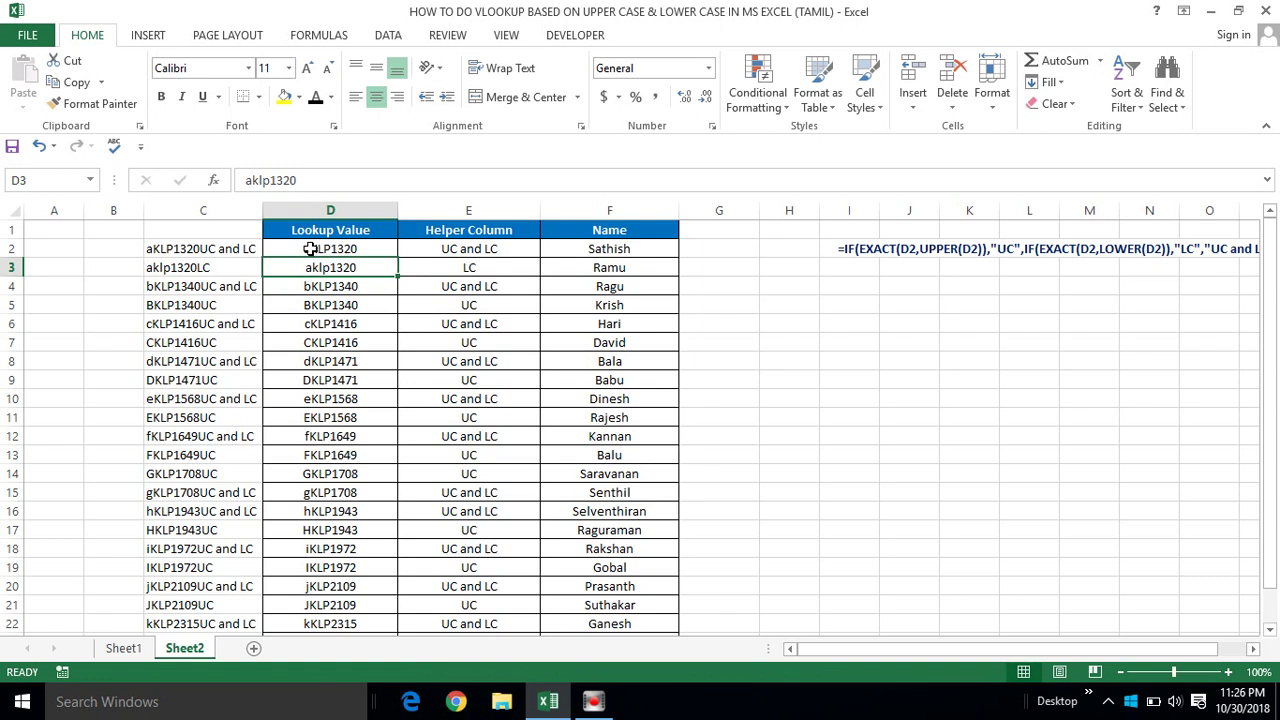
left_click(311, 249)
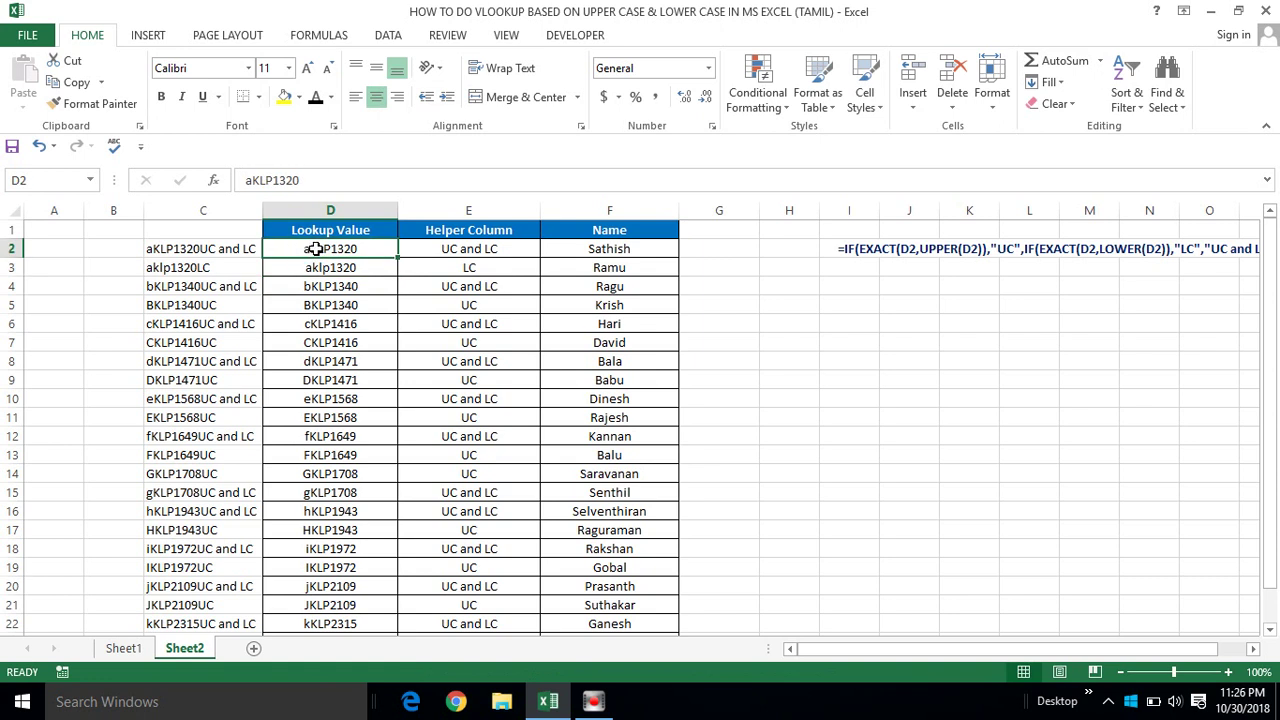
left_click(610, 246)
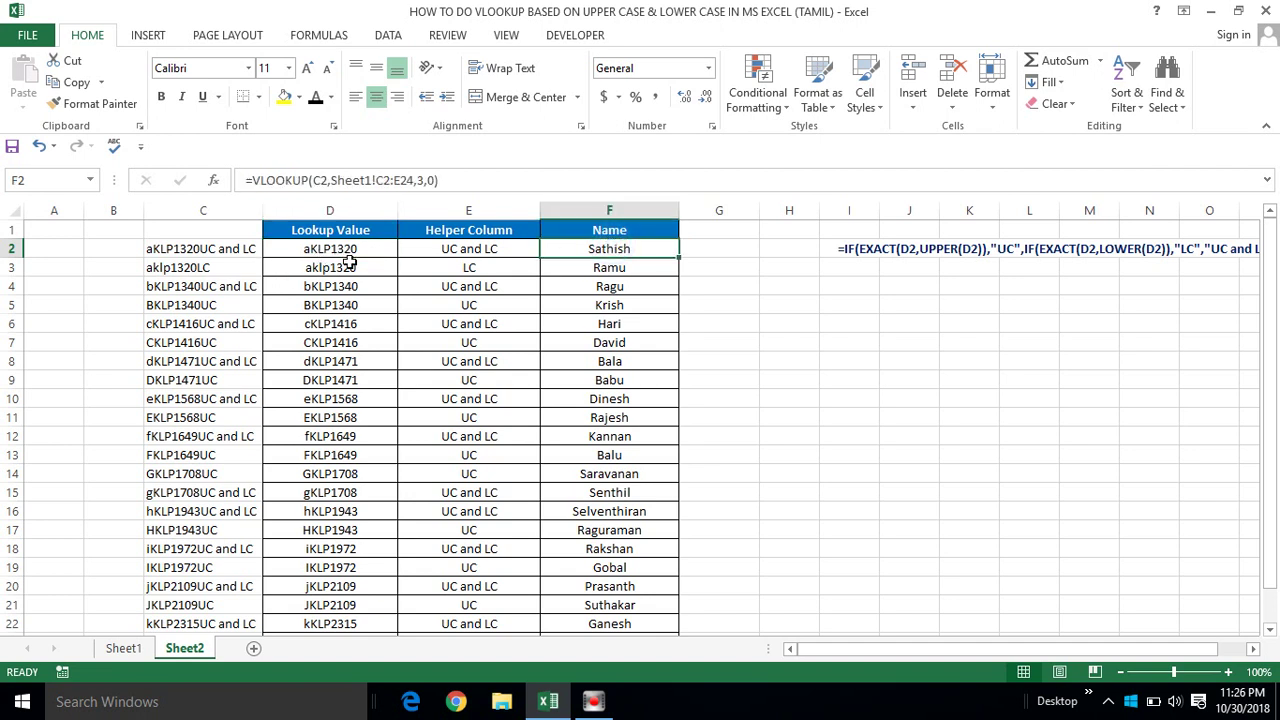
left_click(134, 647)
left_click(298, 254)
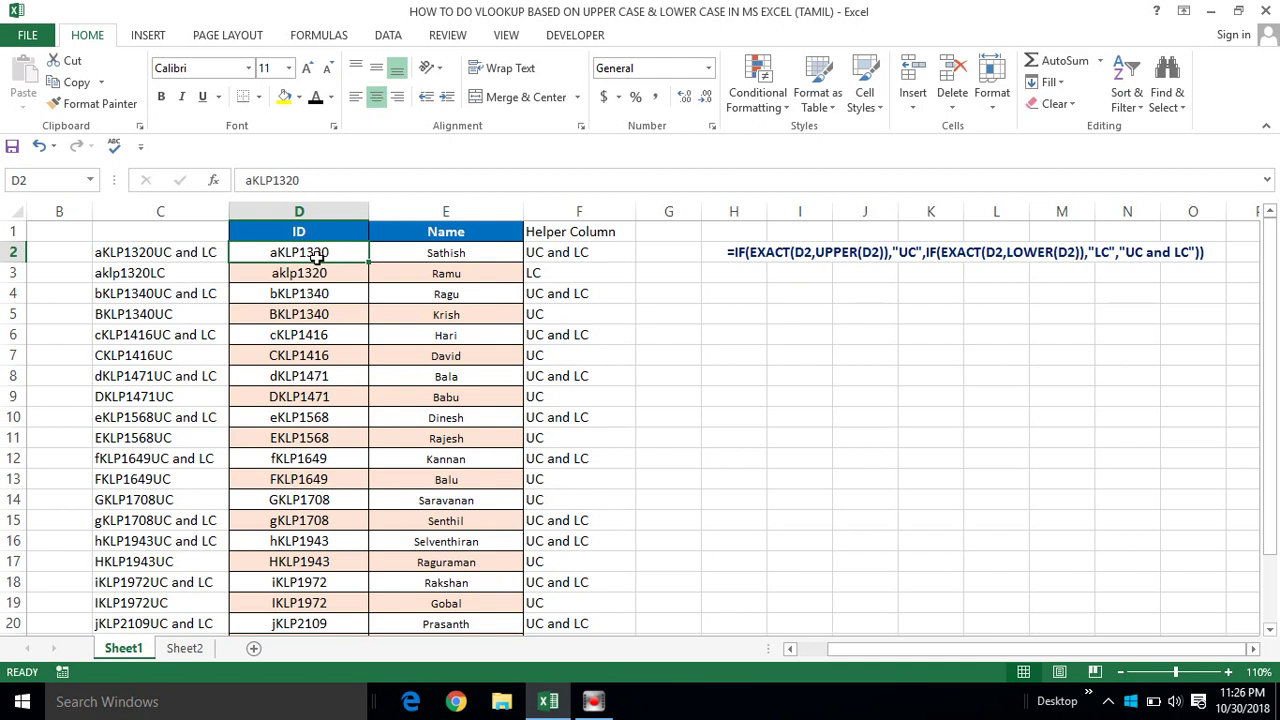
left_click(440, 253)
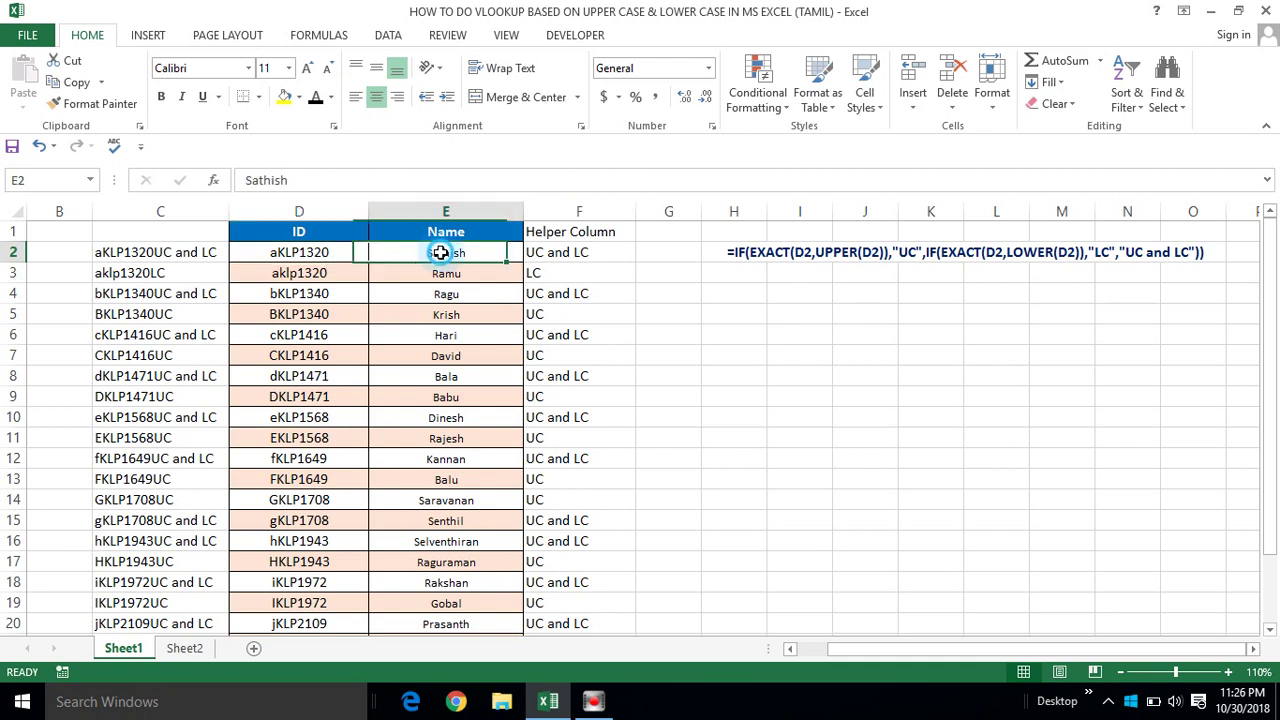
left_click(186, 649)
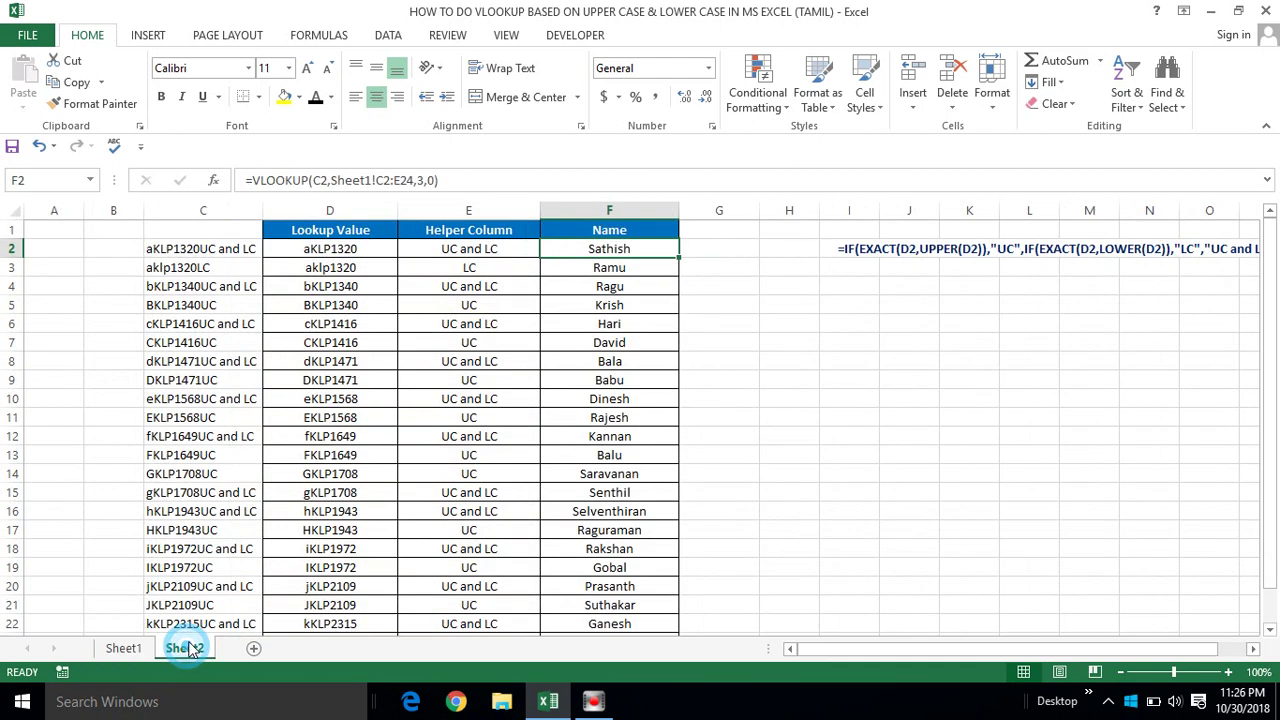
left_click(512, 248)
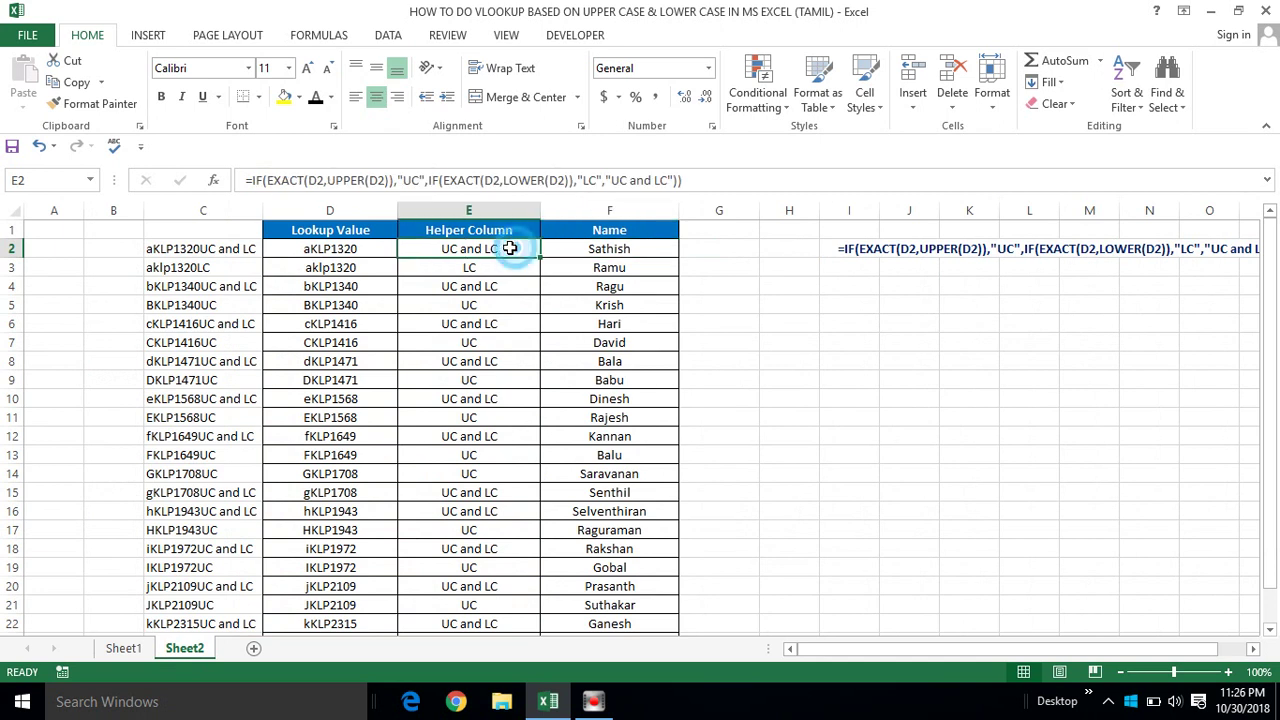
left_click(335, 268)
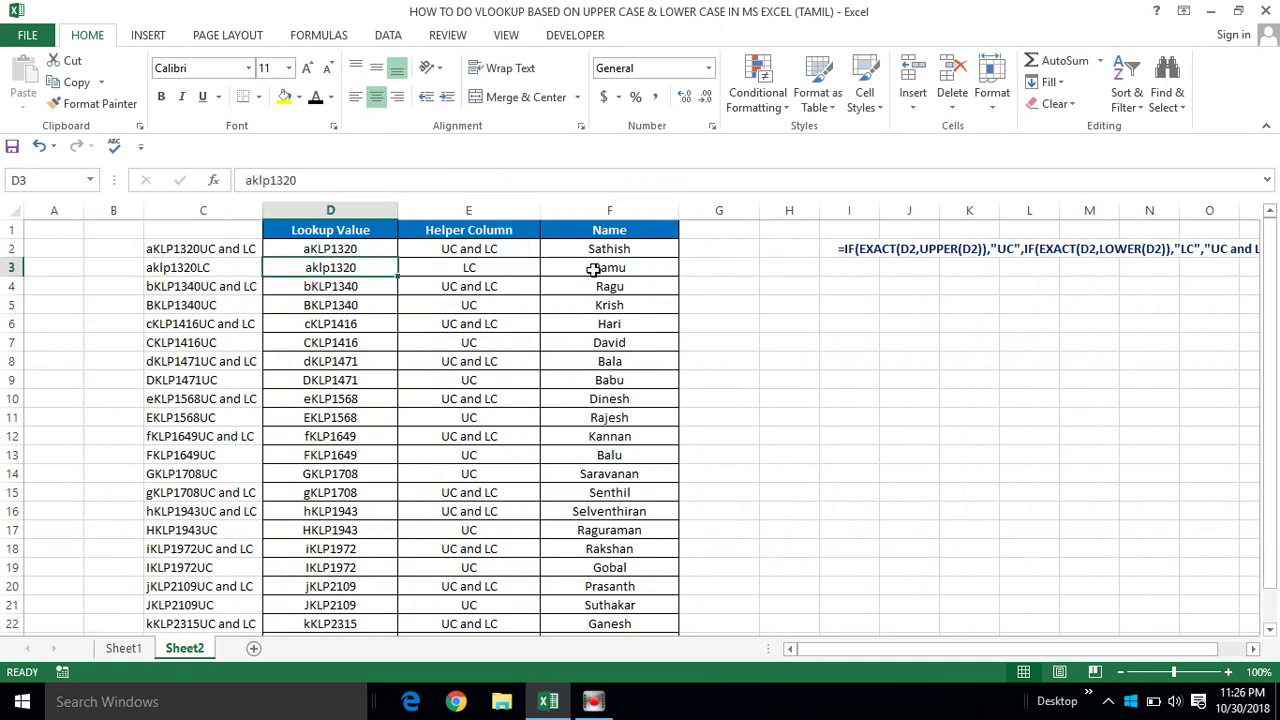
left_click(124, 648)
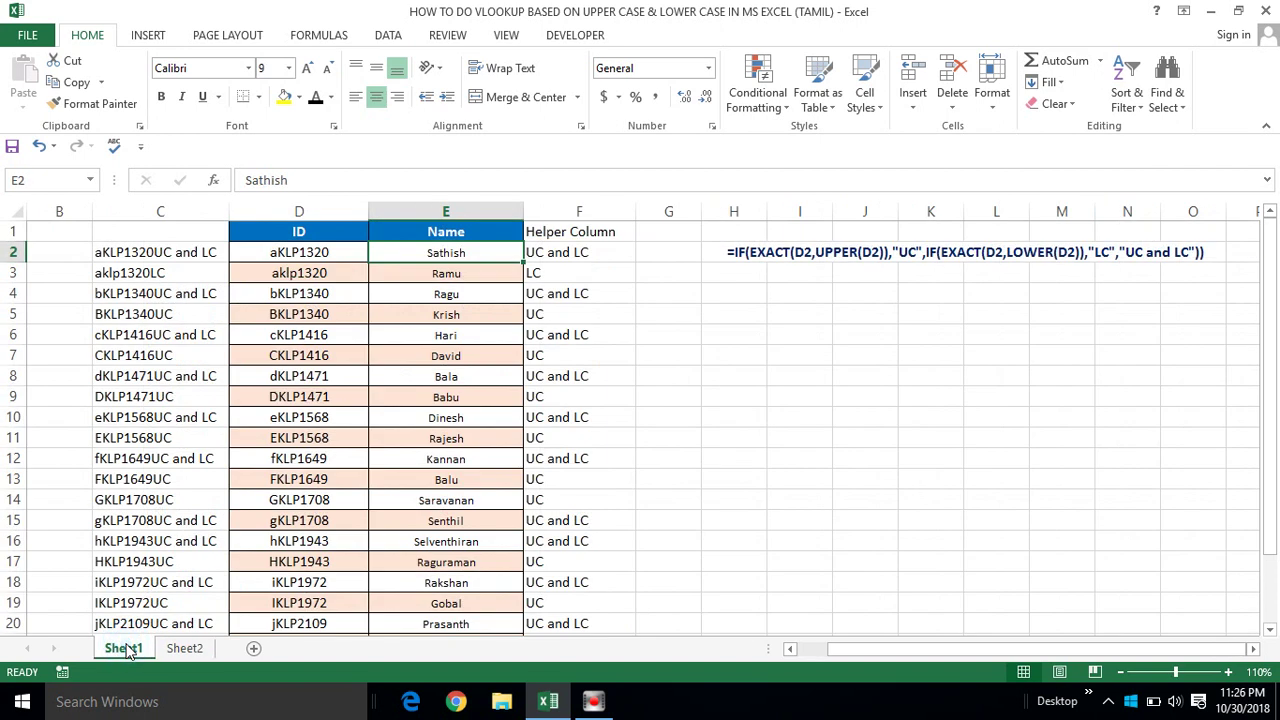
left_click(434, 293)
left_click(320, 402)
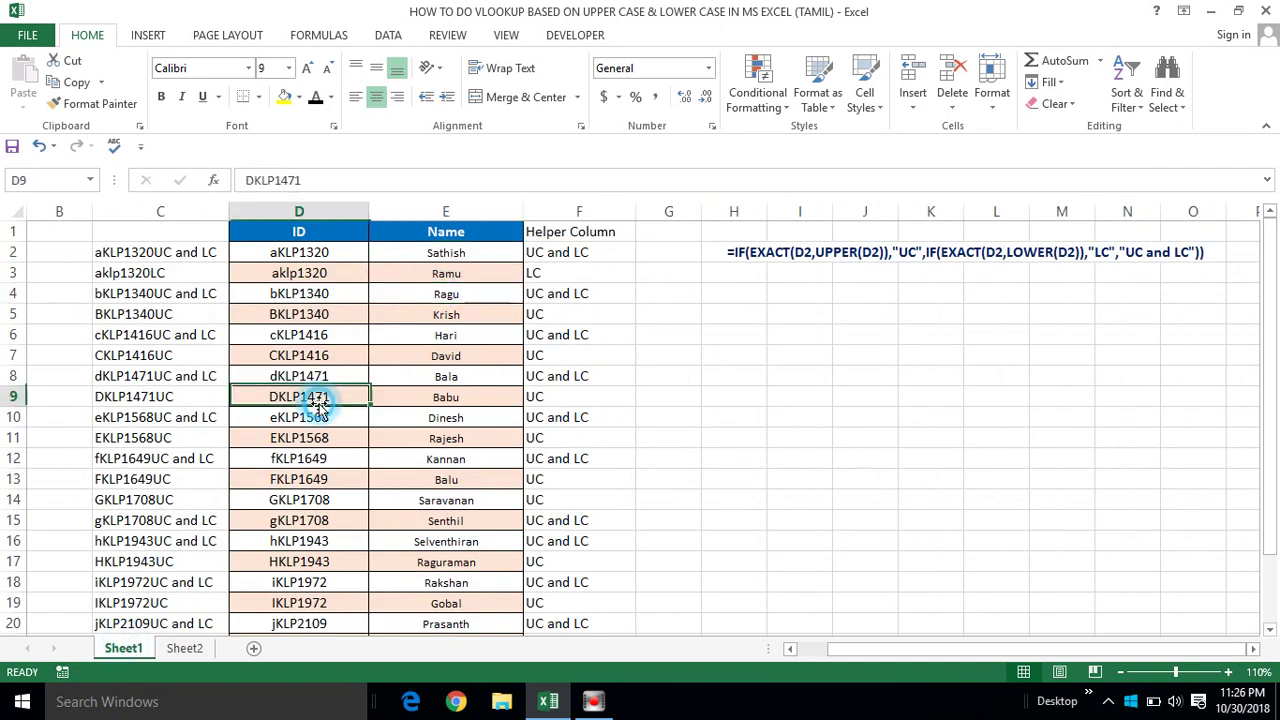
key("ctrl+Up")
key("Down")
key("ctrl+shift+Down")
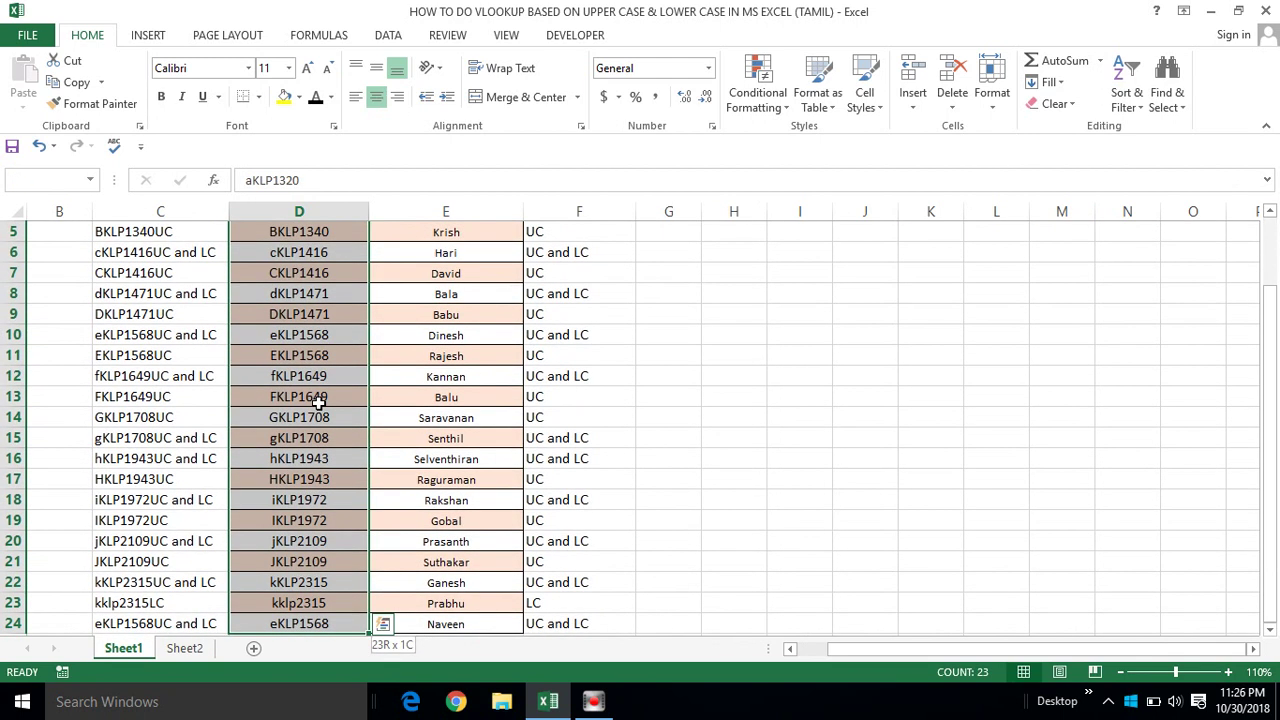
key("ctrl+Up")
key("Down")
key("Down")
key("Down")
key("Down")
key("Down")
key("Down")
key("ctrl+Down")
key("Down")
key("Down")
key("Up")
key("Up")
key("Up")
key("Up")
key("Up")
key("ctrl+Up")
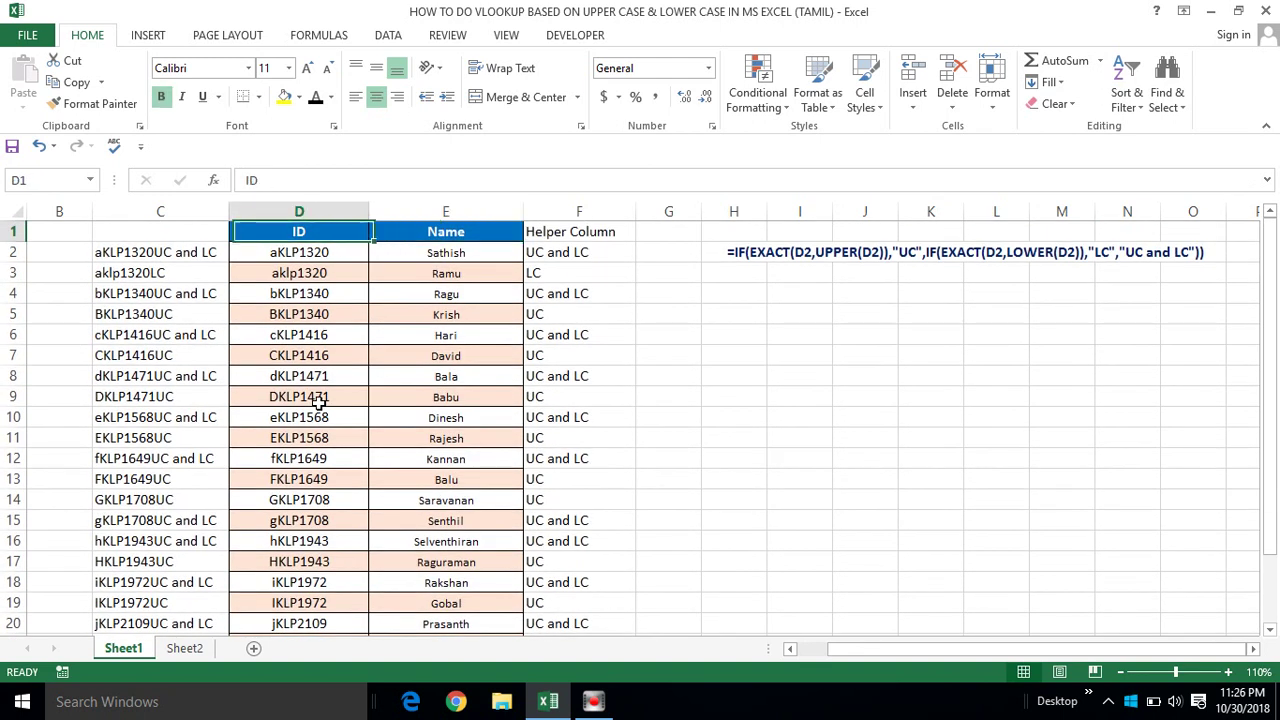
key("Down")
key("ctrl+shift+Down")
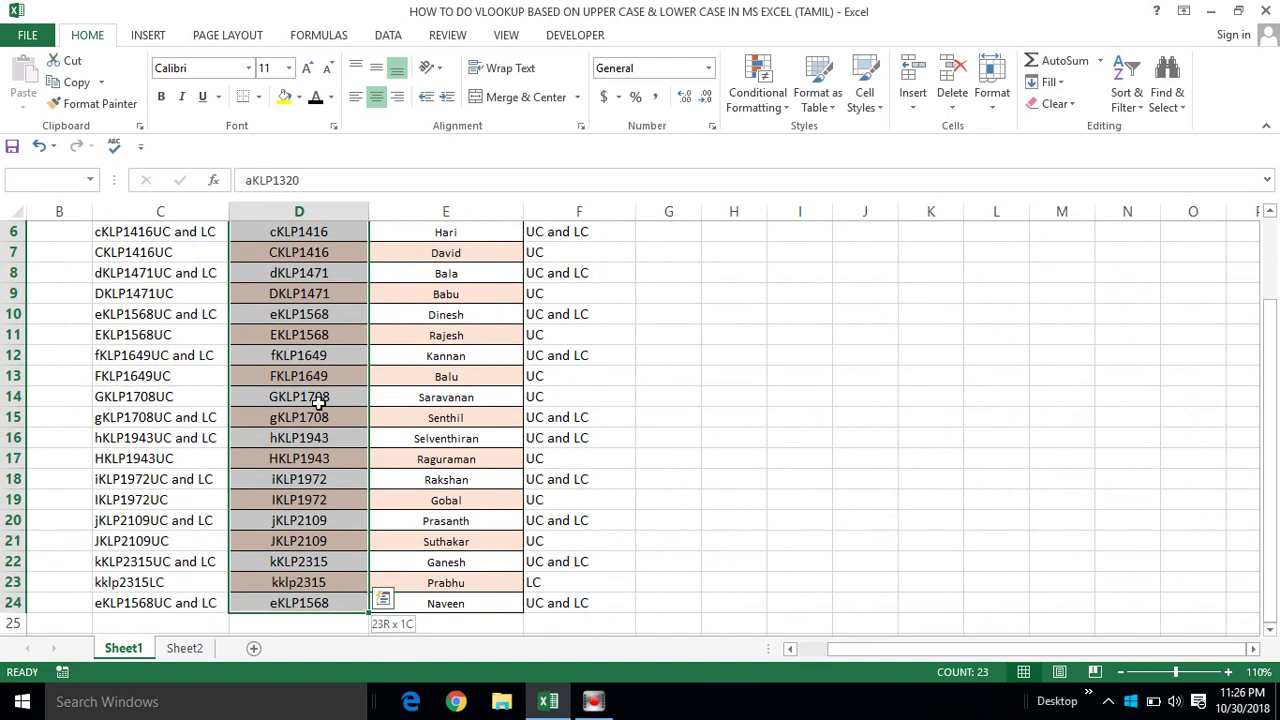
key("ctrl+Up")
key("Right")
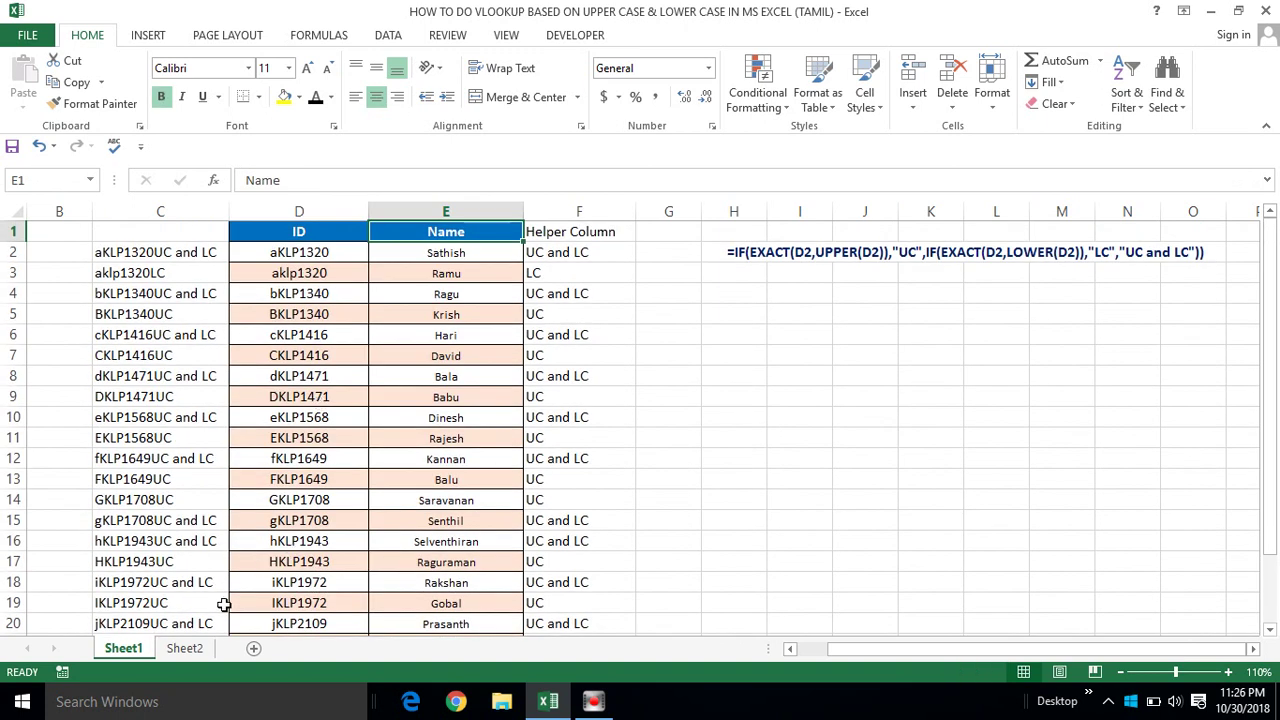
left_click(189, 649)
Colour Sheet2's combined helper values in column C white
left_click(365, 492)
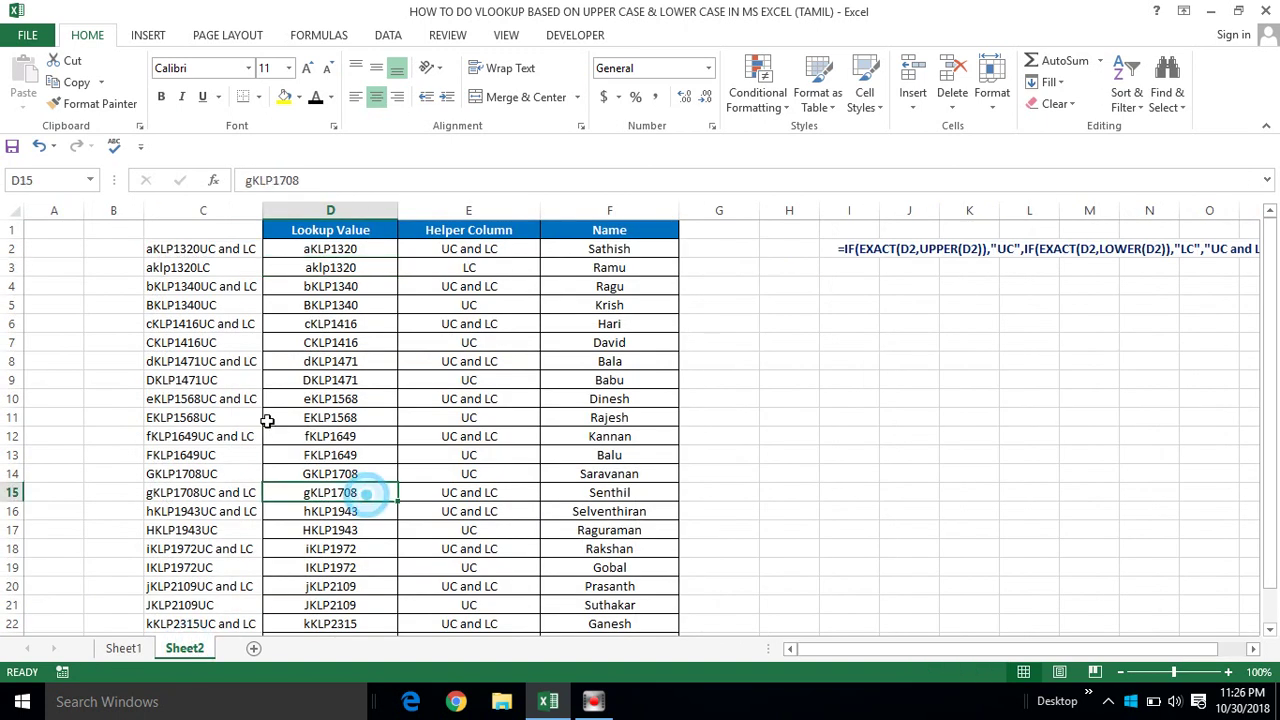
left_click(223, 248)
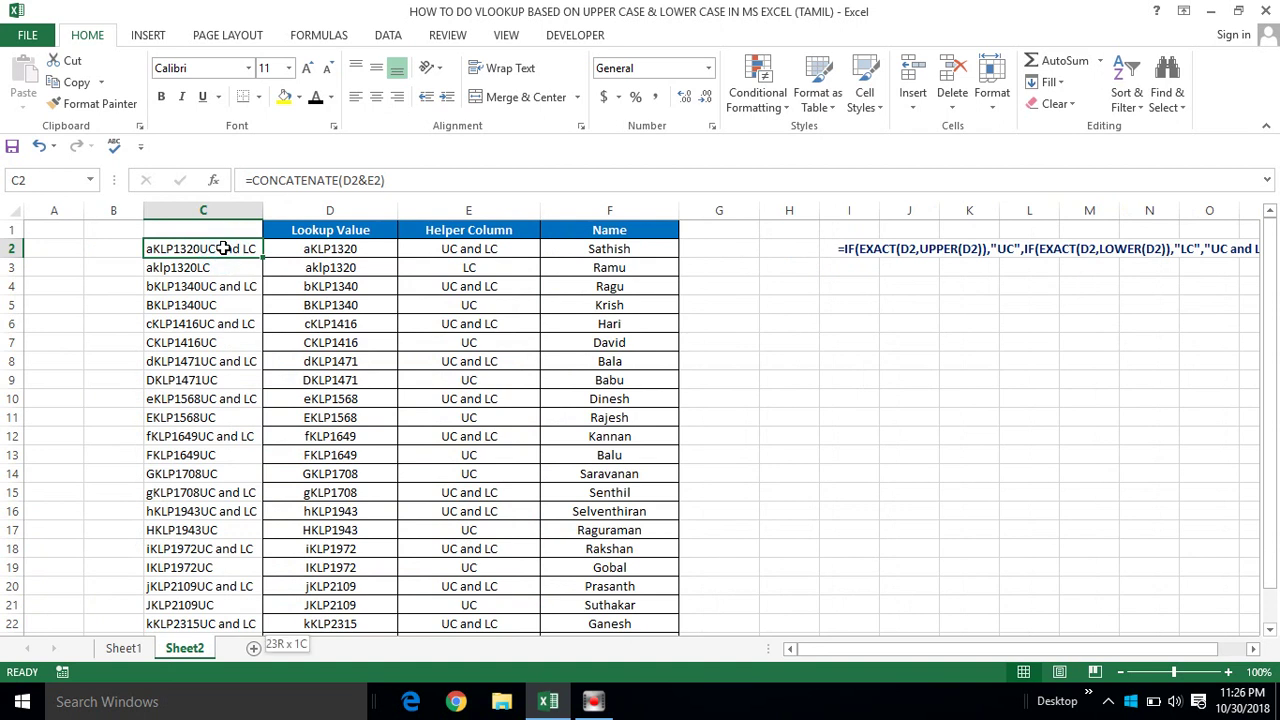
key("ctrl+shift+Down")
left_click(331, 97)
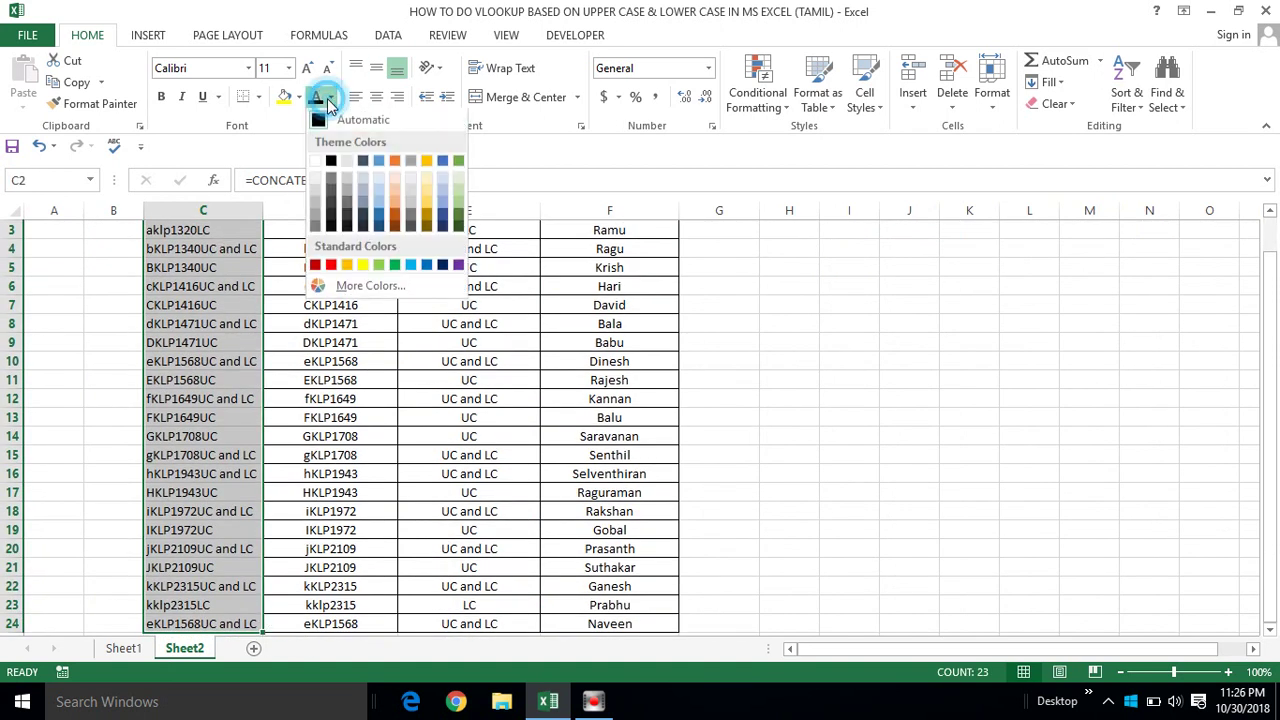
left_click(315, 163)
Hide the Helper Column on Sheet2
scroll(380, 300, "up", 1)
left_click(380, 300)
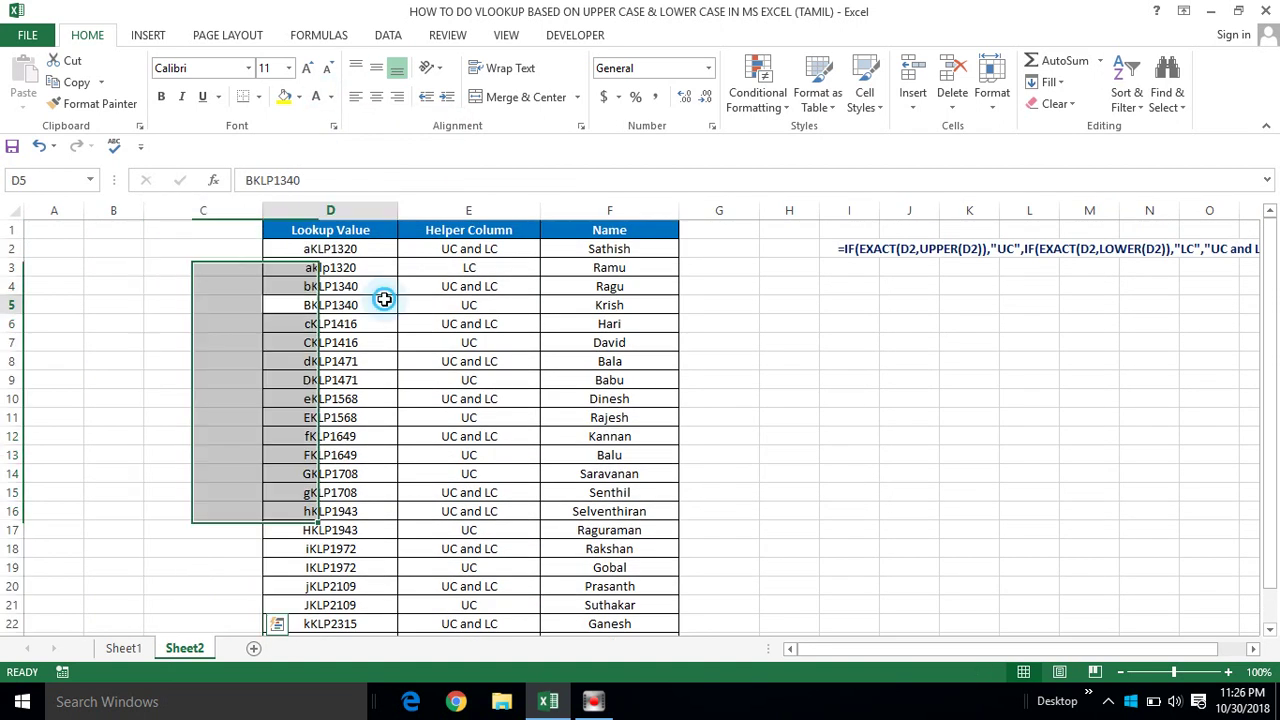
key("ctrl+Up")
key("Right")
key("ctrl+shift+Down")
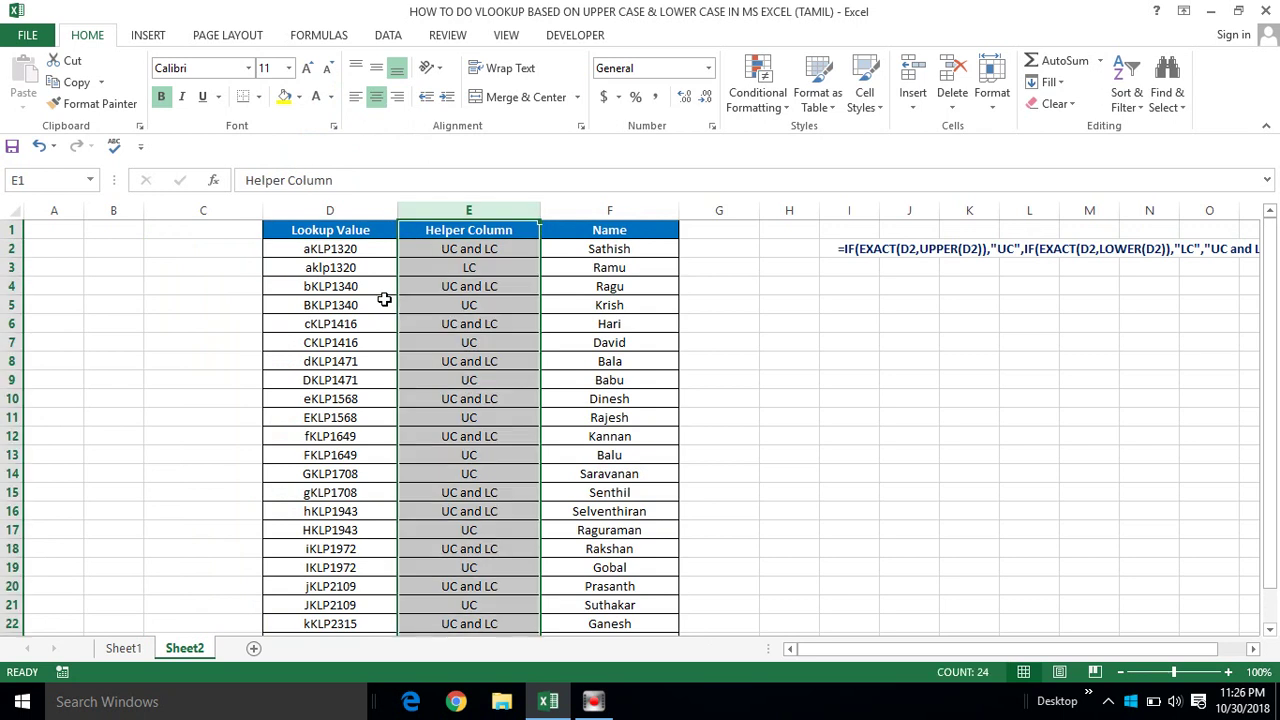
key("shift+F10")
key("h")
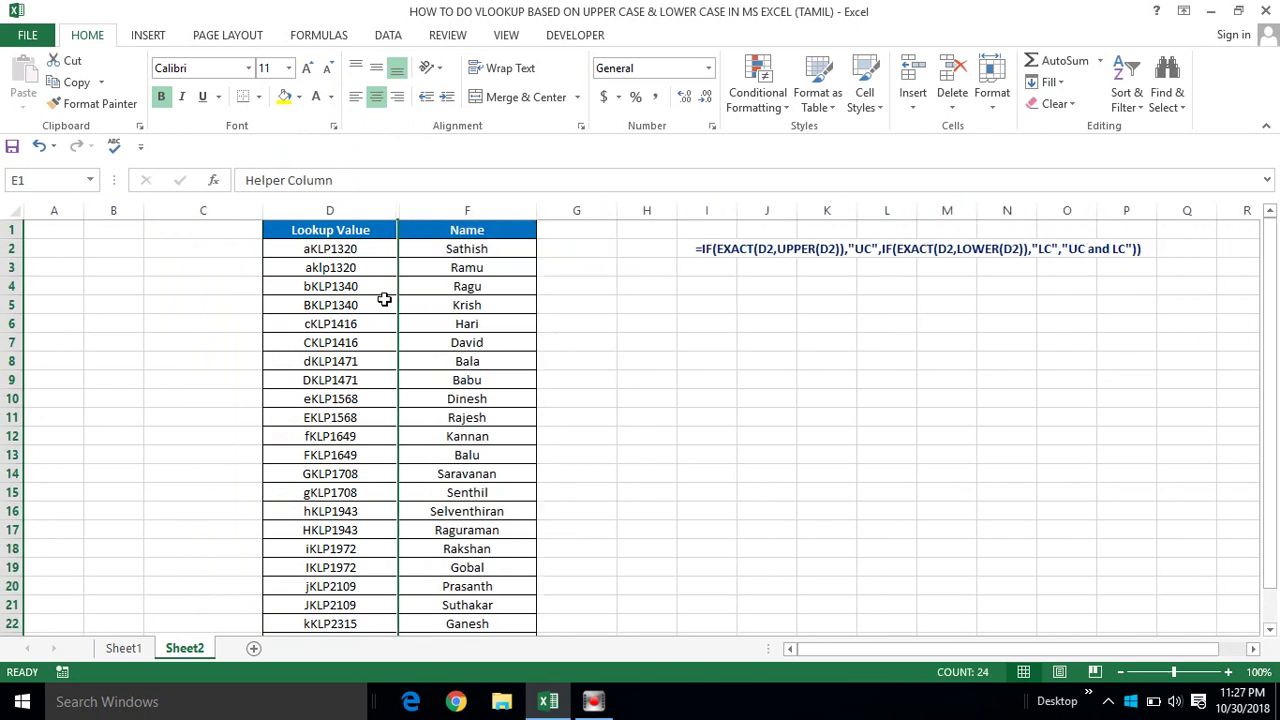
key("Left")
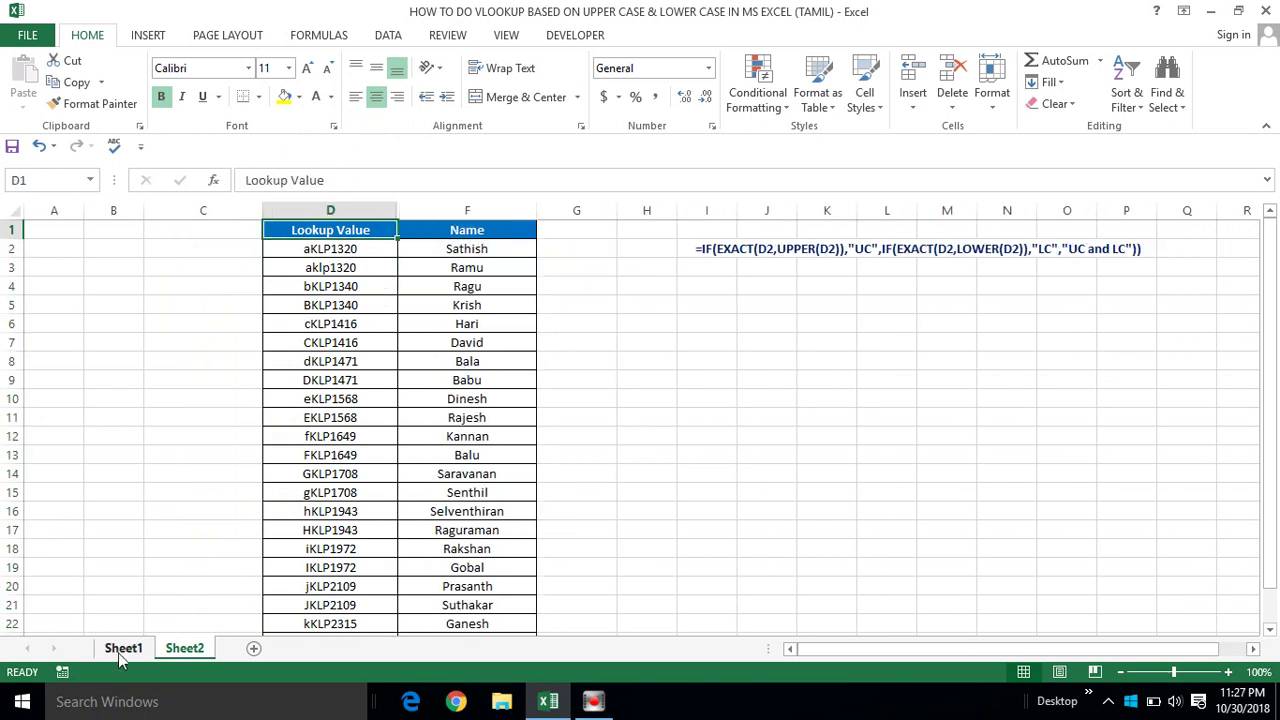
On Sheet1, hide Helper Column F and the combined key column C
left_click(120, 645)
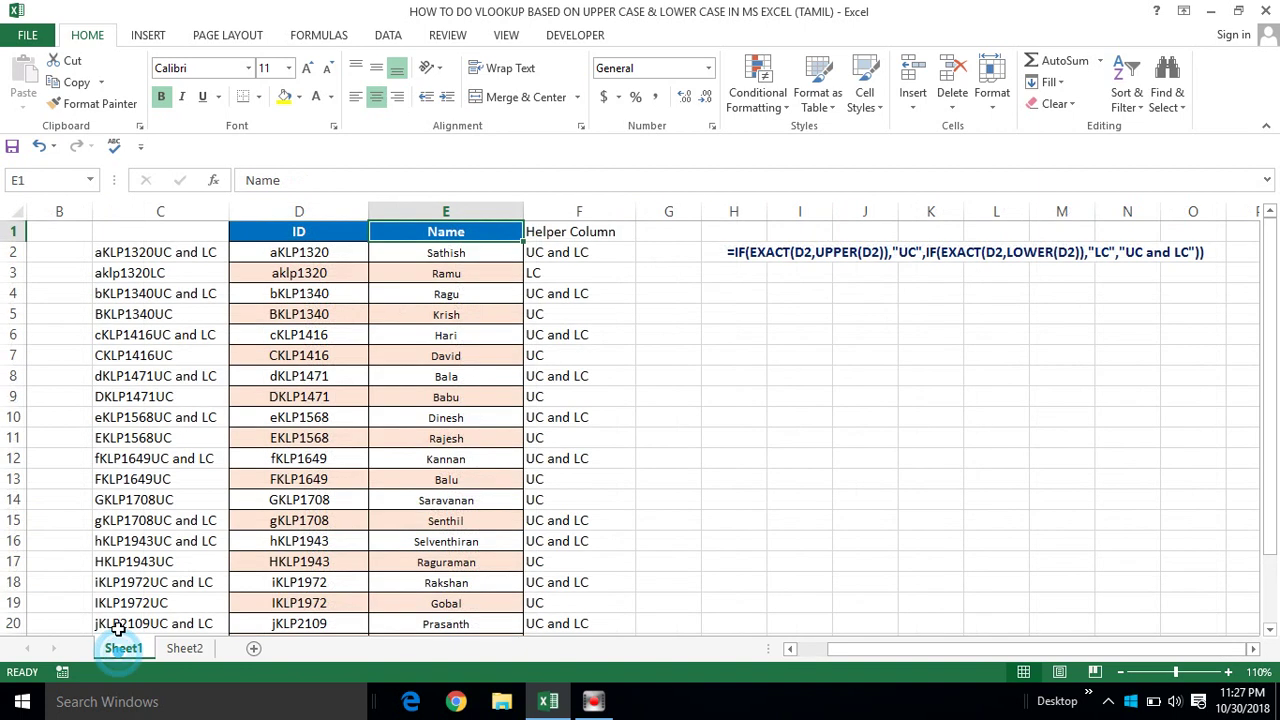
left_click(563, 212)
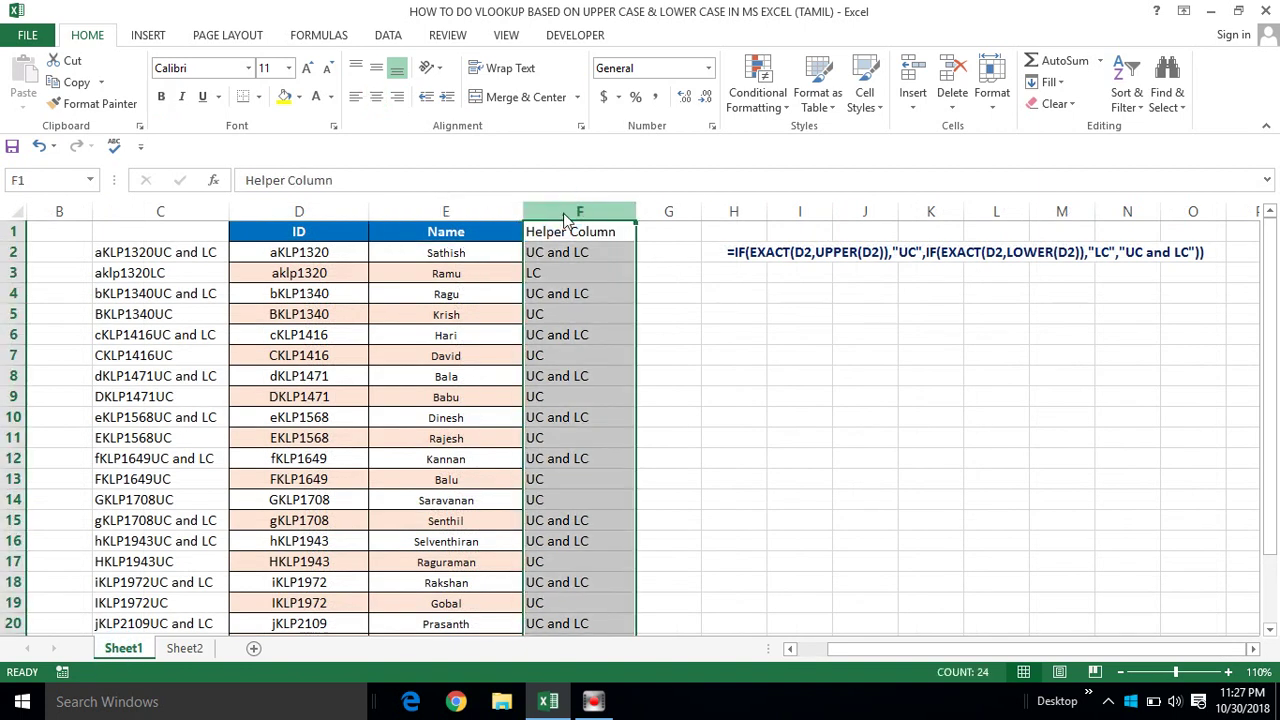
right_click(563, 218)
left_click(700, 399)
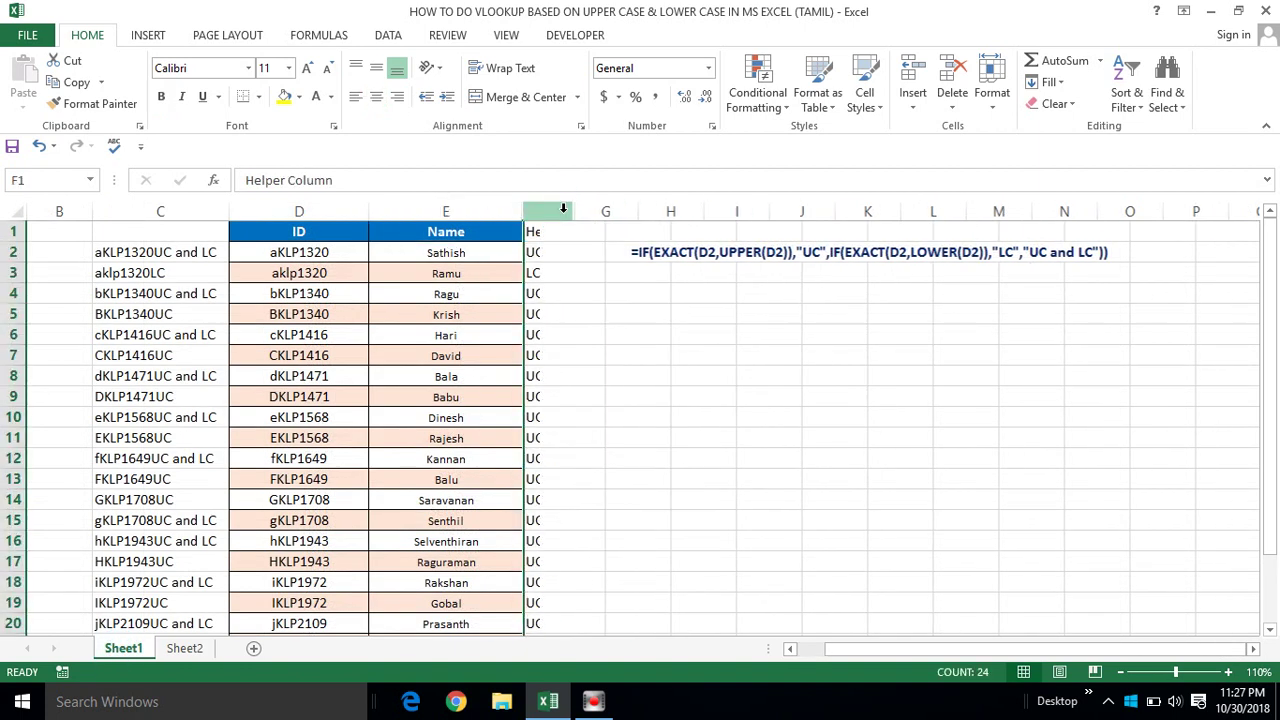
left_click(130, 213)
right_click(127, 227)
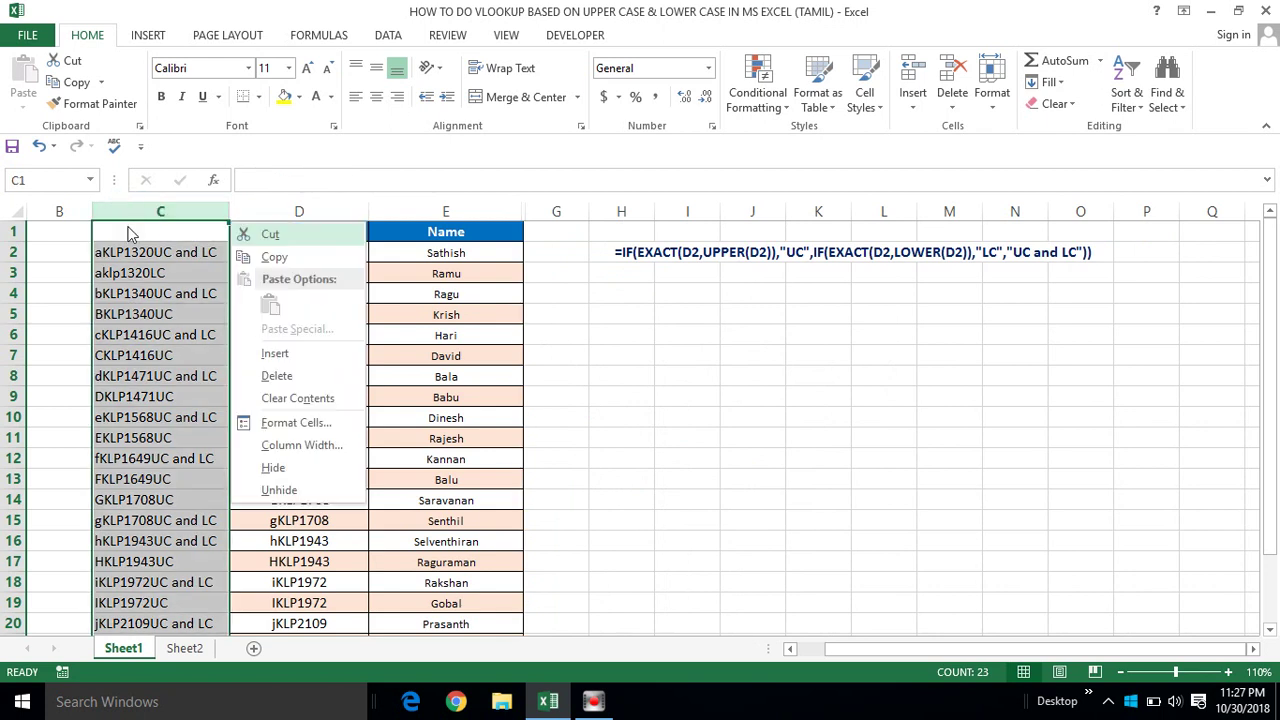
left_click(285, 460)
left_click(174, 271)
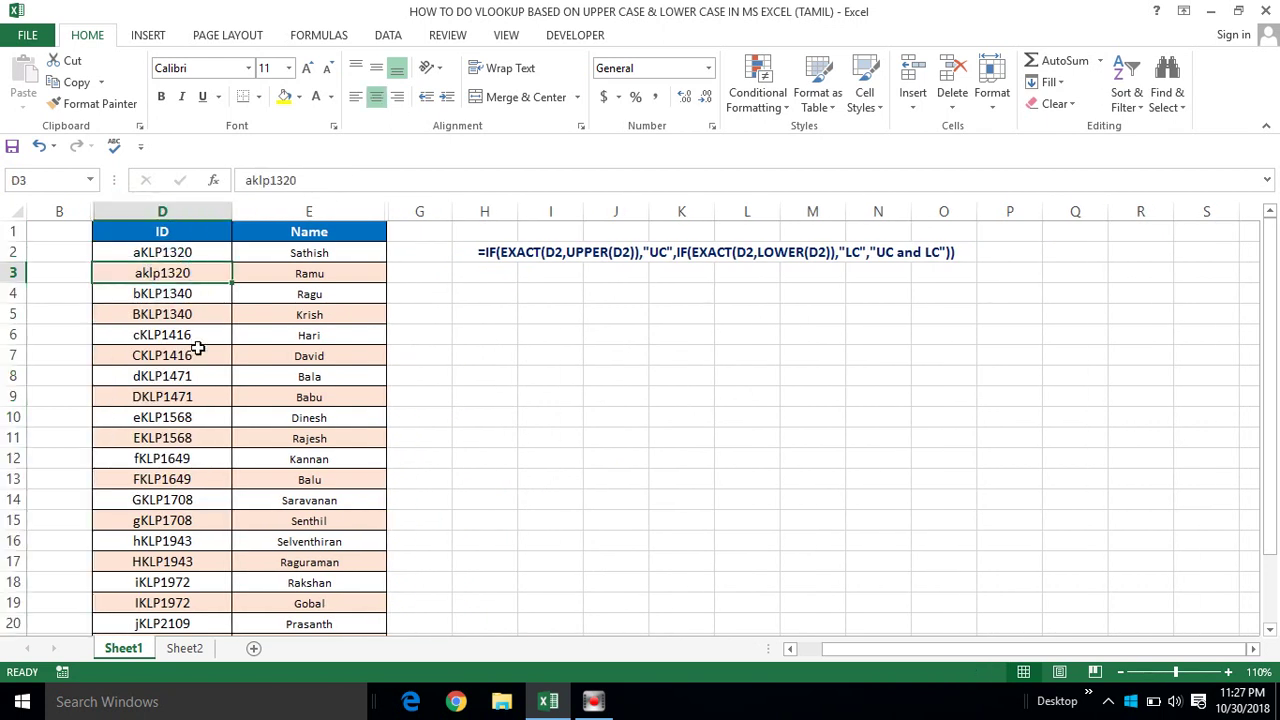
left_click(182, 650)
Scroll Sheet2 down to the last lookup value eKLP1568, which returns Naveen
left_click(329, 432)
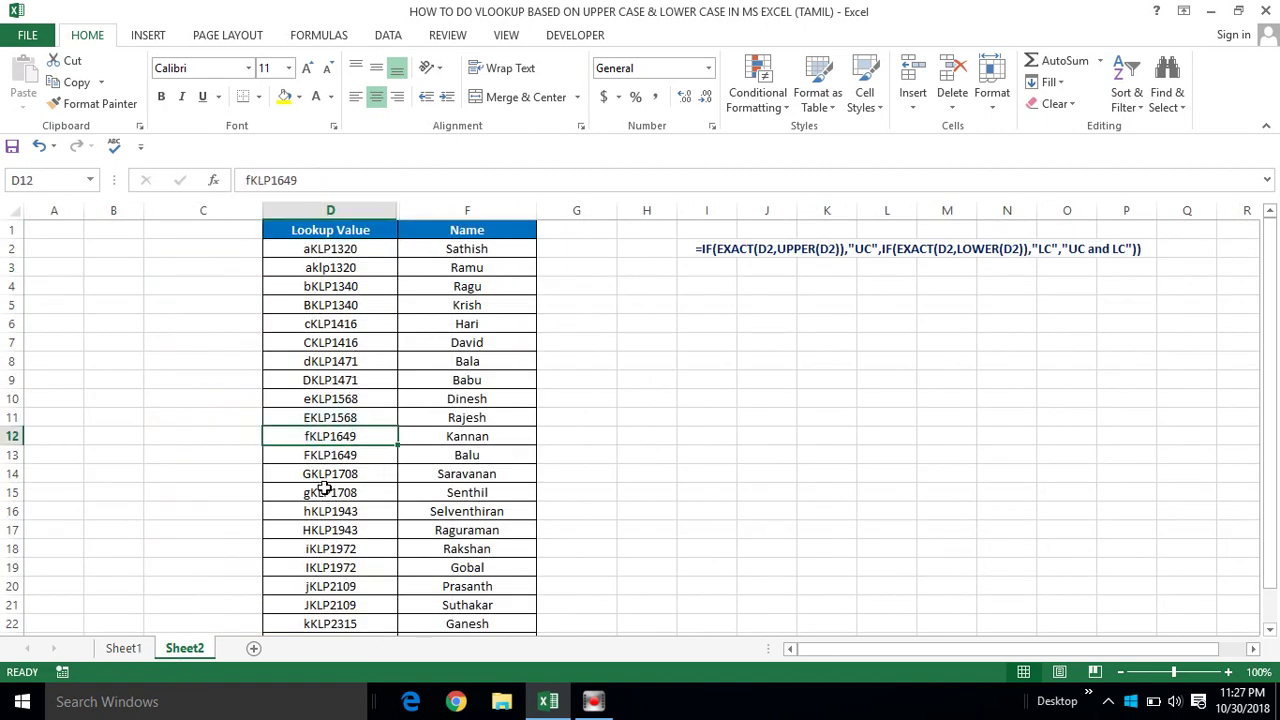
left_click(324, 582)
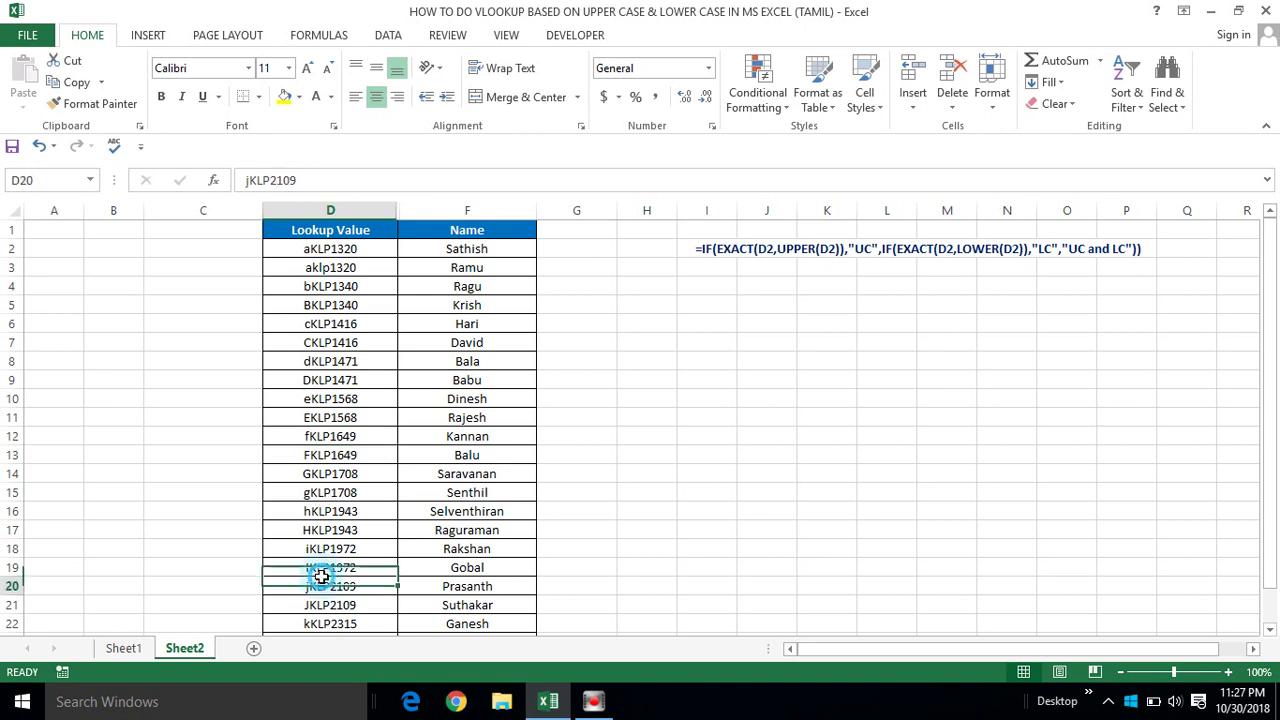
scroll(320, 580, "down", 2)
left_click(318, 568)
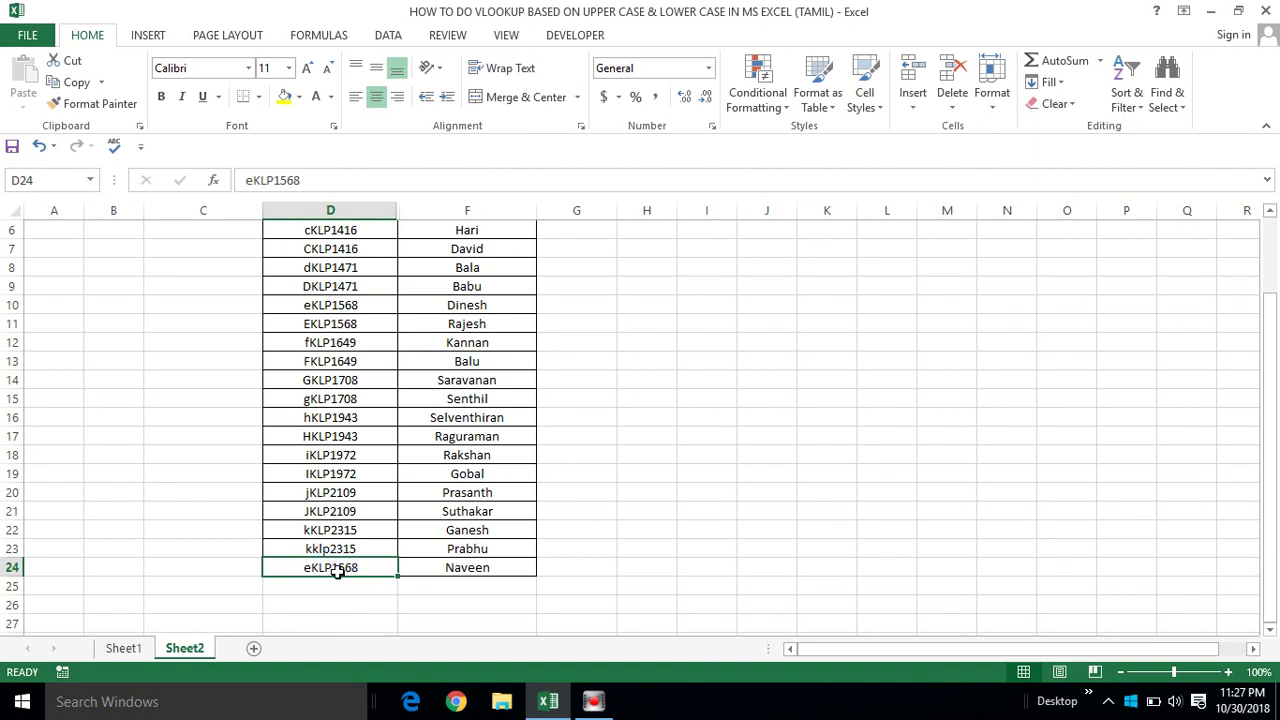
On Sheet1, change the D24 ID from eKLP1568 to eklp1568
left_click(121, 648)
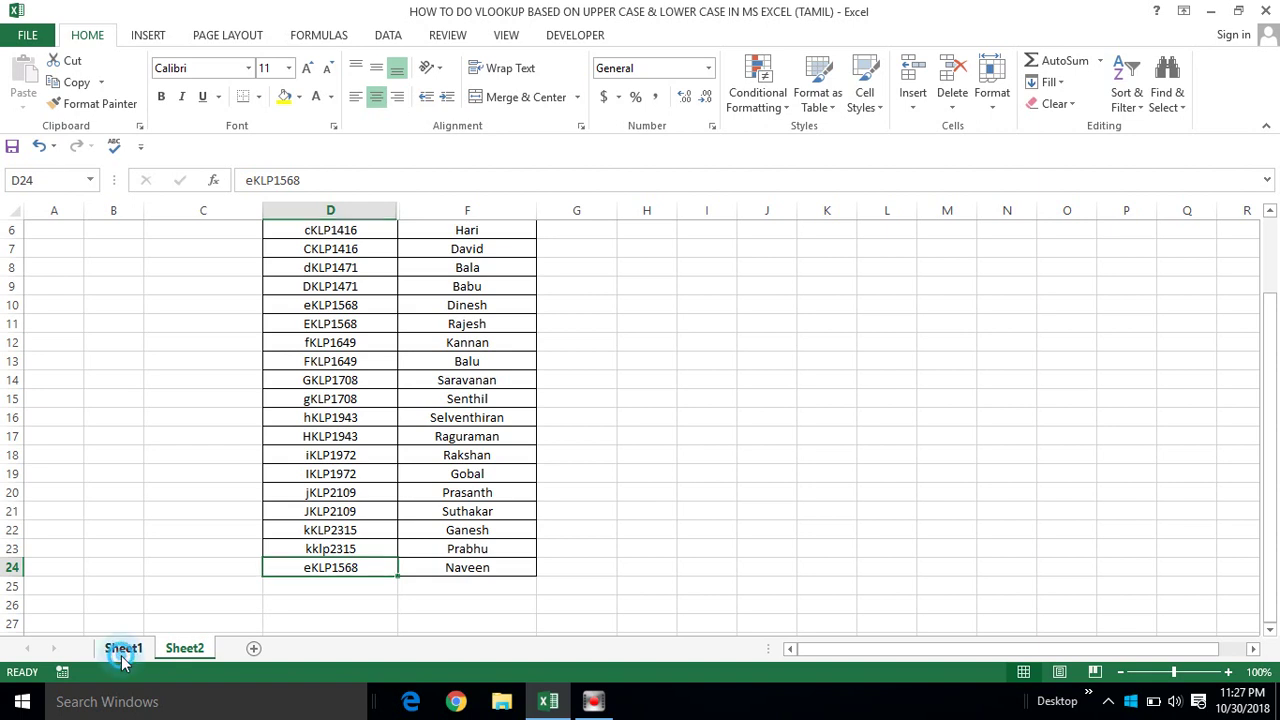
left_click(255, 612)
key("Down")
key("Down")
key("Down")
scroll(227, 615, "down", 2)
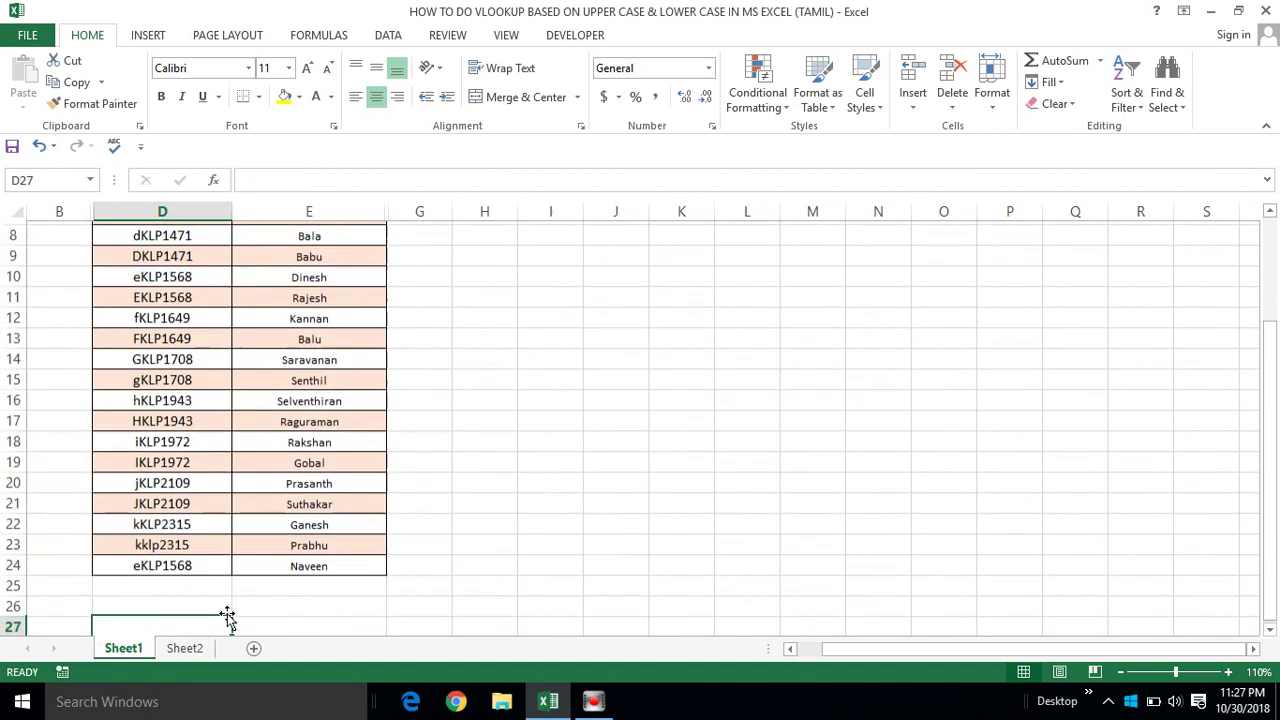
key("F2")
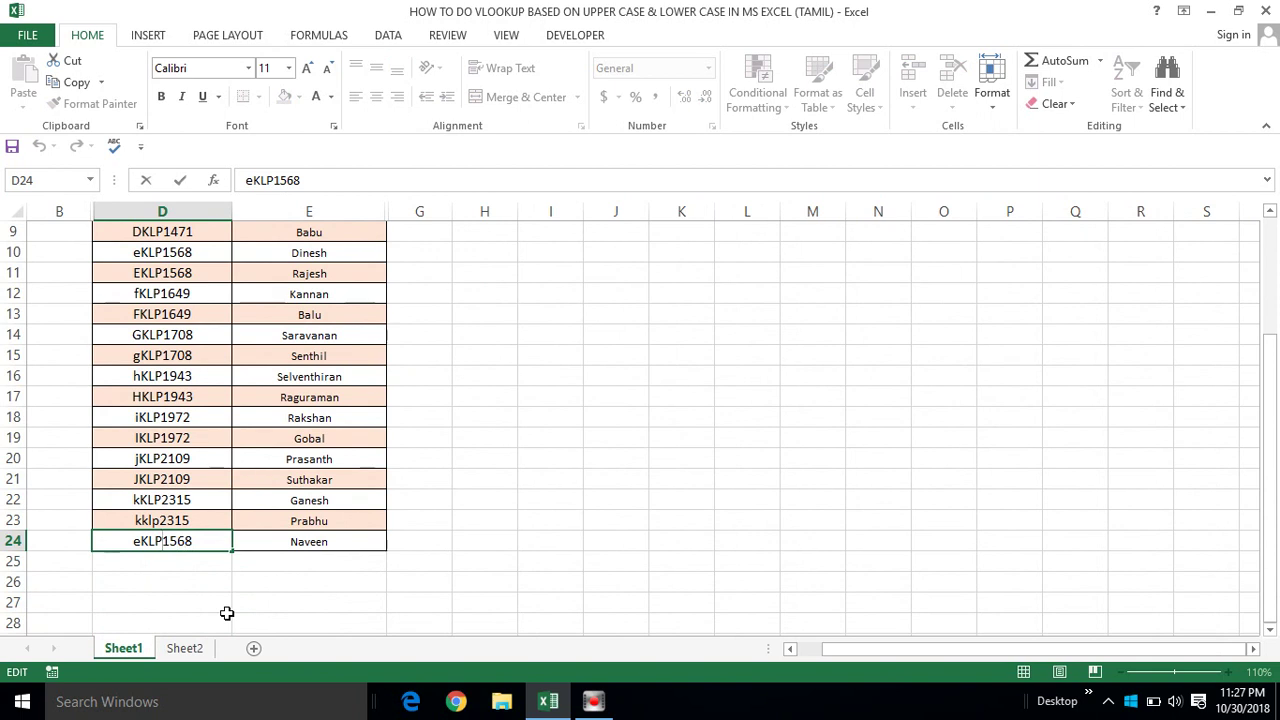
key("BackSpace")
key("BackSpace")
key("BackSpace")
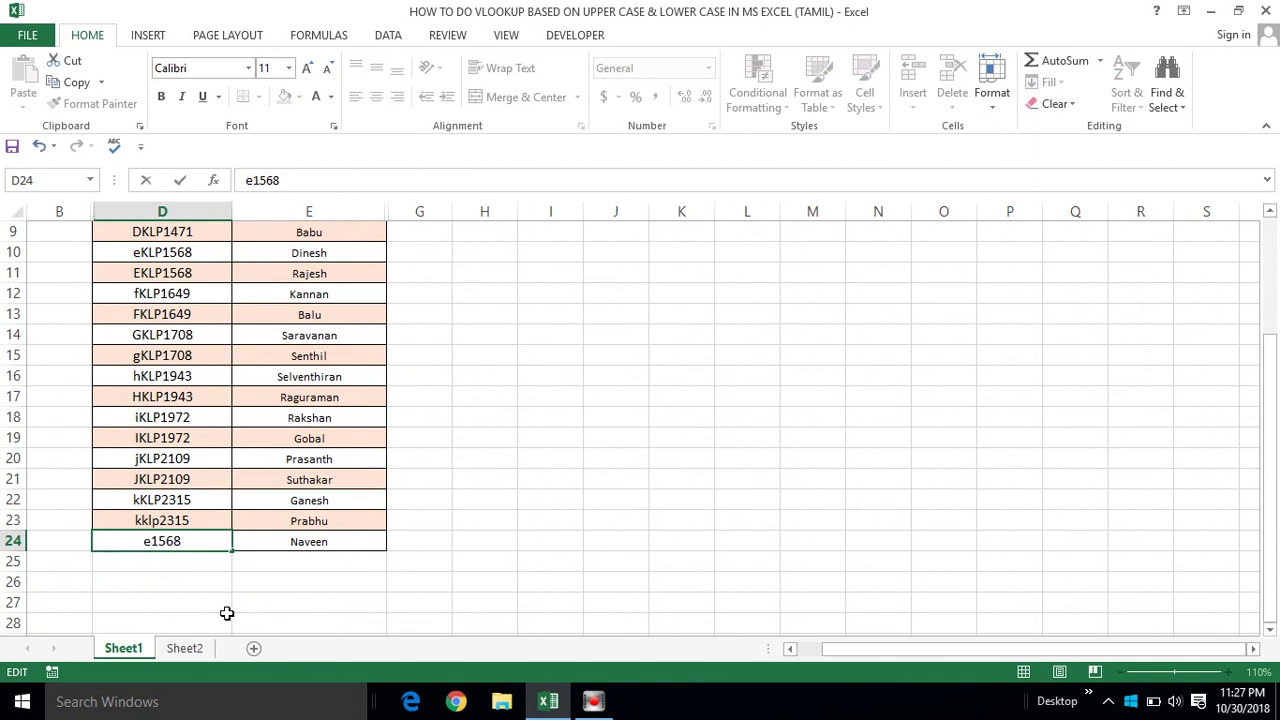
type("klp")
key("Return")
key("Up")
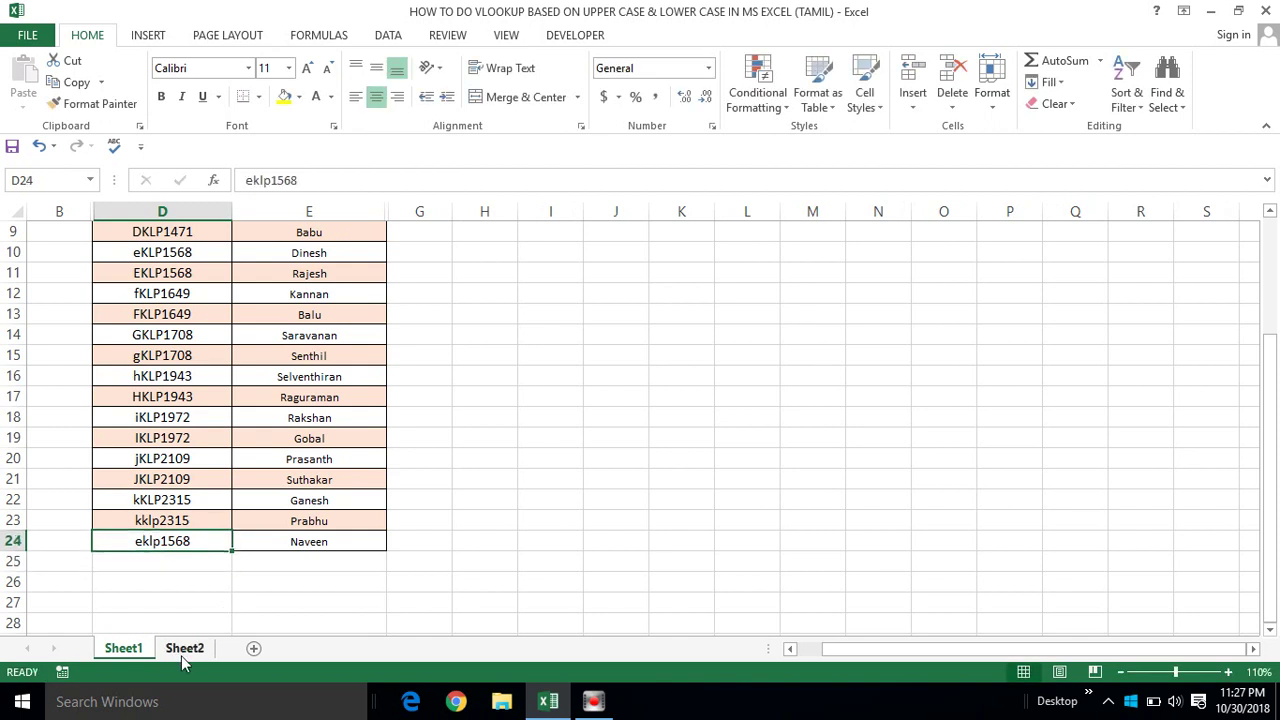
On Sheet2, change D24 to eklp1568 too, so F24 returns Naveen again
left_click(181, 652)
left_click(428, 577)
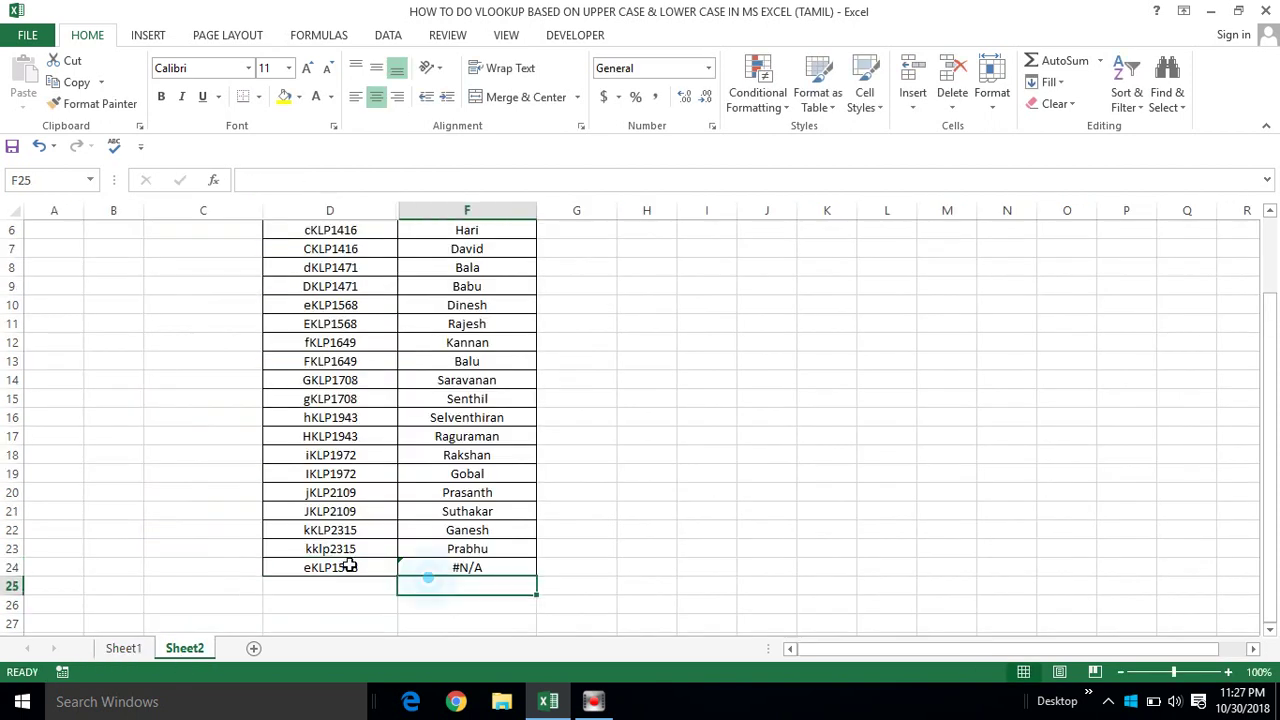
double_click(331, 566)
left_click(331, 566)
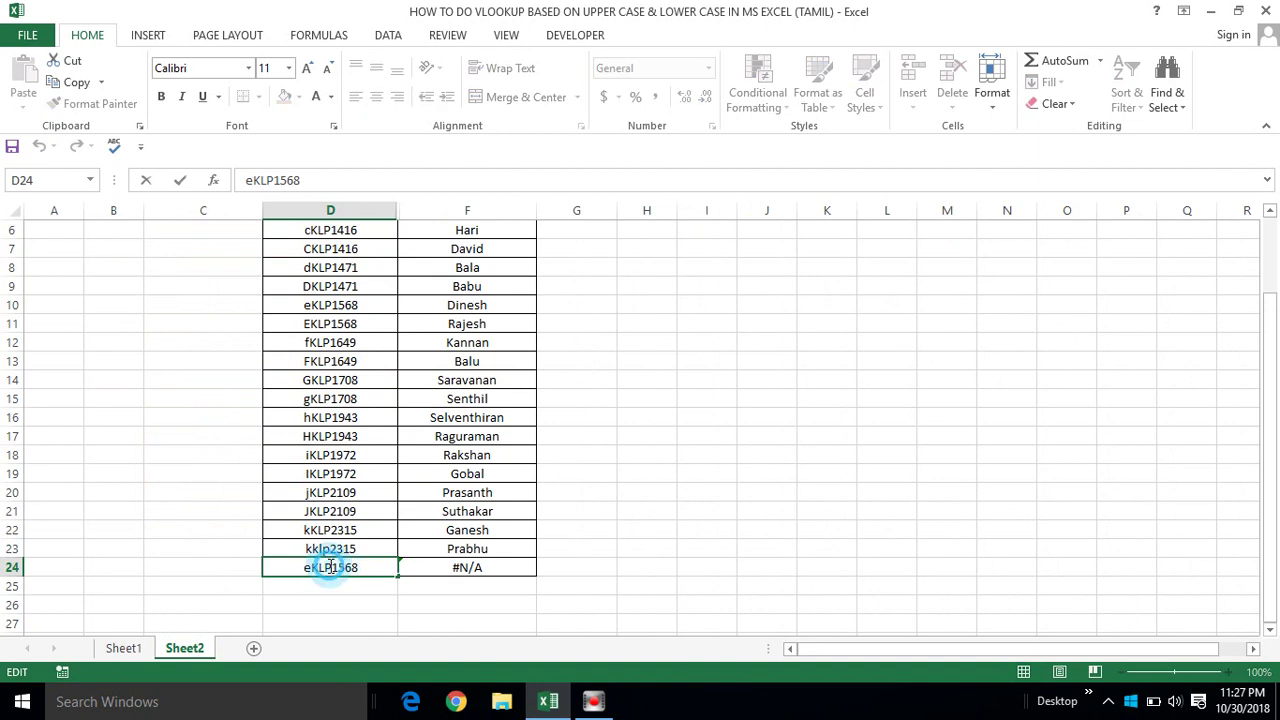
key("BackSpace")
key("BackSpace")
key("BackSpace")
type("k")
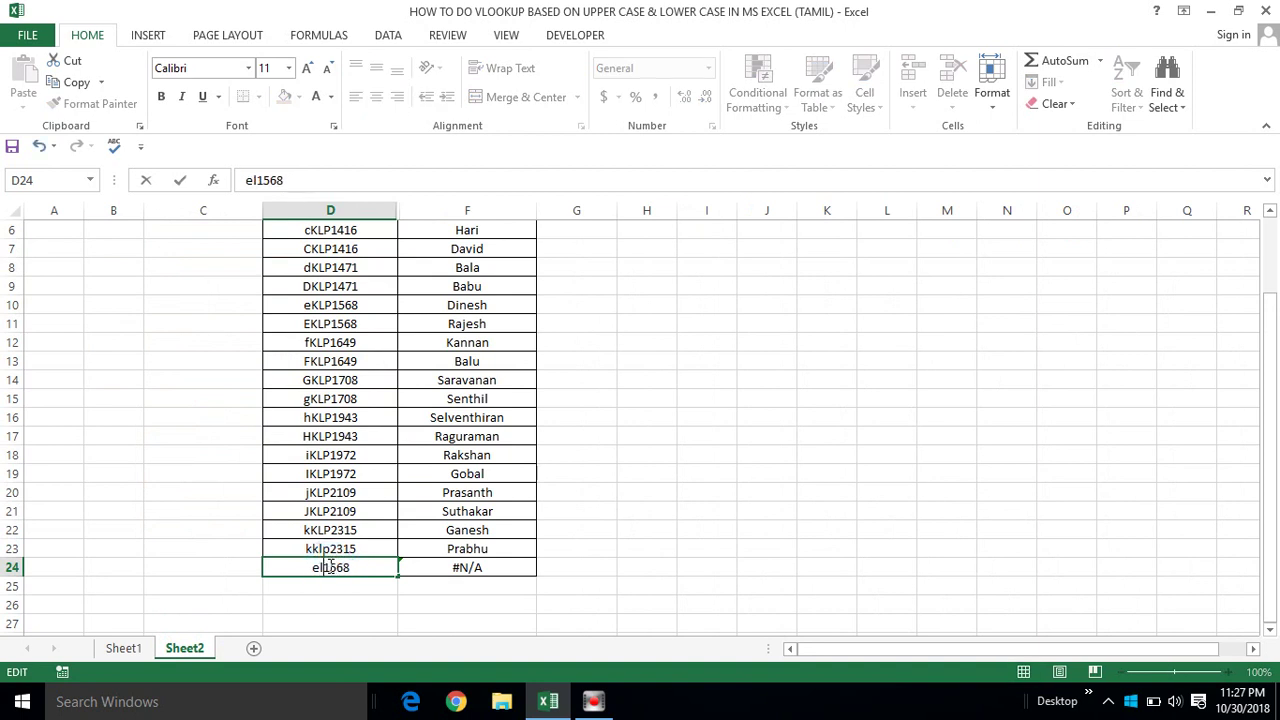
type("lp")
left_click(338, 598)
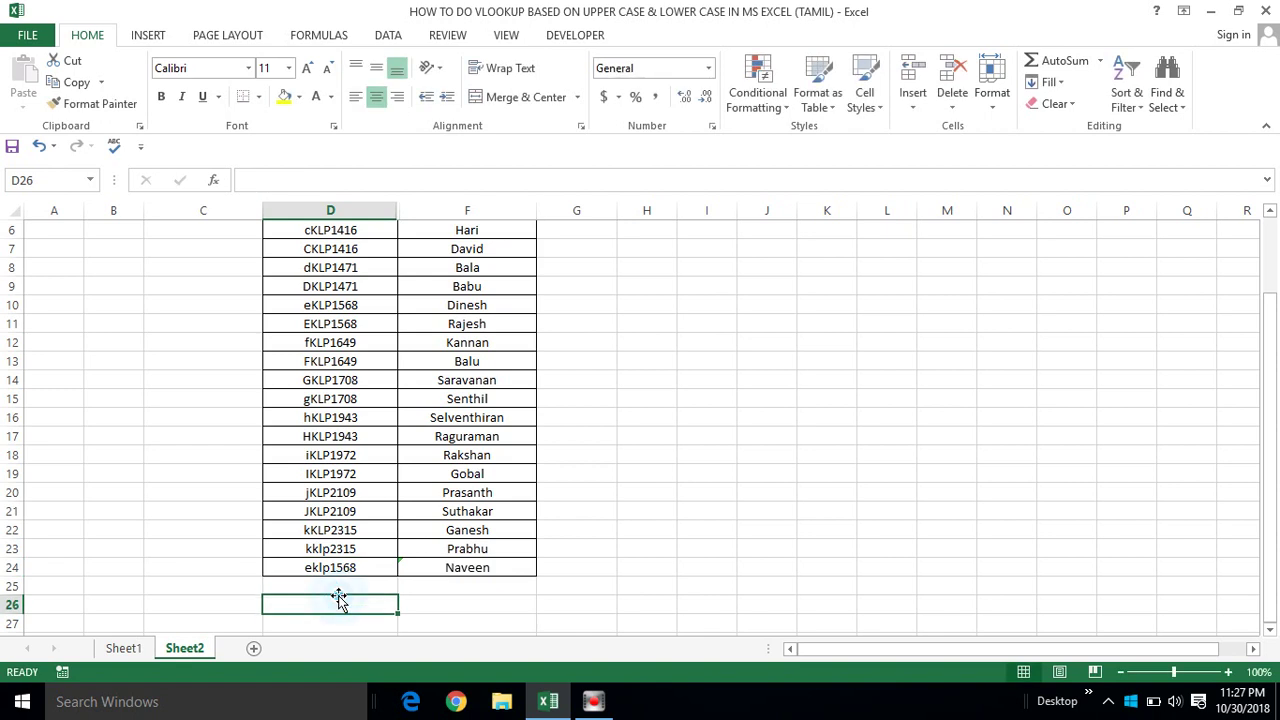
left_click(449, 563)
On Sheet2, review the Name results in column F from the Name header down
key("ctrl+Up")
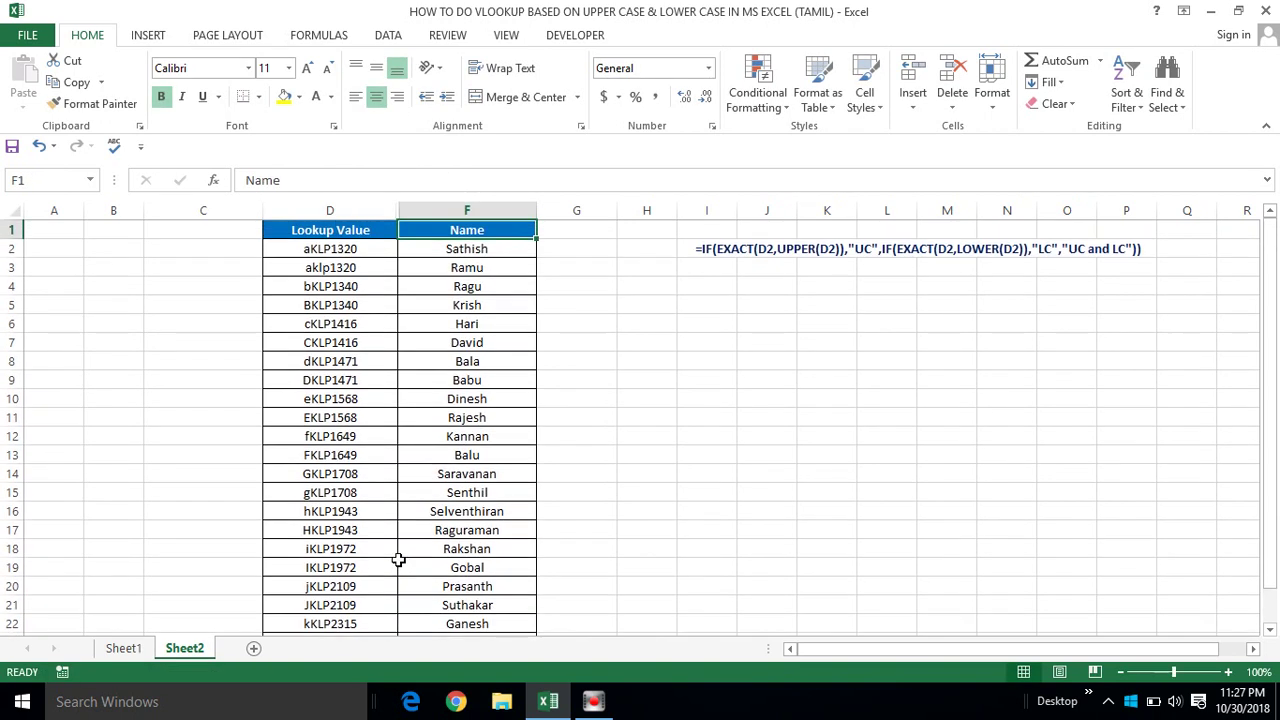
key("Left")
key("Left")
key("Right")
left_click_drag(467, 249, 560, 632)
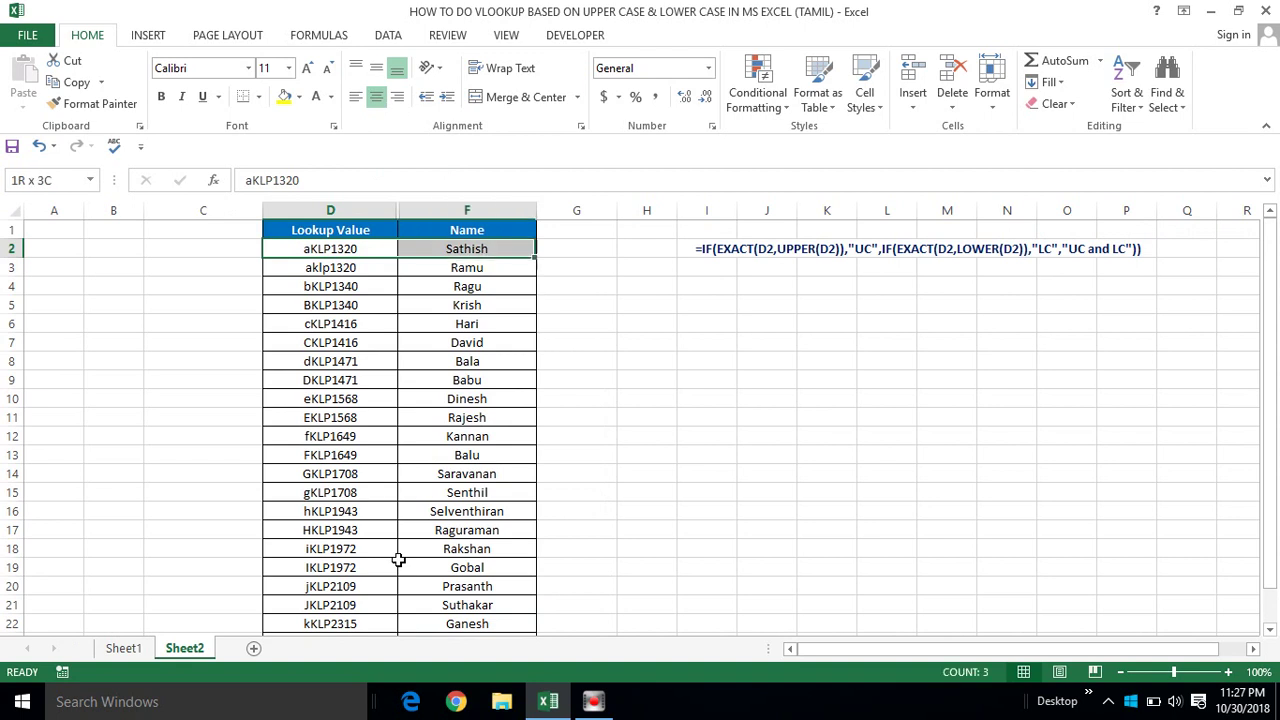
key("Up")
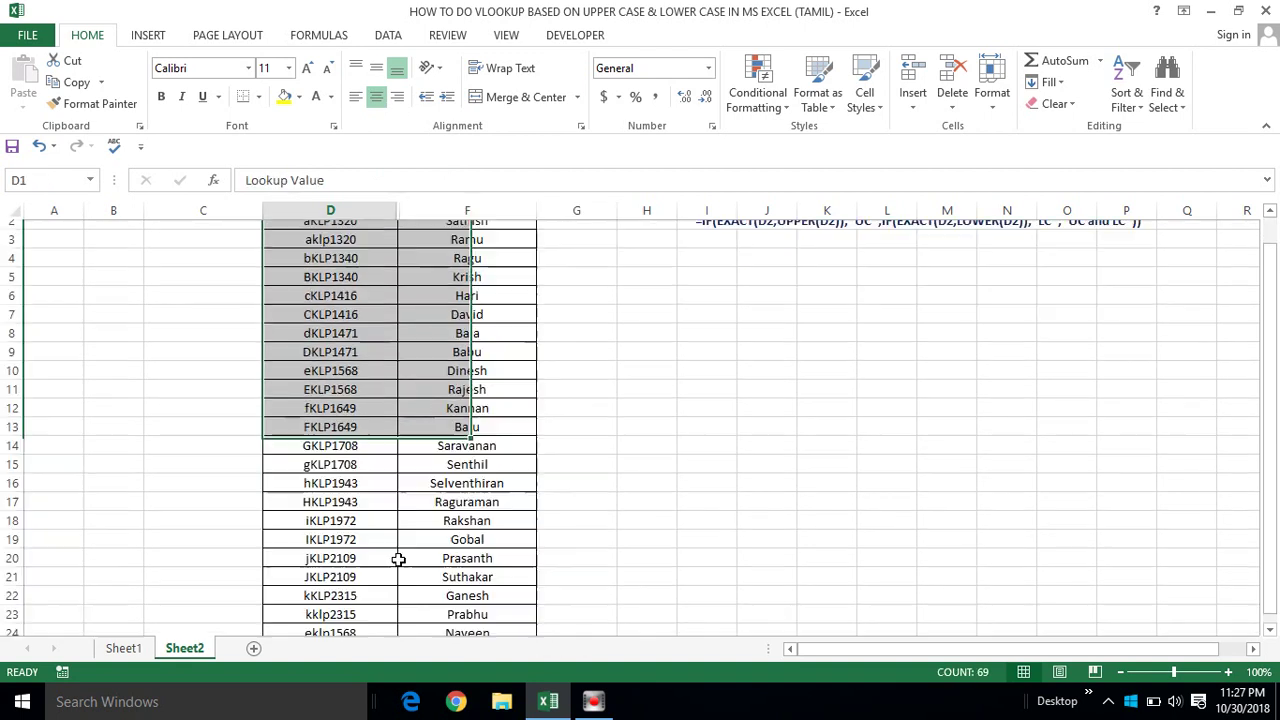
key("Right")
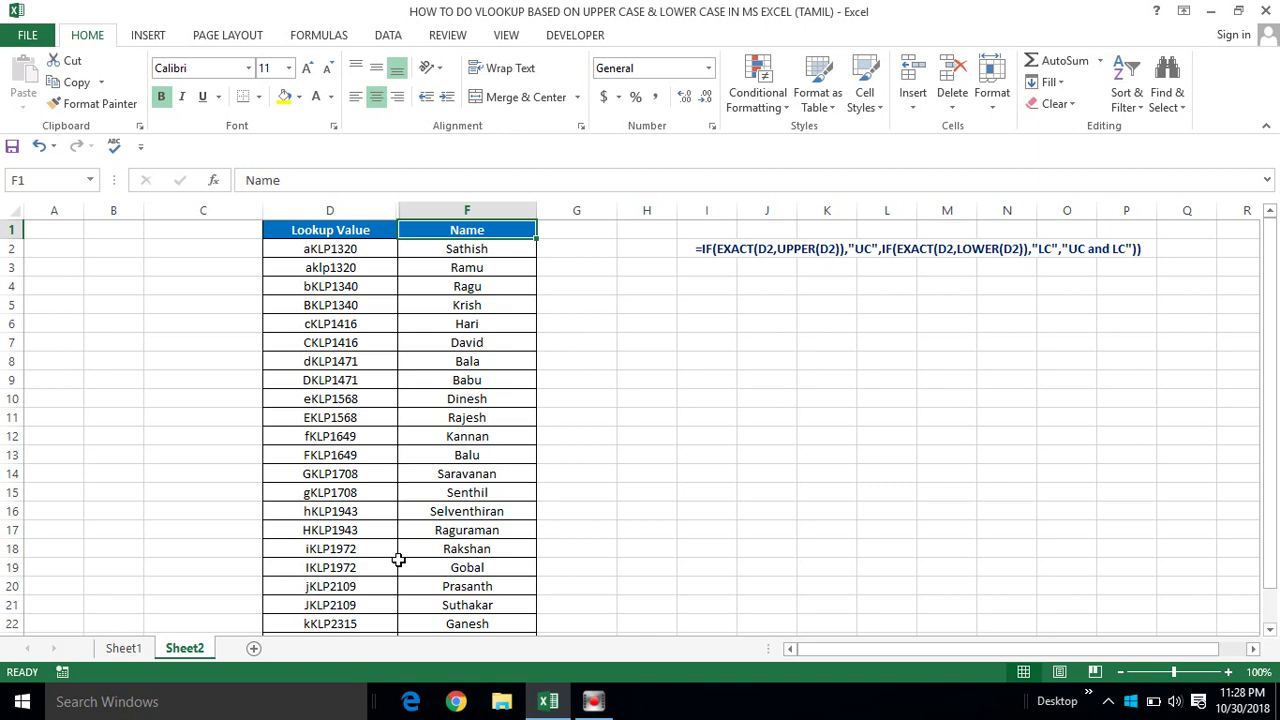
Select the whole Lookup Value and Name table on Sheet2
key("Left")
key("Down")
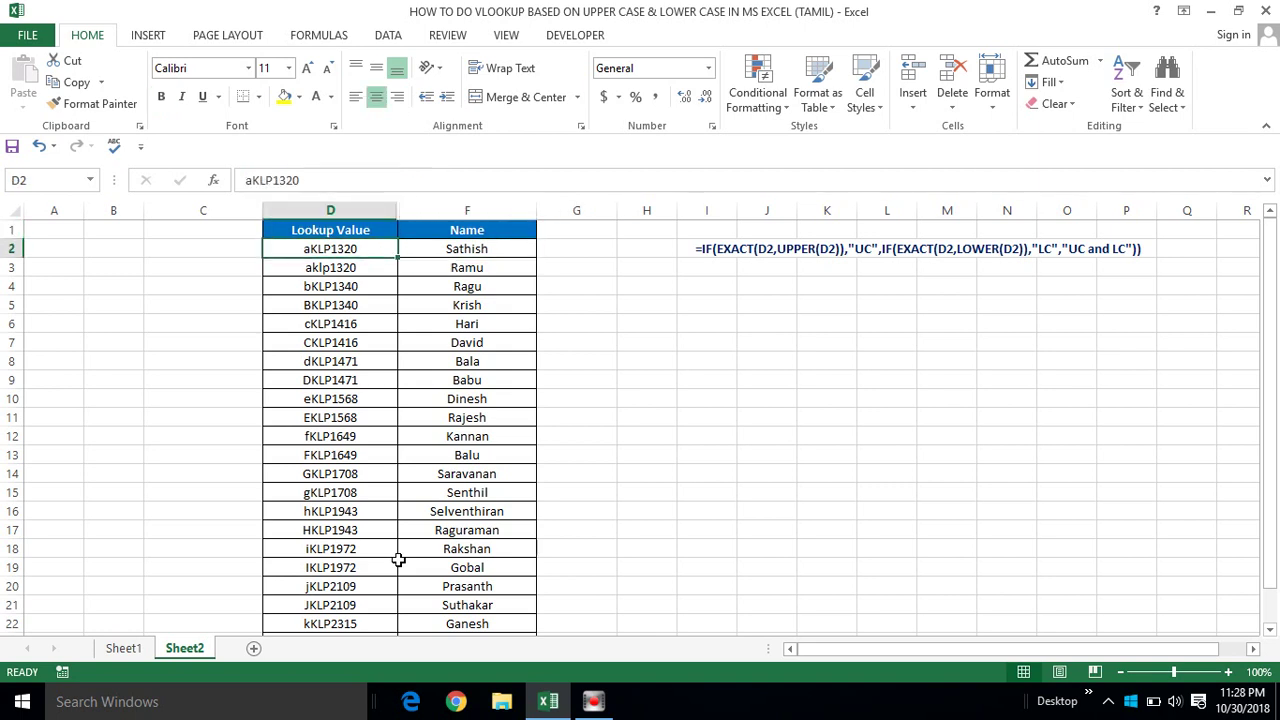
key("Up")
key("shift+Right")
key("ctrl+shift+Down")
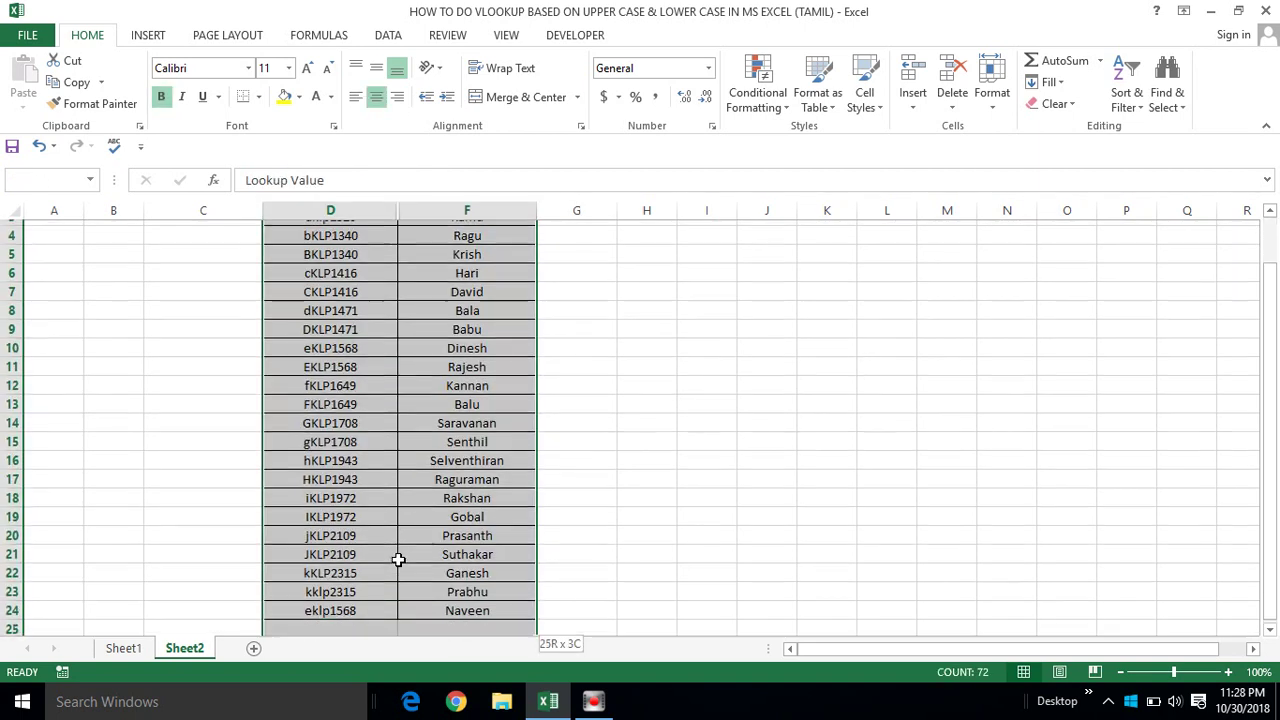
key("Up")
key("Right")
key("Right")
Reselect the lookup table, then step down to the cKLP1416 lookup value
key("Left")
key("Left")
key("Left")
key("Right")
key("Right")
key("Left")
key("ctrl+shift+Down")
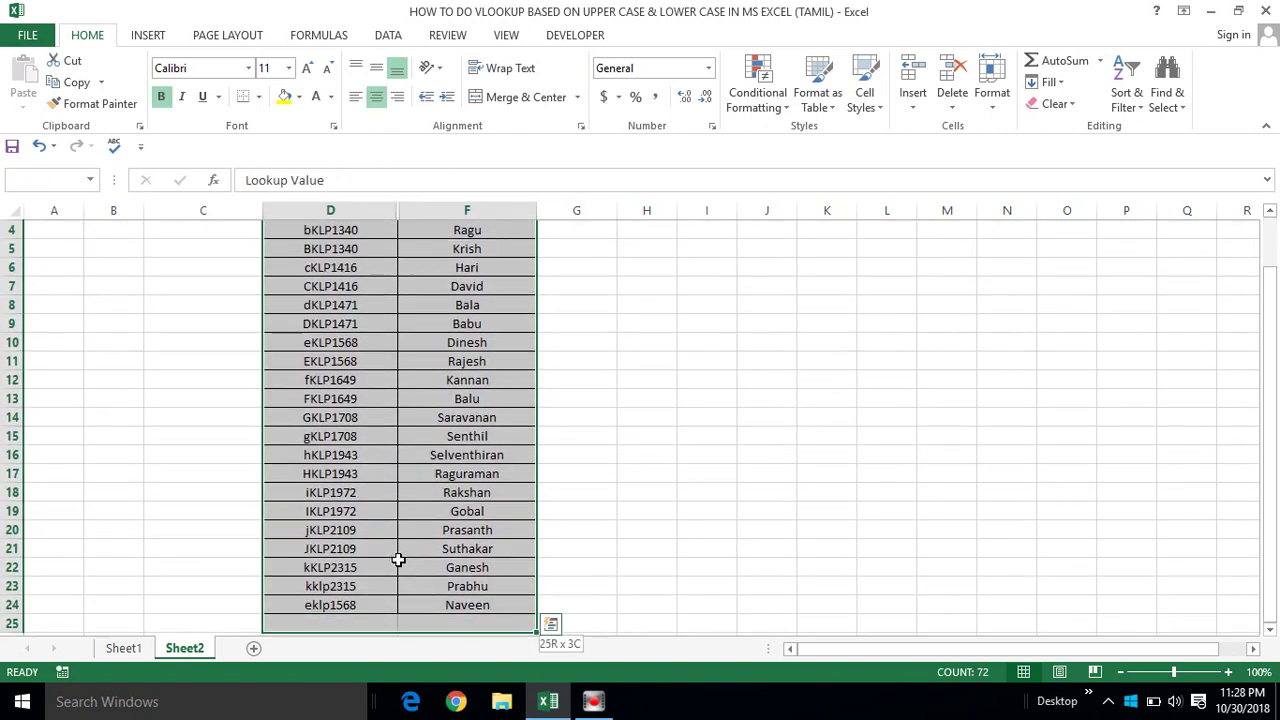
key("shift+Right")
key("Down")
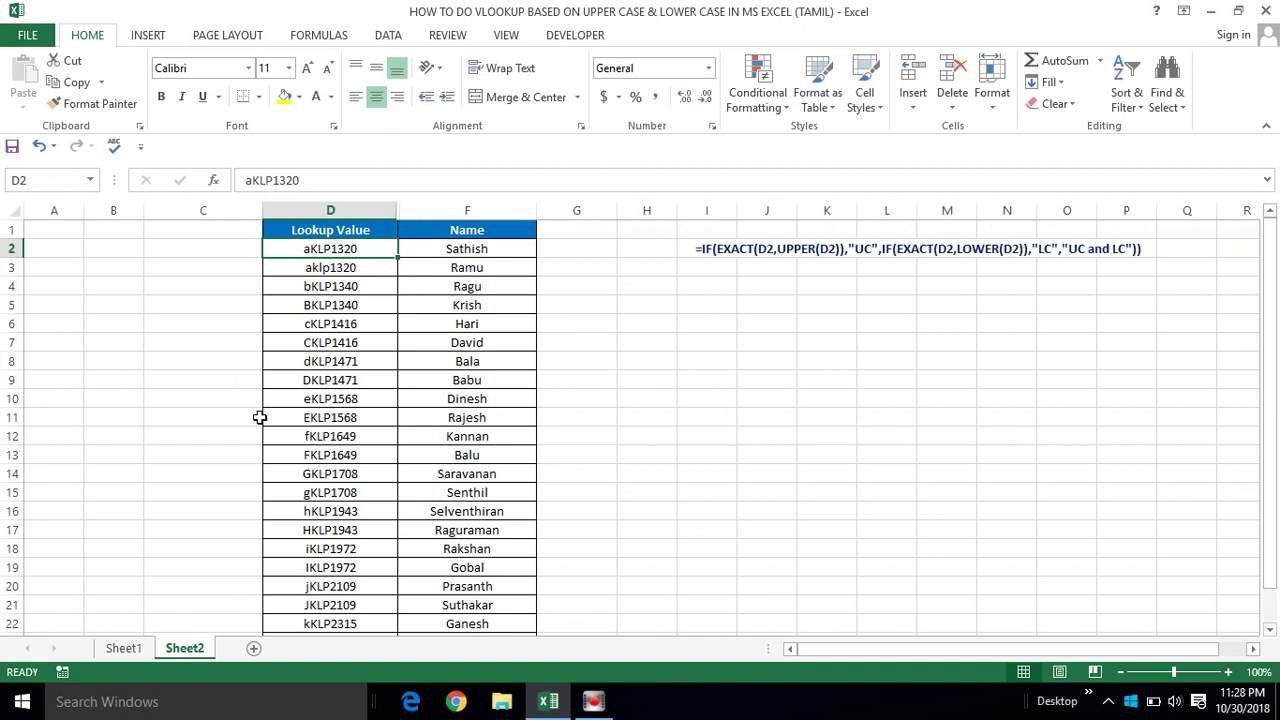
key("Down")
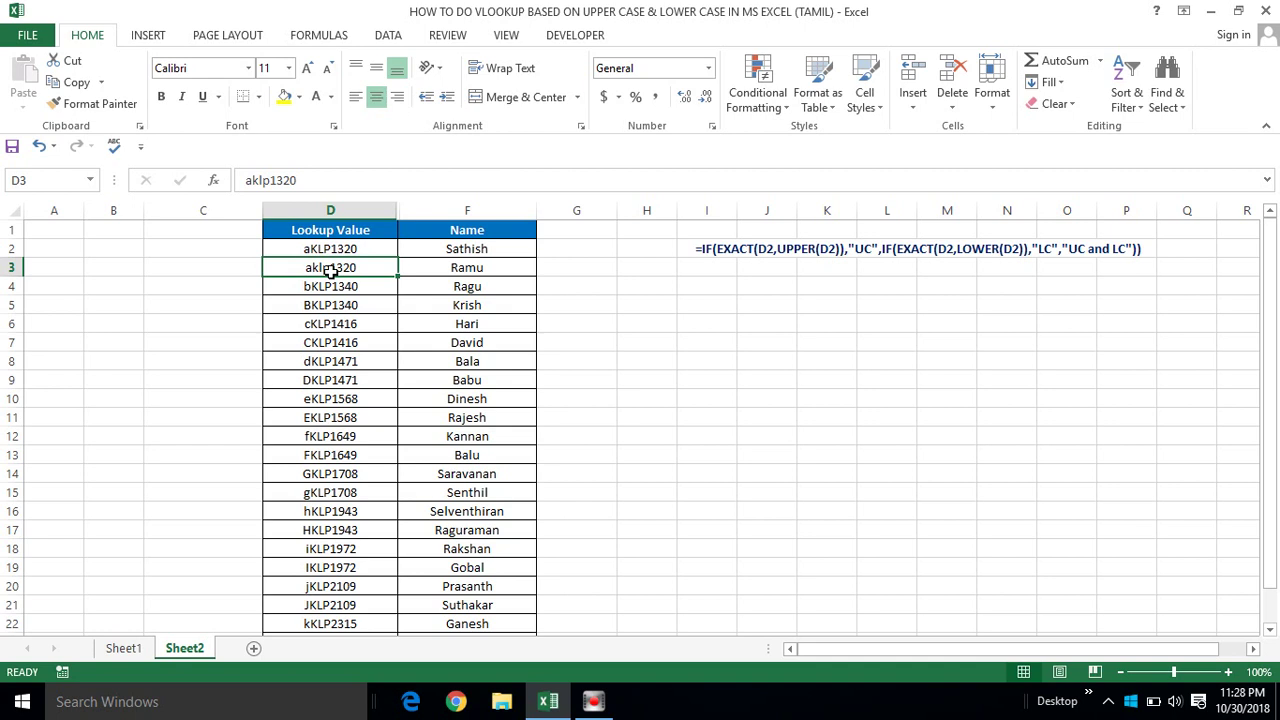
left_click(314, 322)
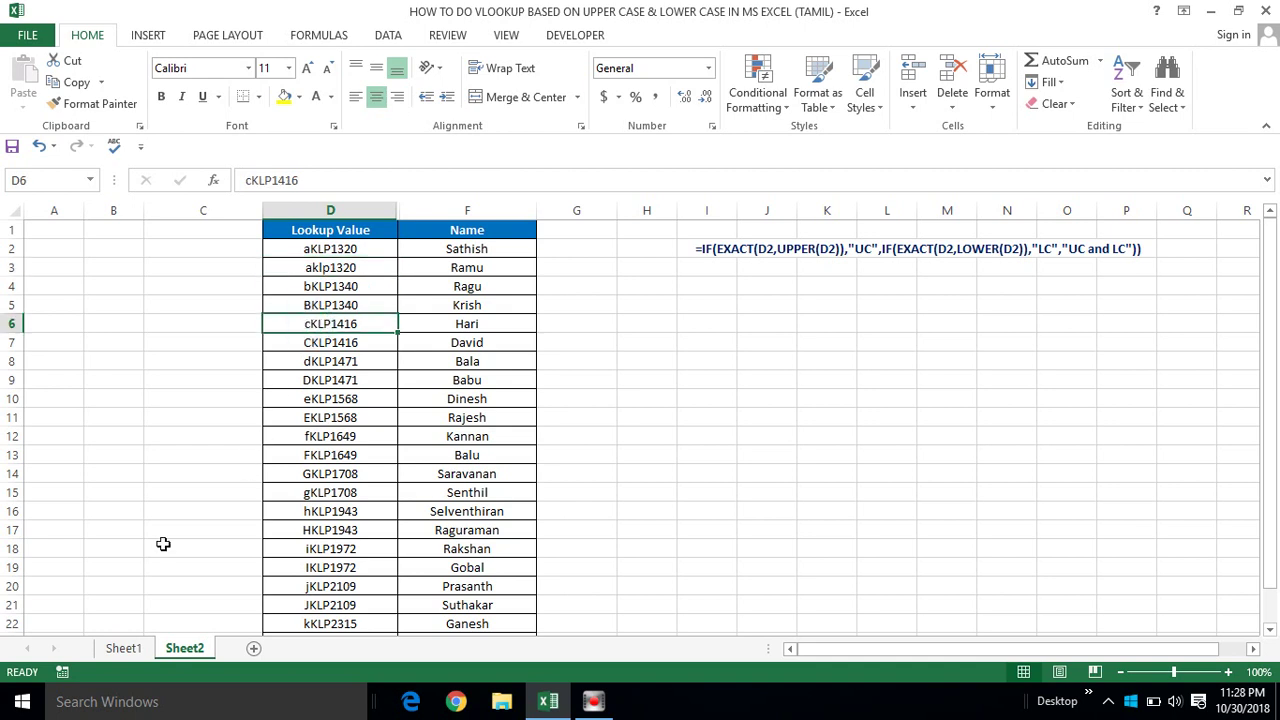
On Sheet1, select the full ID and Name table, then narrow back to the ID header
left_click(124, 648)
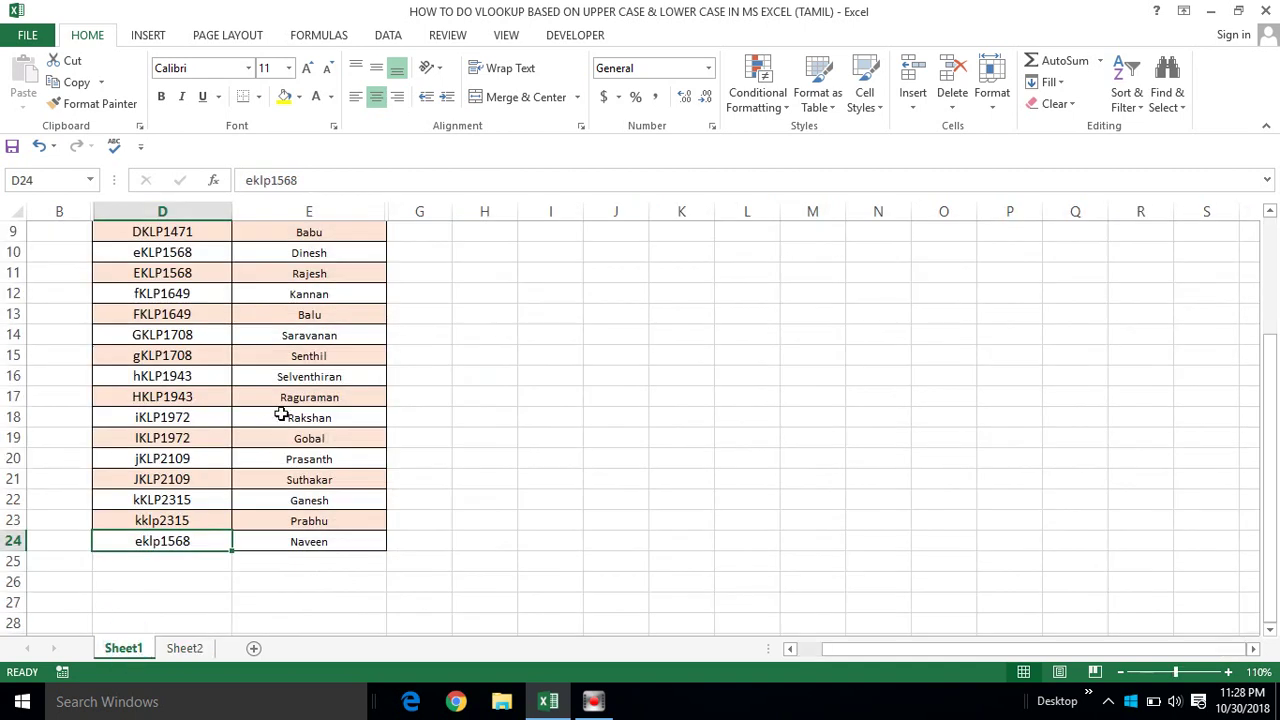
left_click(173, 377)
key("ctrl+Up")
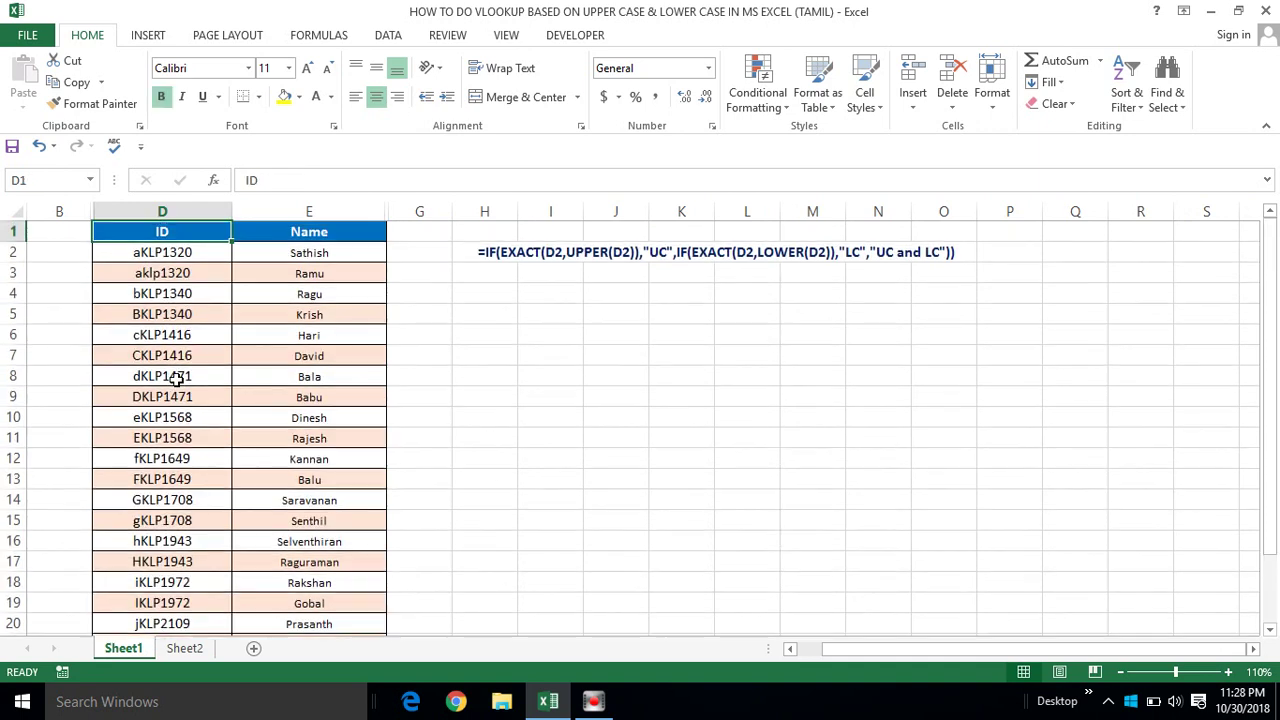
key("Right")
key("Left")
key("shift+Right")
key("ctrl+shift+Down")
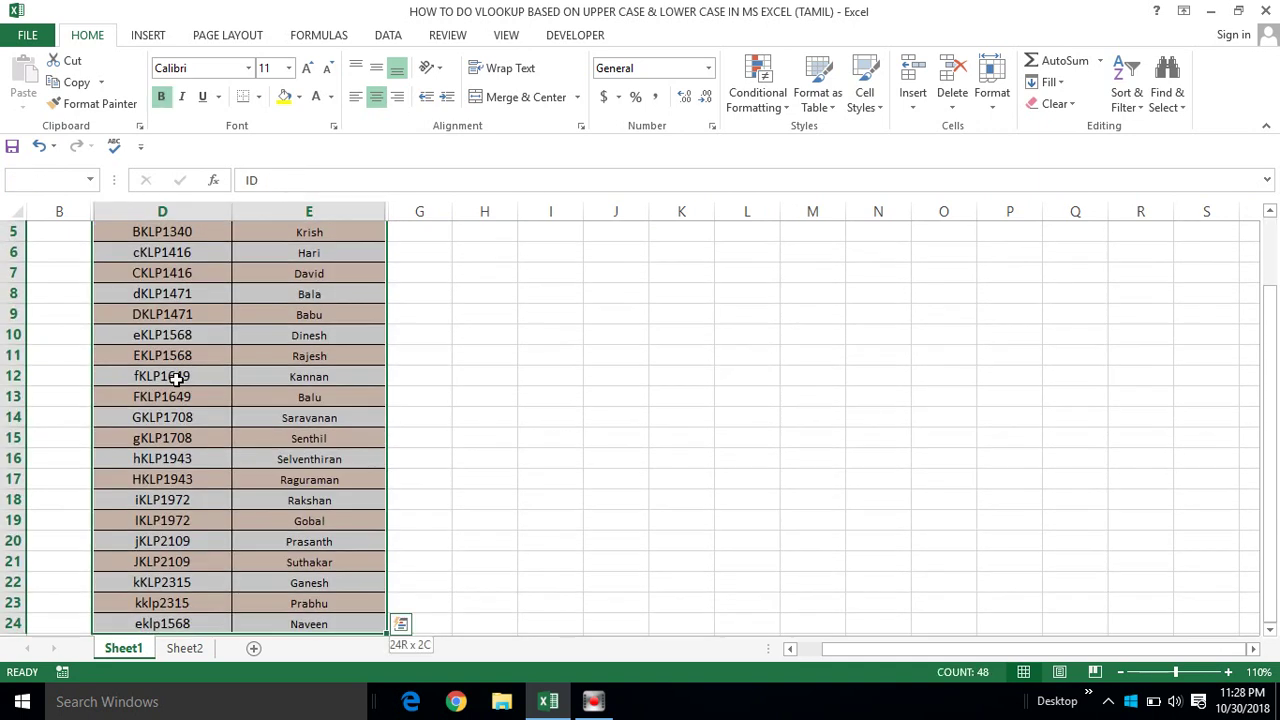
key("ctrl+shift+Up")
key("shift+Left")
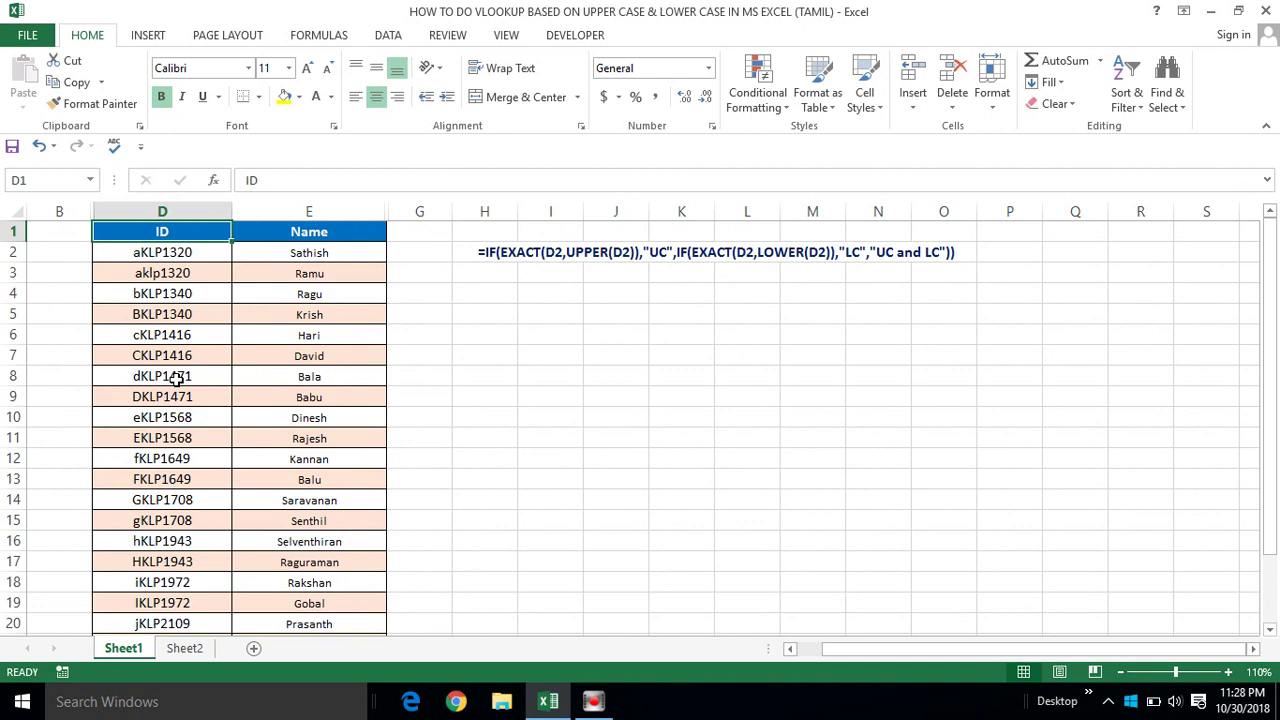